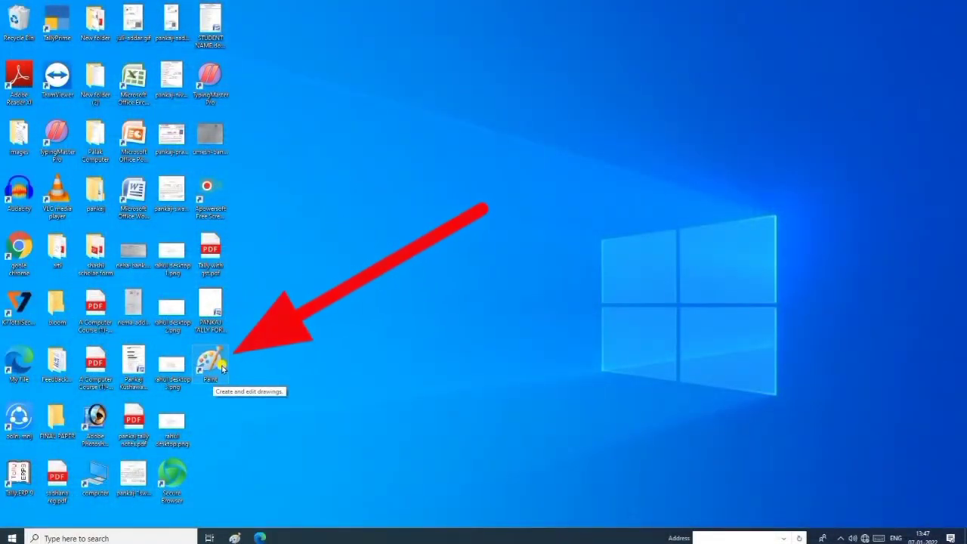
- Launch Paint from its desktop shortcut, then close it
left_click(216, 364)
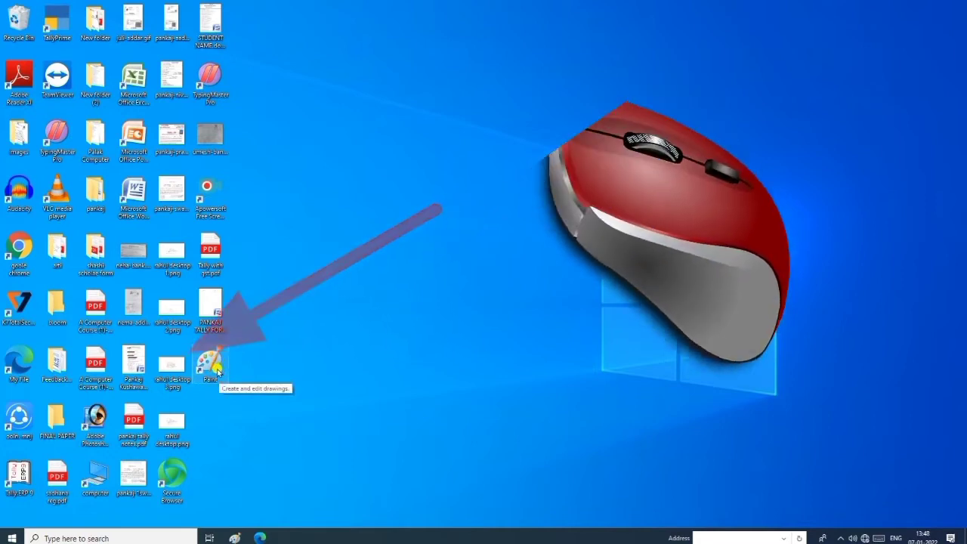
double_click(217, 367)
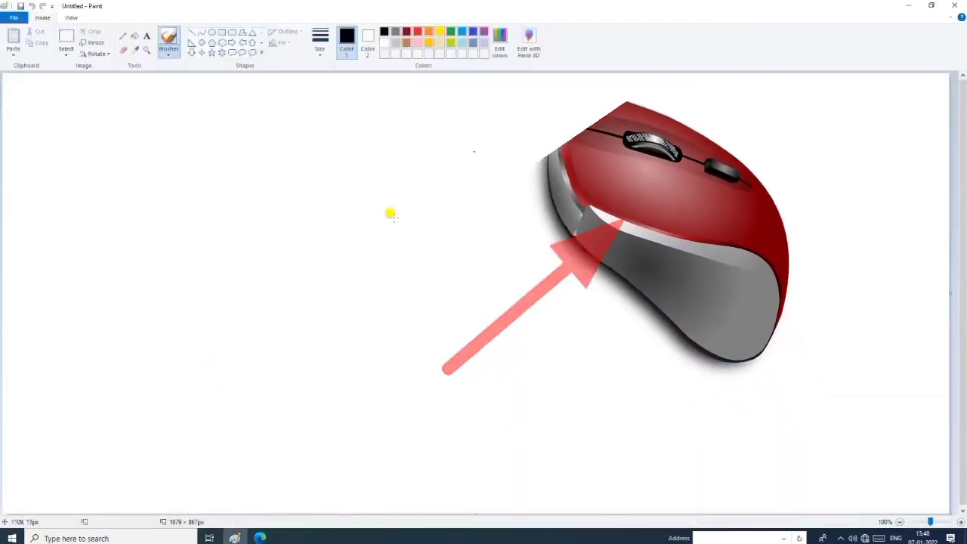
left_click(958, 6)
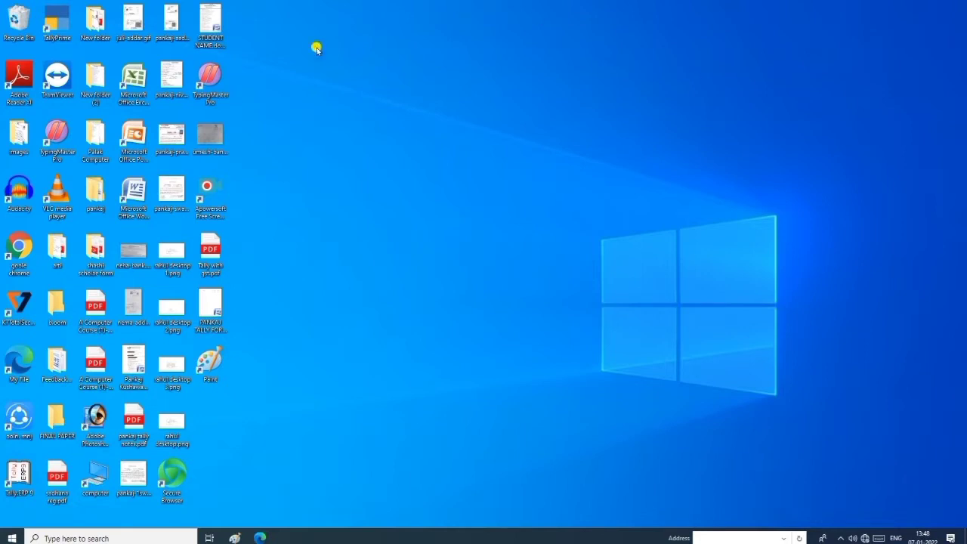
- Launch Paint by searching 'paint' in Windows search, then close it again
left_click(96, 538)
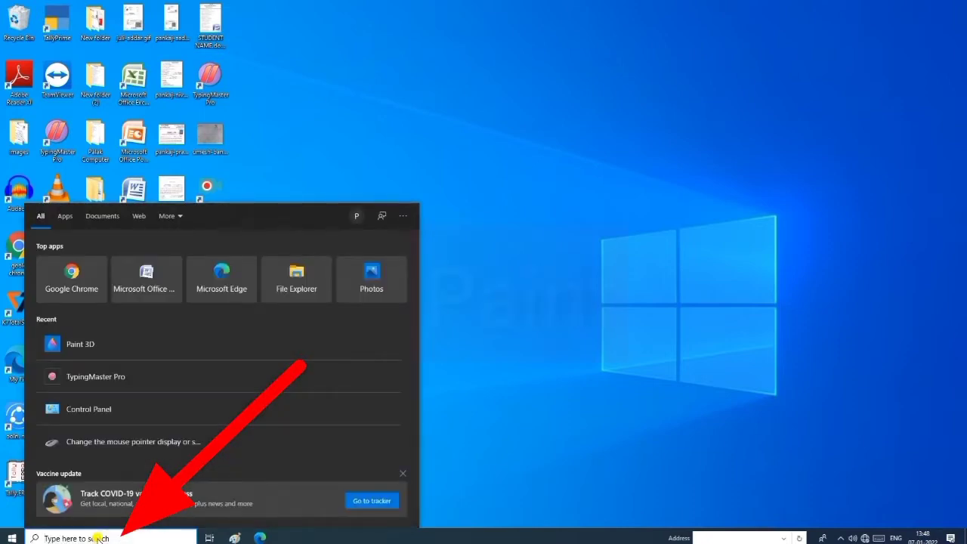
type("paint")
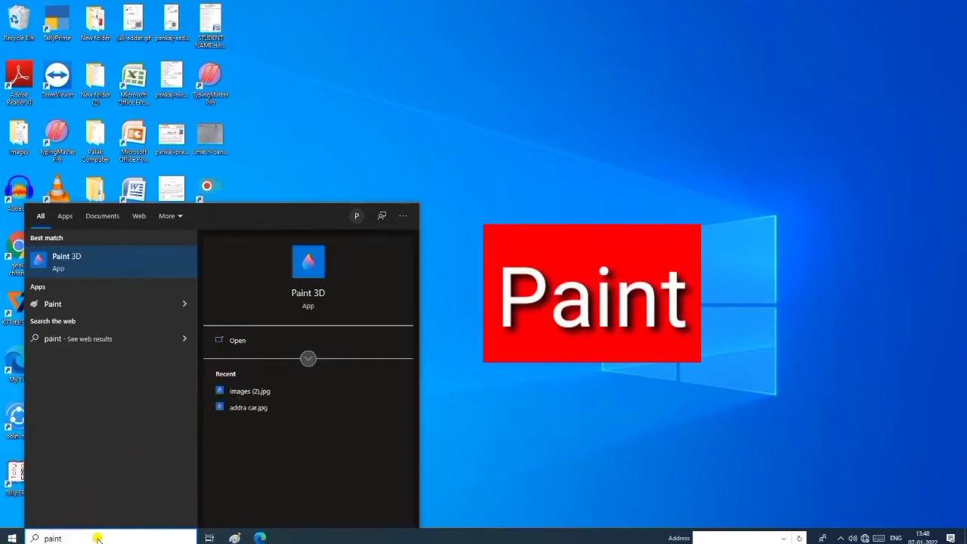
left_click(72, 303)
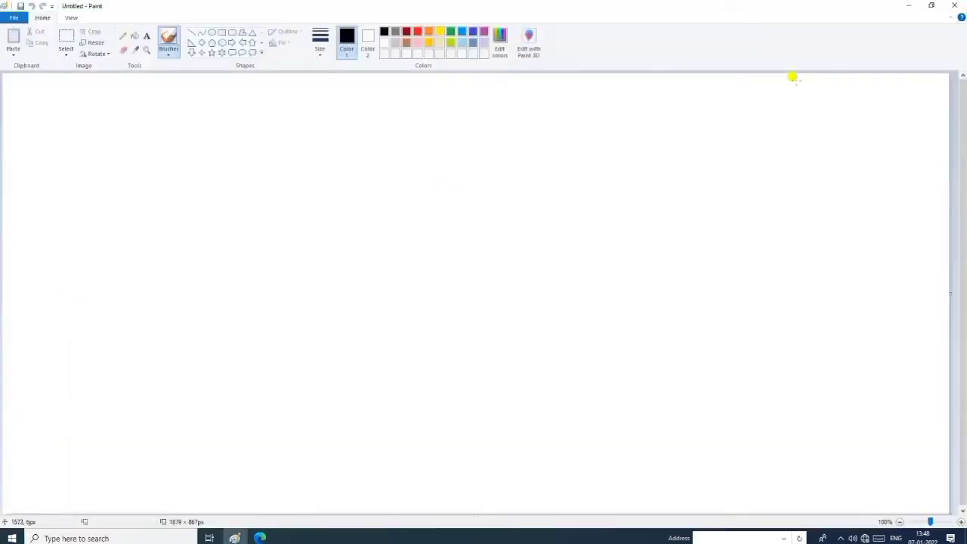
left_click(955, 5)
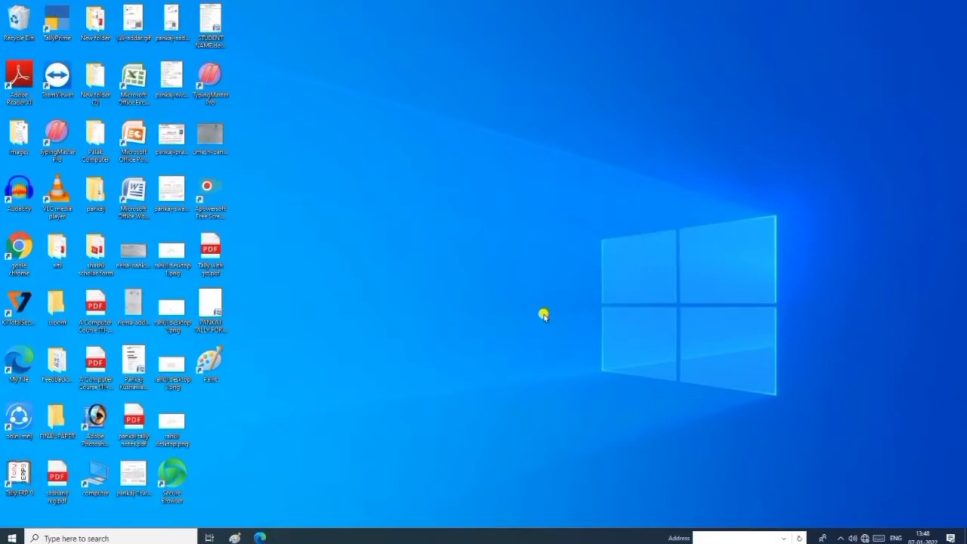
- Launch Paint with 'mspaint' from Run and close it, then relaunch from the desktop and minimize it
key("super+r")
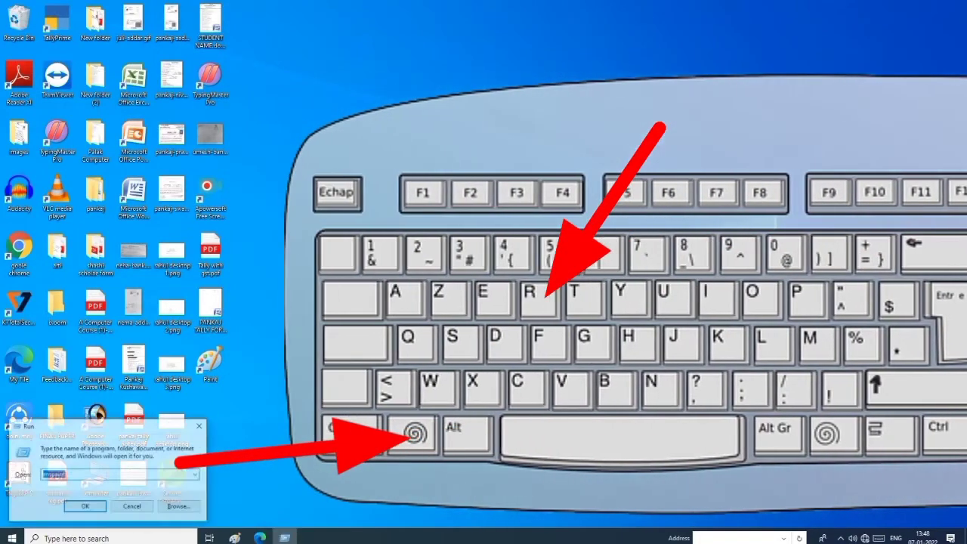
key("BackSpace")
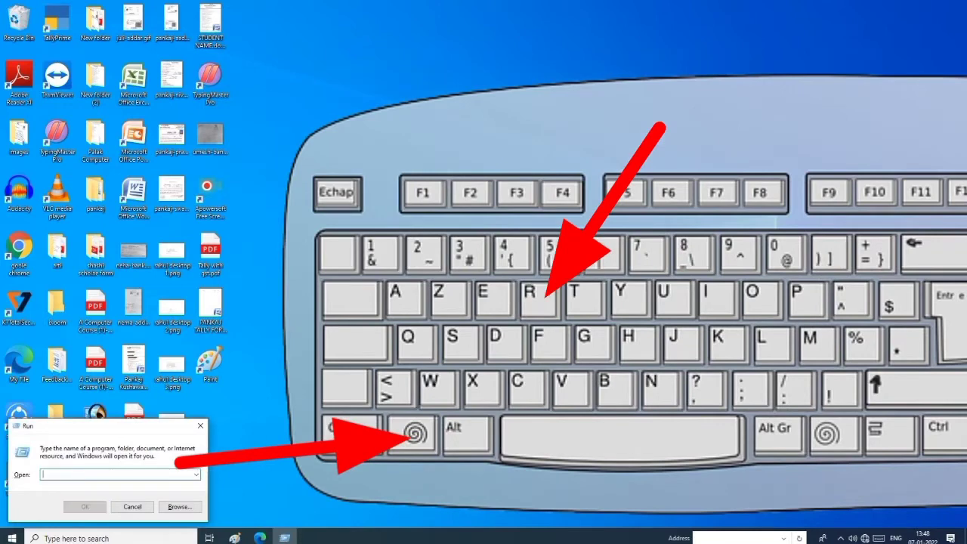
type("ms")
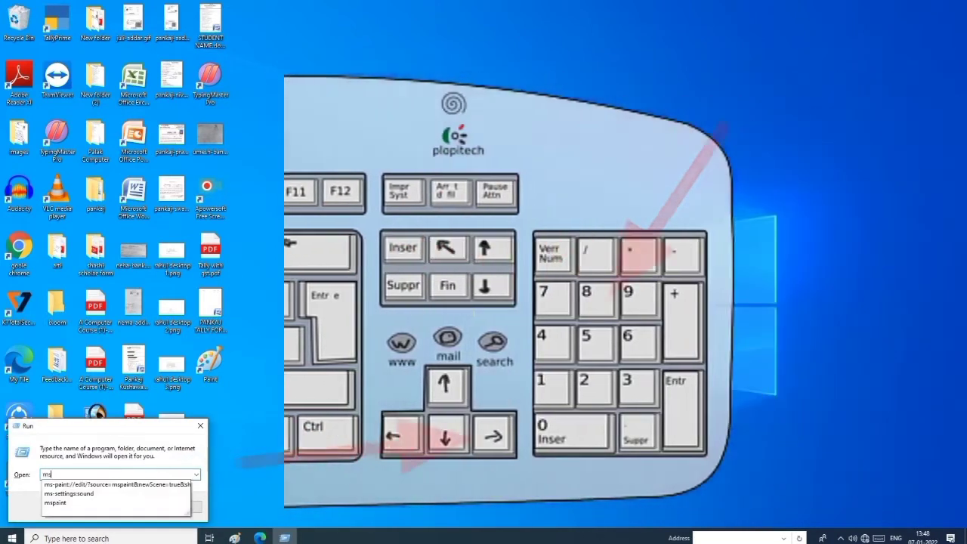
type("paint")
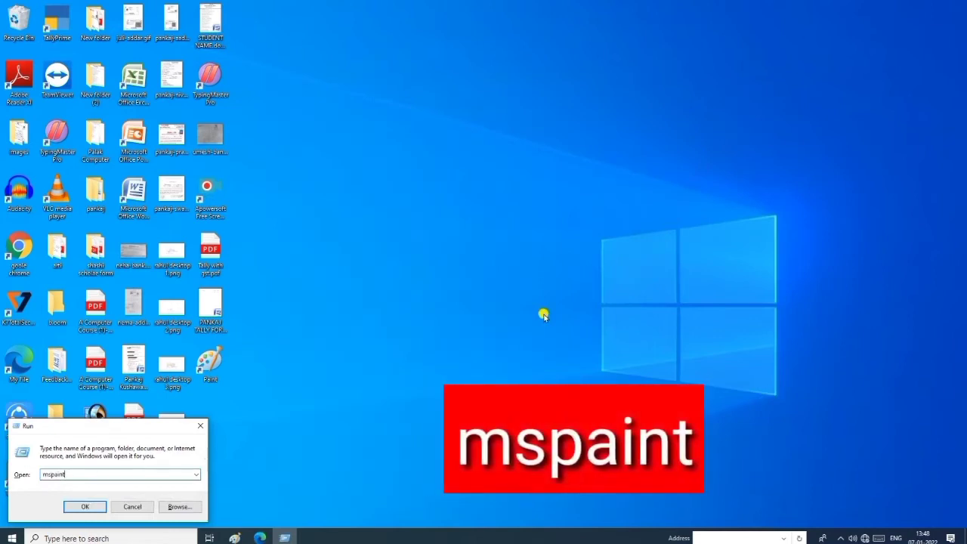
key("Return")
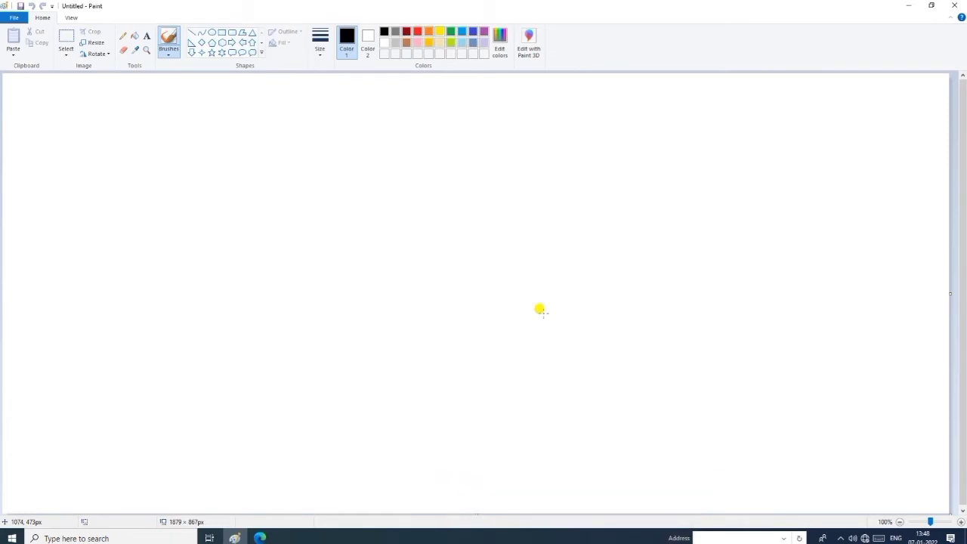
left_click(955, 6)
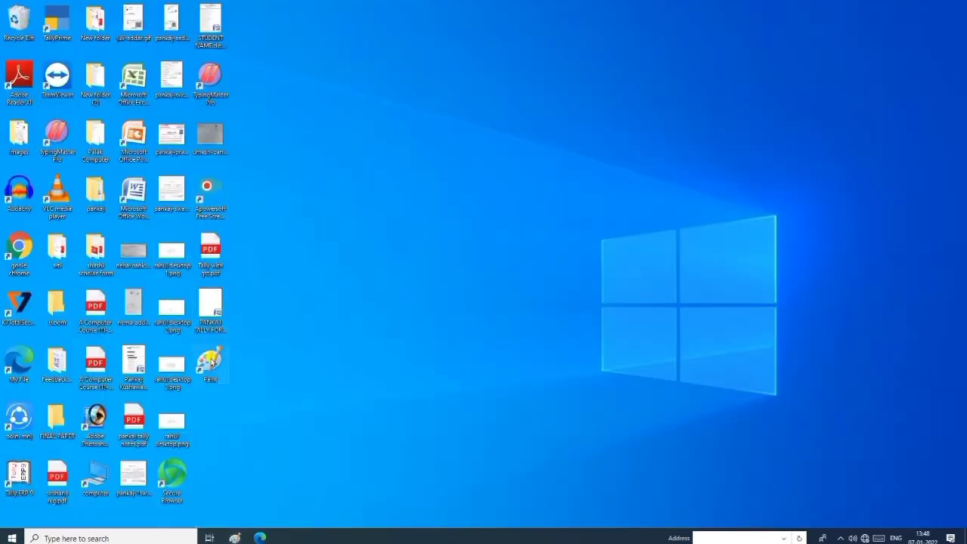
double_click(211, 362)
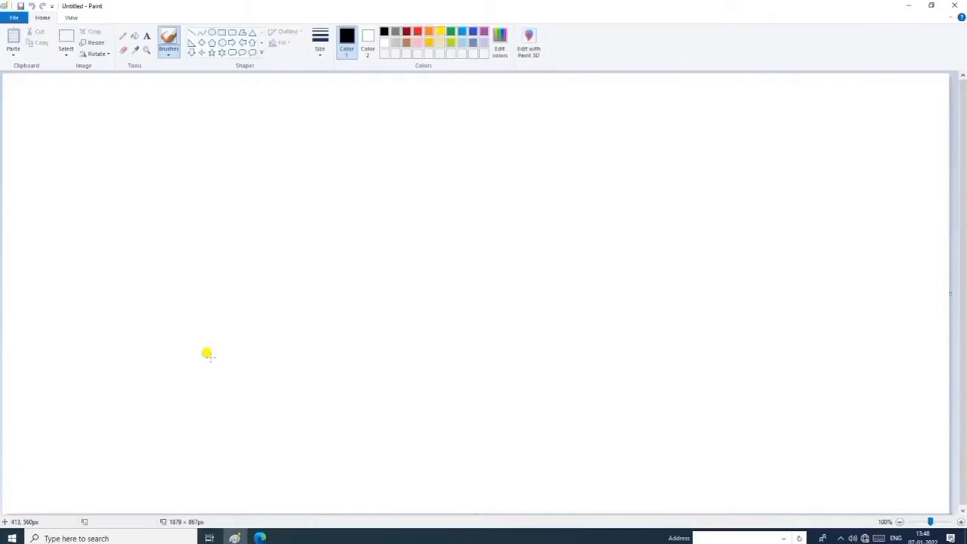
left_click(911, 7)
left_click(259, 537)
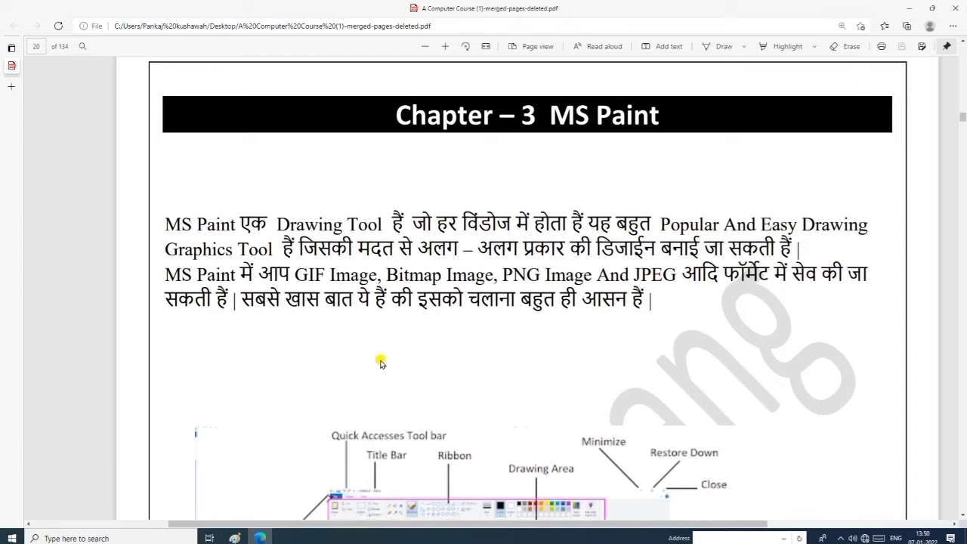
scroll(376, 314, "down", 2)
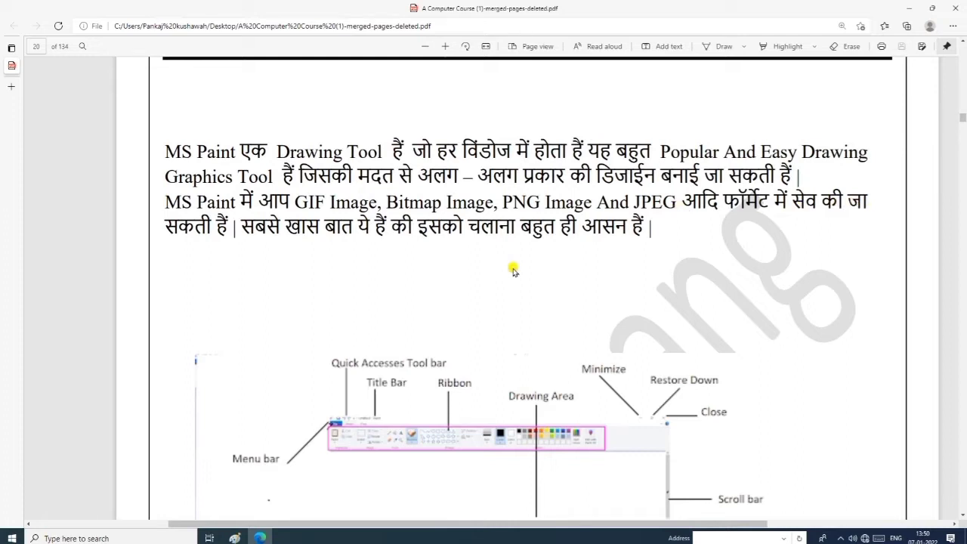
scroll(513, 271, "down", 3)
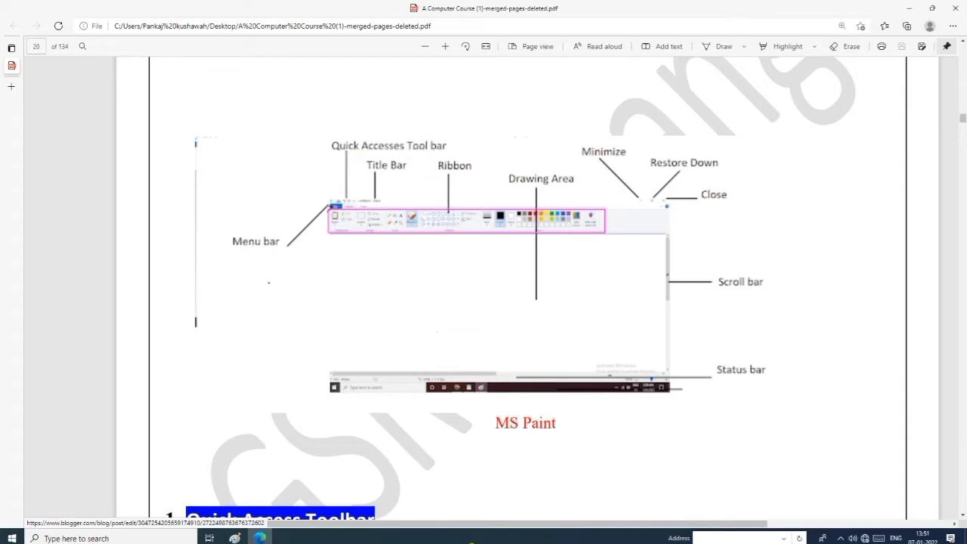
left_click(234, 538)
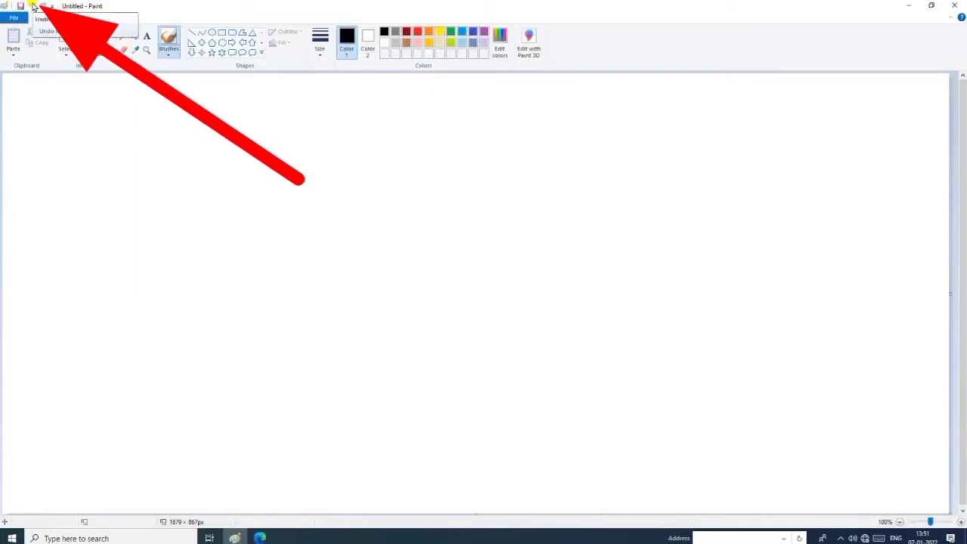
- Switch between the PDF and Paint, ending on the PDF scrolled to '1. Quick Access Toolbar'
left_click(260, 538)
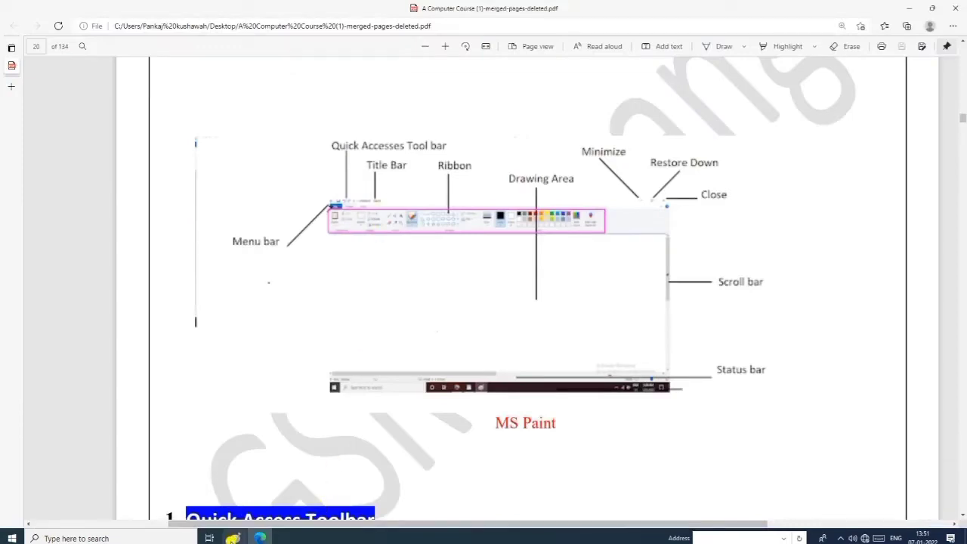
mouse_move(232, 536)
left_click(234, 495)
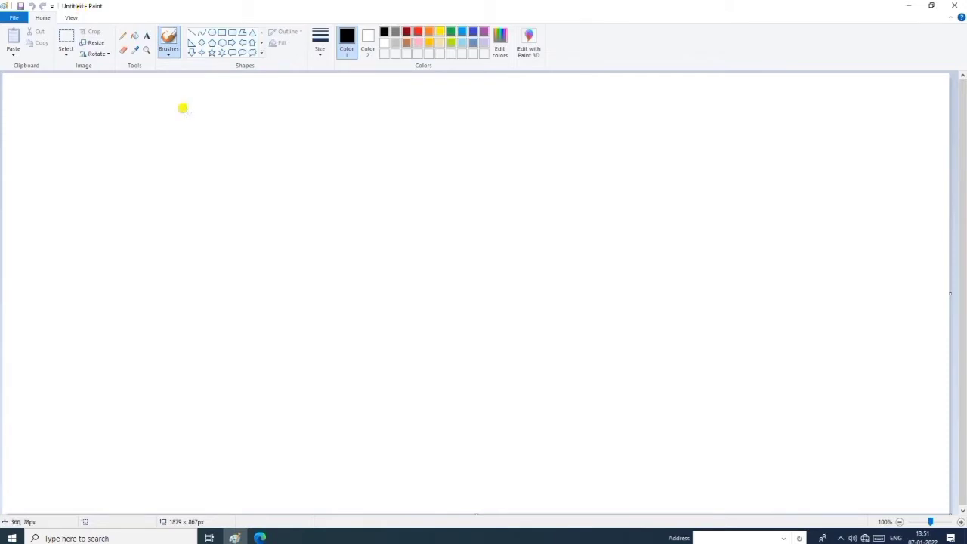
left_click(259, 538)
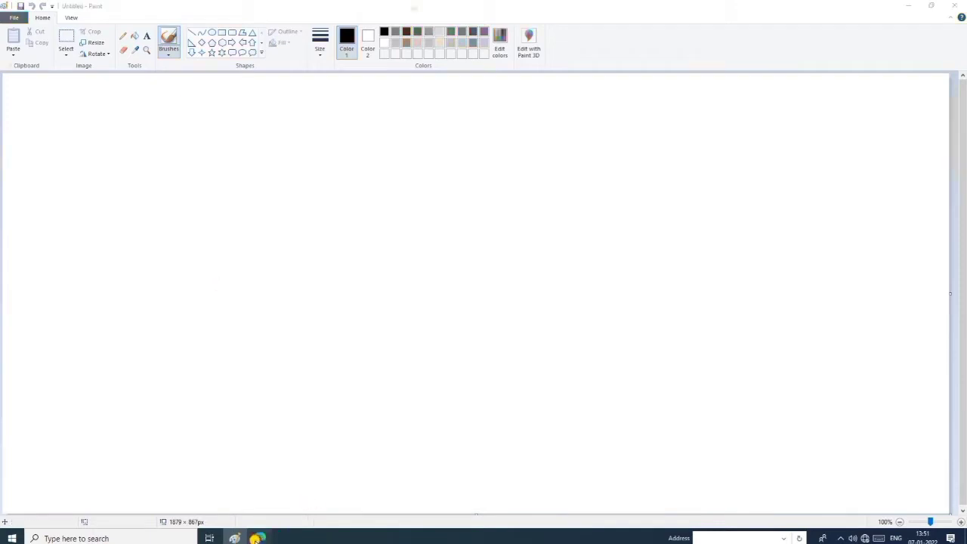
scroll(348, 316, "down", 2)
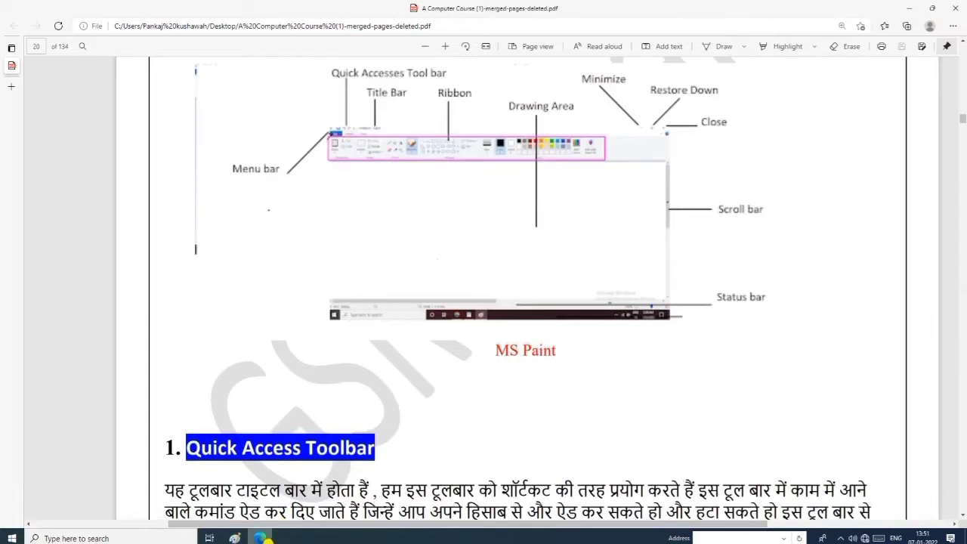
- Switch from the Edge PDF back to the blank Untitled Paint canvas
left_click(236, 537)
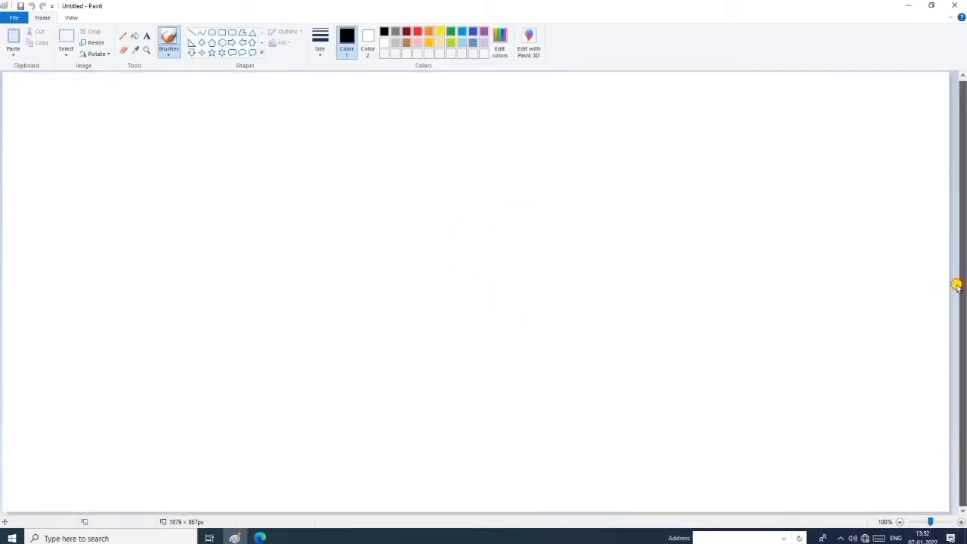
- Toggle from Paint to the PDF and back, then return to the PDF and scroll to '2. Title Bar'
left_click(260, 538)
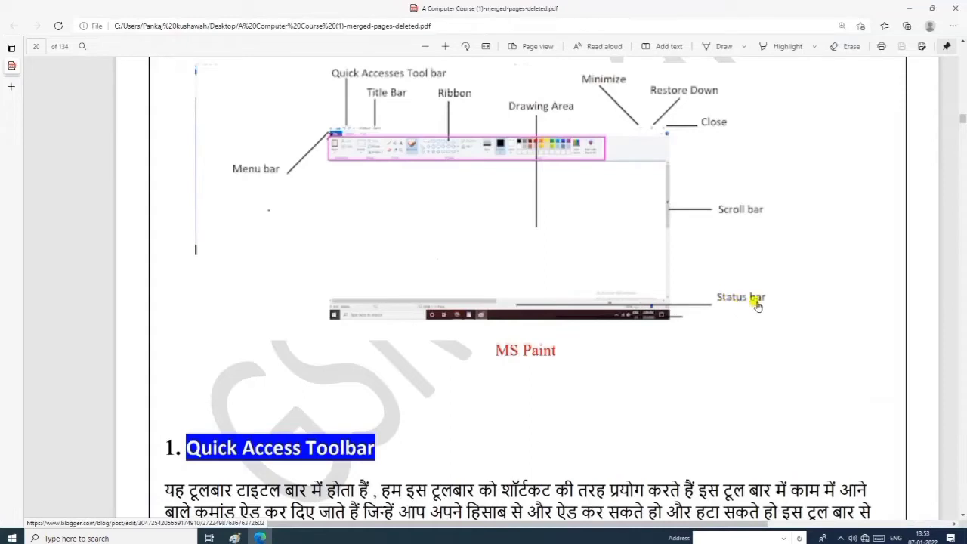
left_click(237, 538)
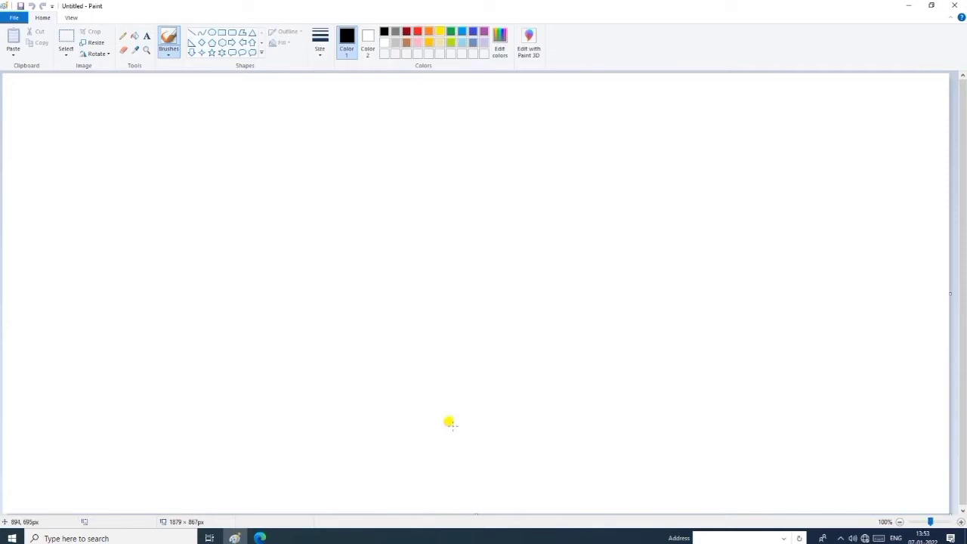
left_click(260, 537)
scroll(298, 430, "down", 2)
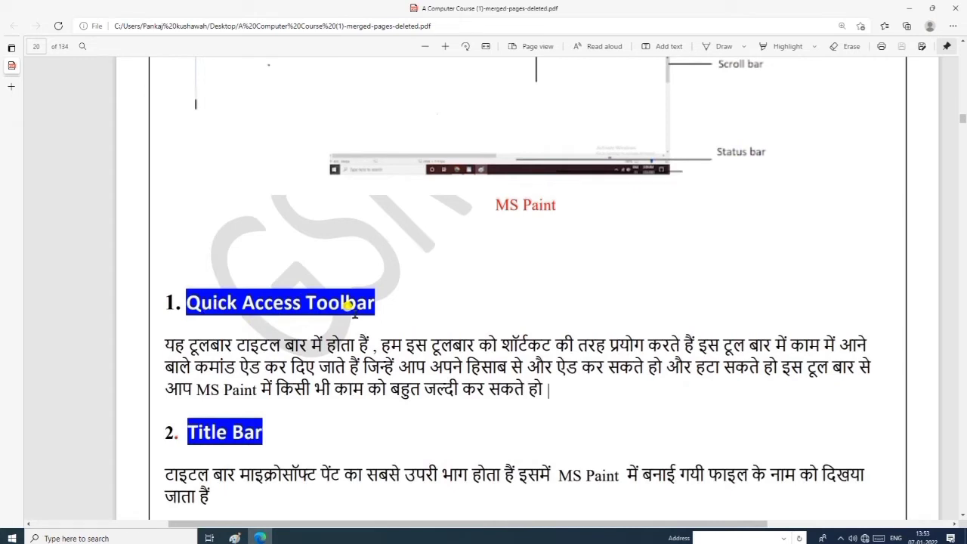
- Scroll the PDF through the screen-part notes to Status Bar, then return to the Paint canvas
scroll(349, 305, "down", 1)
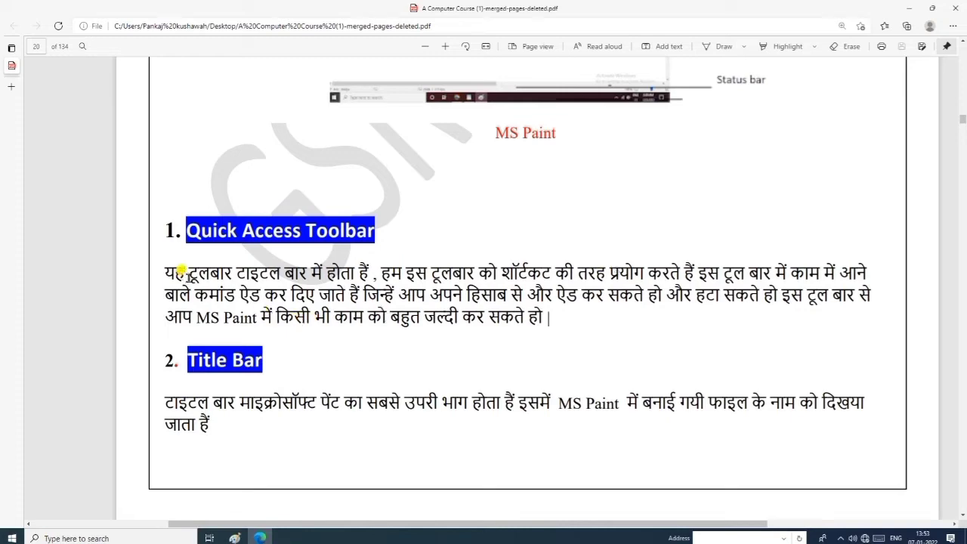
scroll(344, 255, "down", 1)
scroll(344, 255, "down", 5)
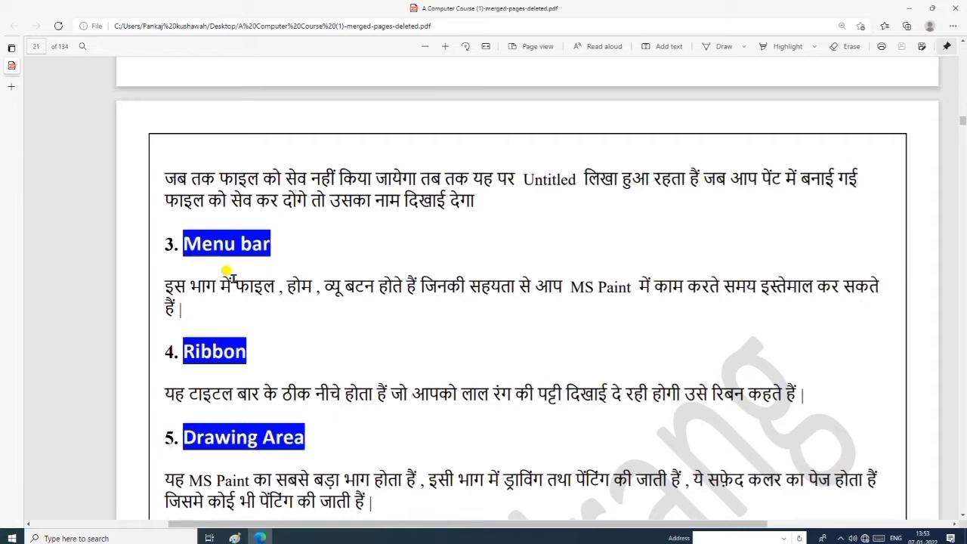
scroll(231, 276, "down", 3)
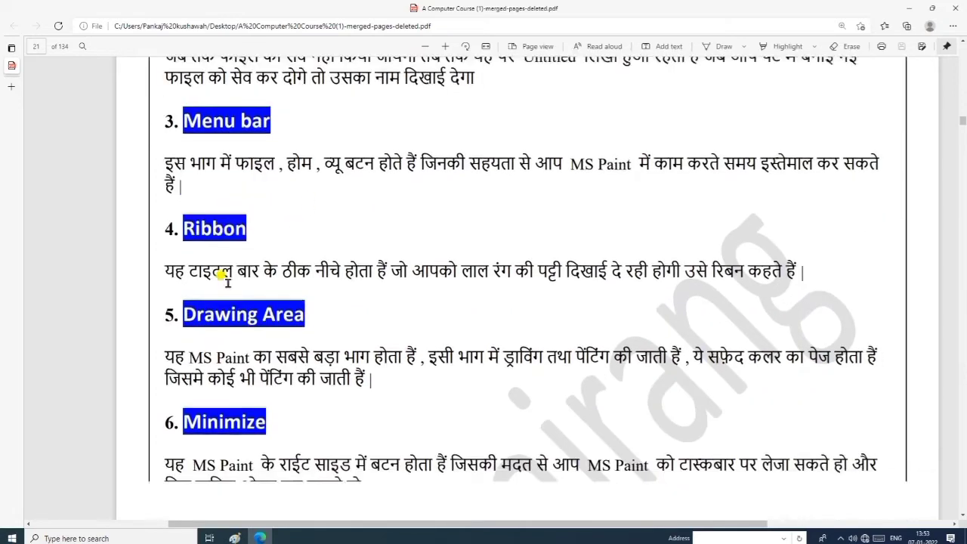
scroll(277, 295, "down", 3)
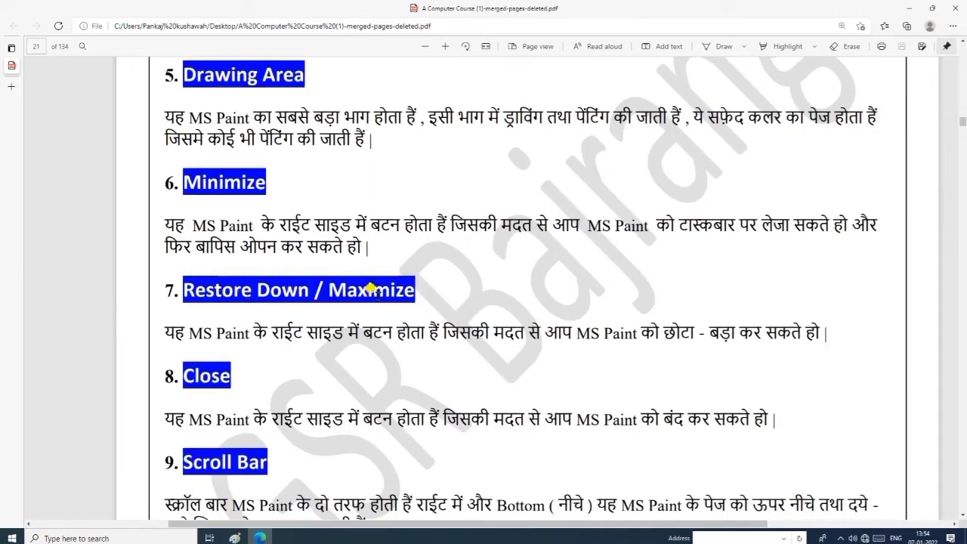
scroll(372, 306, "down", 1)
scroll(372, 306, "down", 3)
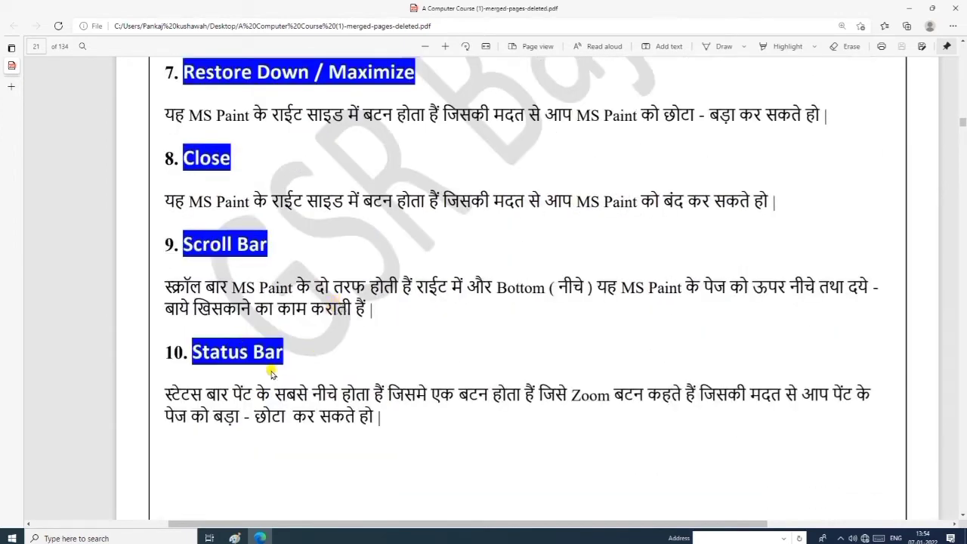
scroll(319, 317, "down", 2)
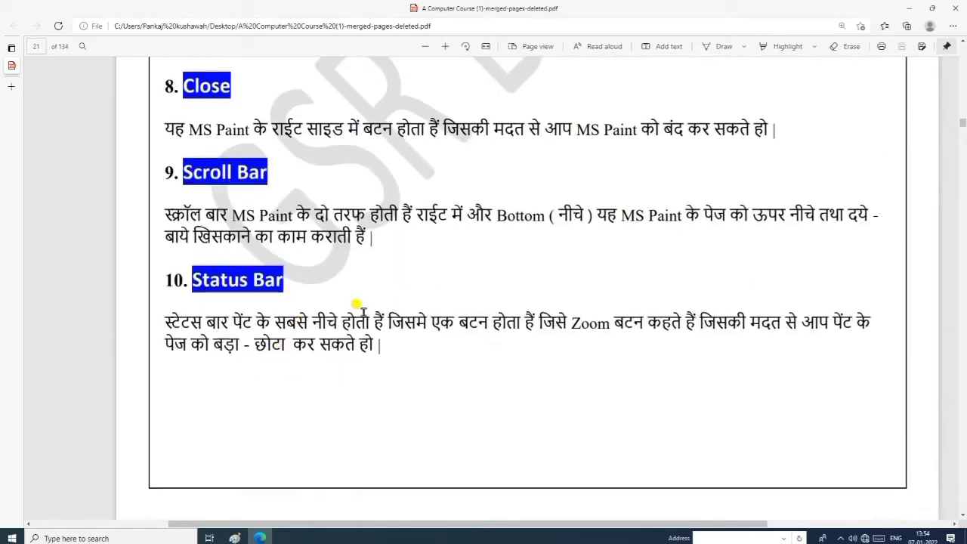
scroll(358, 304, "down", 2)
scroll(411, 310, "up", 1)
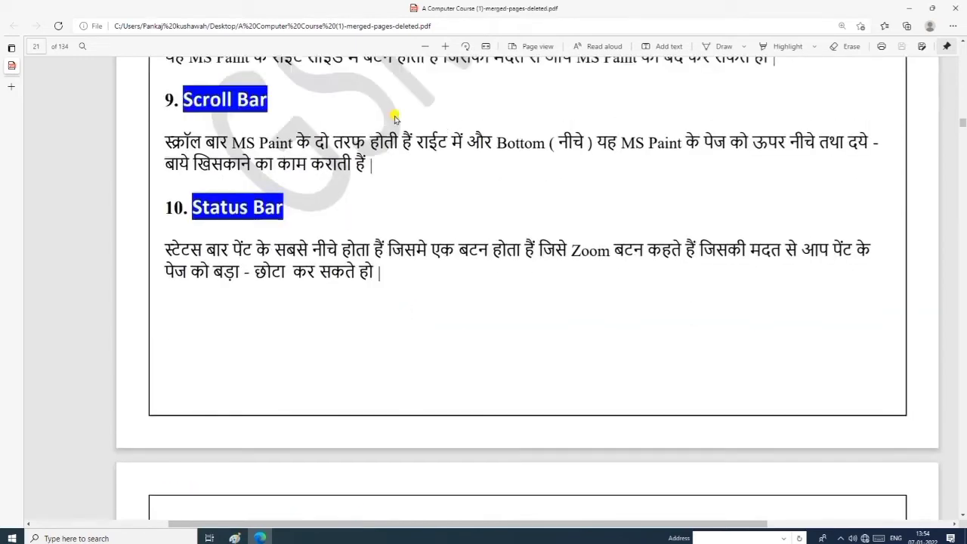
scroll(463, 345, "up", 8)
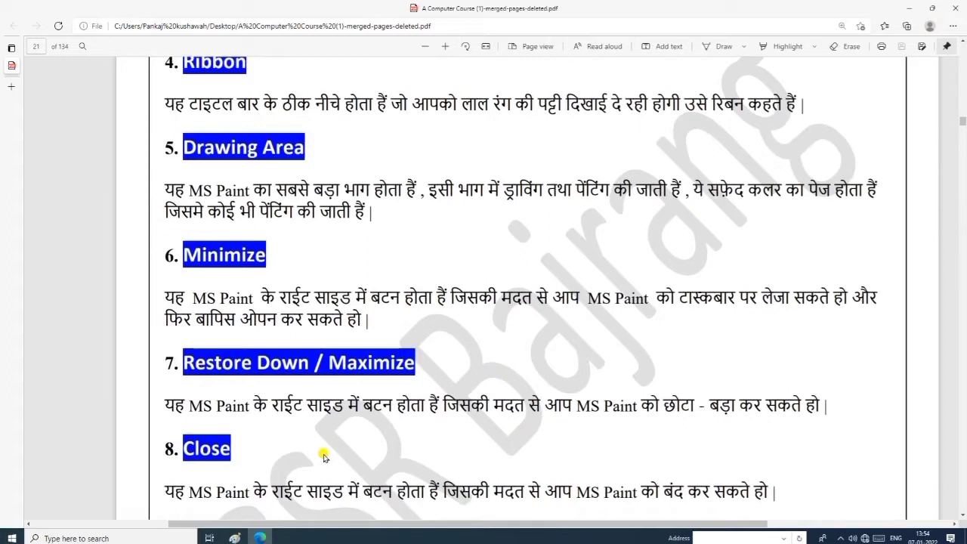
left_click(235, 537)
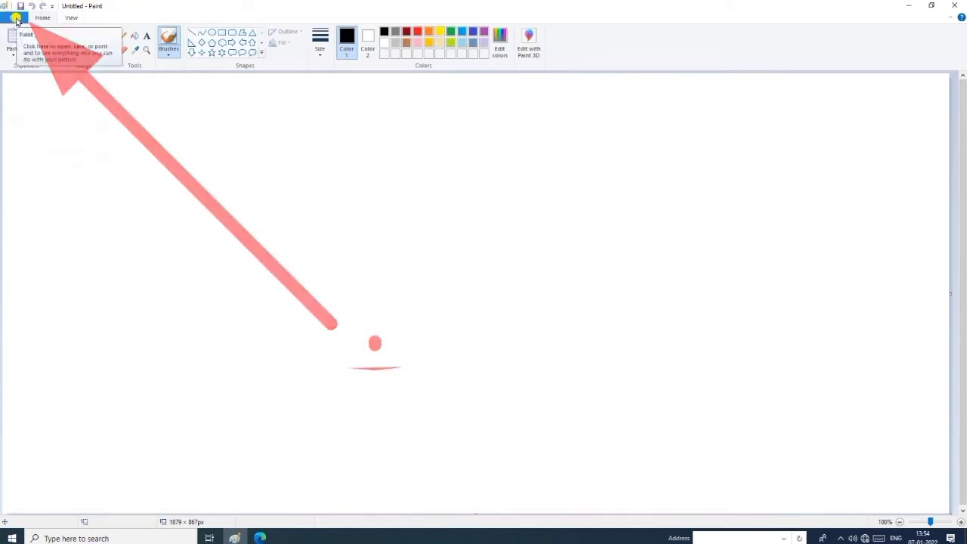
- Browse the File menu and its Save as choices, then close it without choosing anything
left_click(17, 16)
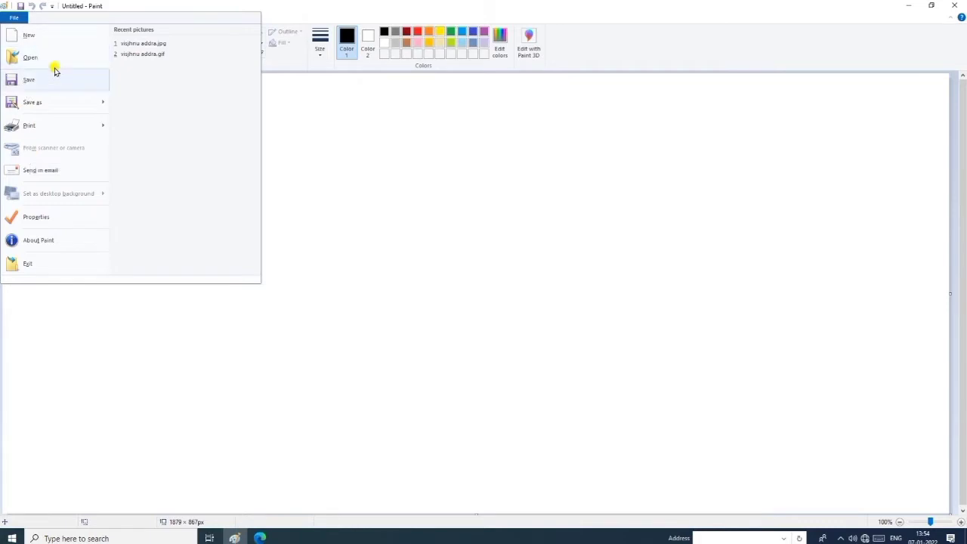
mouse_move(57, 104)
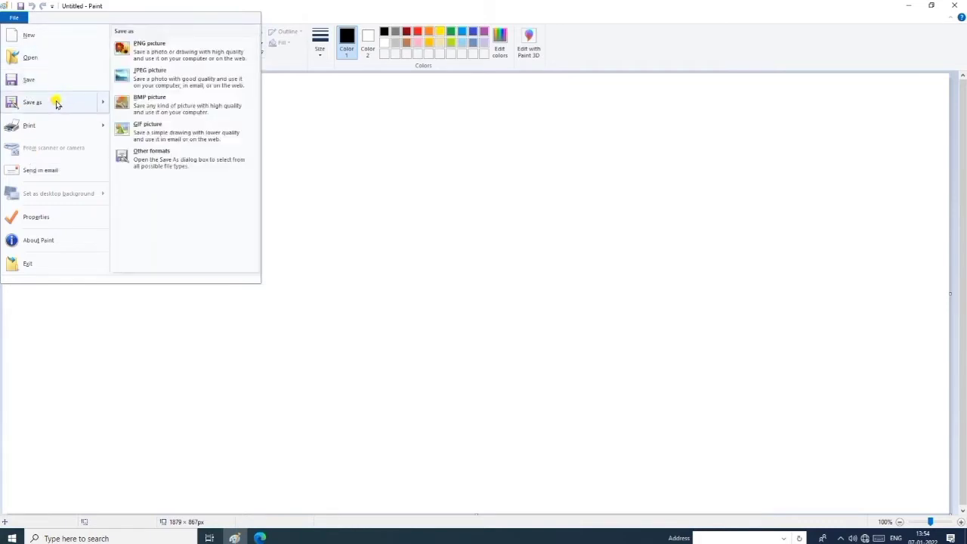
left_click(368, 138)
left_click(16, 18)
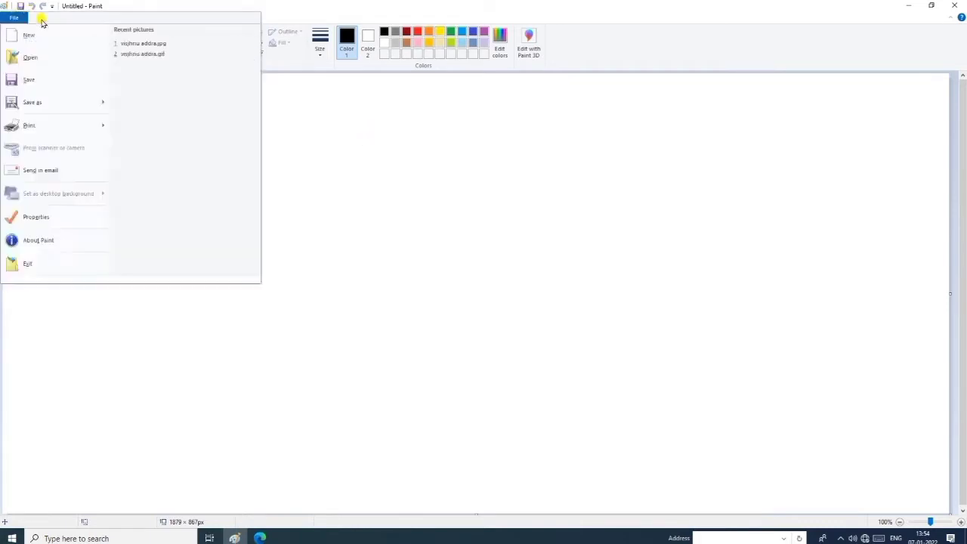
left_click(45, 35)
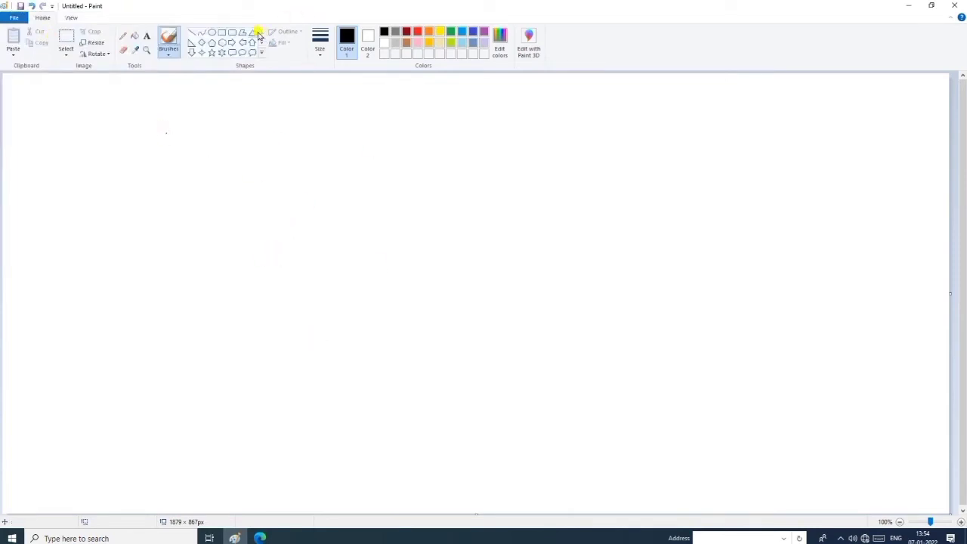
- Draw a large rounded rectangle mid-canvas, then choose File > New
left_click(232, 33)
mouse_move(214, 222)
left_mouse_down()
mouse_move(576, 466)
mouse_move(551, 407)
left_mouse_up()
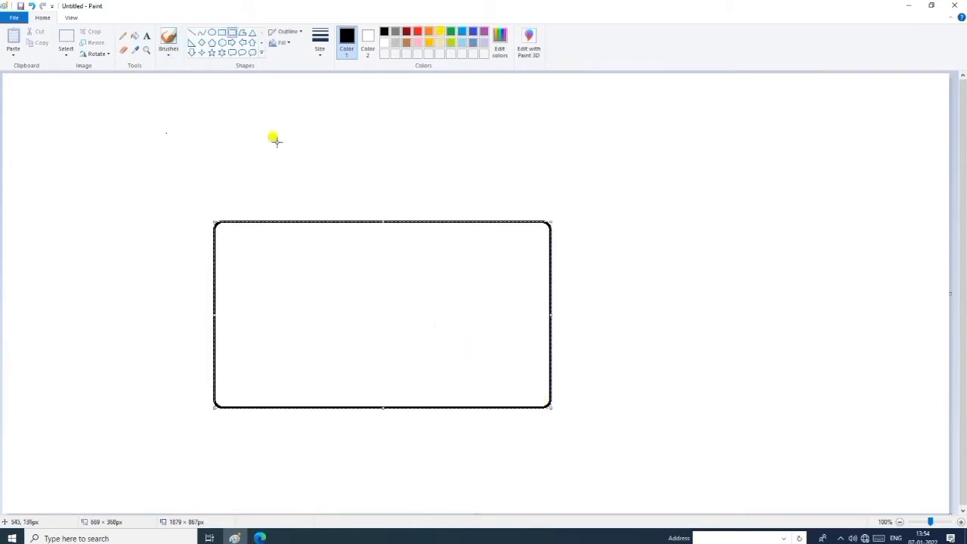
left_click(13, 18)
left_click(31, 35)
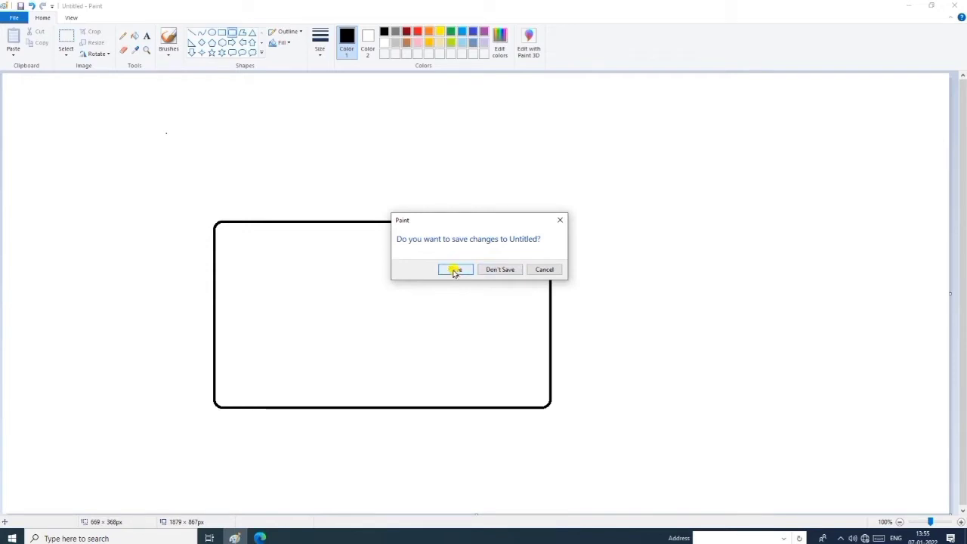
- Discard the rounded rectangle without saving and glance at the File menu
left_click(492, 268)
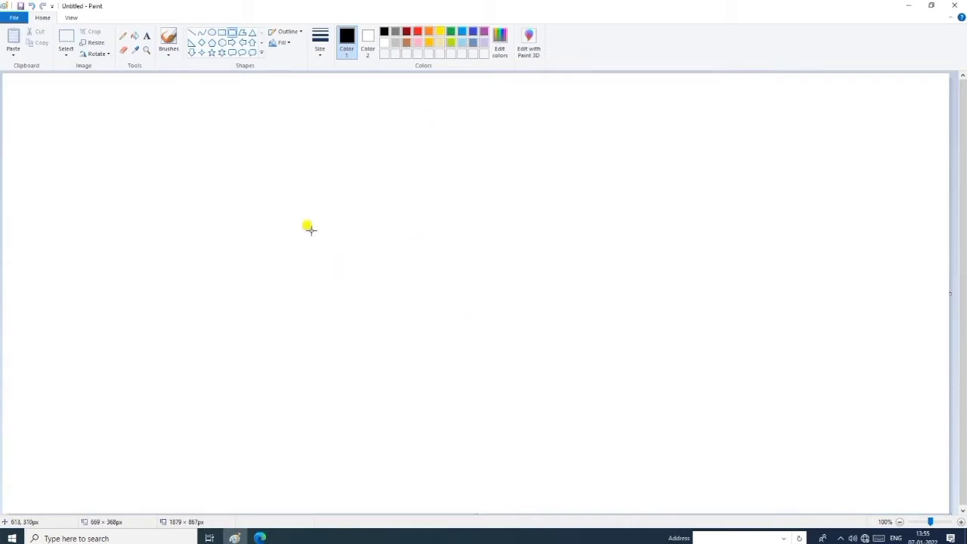
left_click(14, 18)
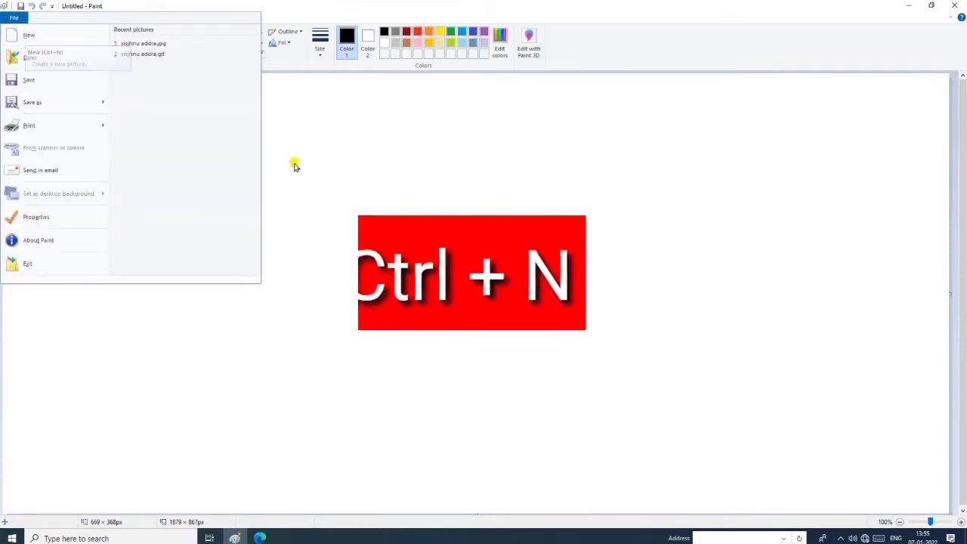
left_click(319, 172)
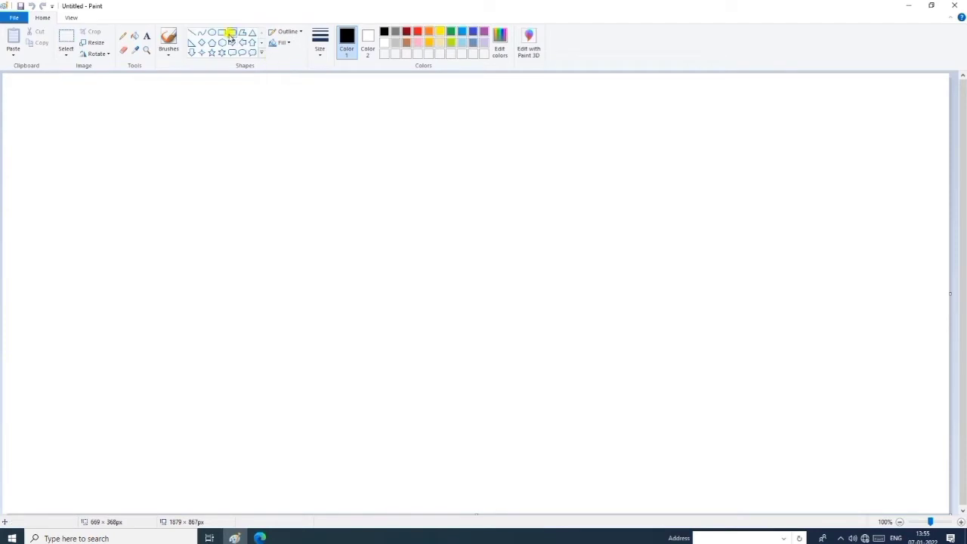
- Draw another rounded rectangle left of centre, then start anew and discard it without saving
mouse_move(246, 215)
left_mouse_down()
mouse_move(280, 243)
mouse_move(477, 318)
left_mouse_up()
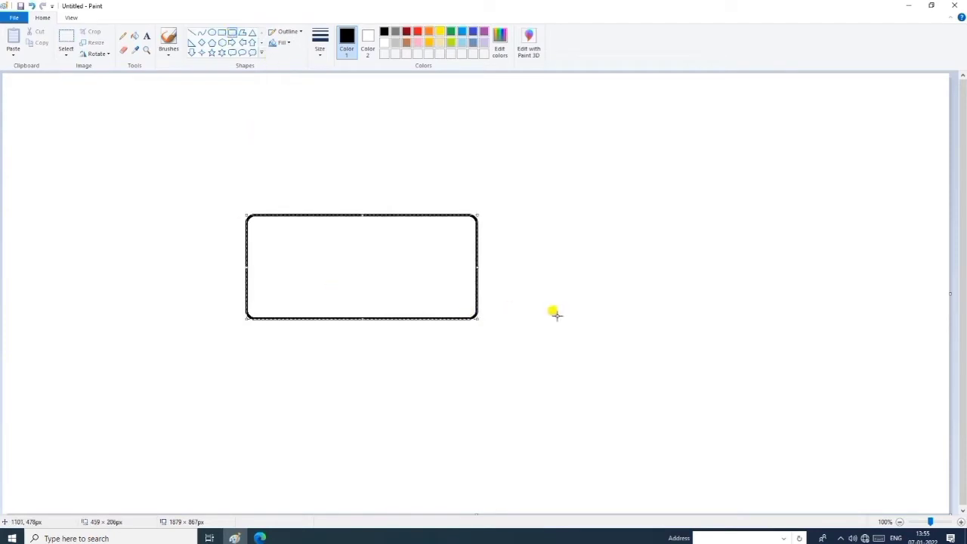
key("alt+F4")
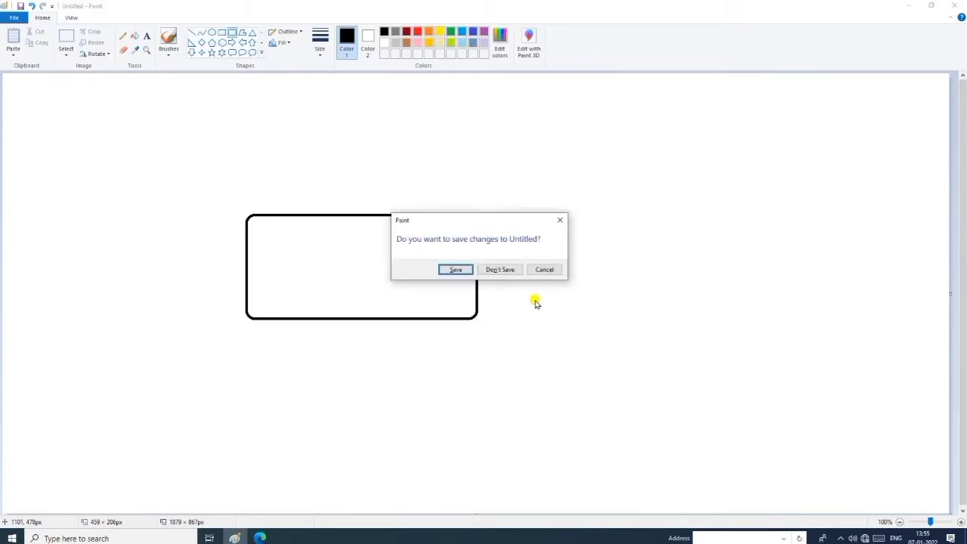
left_click(508, 270)
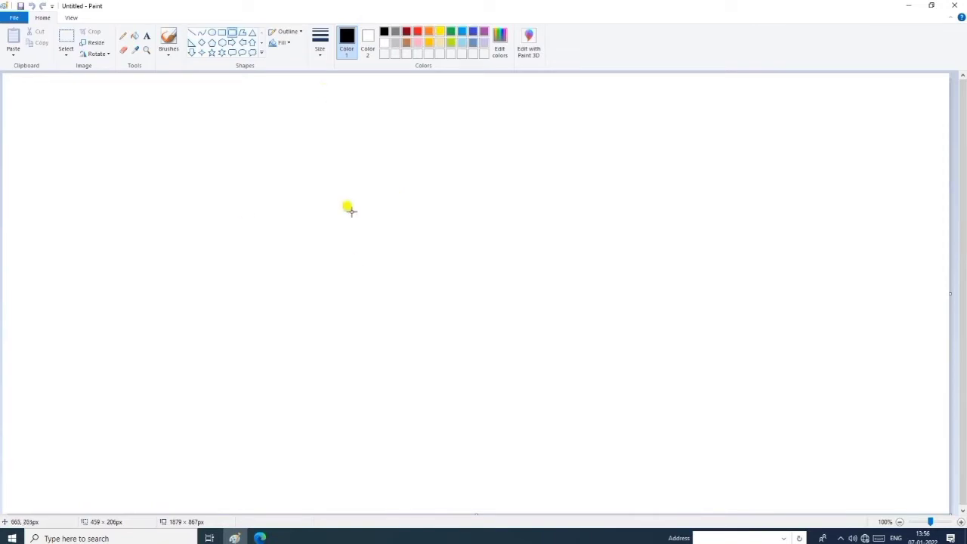
- Draw a wide plain rectangle near the top of the canvas
left_click(16, 15)
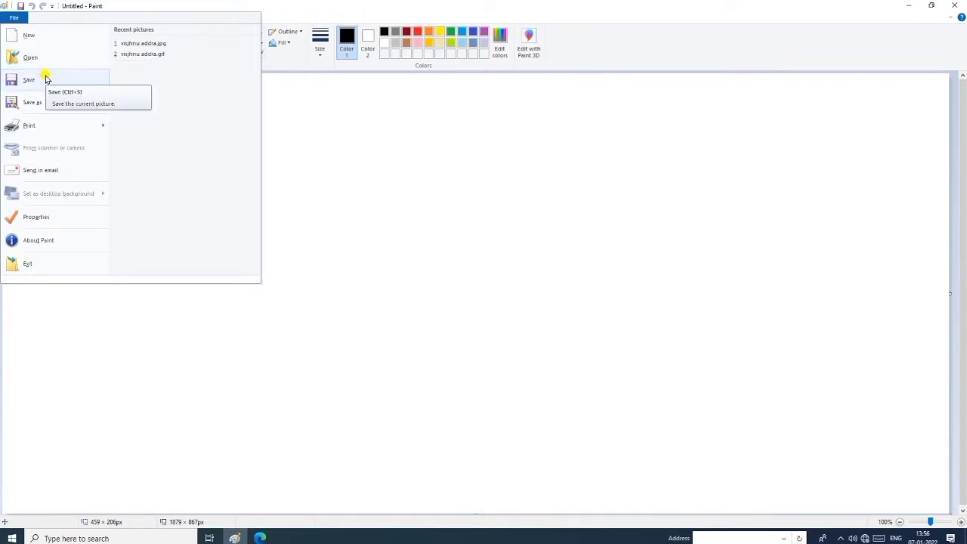
left_click(305, 141)
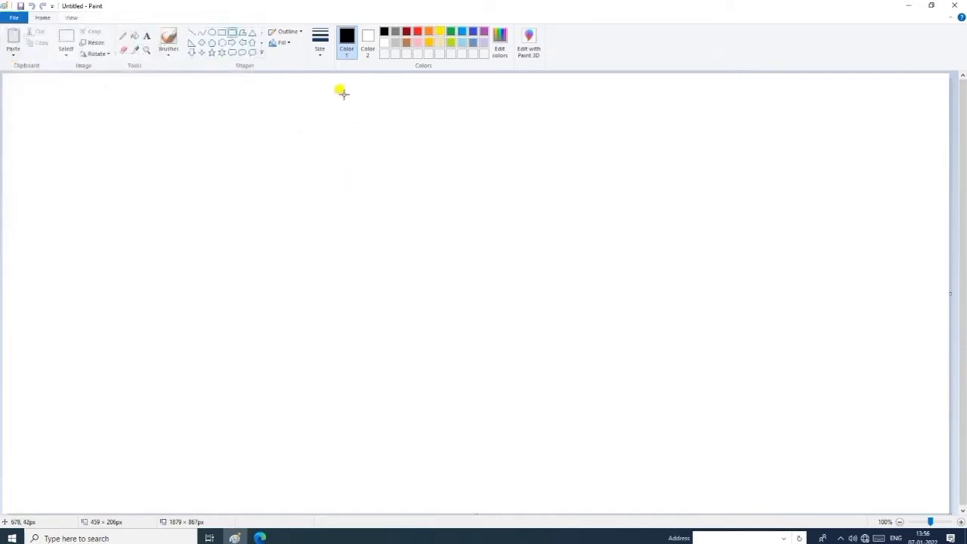
left_click(222, 33)
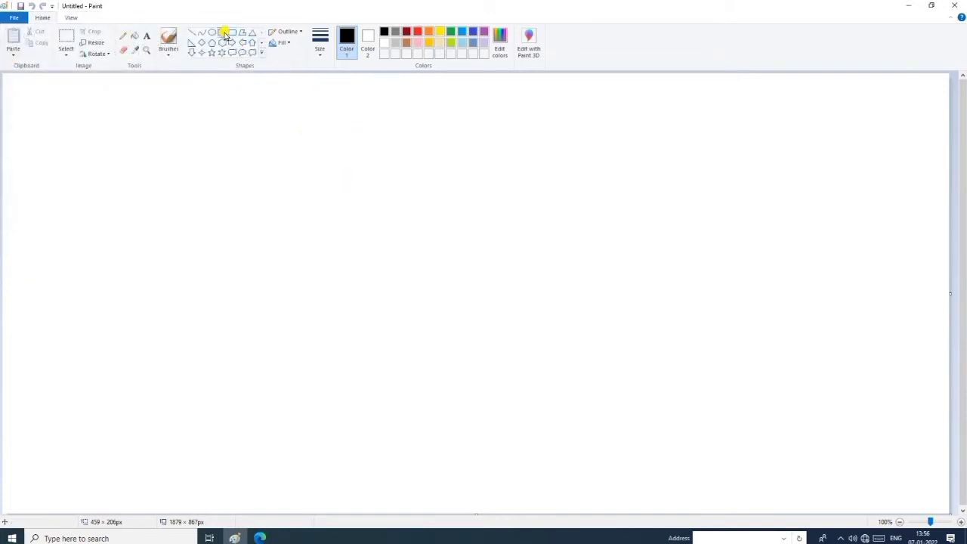
mouse_move(204, 127)
left_mouse_down()
mouse_move(219, 149)
mouse_move(551, 238)
mouse_move(551, 210)
left_mouse_up()
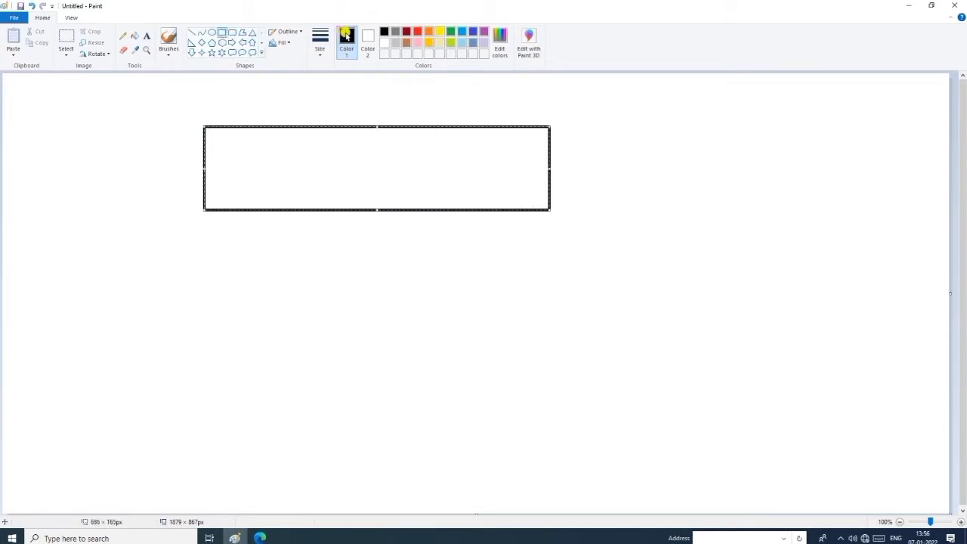
- Fill the rectangle red with the Fill bucket using red as Color 2, and begin saving
right_click(359, 142)
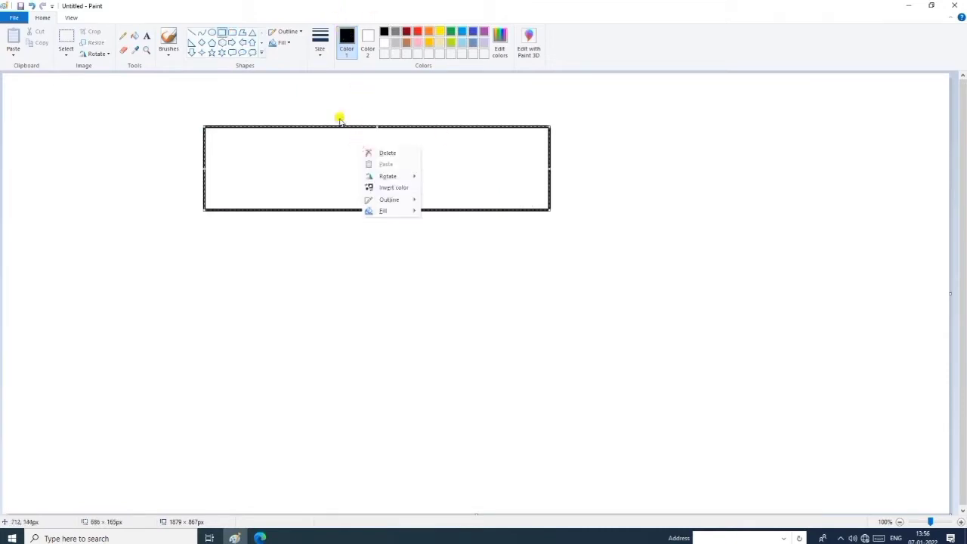
left_click(135, 36)
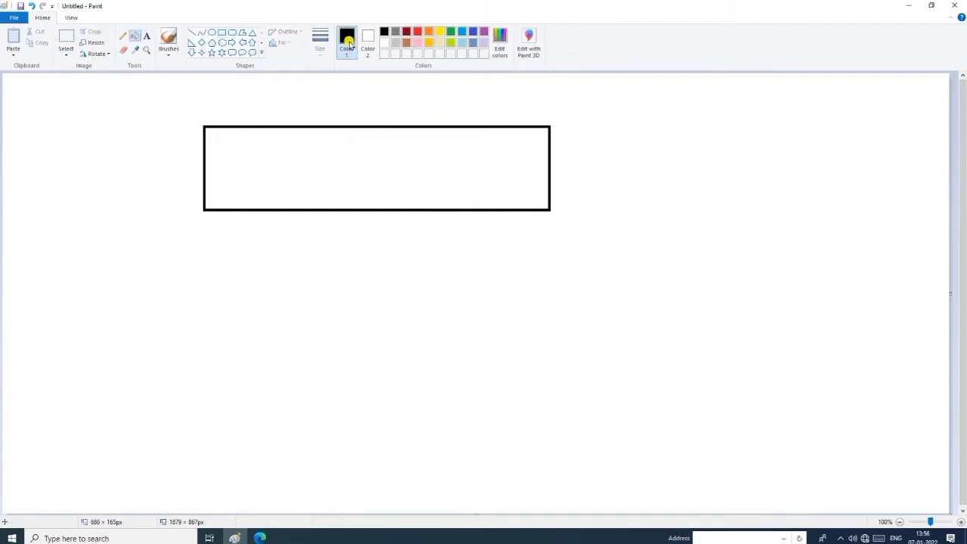
left_click(396, 31)
left_click(367, 38)
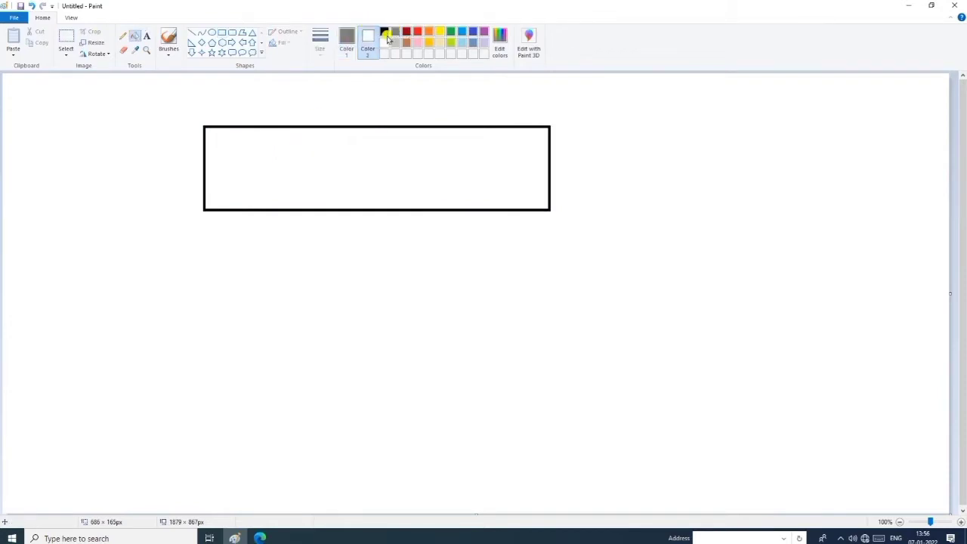
left_click(418, 33)
left_click(368, 163)
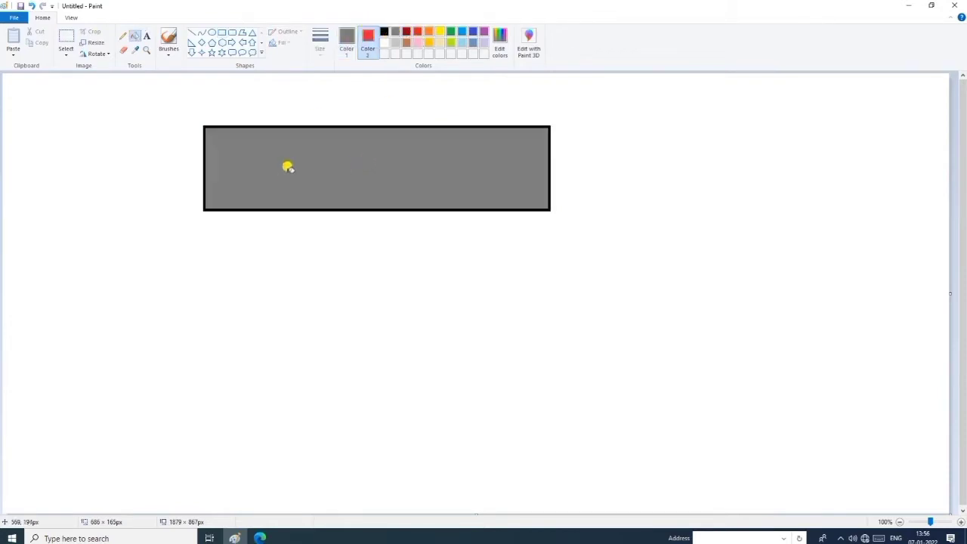
right_click(340, 154)
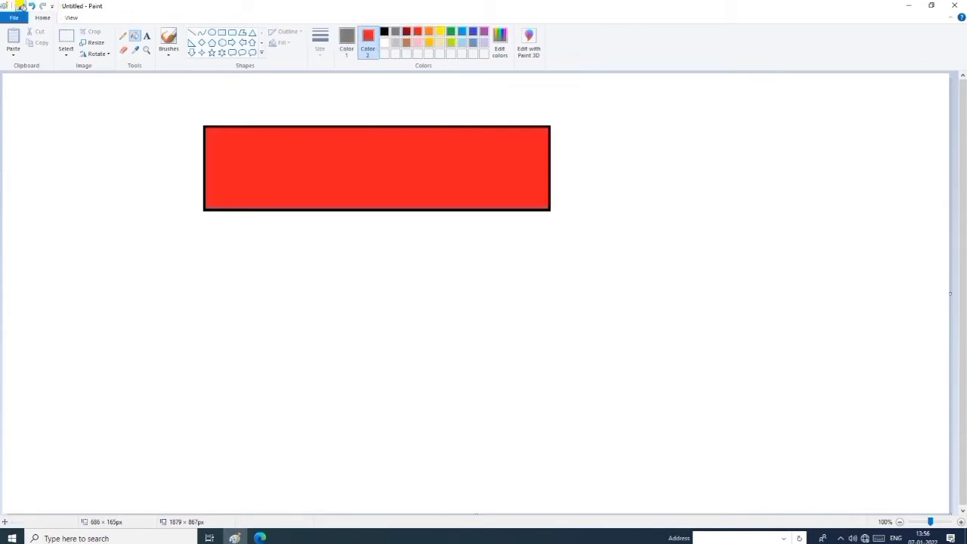
left_click(20, 7)
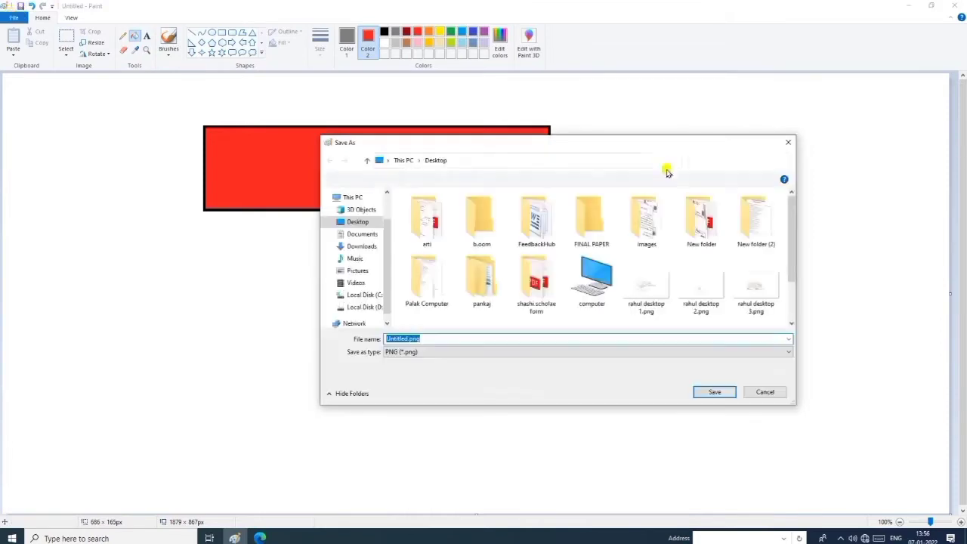
- Close the Save As dialog and browse the File menu without choosing anything
left_click(789, 143)
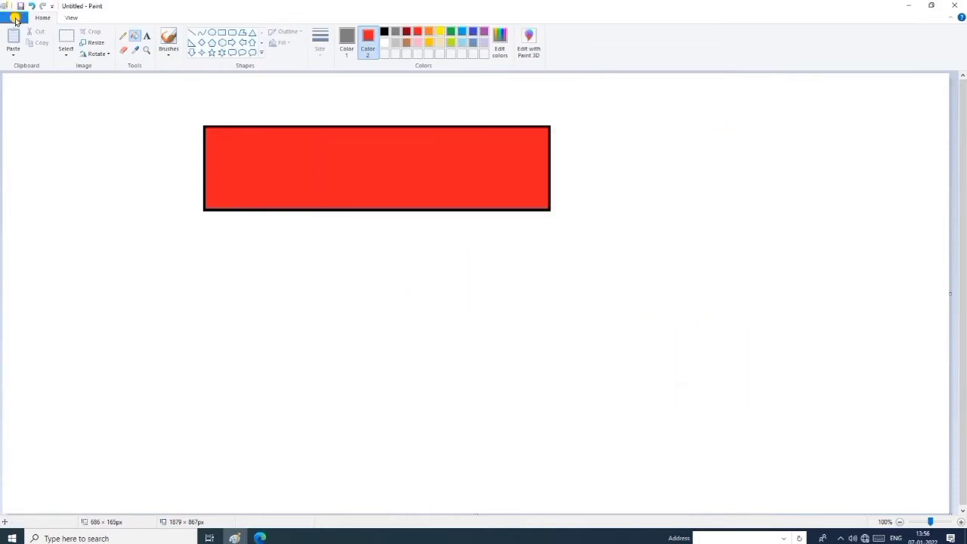
left_click(15, 17)
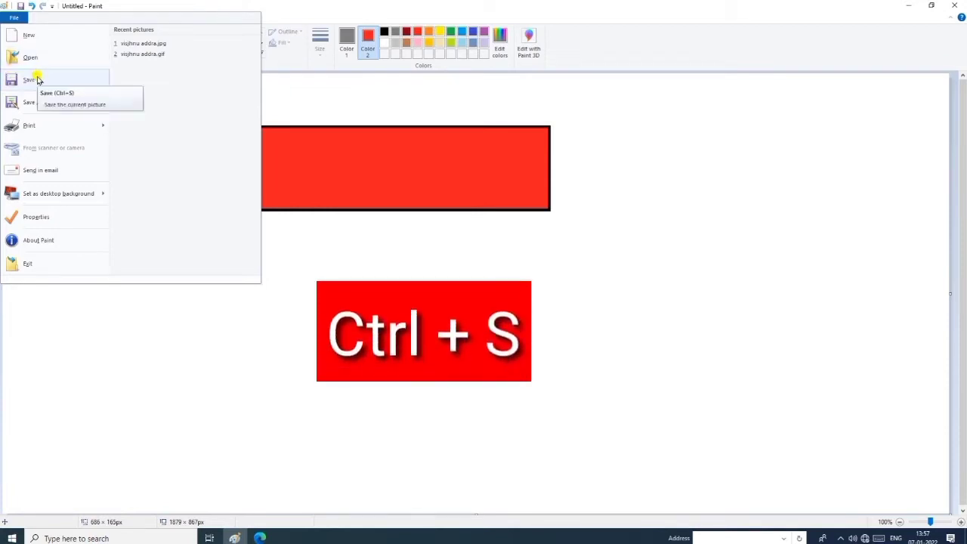
left_click(312, 101)
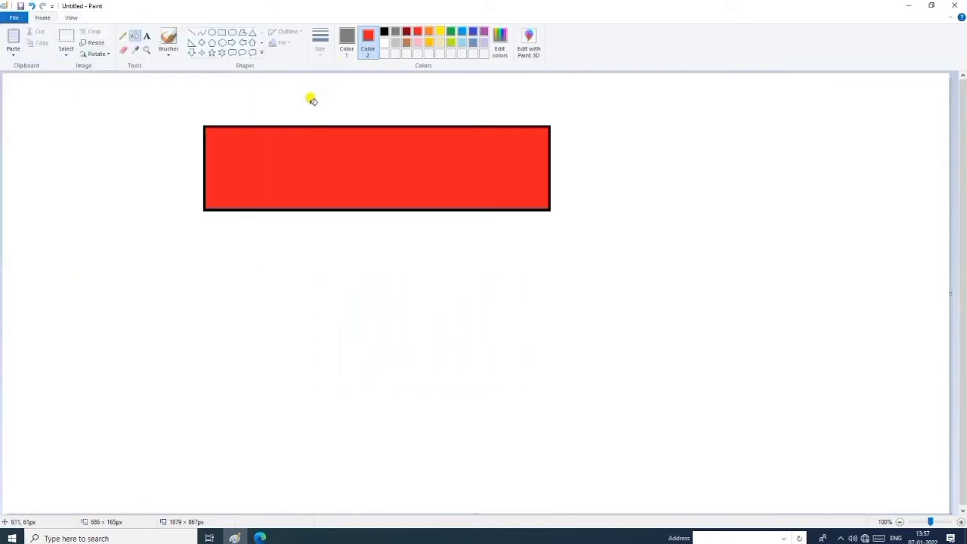
- Reopen File > Save, pick Desktop as the location, then close the dialog without saving
left_click(5, 6)
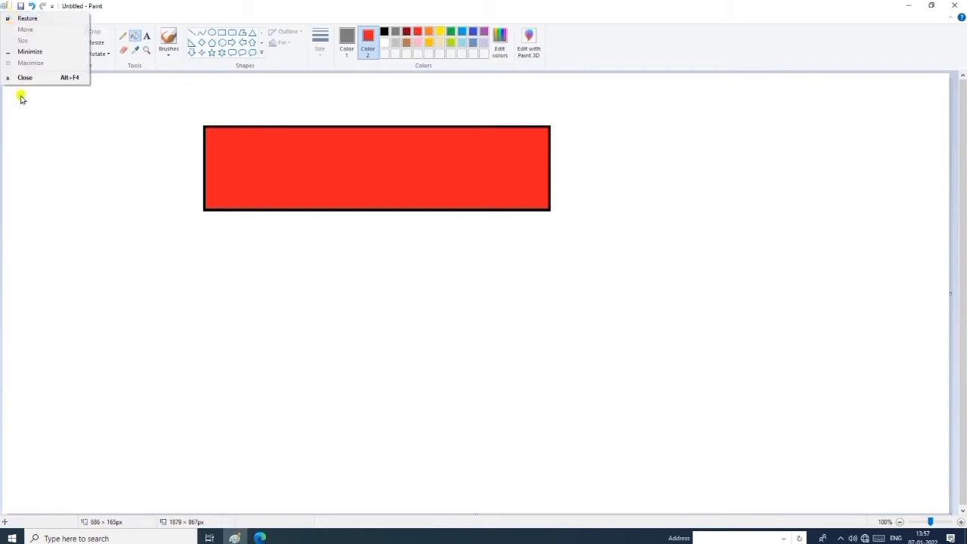
left_click(17, 18)
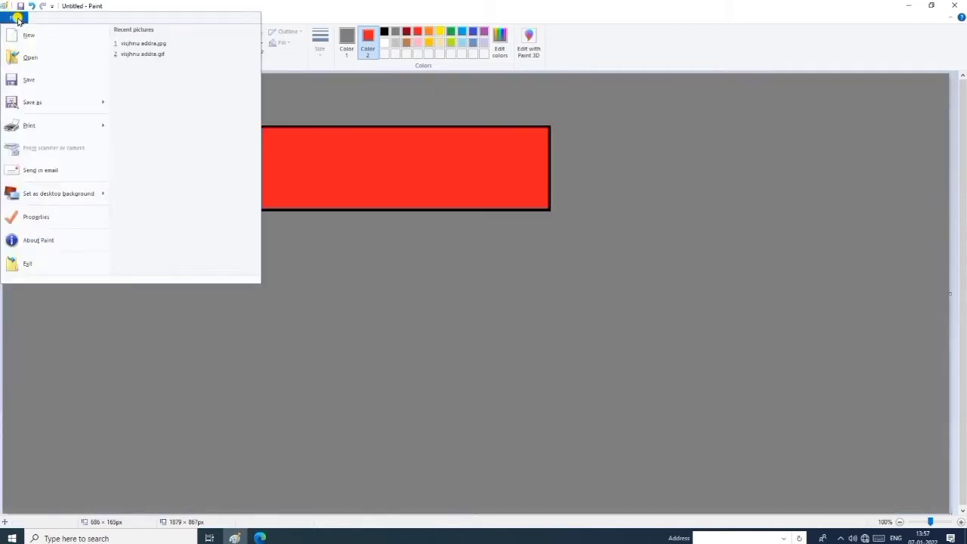
left_click(35, 83)
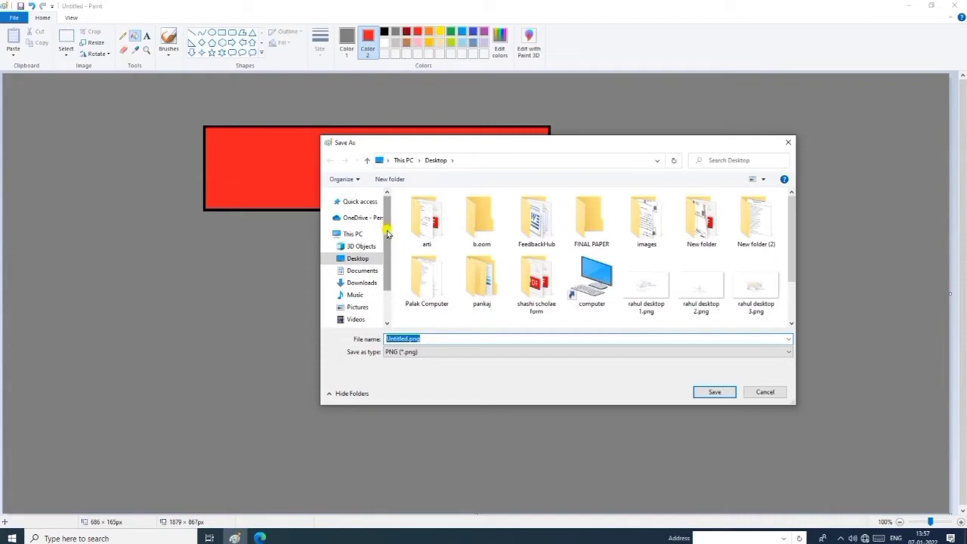
left_click_drag(388, 228, 370, 336)
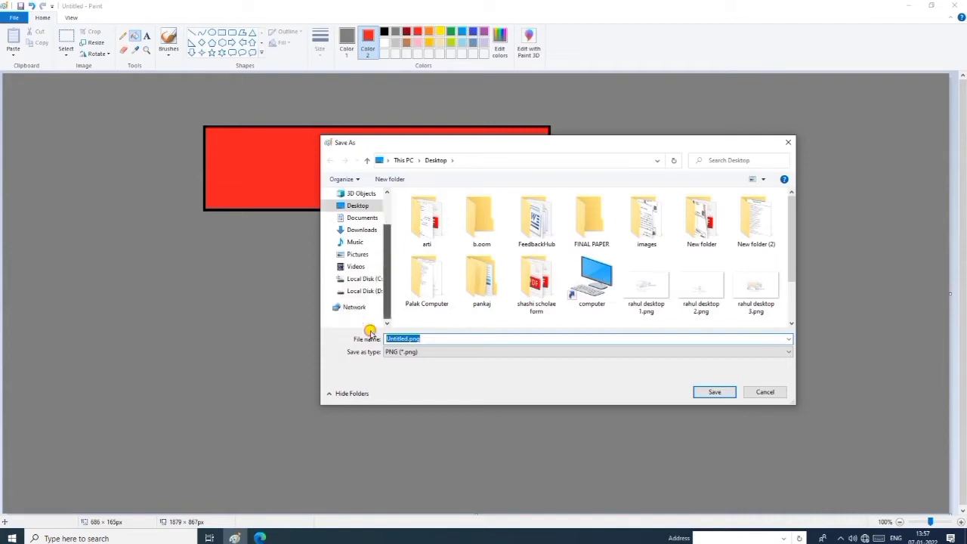
left_click(361, 205)
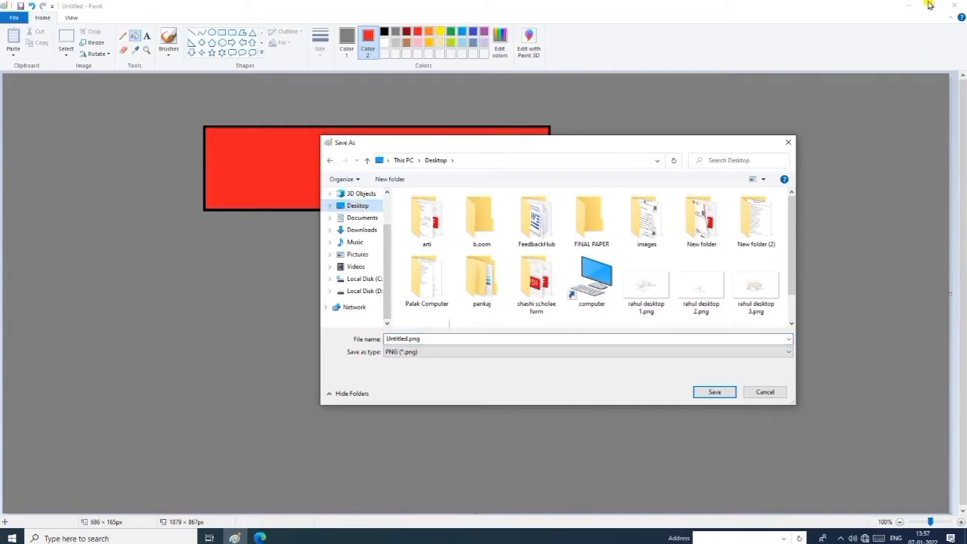
left_click(788, 141)
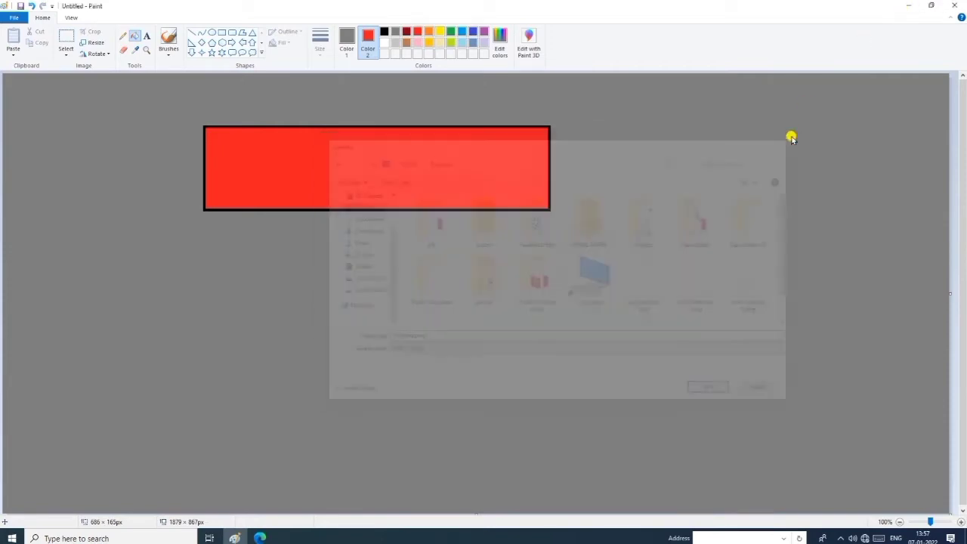
left_click(913, 6)
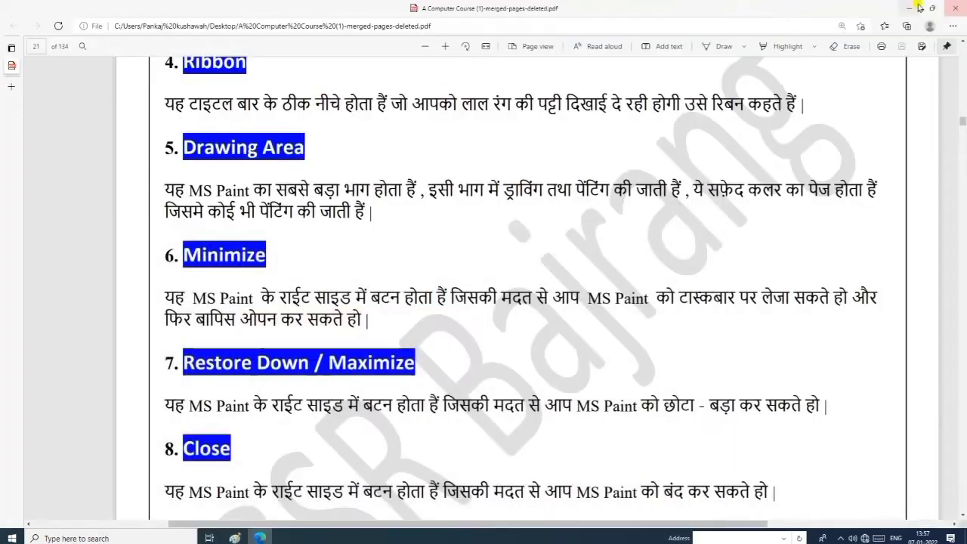
left_click(909, 8)
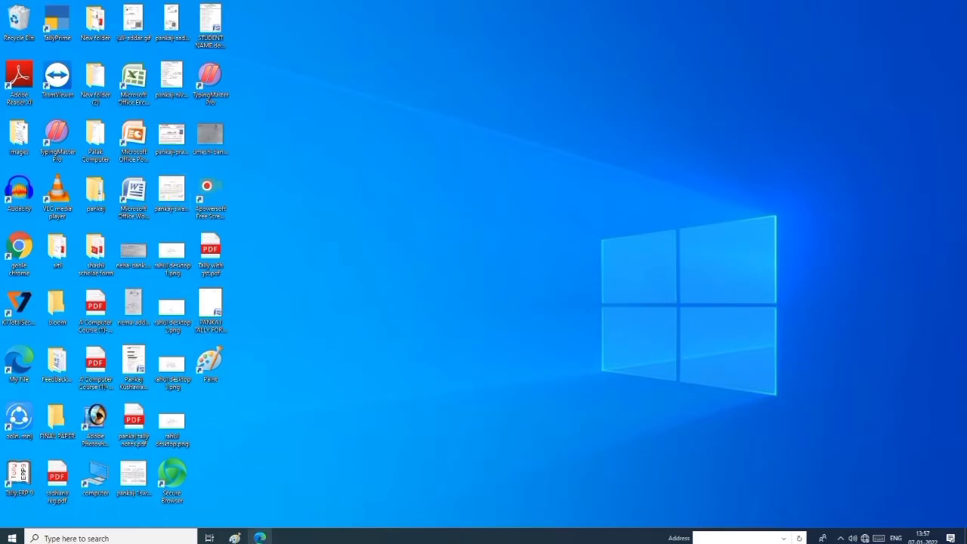
left_click(260, 538)
key("alt+Tab")
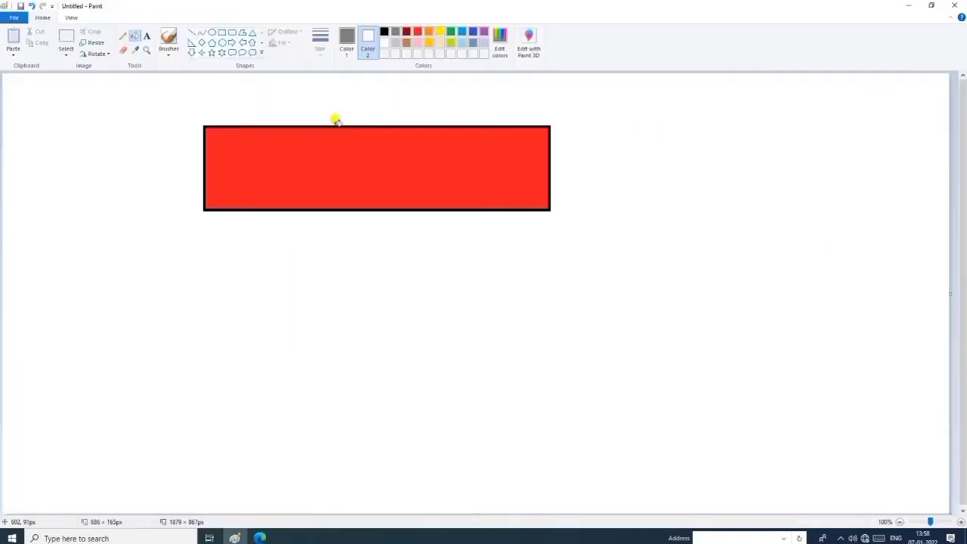
- Save the drawing as PNG on the Desktop, renaming it to the user's name followed by 'ms paint'
left_click(12, 18)
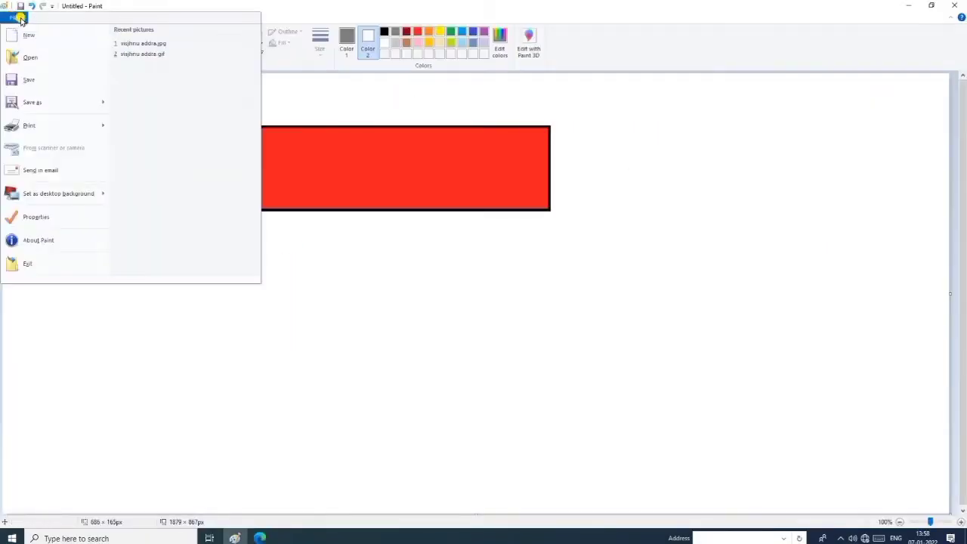
left_click(39, 78)
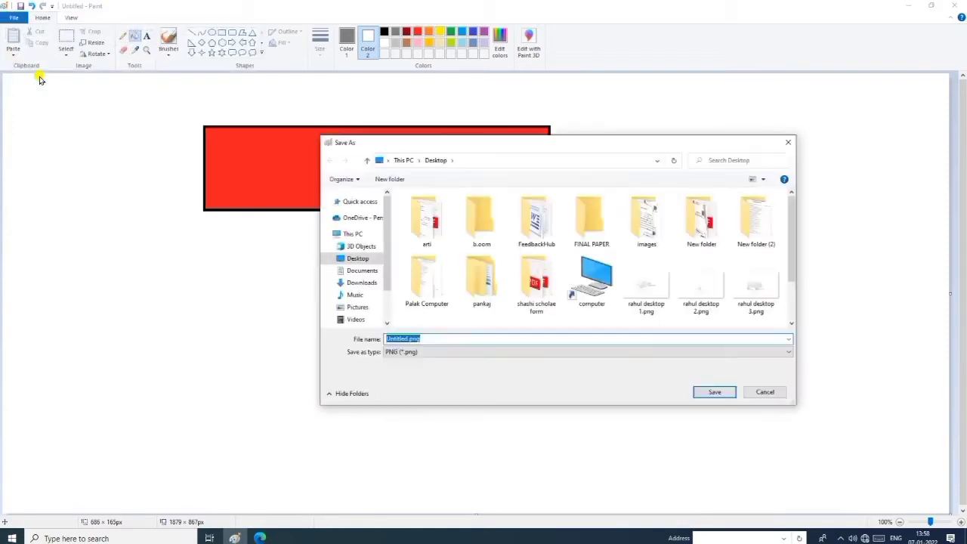
left_click(364, 259)
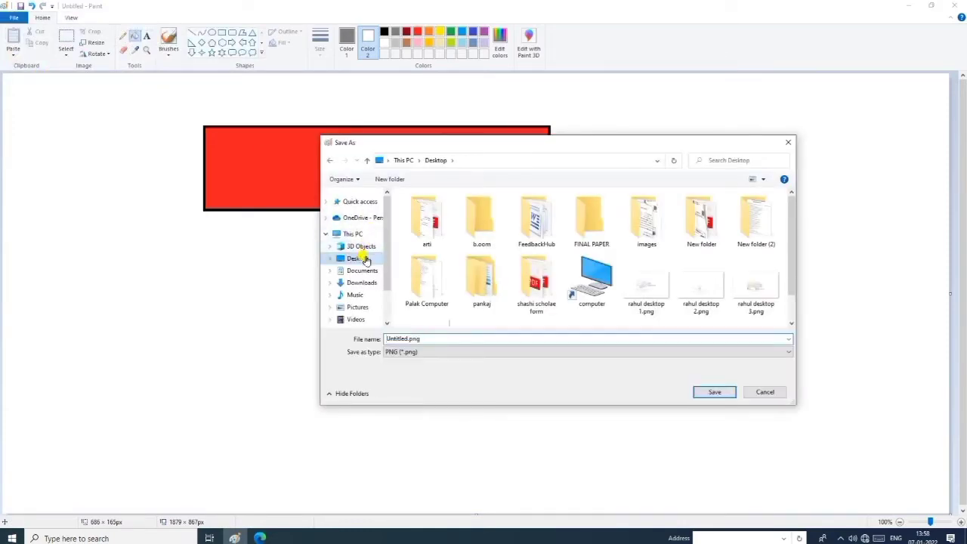
left_click(463, 339)
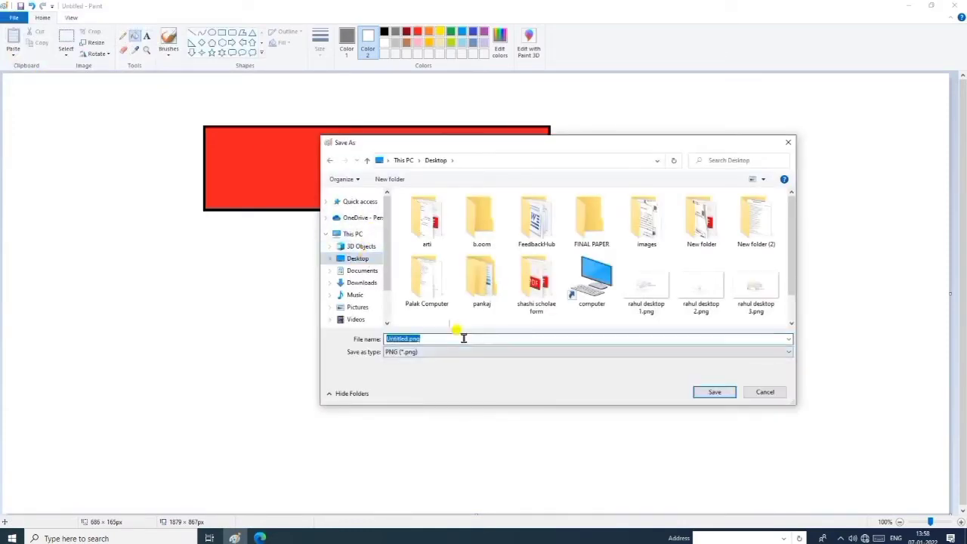
key("BackSpace")
type("rah")
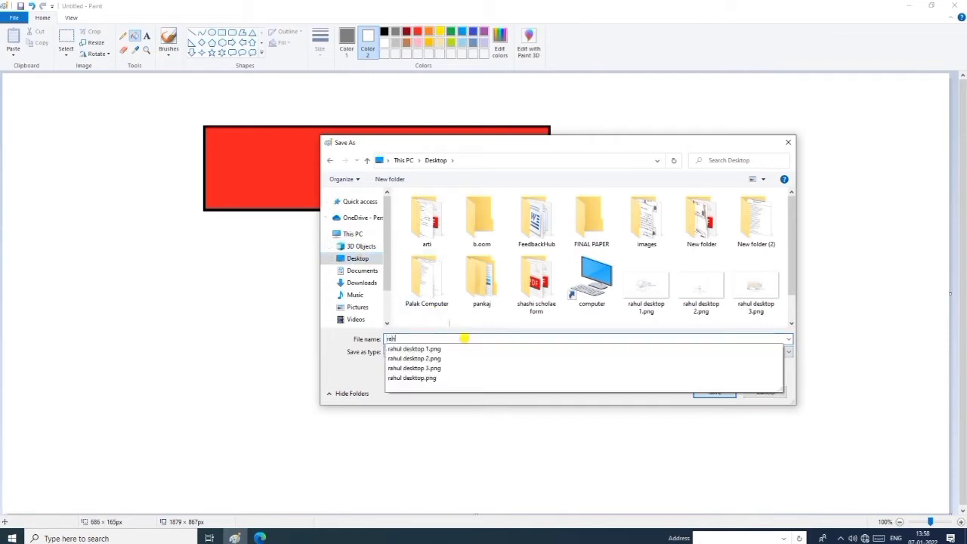
type("ul ms paint")
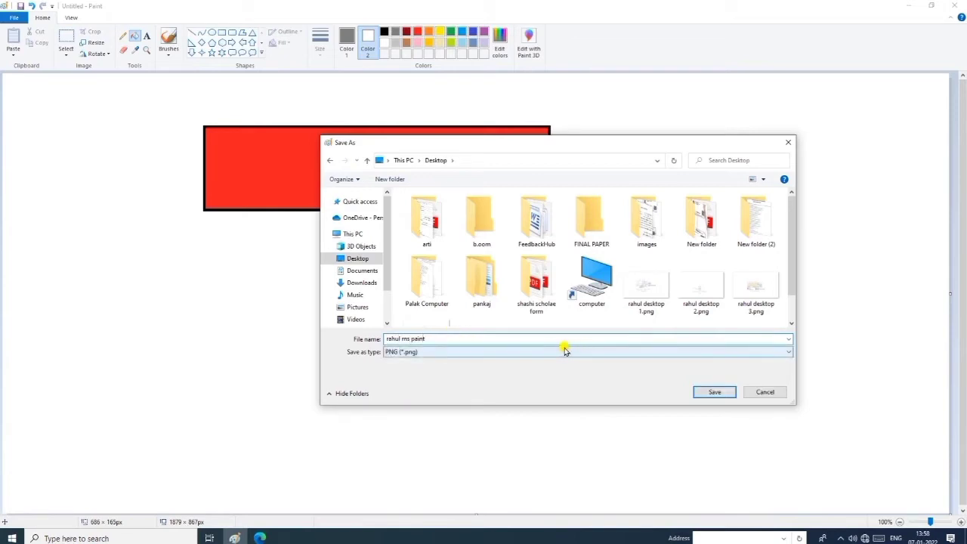
left_click(779, 354)
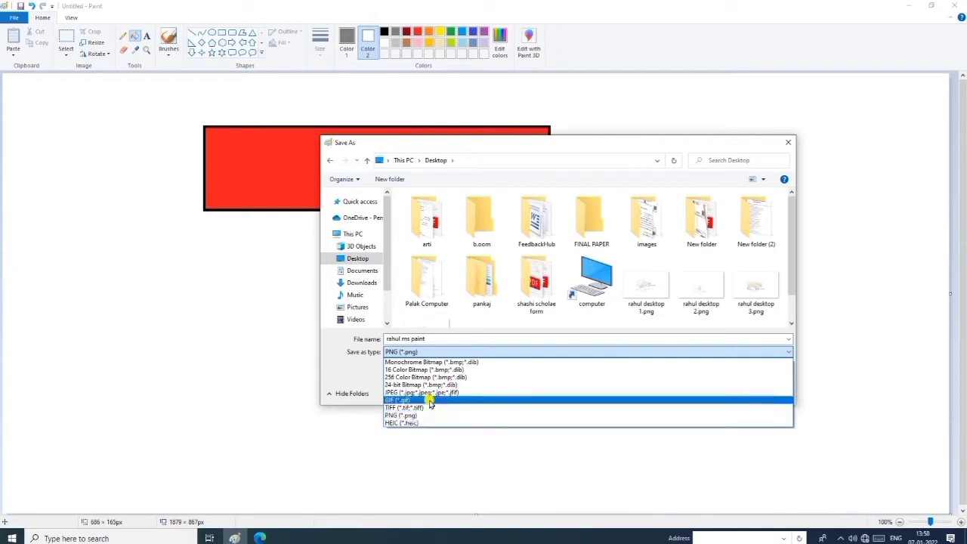
left_click(402, 416)
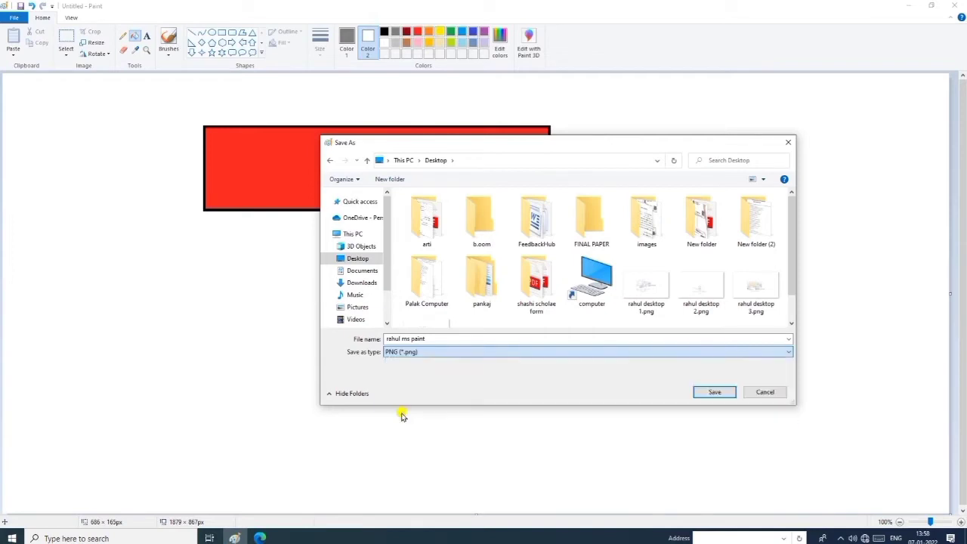
left_click(712, 391)
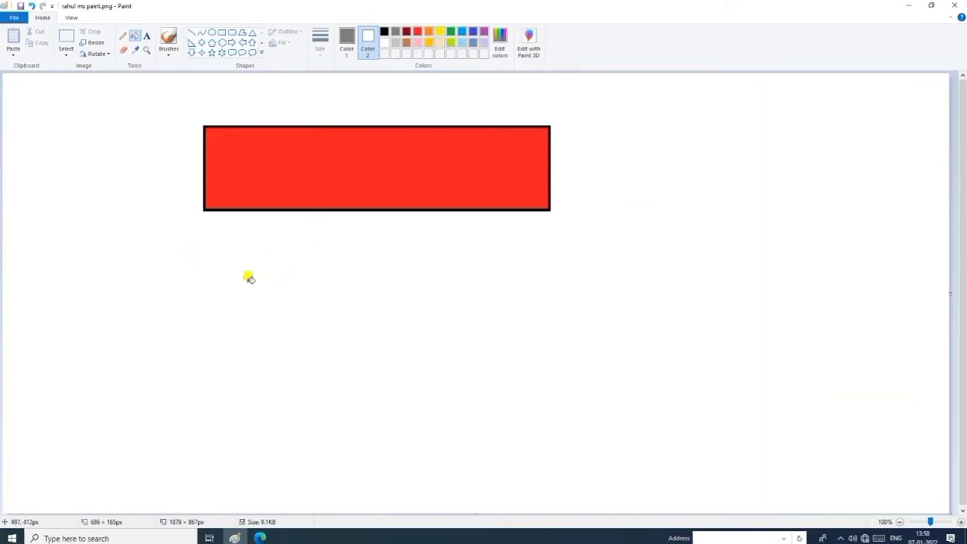
- Start a new blank Untitled picture with Ctrl+N and show the File menu
key("ctrl+n")
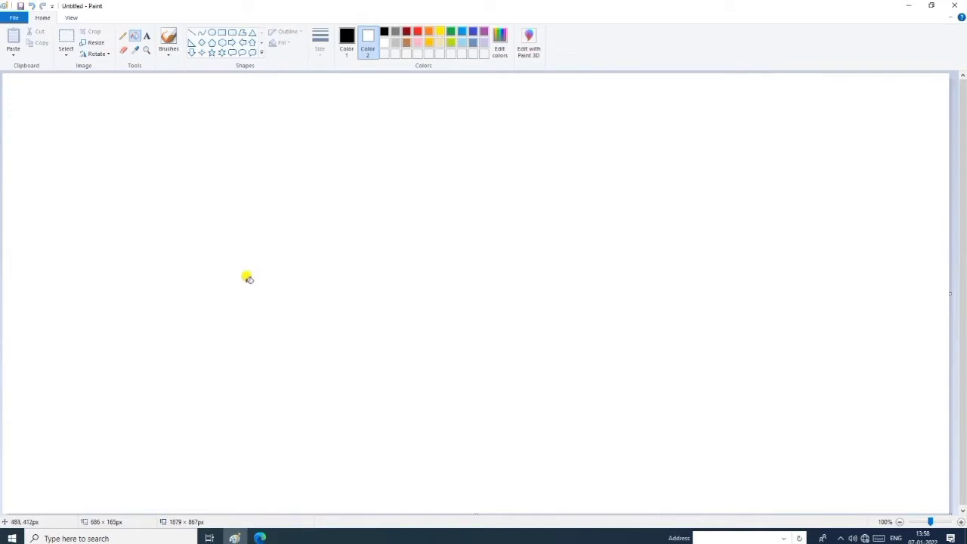
left_click(17, 17)
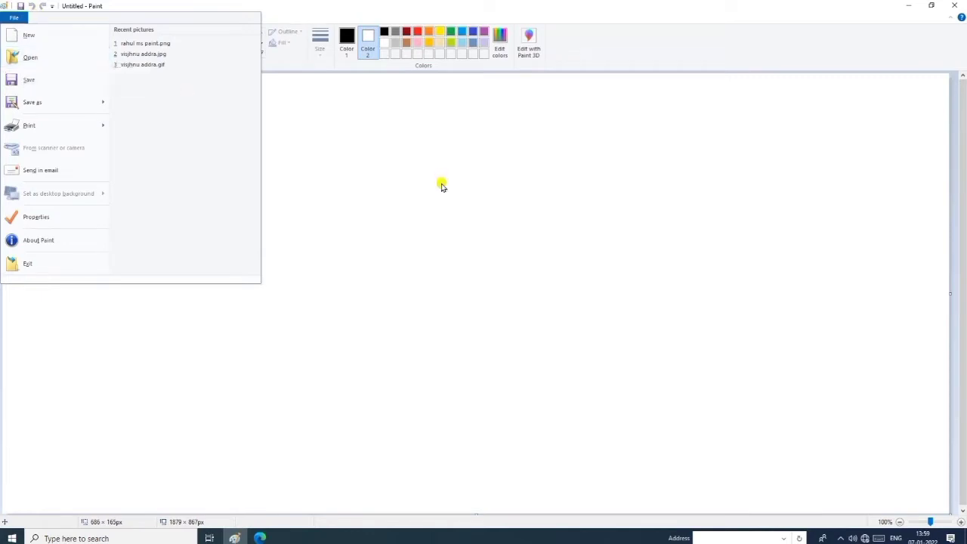
- Open the saved red-rectangle PNG from the Desktop through File > Open
left_click(443, 185)
left_click(14, 16)
left_click(49, 60)
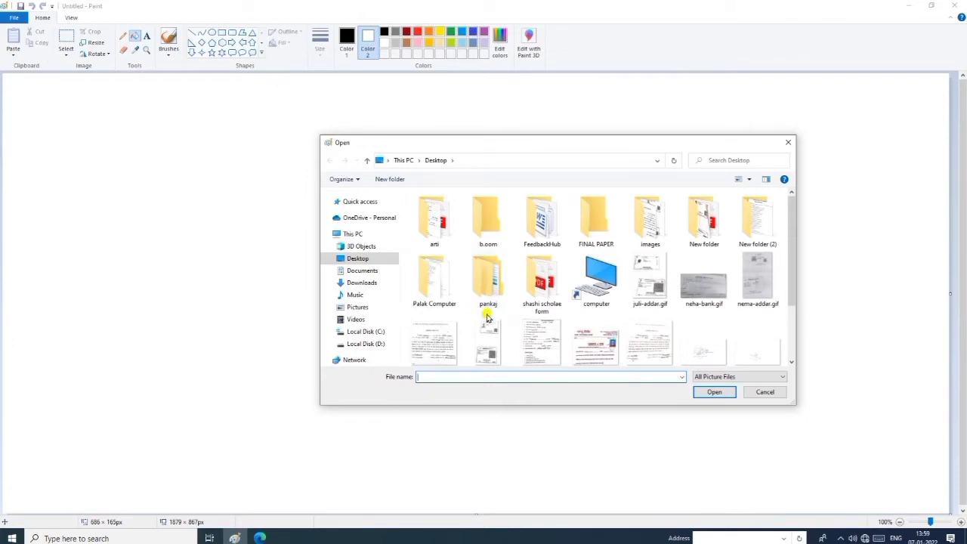
left_click(346, 258)
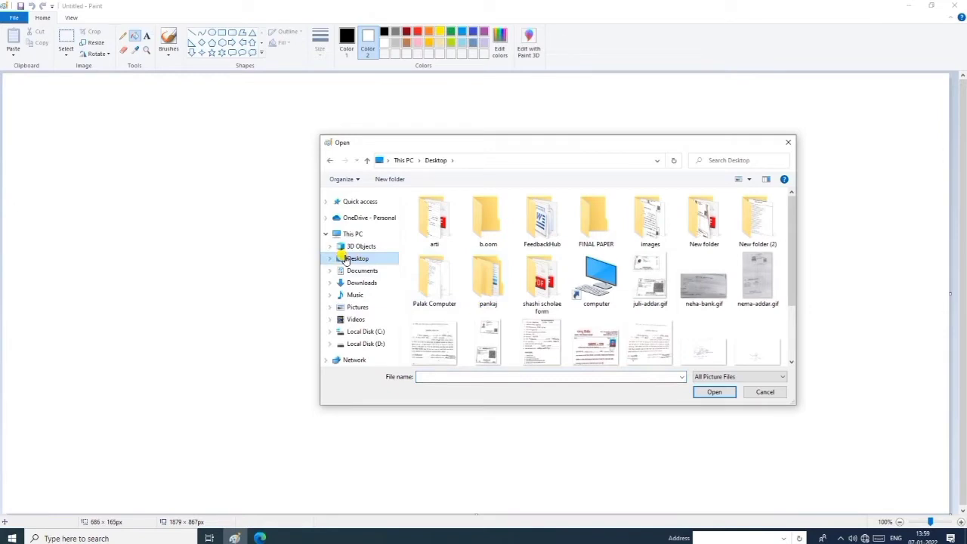
left_click_drag(793, 233, 796, 308)
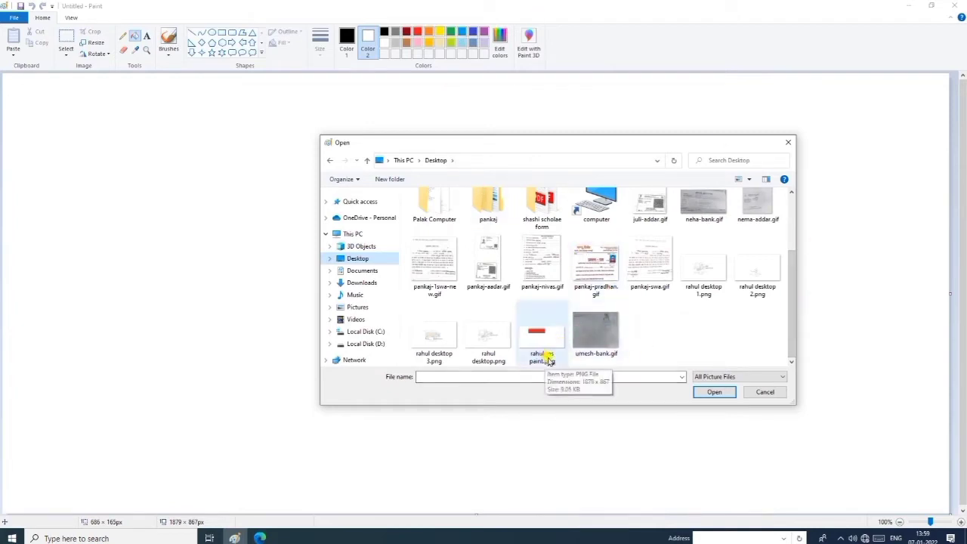
left_click(537, 335)
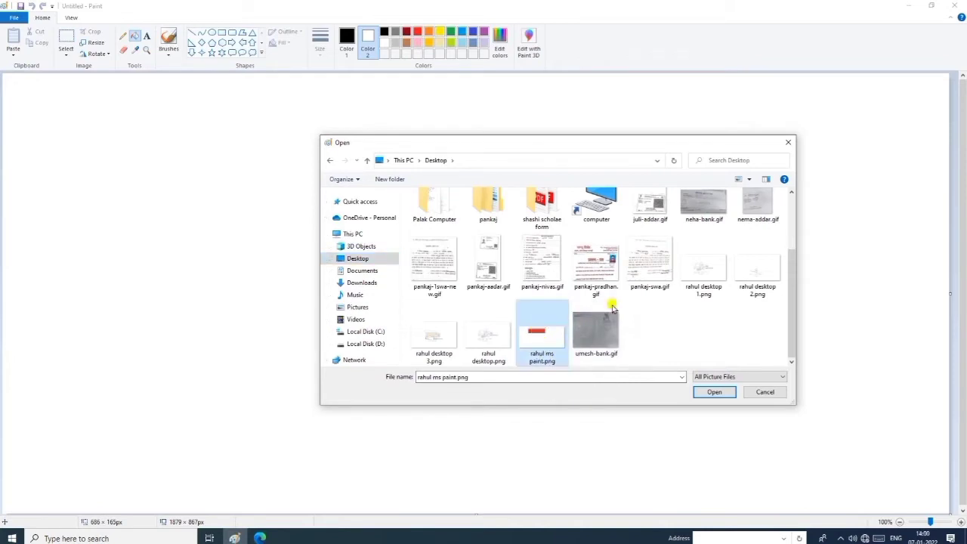
left_click(714, 393)
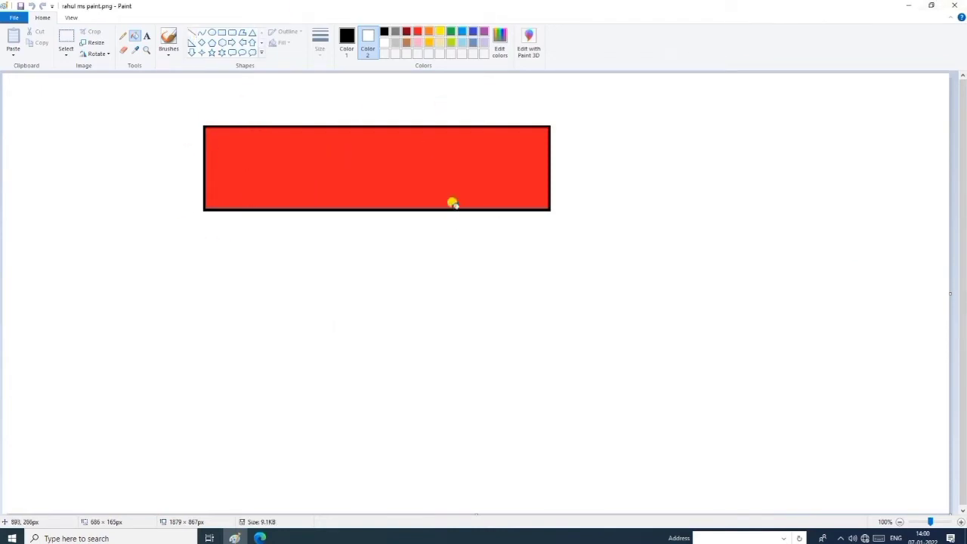
- Save the picture as a Desktop PNG copy with the last two characters trimmed from its name
left_click(14, 17)
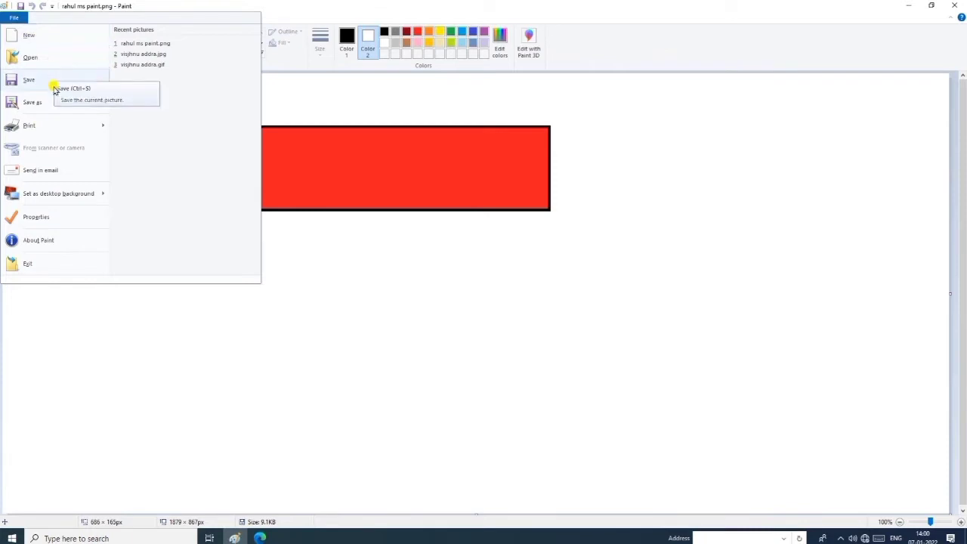
mouse_move(55, 101)
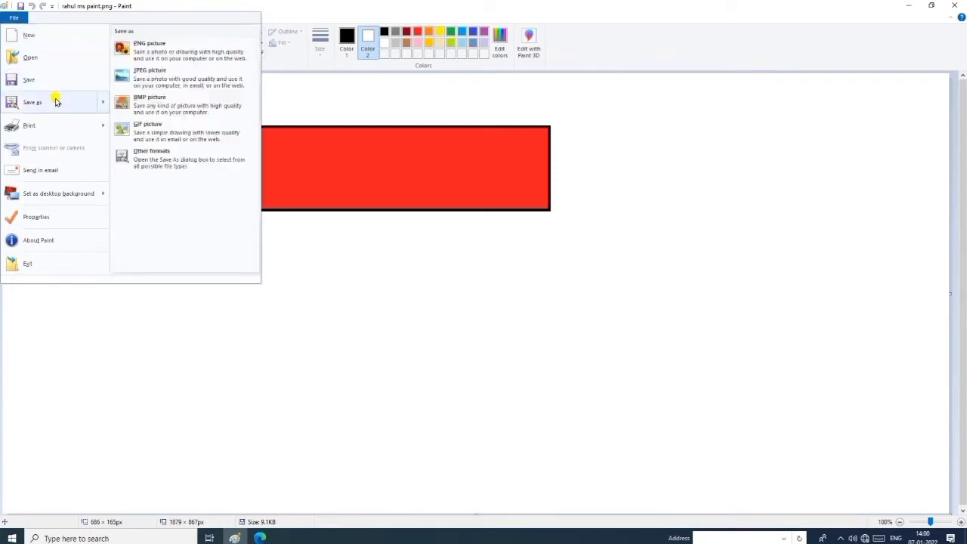
left_click(319, 260)
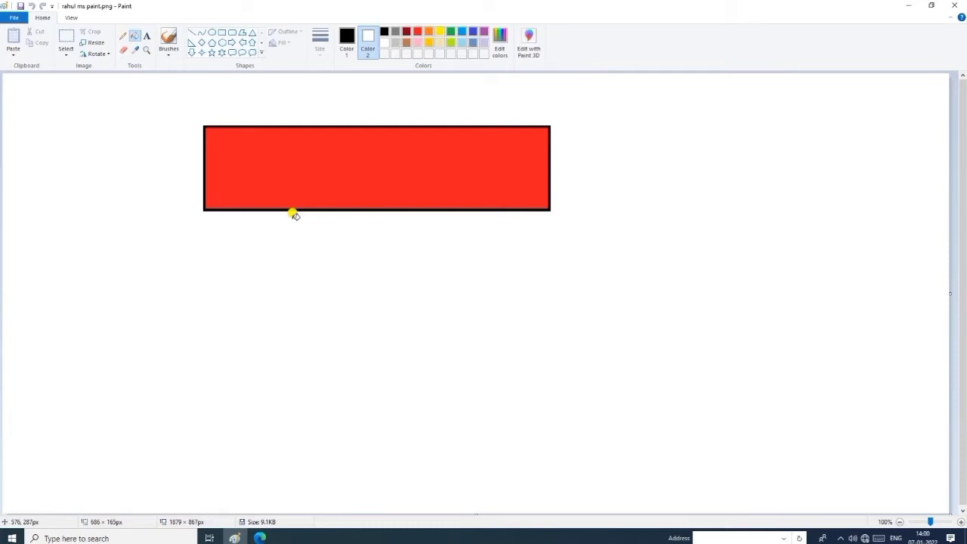
left_click(15, 18)
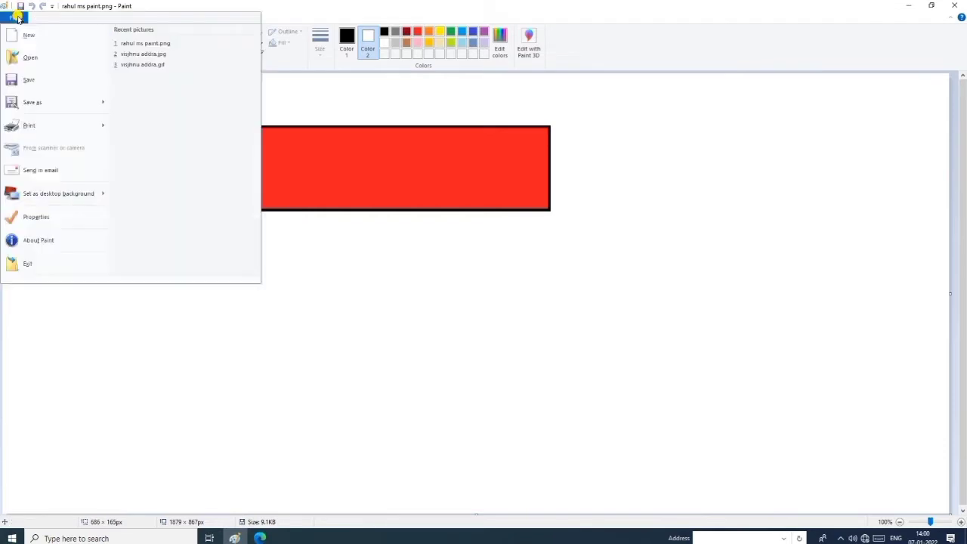
left_click(56, 101)
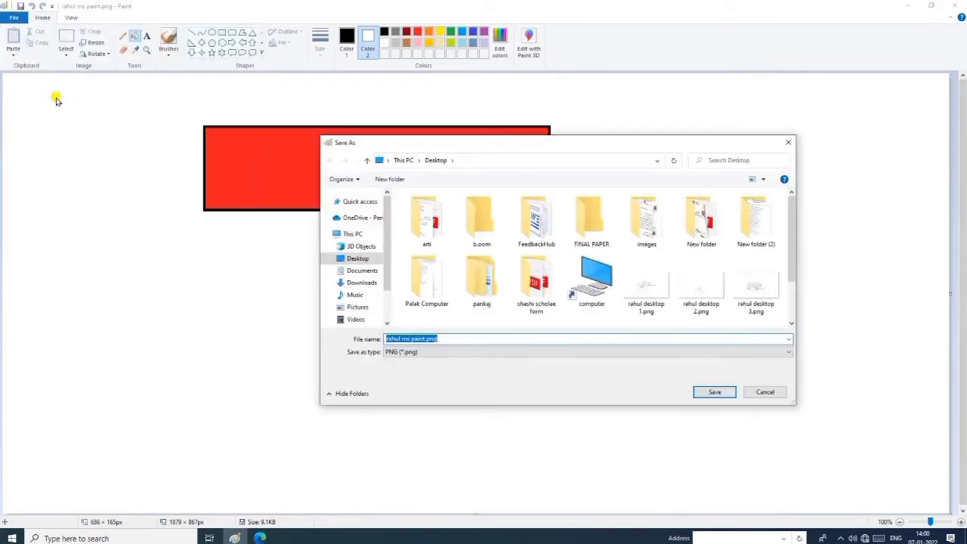
left_click(519, 338)
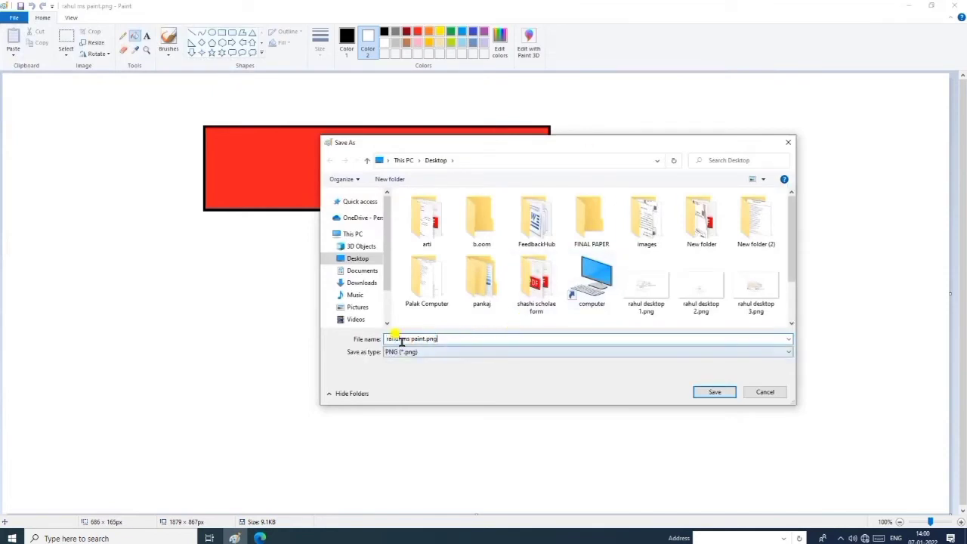
key("BackSpace")
key("BackSpace")
key("BackSpace")
key("BackSpace")
key("BackSpace")
key("BackSpace")
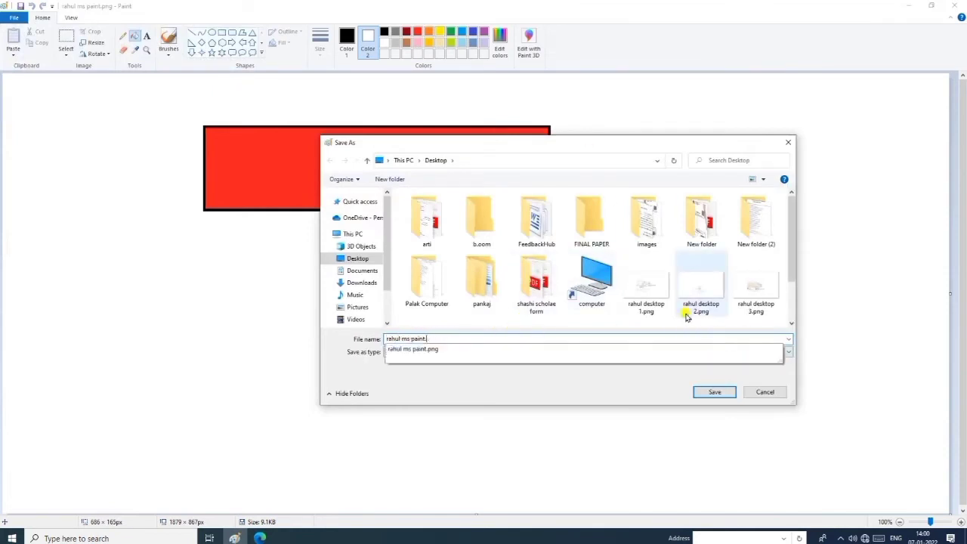
key("BackSpace")
key("BackSpace")
key("BackSpace")
left_click(697, 392)
left_click(704, 392)
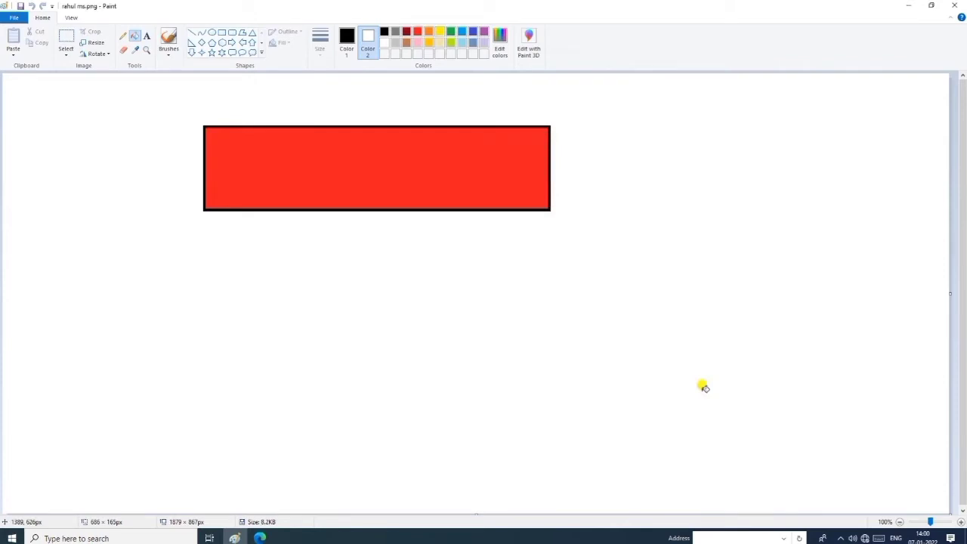
- Minimize Paint and the PDF viewer, then restore Paint from the taskbar and show its File menu
left_click(908, 5)
left_click(909, 6)
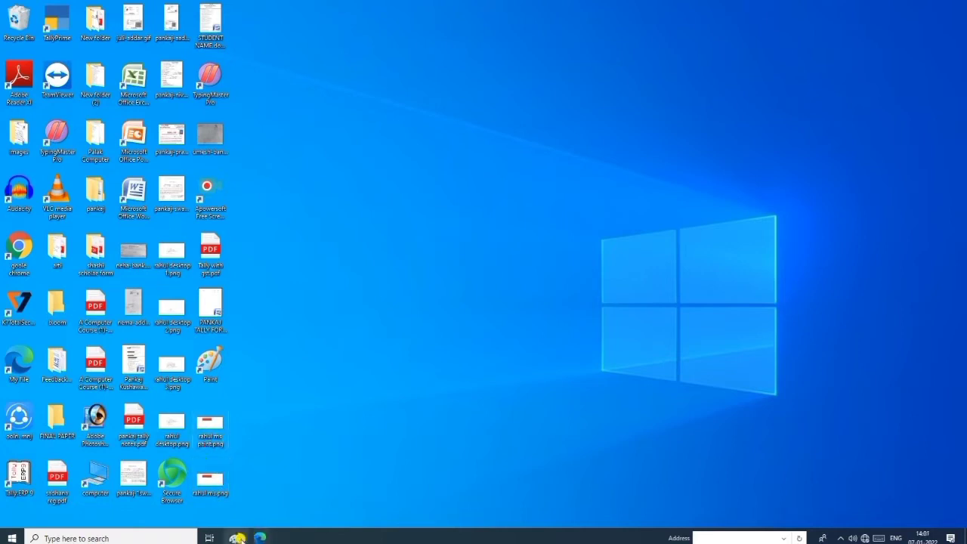
left_click(235, 537)
left_click(15, 15)
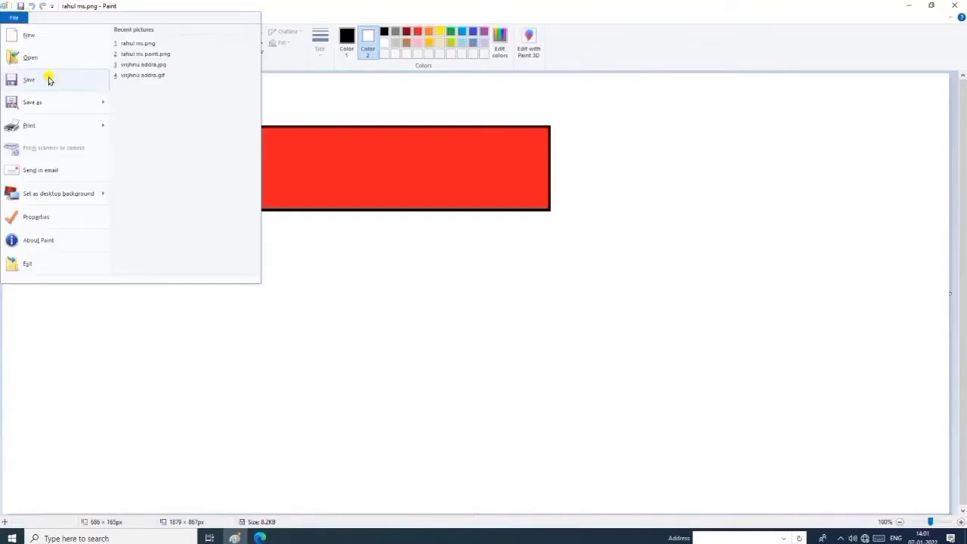
- Open Page Setup from the File menu's Print options
mouse_move(73, 136)
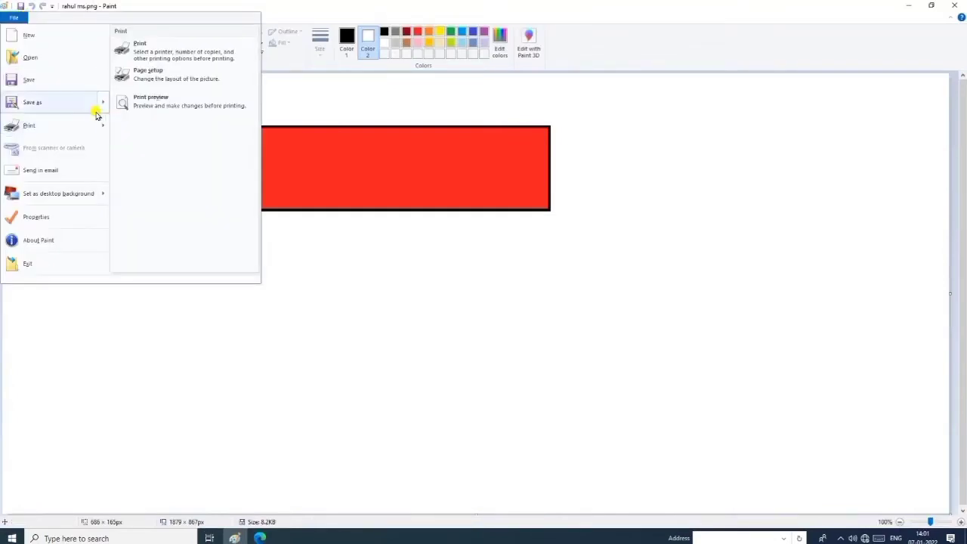
mouse_move(71, 103)
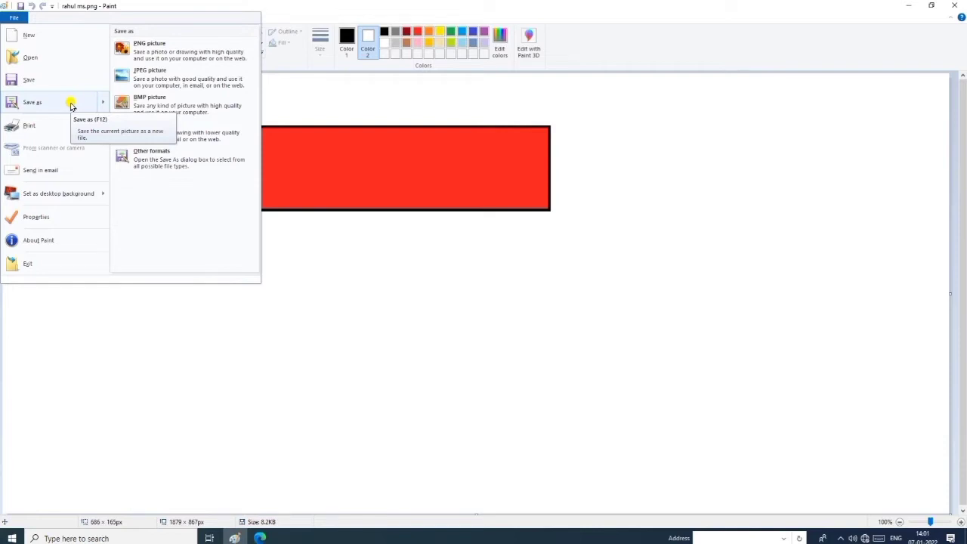
left_click(305, 285)
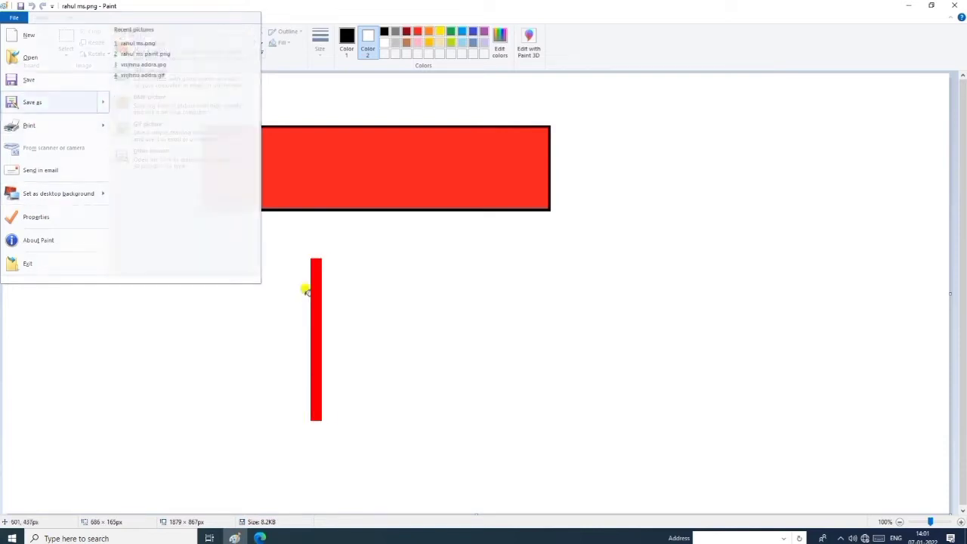
left_click(13, 17)
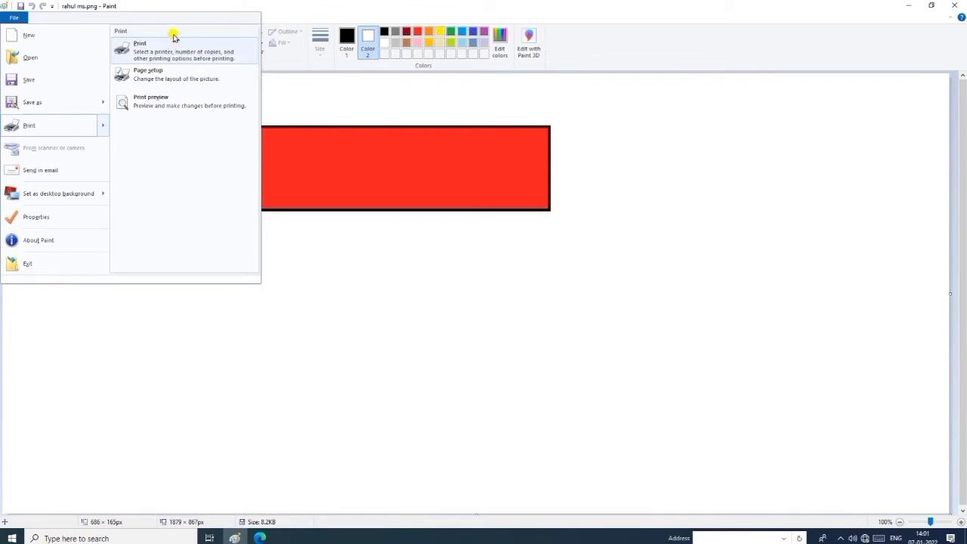
left_click(168, 71)
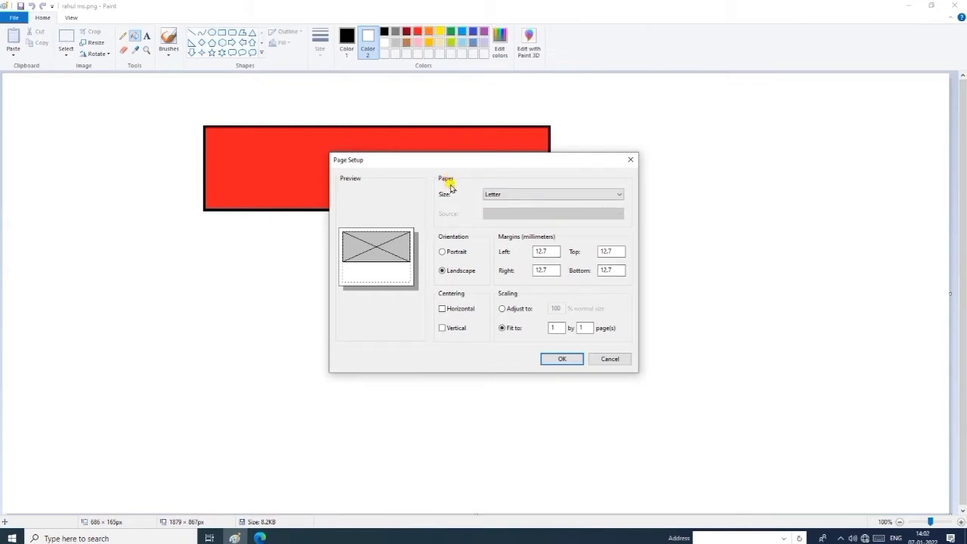
- Set the paper to A4 in Portrait orientation, after trying A5, Legal and Landscape
left_click(505, 196)
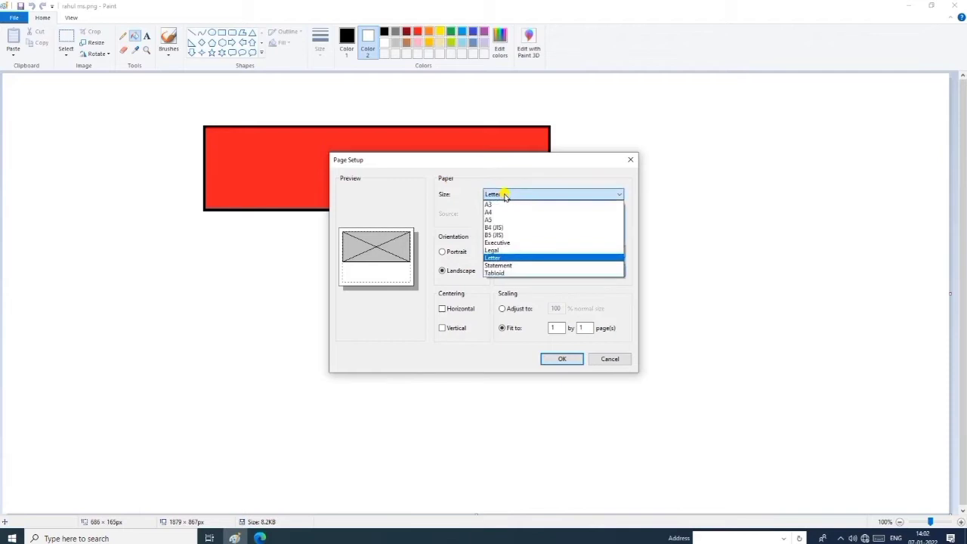
left_click(499, 211)
left_click(499, 196)
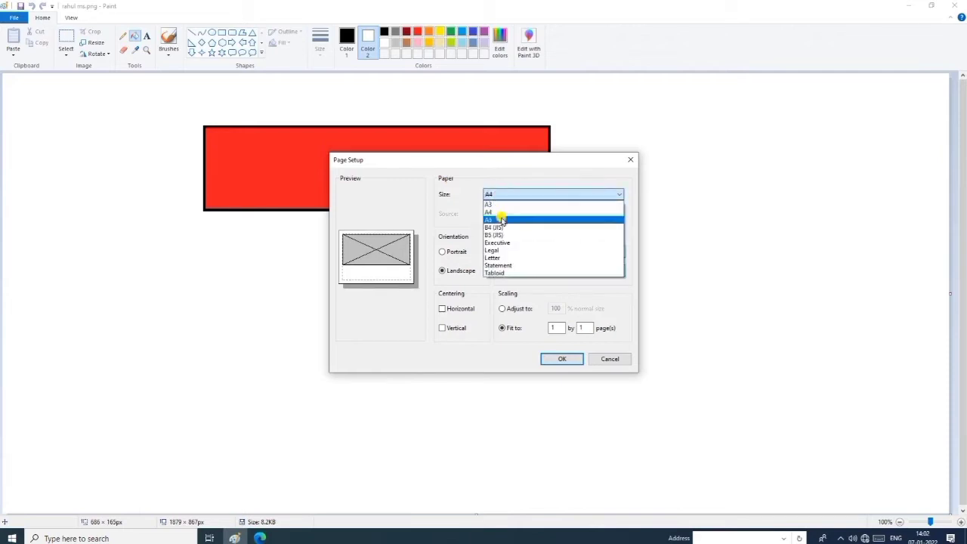
left_click(499, 220)
left_click(500, 198)
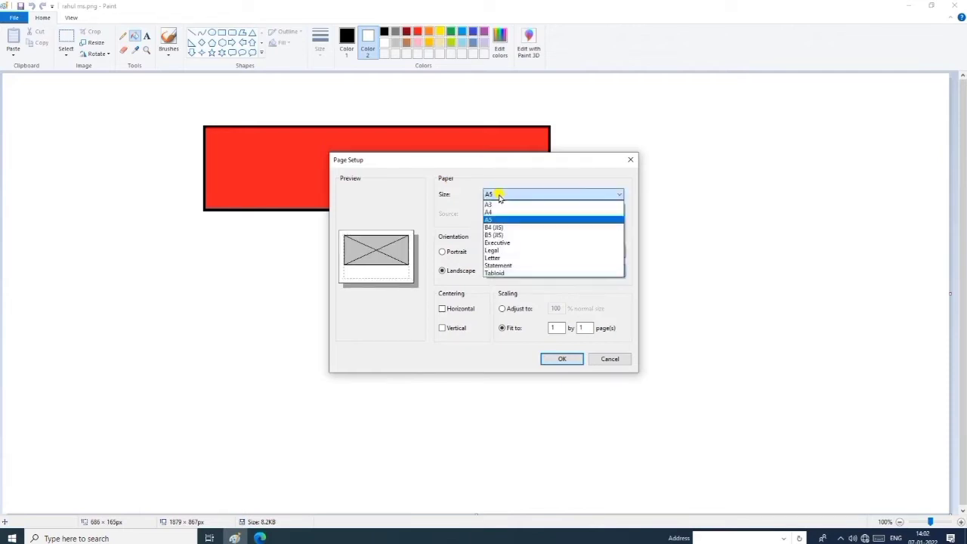
left_click(511, 250)
left_click(507, 196)
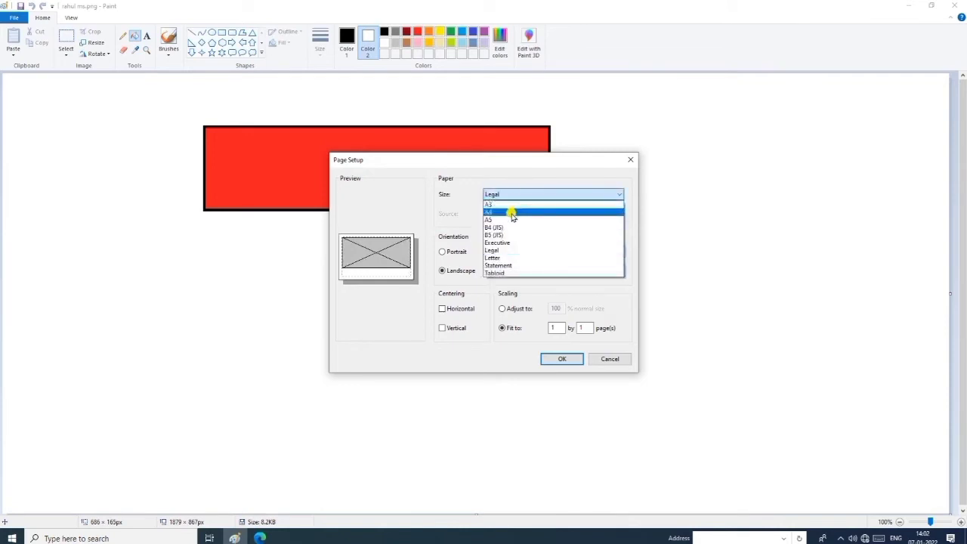
left_click(512, 214)
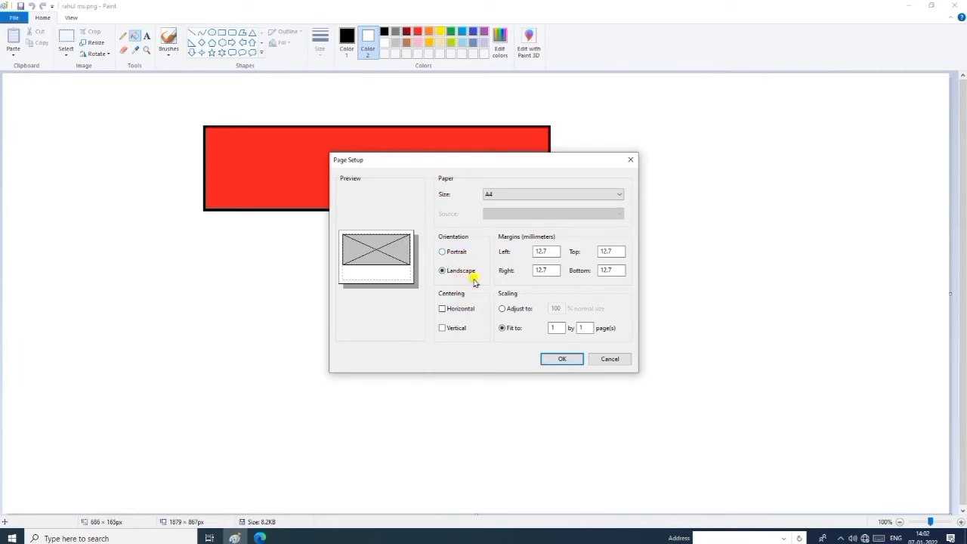
left_click(443, 253)
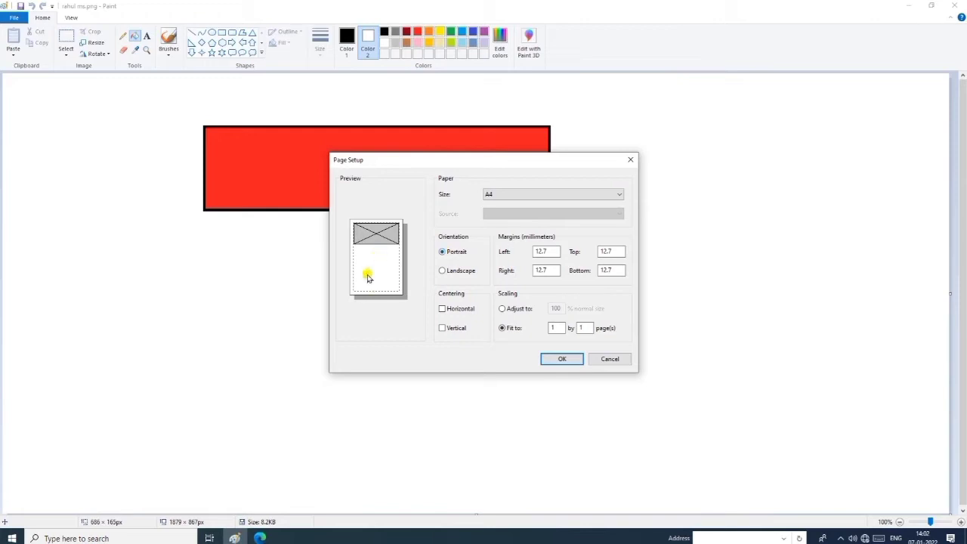
left_click(442, 271)
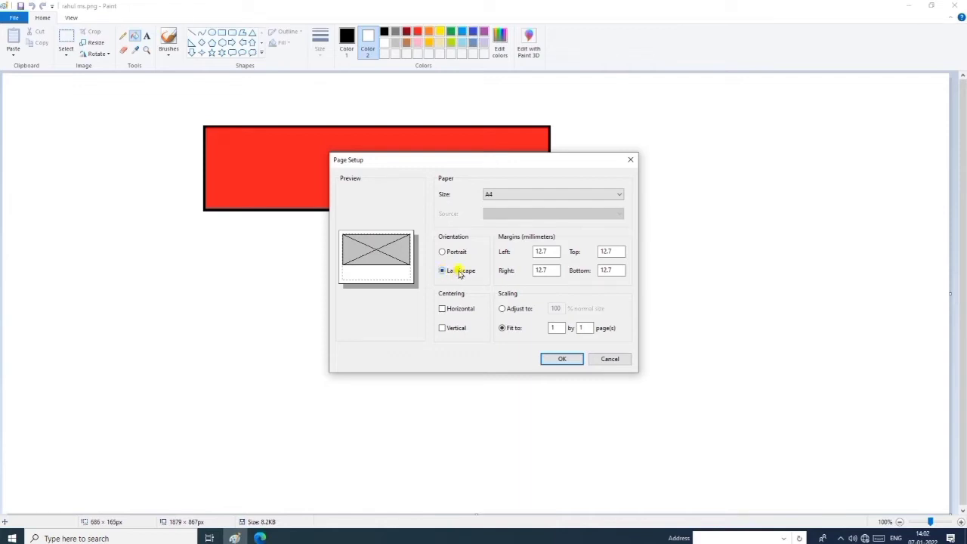
left_click(444, 253)
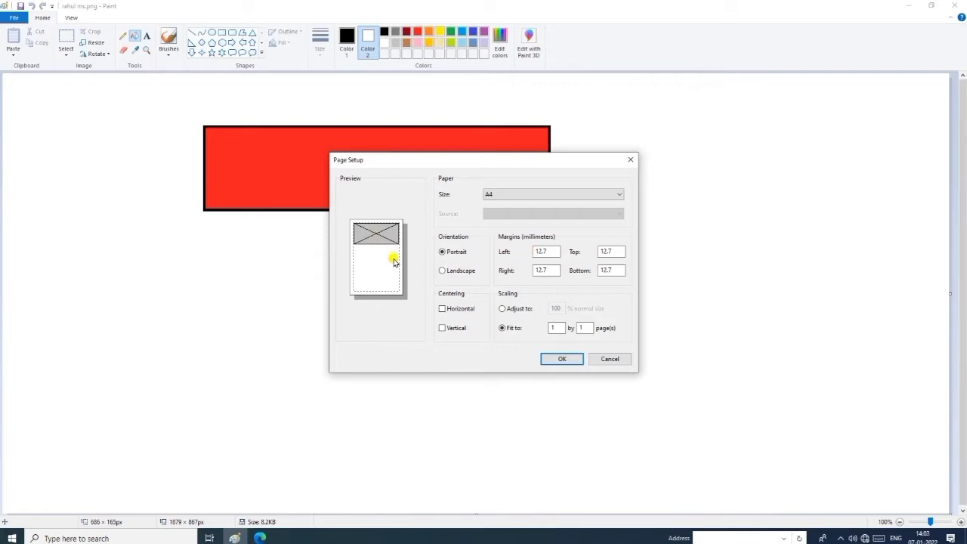
- Keep 12.7 mm margins, turn both centering options on then off, and confirm Page Setup
double_click(544, 252)
left_click(444, 310)
left_click(443, 330)
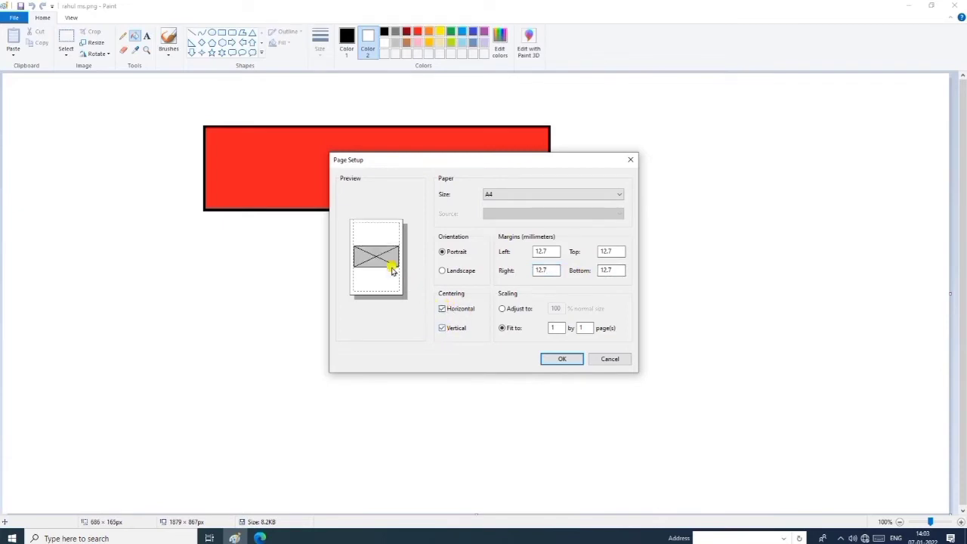
left_click(443, 309)
left_click(443, 327)
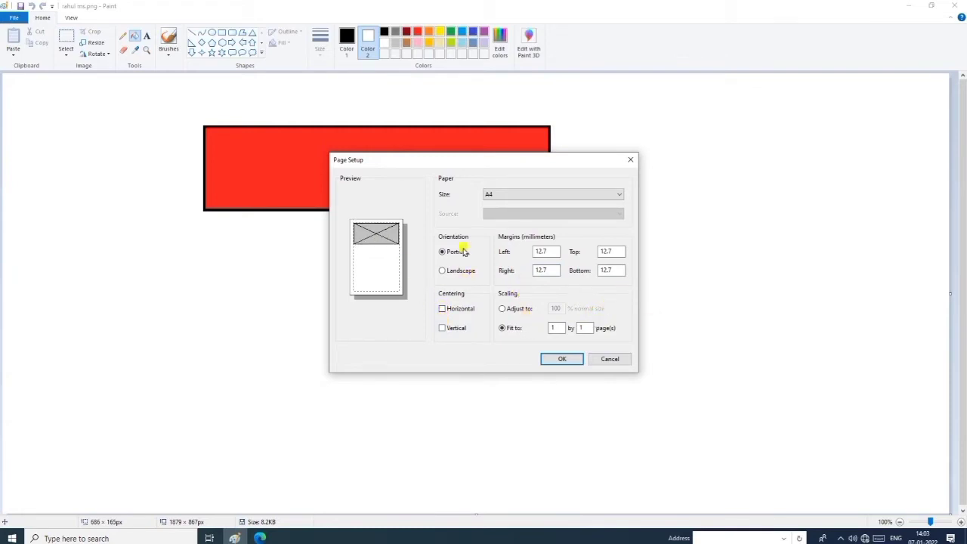
left_click(558, 359)
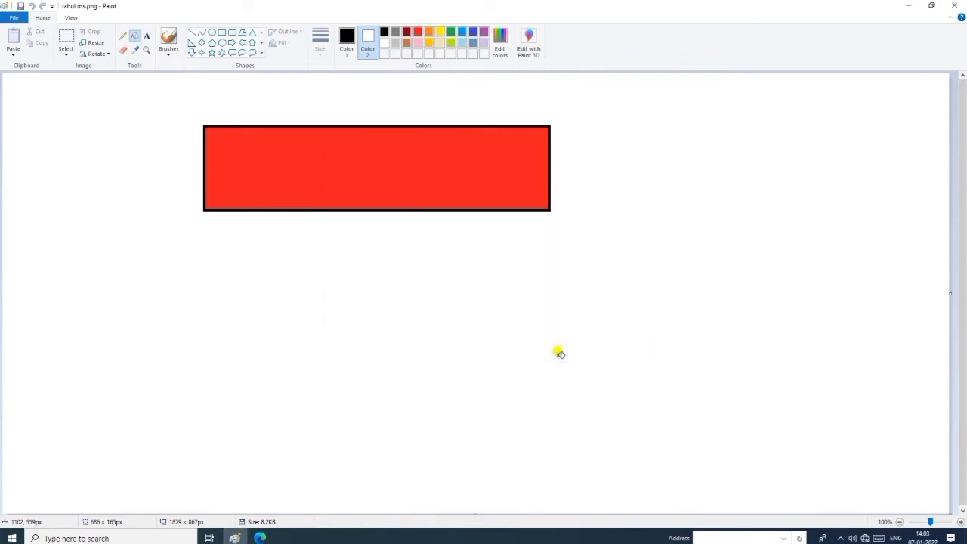
left_click(17, 18)
mouse_move(43, 123)
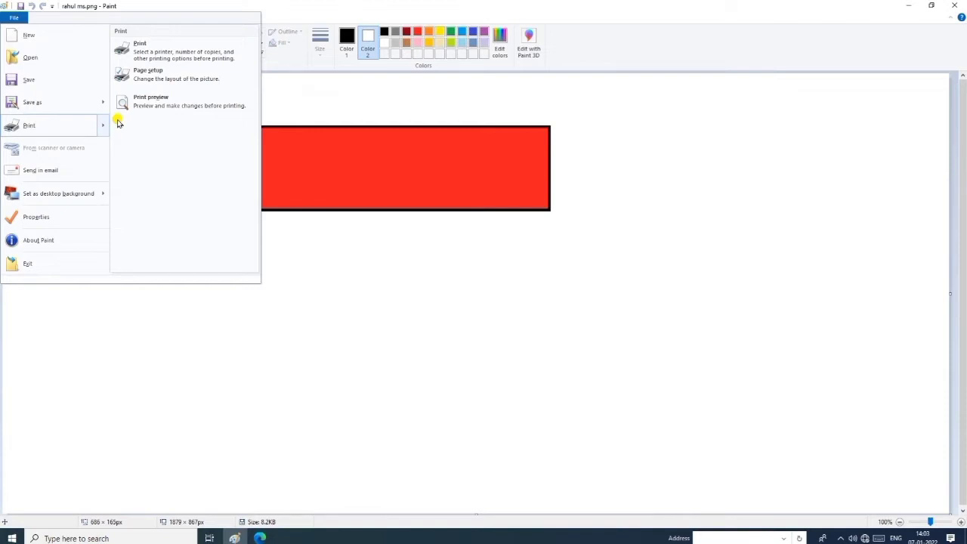
left_click(154, 102)
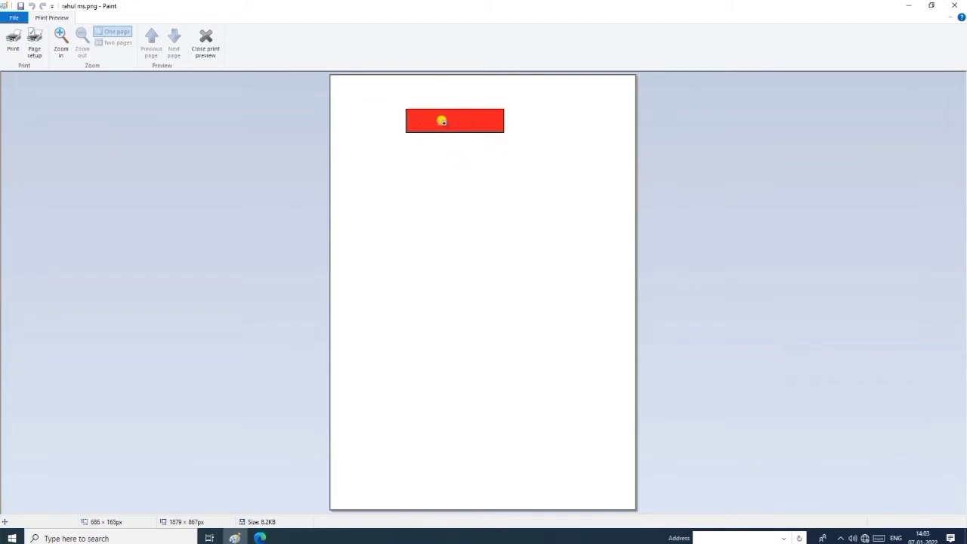
left_click(205, 45)
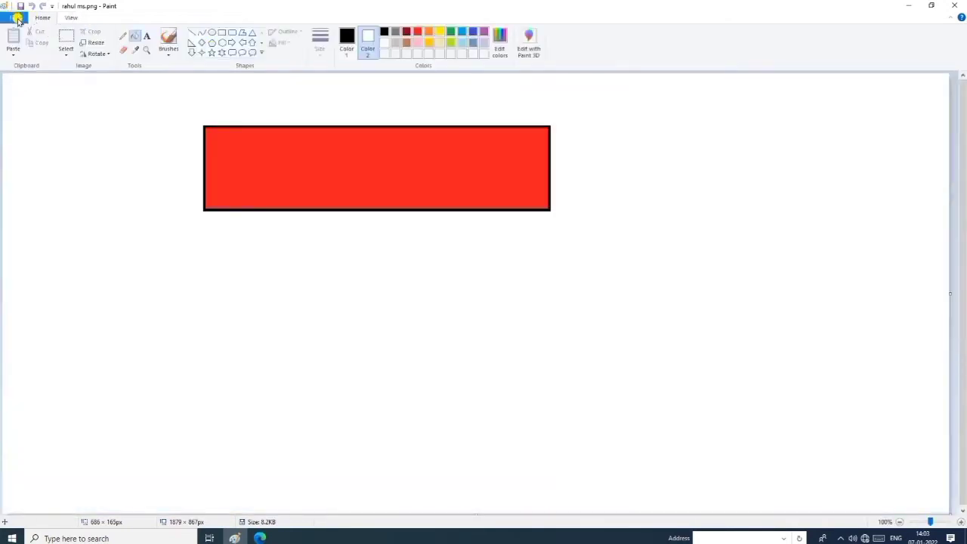
left_click(12, 16)
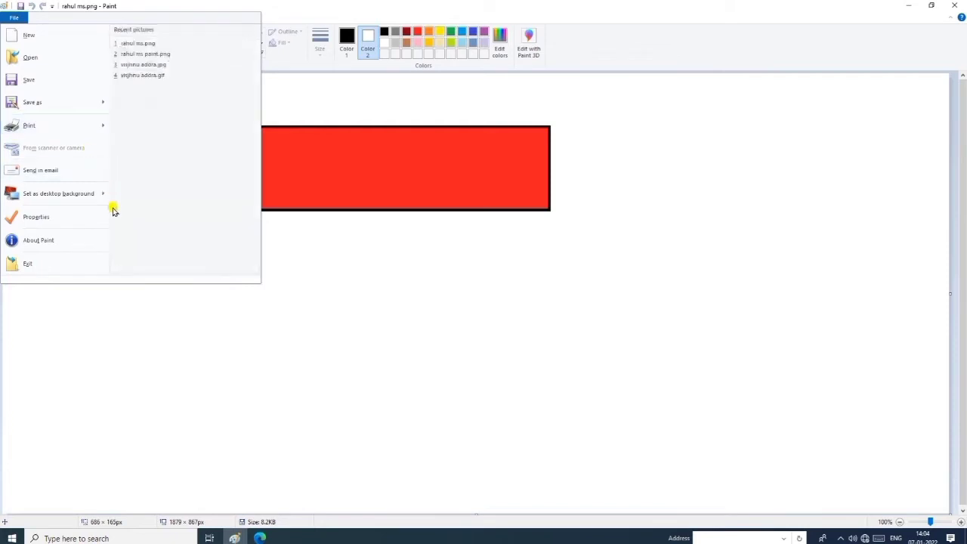
mouse_move(56, 194)
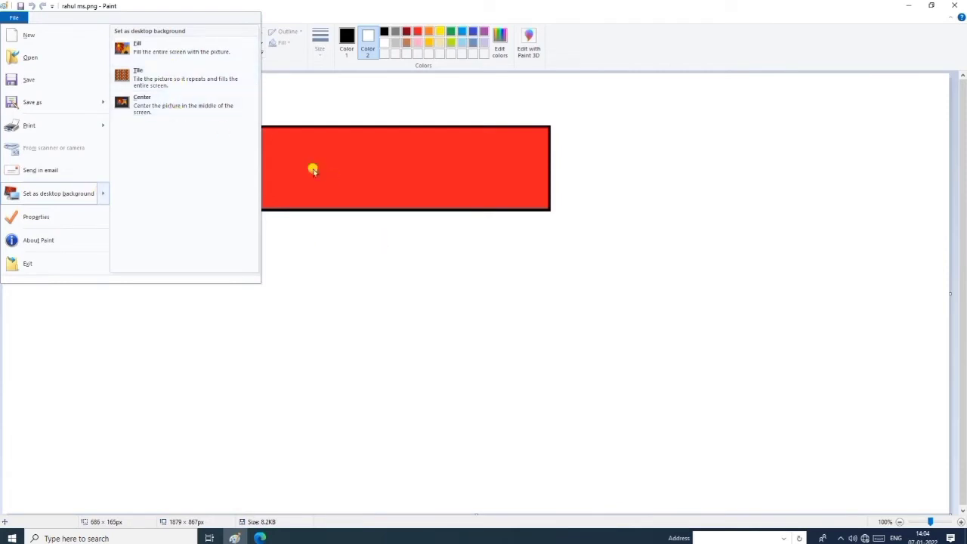
left_click(310, 251)
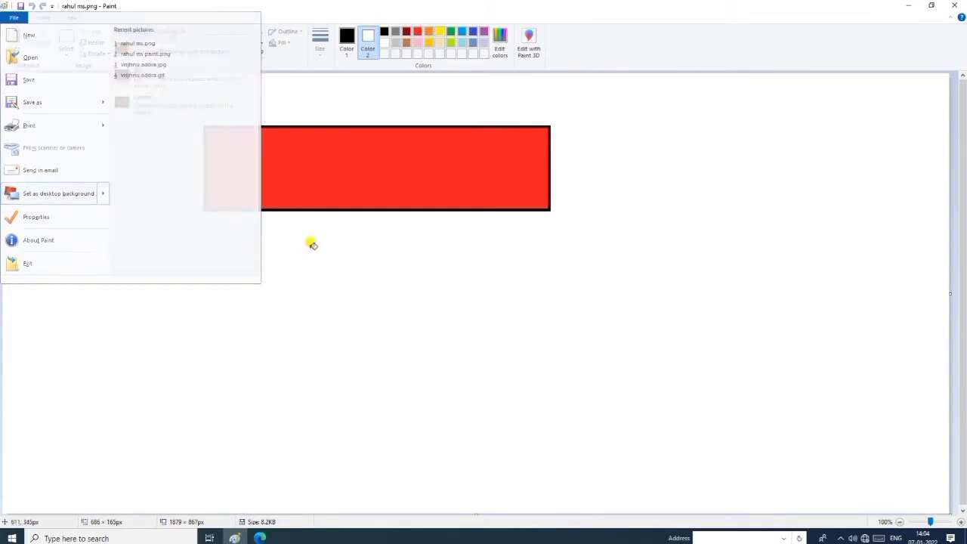
- Make black Color 2 and fill the white canvas background with it, then show the File menu
left_click(384, 31)
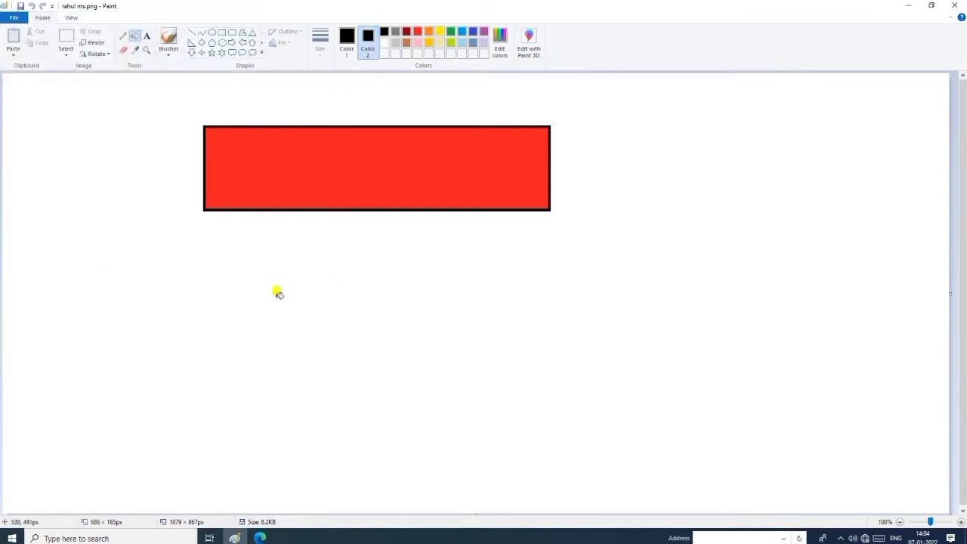
right_click(86, 173)
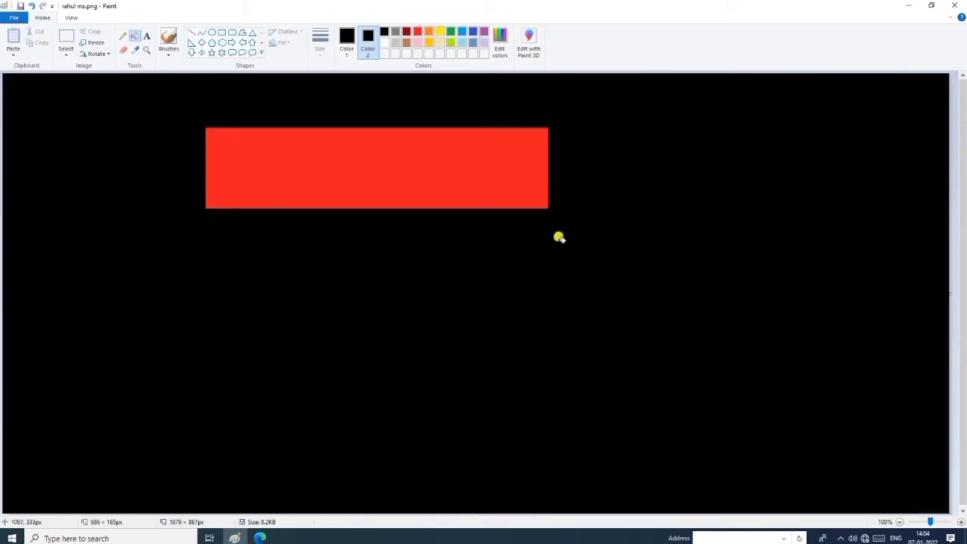
left_click(16, 18)
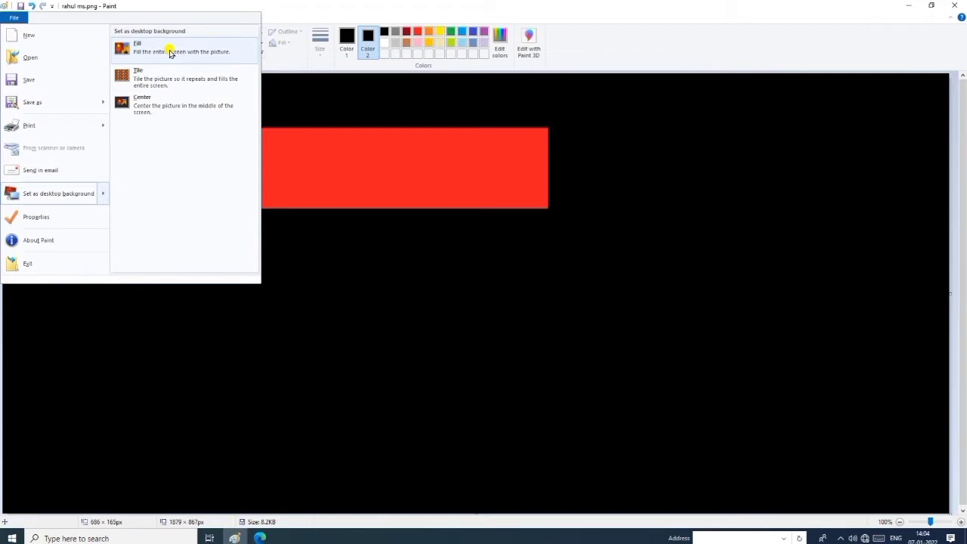
- Set the picture as a Fill desktop background, dismiss the save prompt, and refresh the desktop
left_click(170, 51)
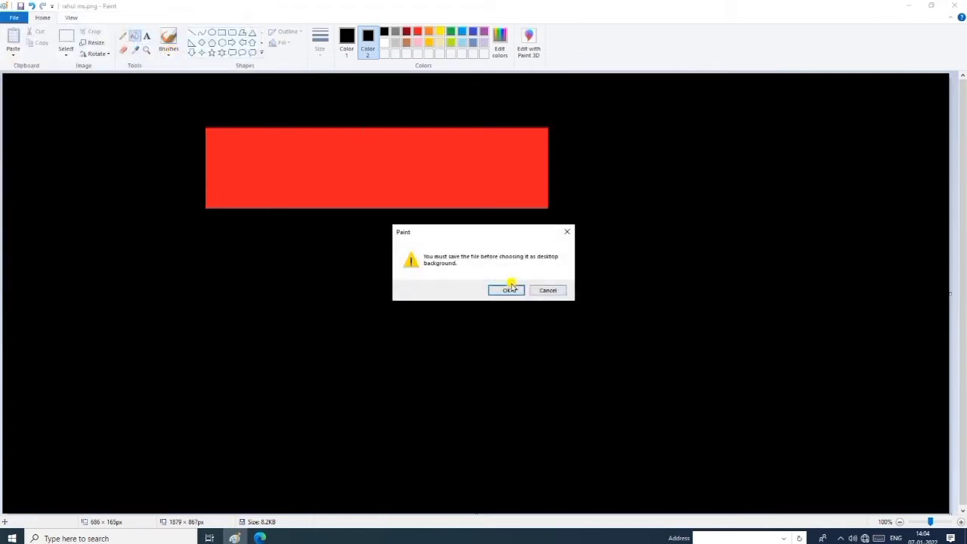
left_click(494, 292)
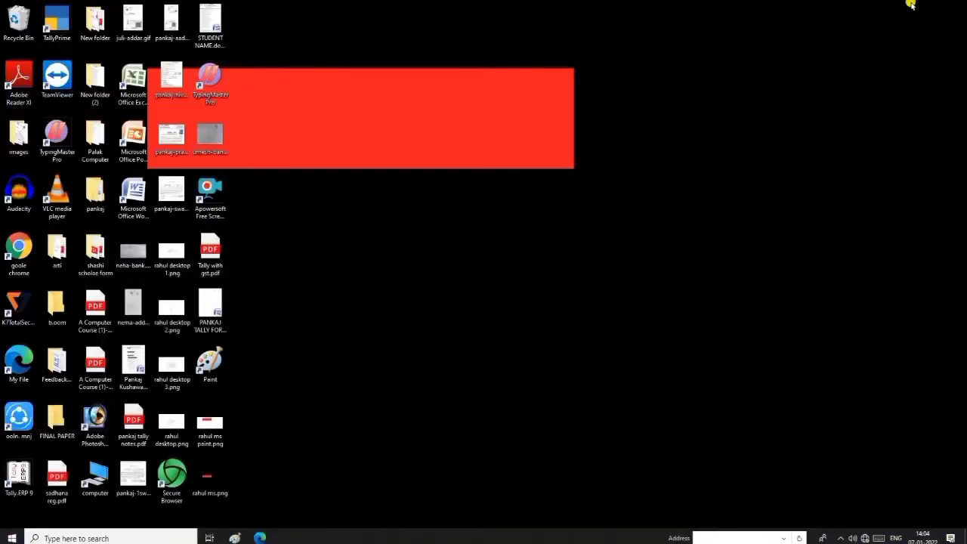
left_click(908, 5)
right_click(488, 170)
left_click(507, 192)
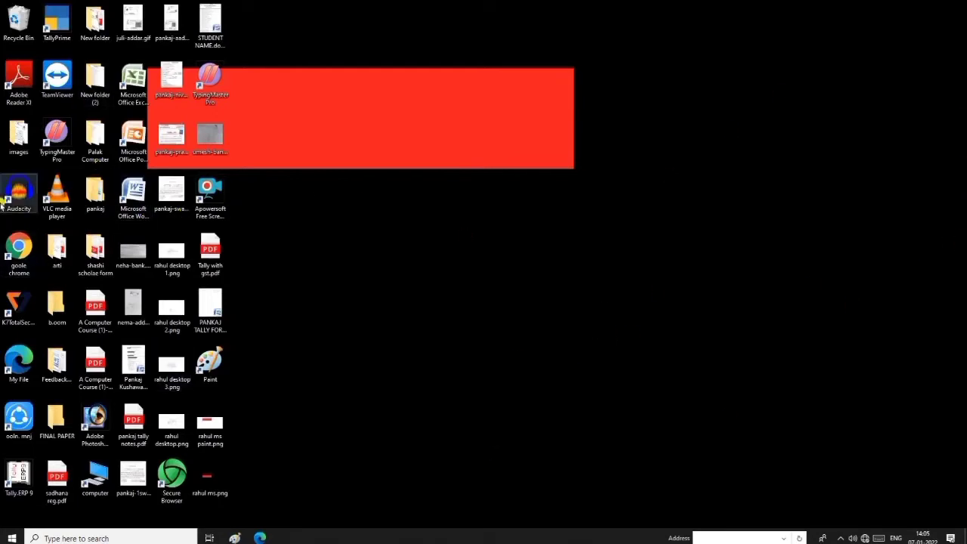
- Reapply the picture as the desktop background with the Tile option and check the desktop
left_click(234, 537)
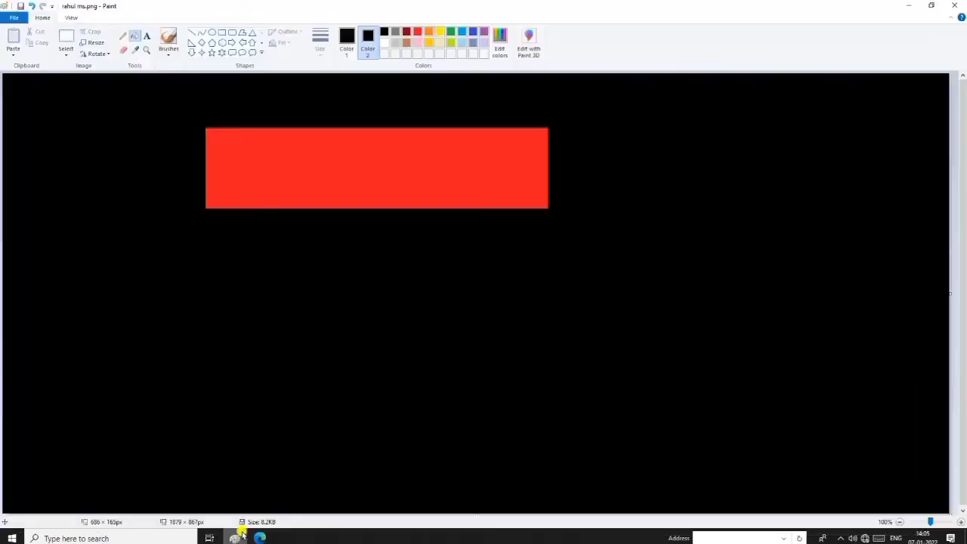
left_click(17, 18)
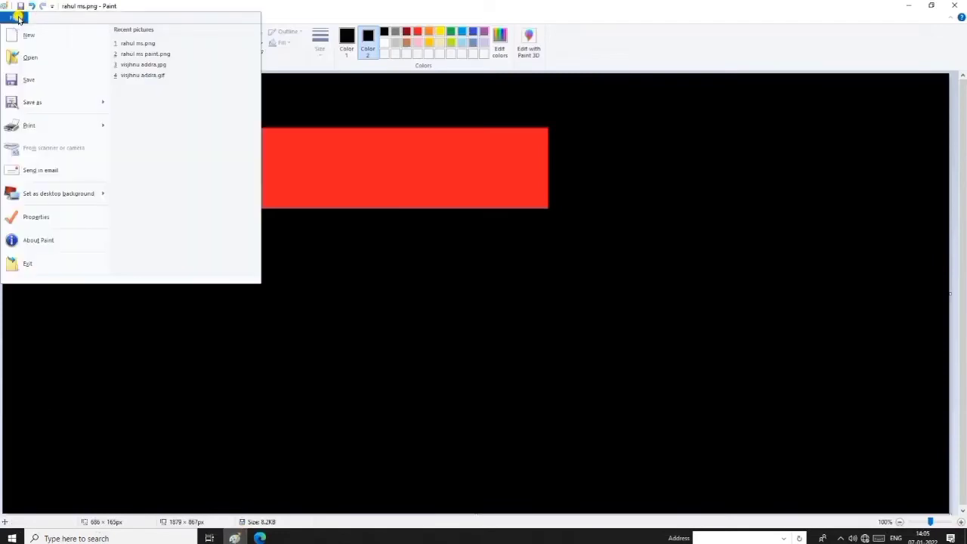
mouse_move(71, 193)
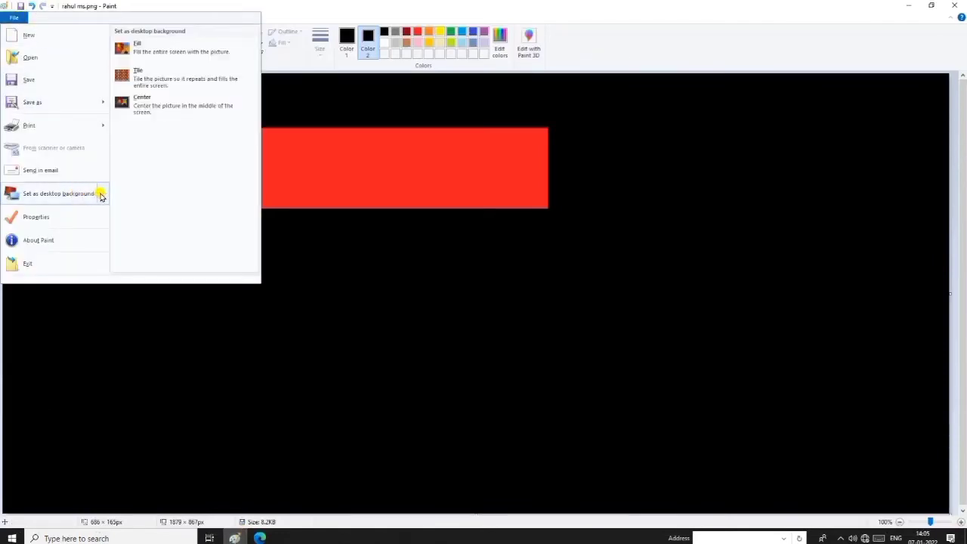
left_click(151, 70)
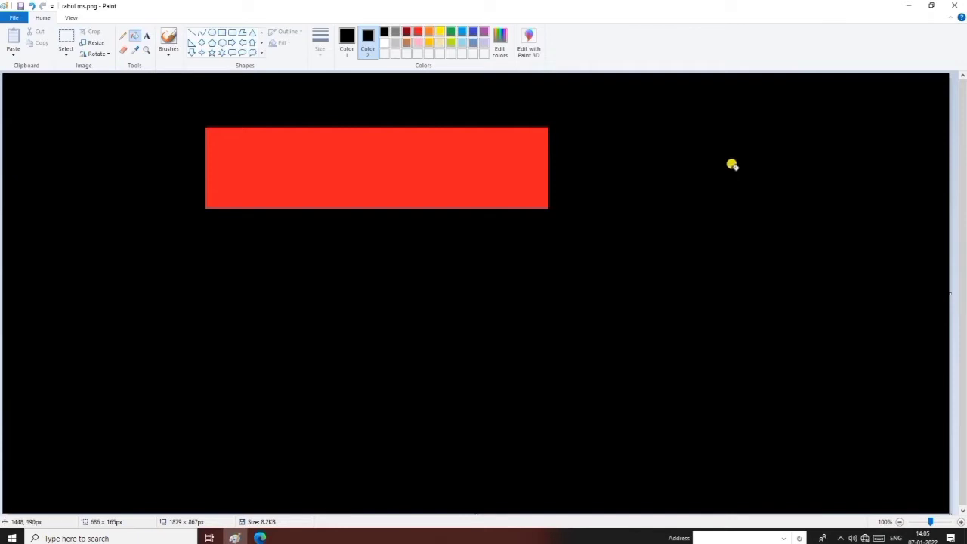
left_click(908, 6)
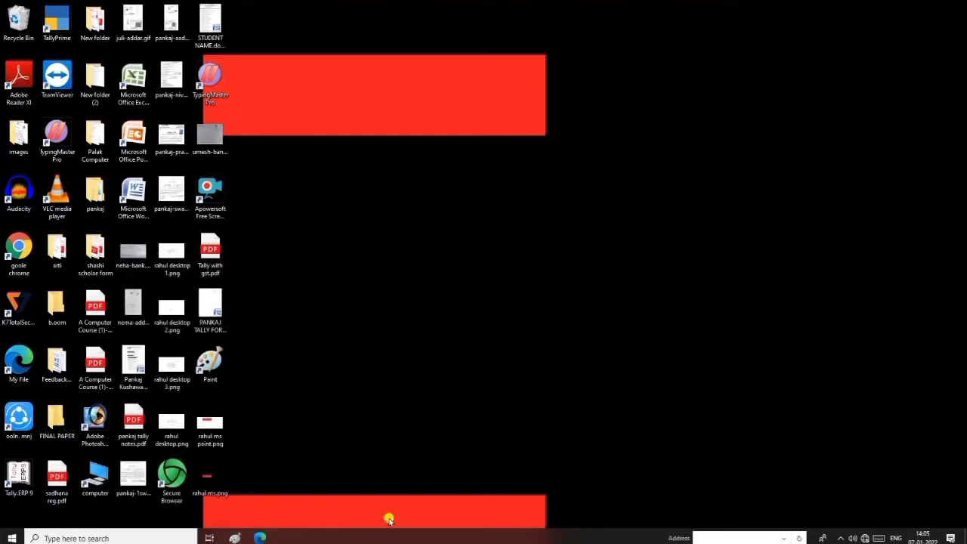
- Reapply the picture as a Center desktop background, check the desktop, and restore Paint
left_click(235, 537)
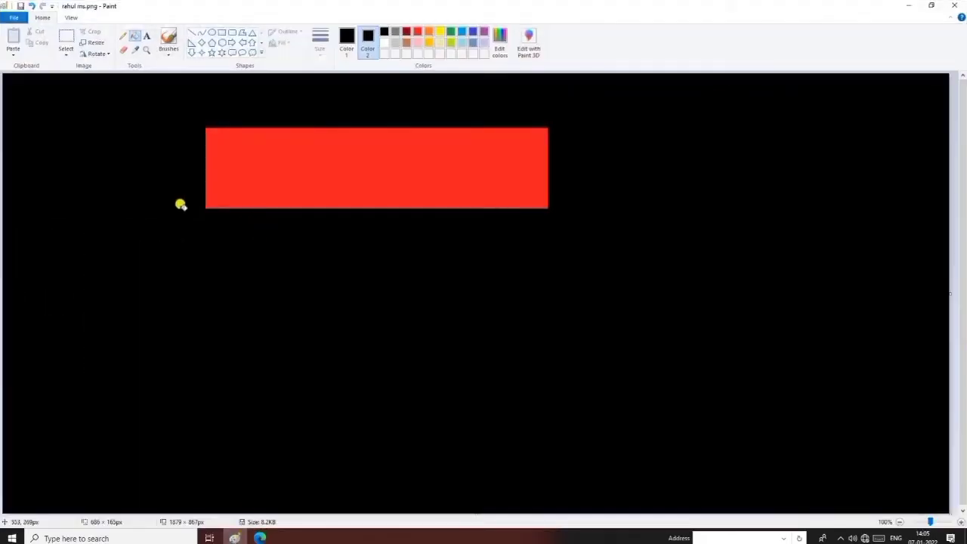
left_click(12, 17)
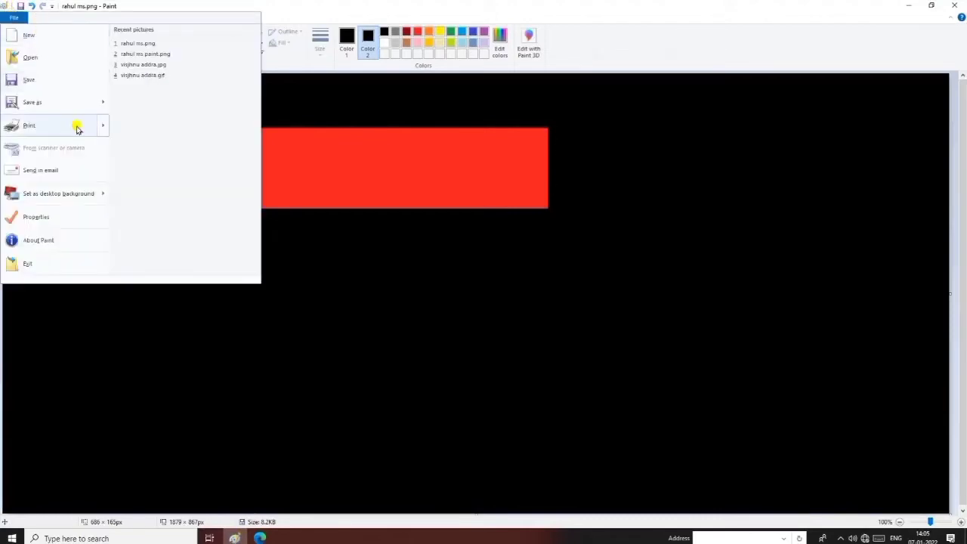
mouse_move(109, 196)
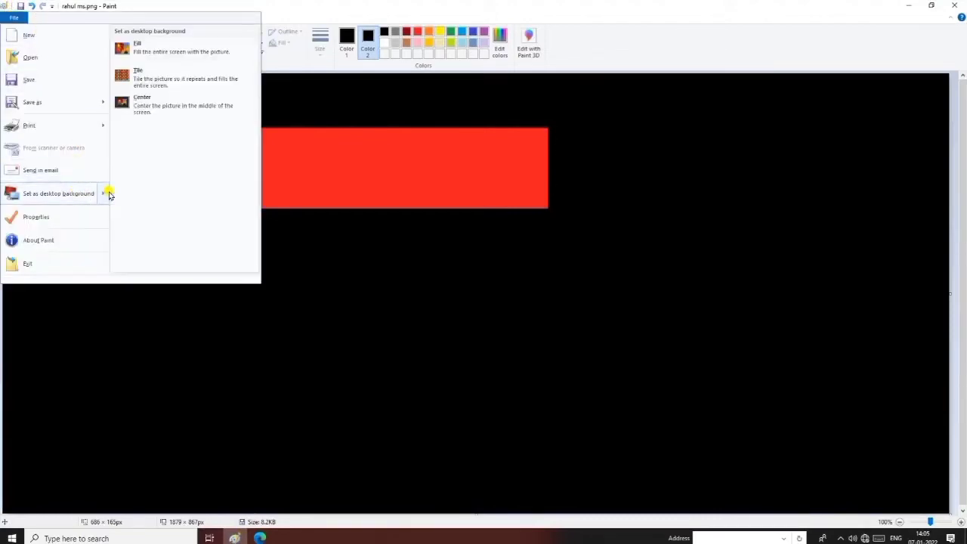
left_click(145, 115)
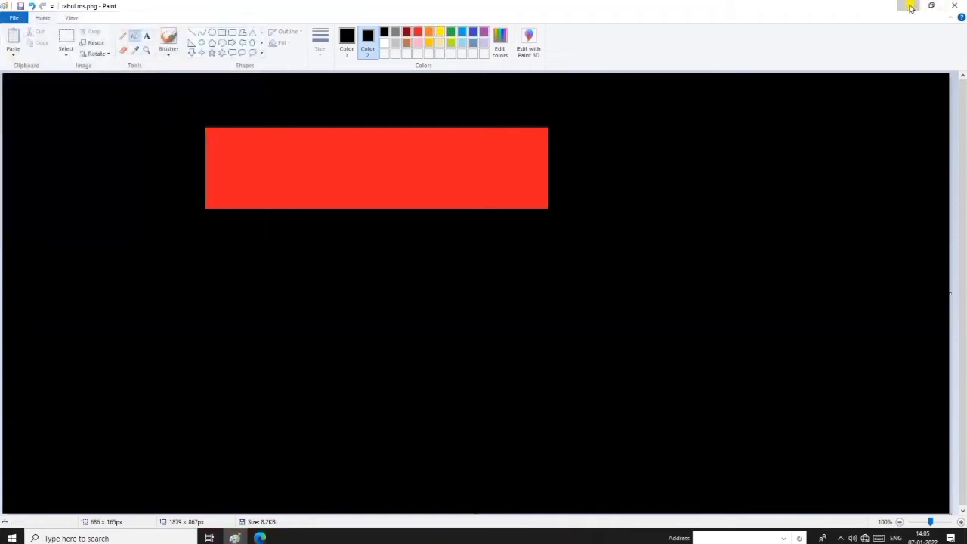
left_click(909, 6)
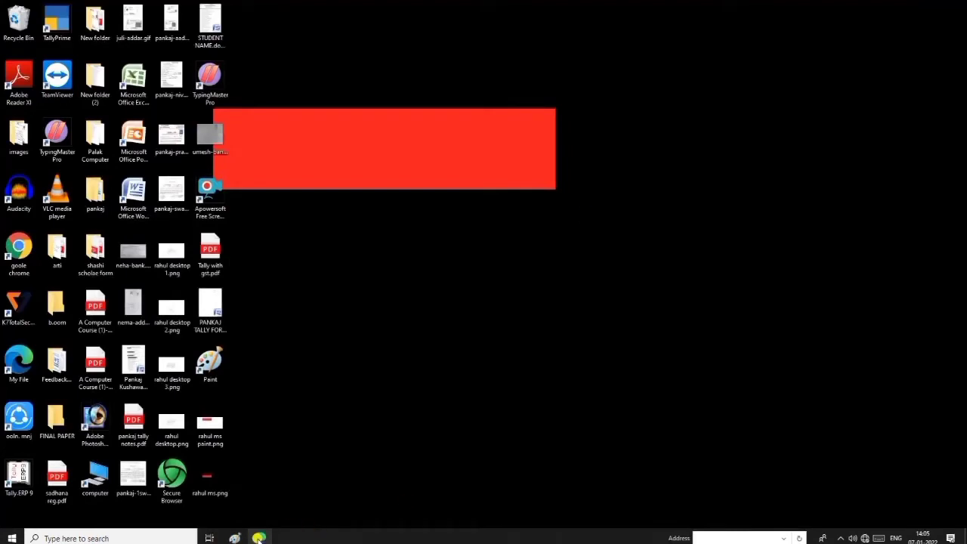
left_click(235, 538)
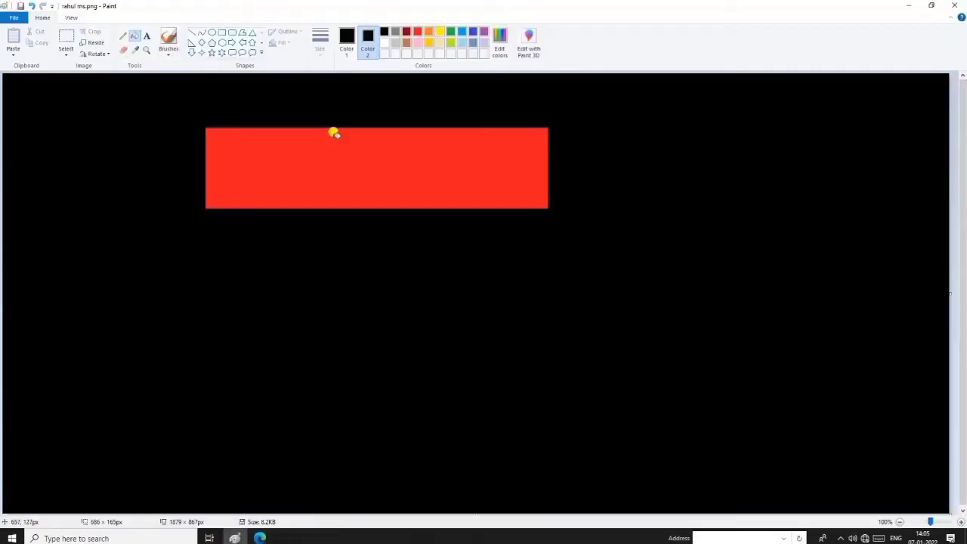
left_click(17, 16)
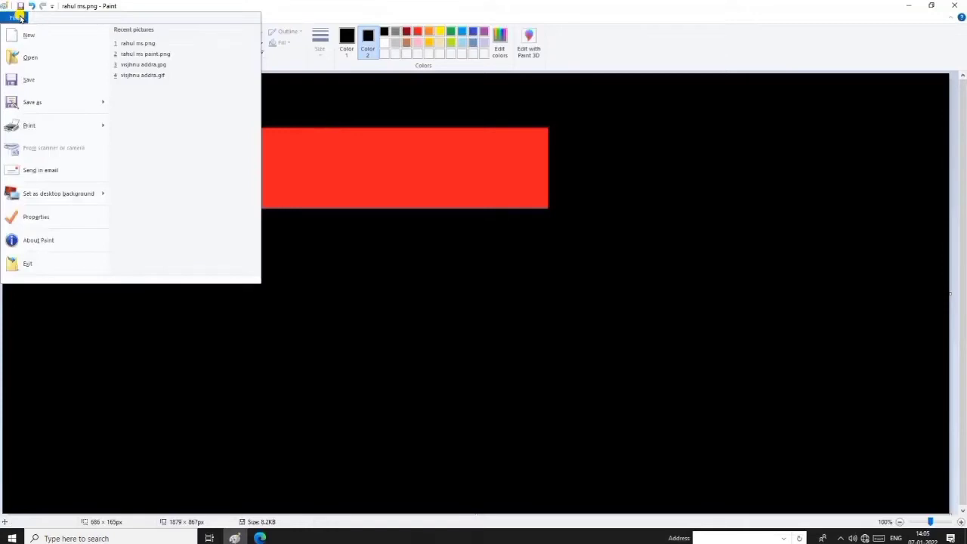
left_click(53, 217)
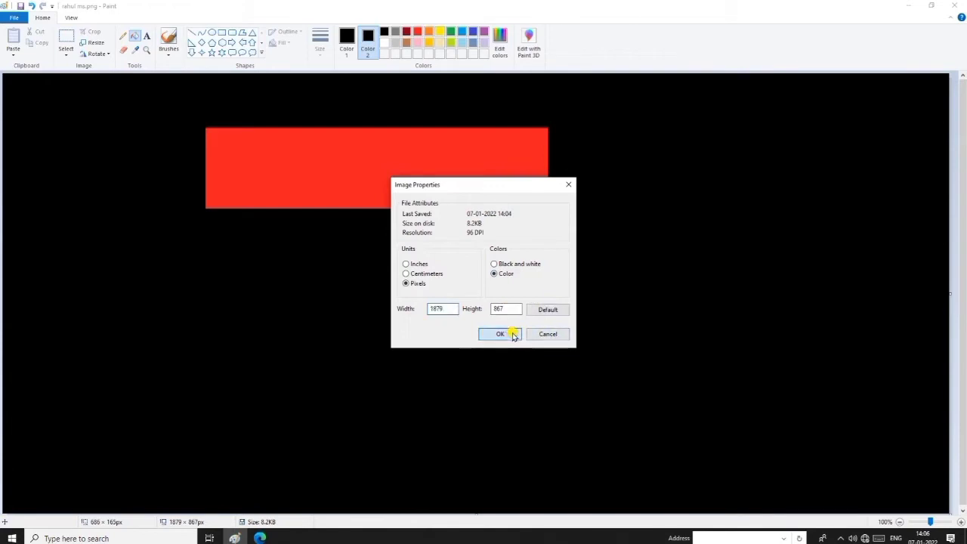
left_click(499, 334)
left_click(14, 17)
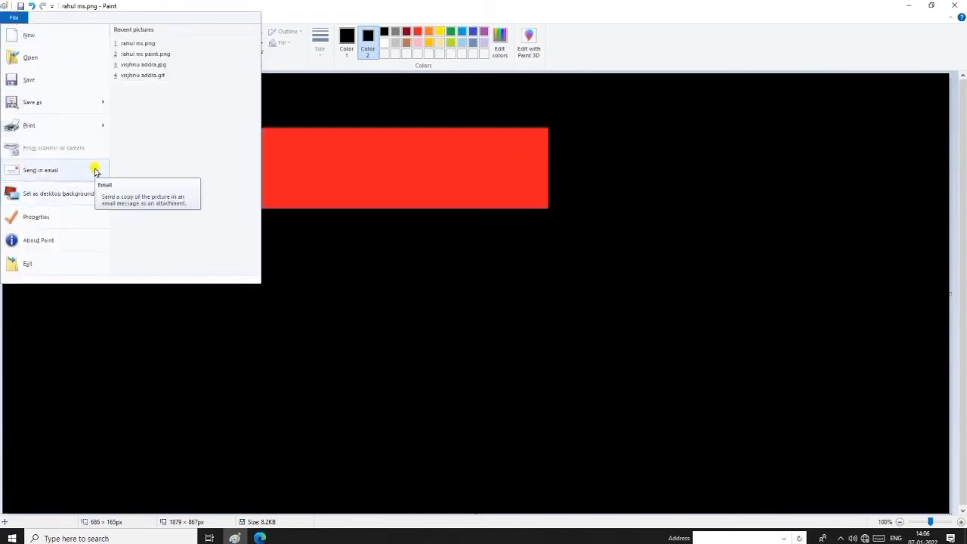
left_click(62, 240)
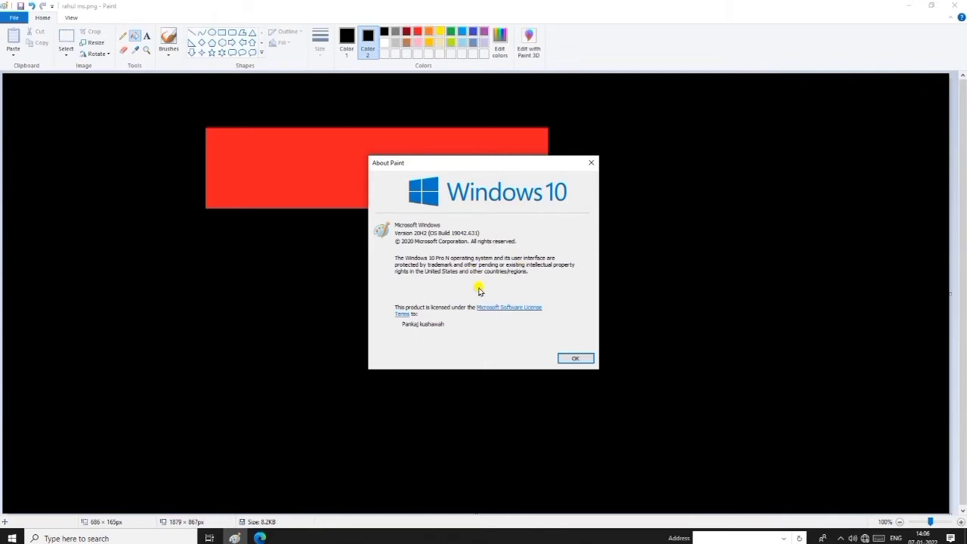
left_click(577, 358)
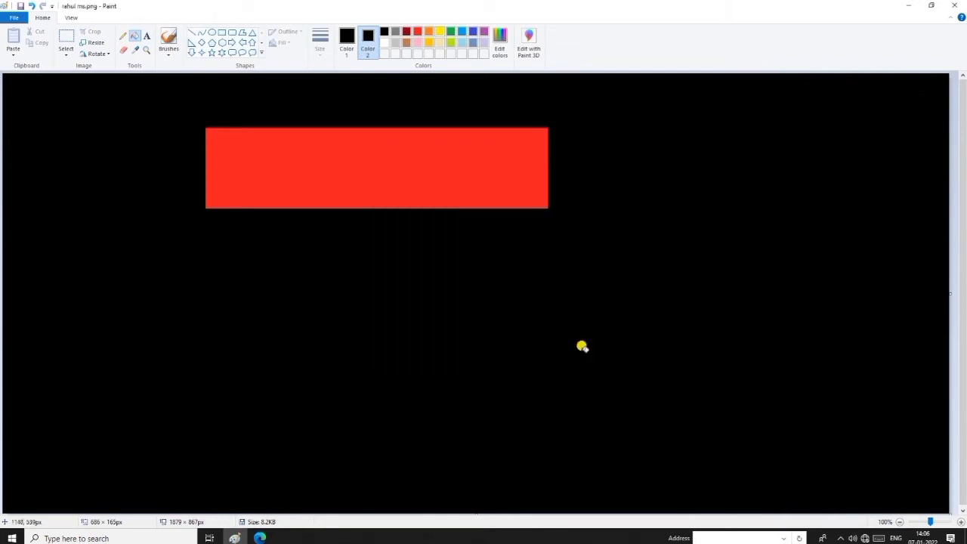
- Set white as Color 2 and fill the black background around the red rectangle white
left_click(18, 16)
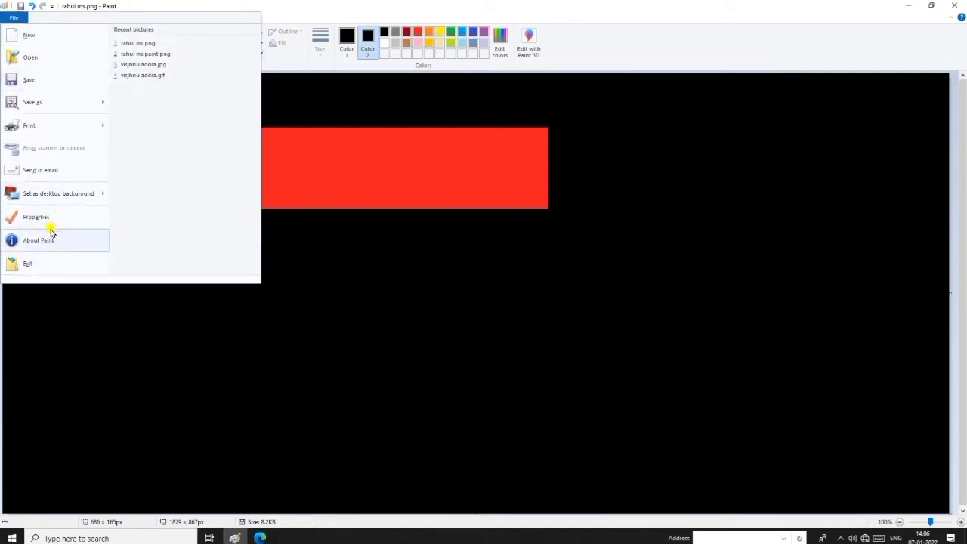
left_click(119, 343)
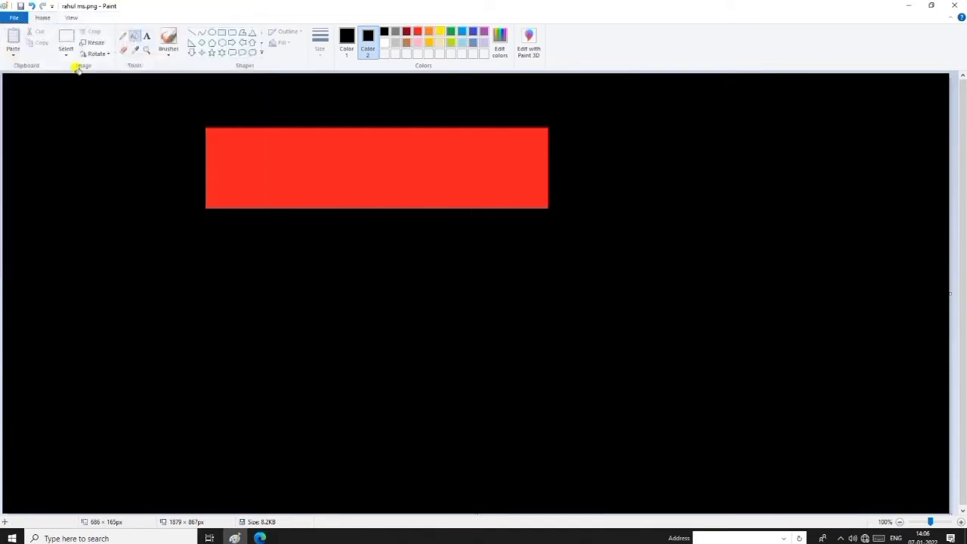
left_click(385, 43)
right_click(385, 360)
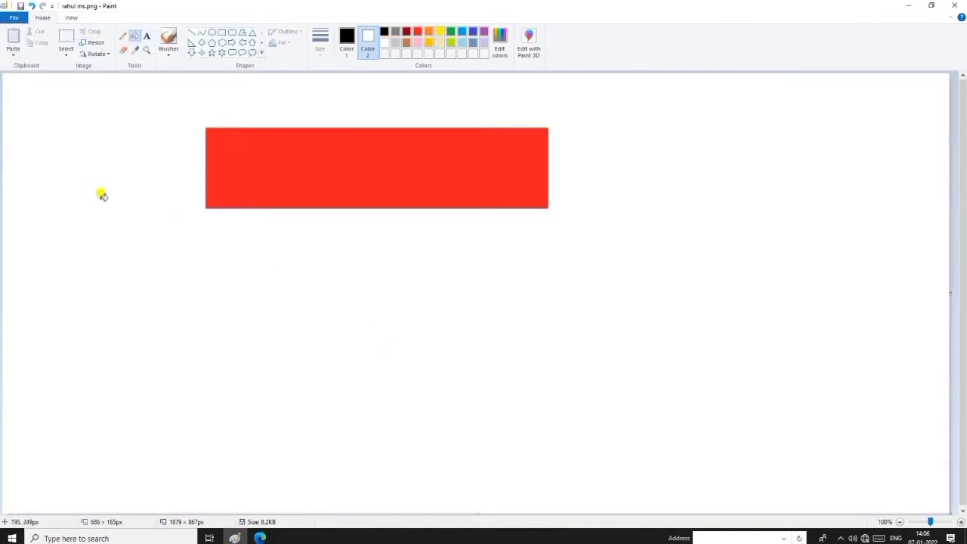
left_click(13, 17)
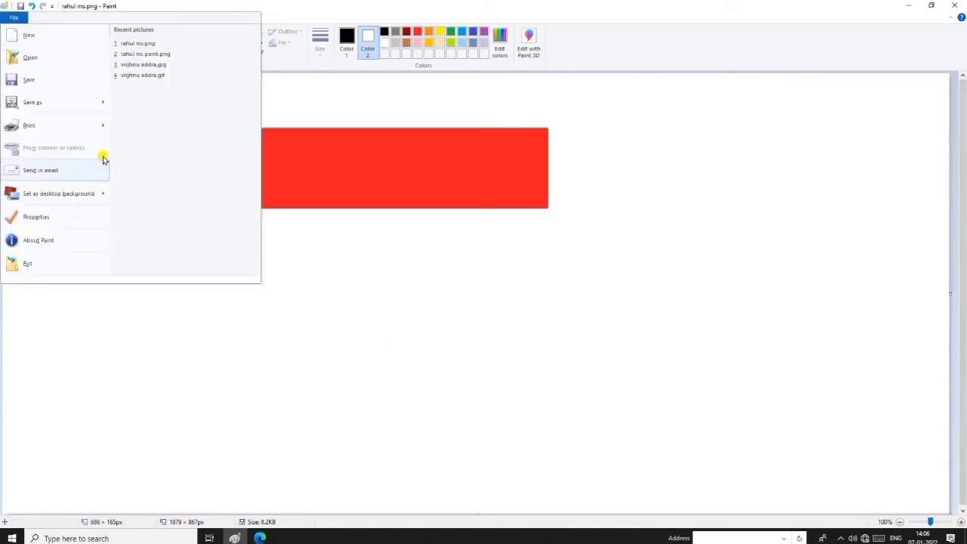
left_click(93, 76)
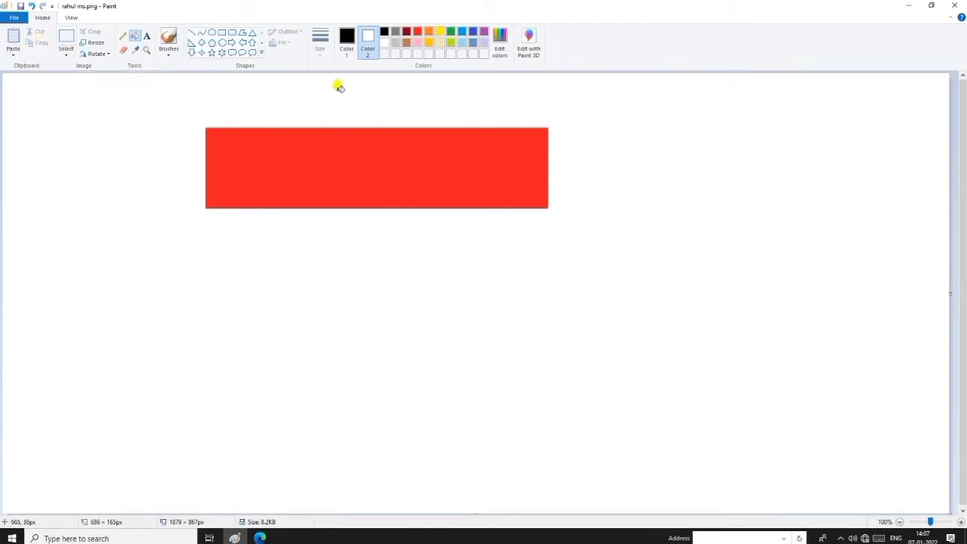
- Draw a rectangle below the red bar on the left and fill it solid black
left_click(224, 34)
left_click_drag(171, 292, 366, 373)
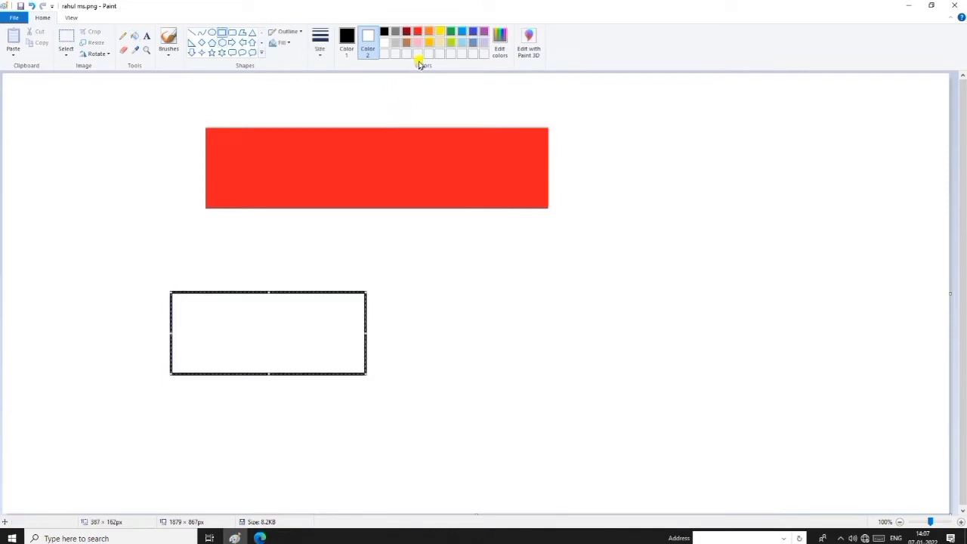
left_click(384, 33)
left_click(137, 36)
left_click(227, 328)
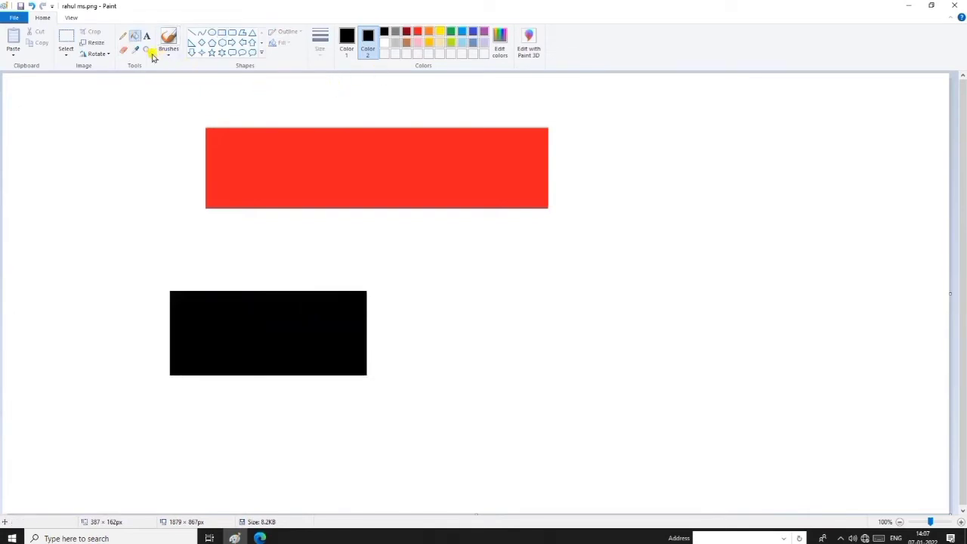
- Make a rectangular selection around the black rectangle and copy it
left_click(69, 54)
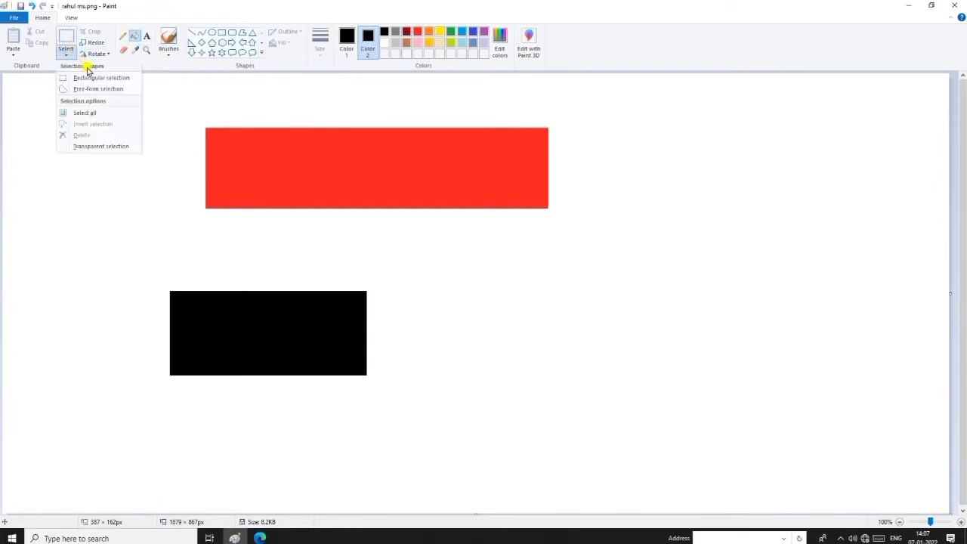
left_click(67, 35)
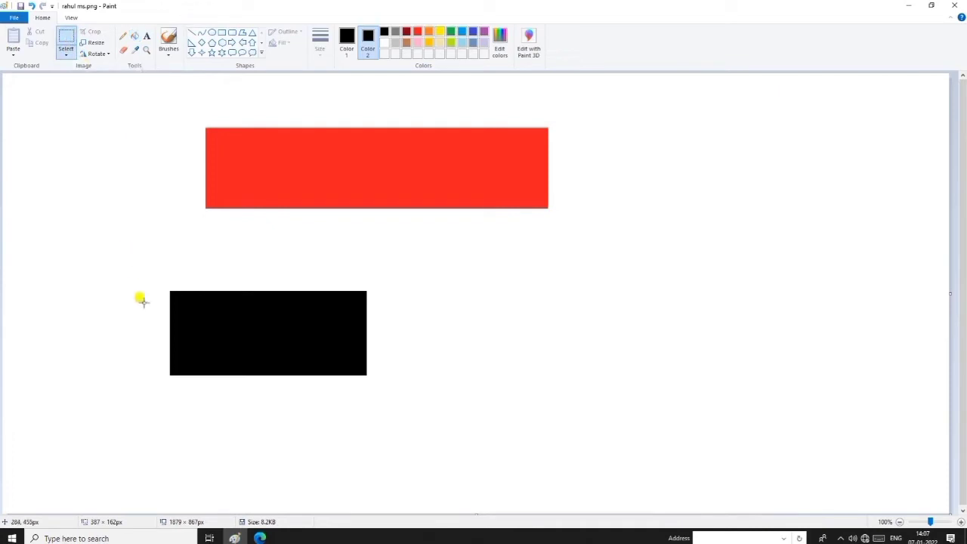
left_click_drag(143, 275, 411, 412)
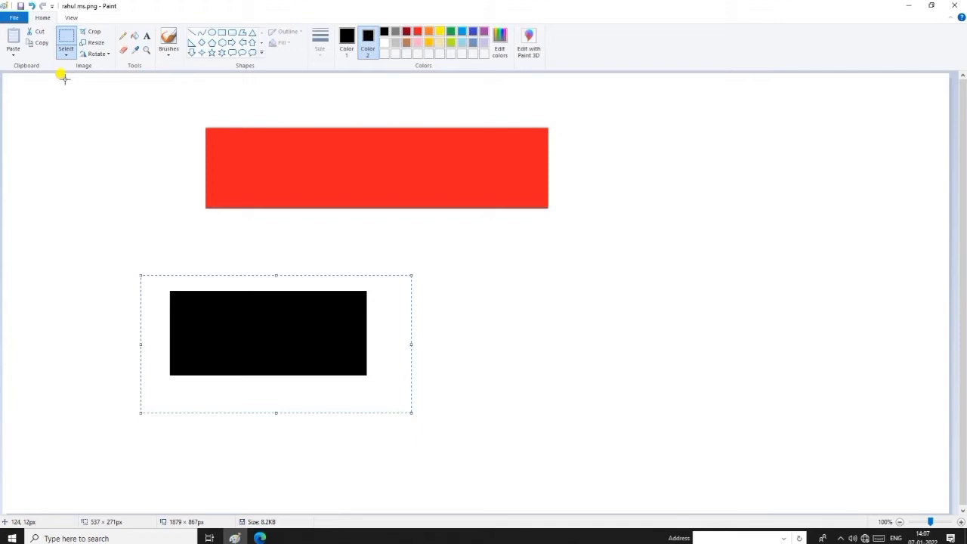
left_click(38, 43)
- Drag the selected black rectangle to the right, then undo and redo the move
left_click_drag(294, 337, 658, 327)
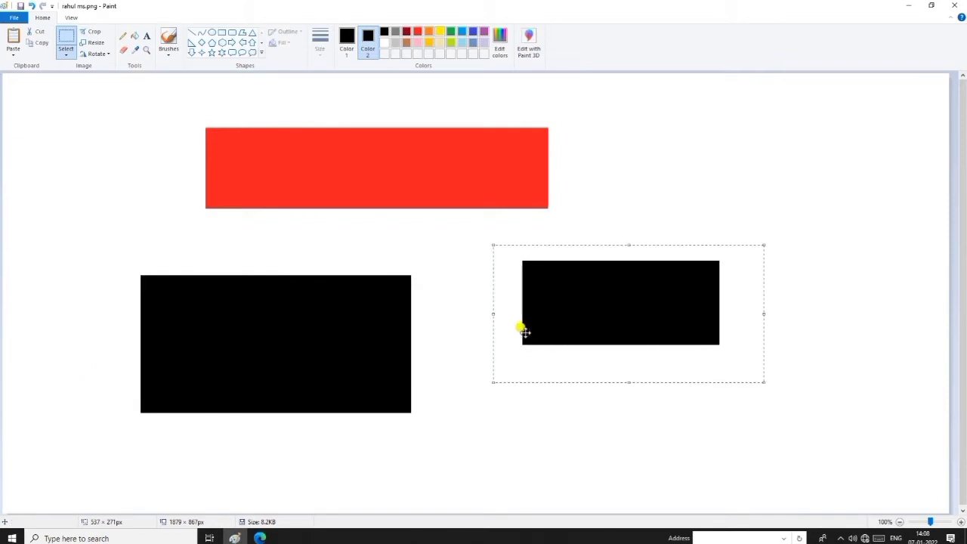
left_click_drag(272, 357, 344, 256)
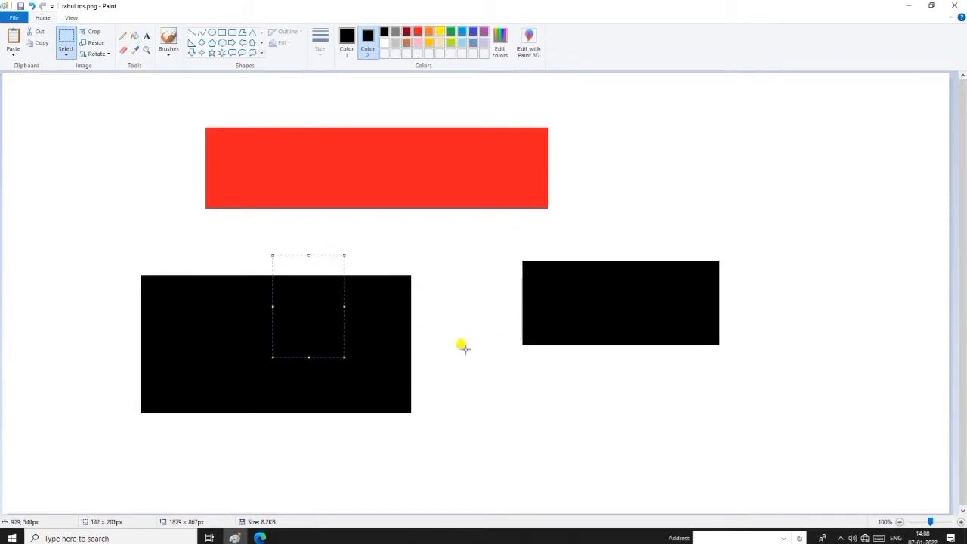
key("ctrl+z")
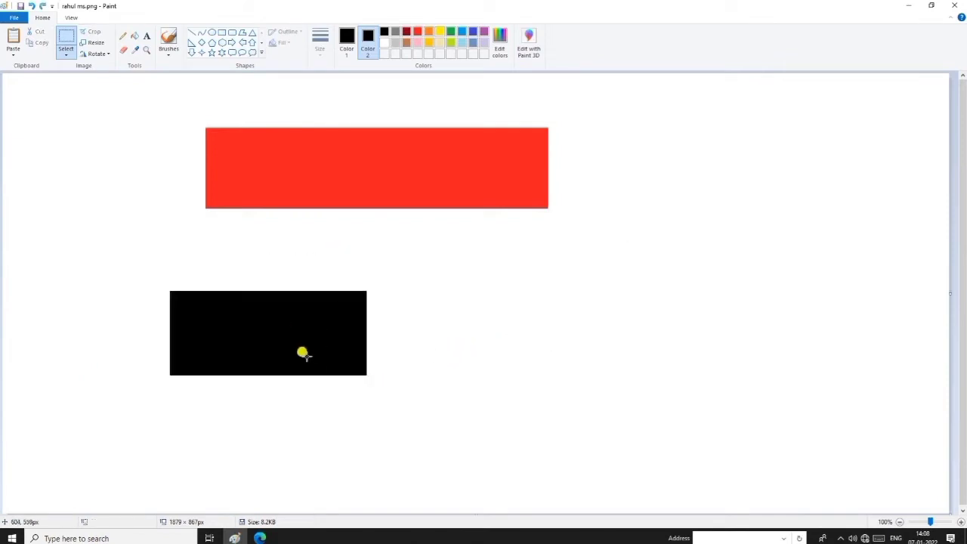
key("ctrl+y")
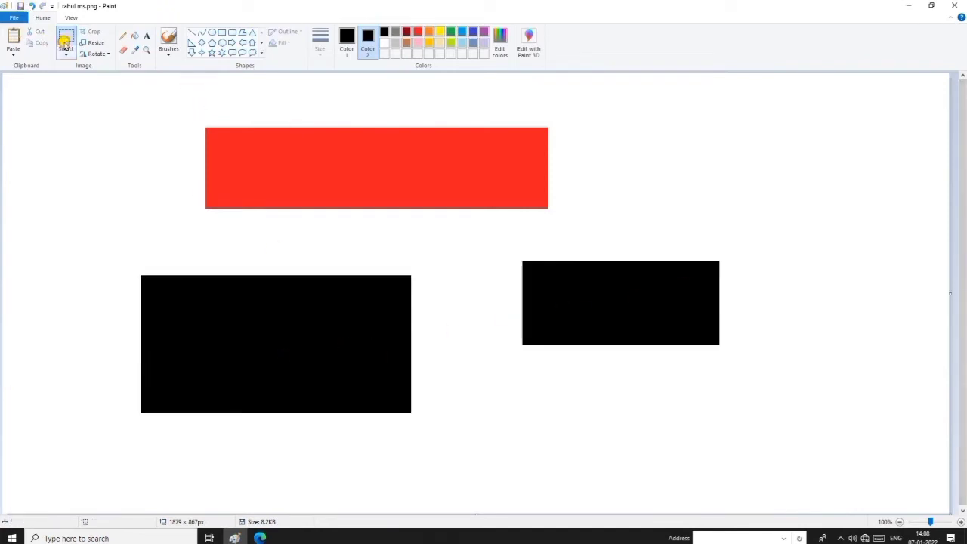
- Copy the large black block, paste it, and drag the copy toward the right
left_click(65, 43)
left_click_drag(89, 250, 431, 441)
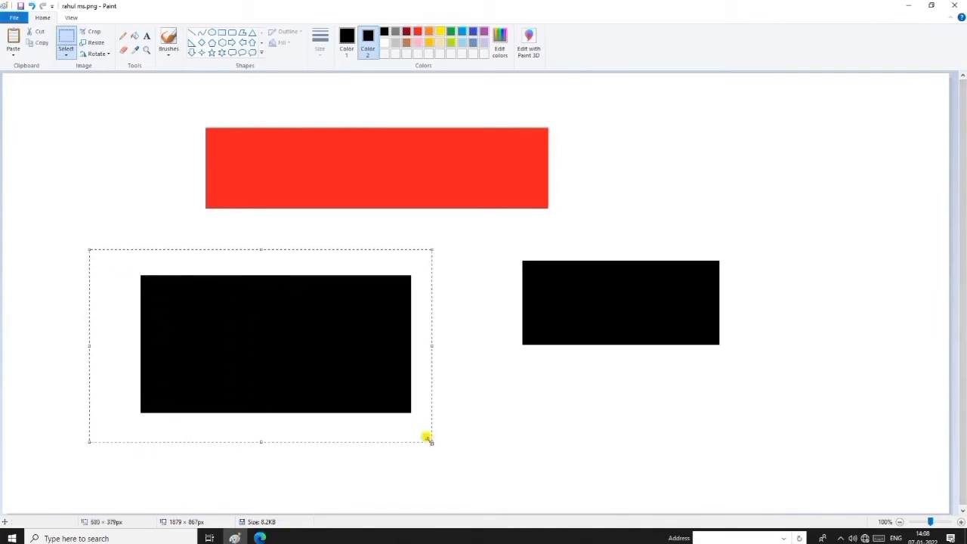
left_click(31, 47)
left_click(13, 53)
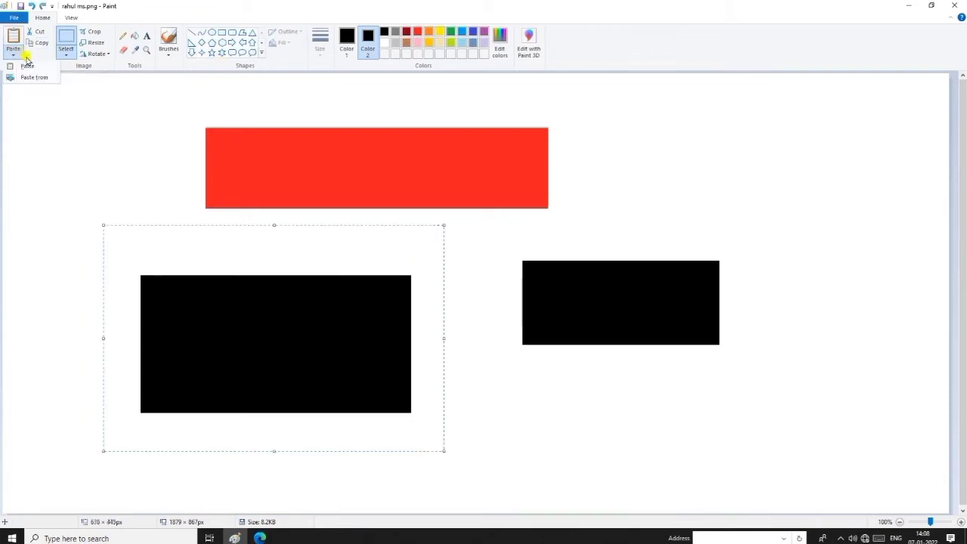
left_click(27, 65)
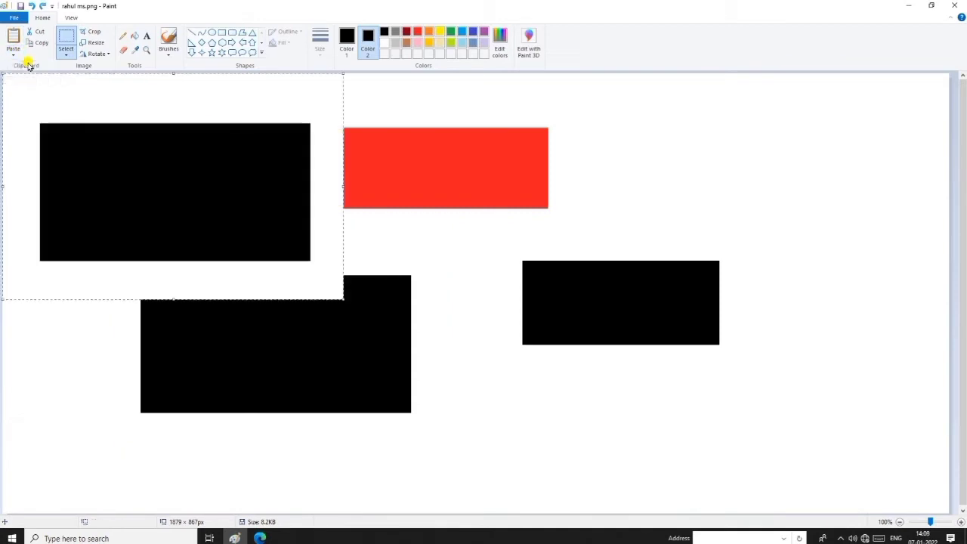
left_click_drag(206, 162, 818, 315)
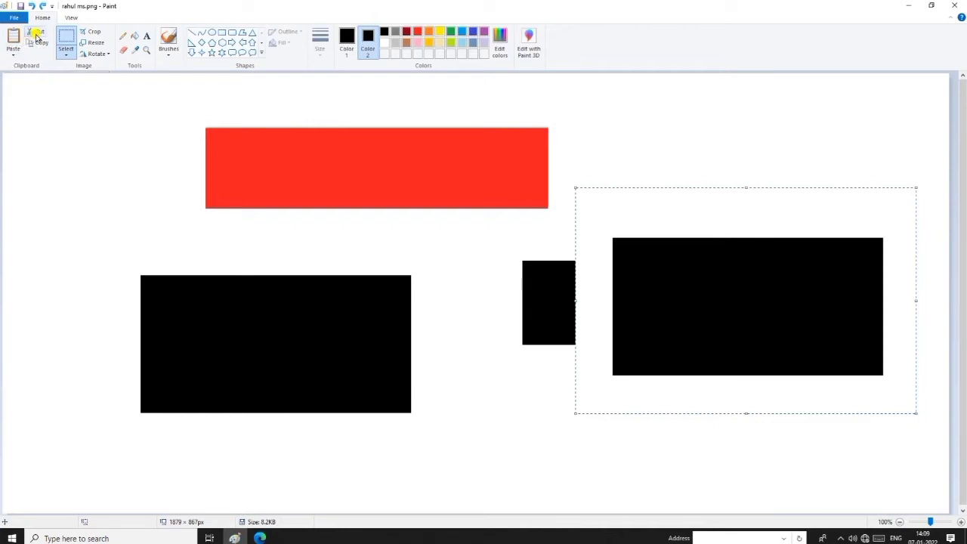
left_click_drag(743, 274, 658, 484)
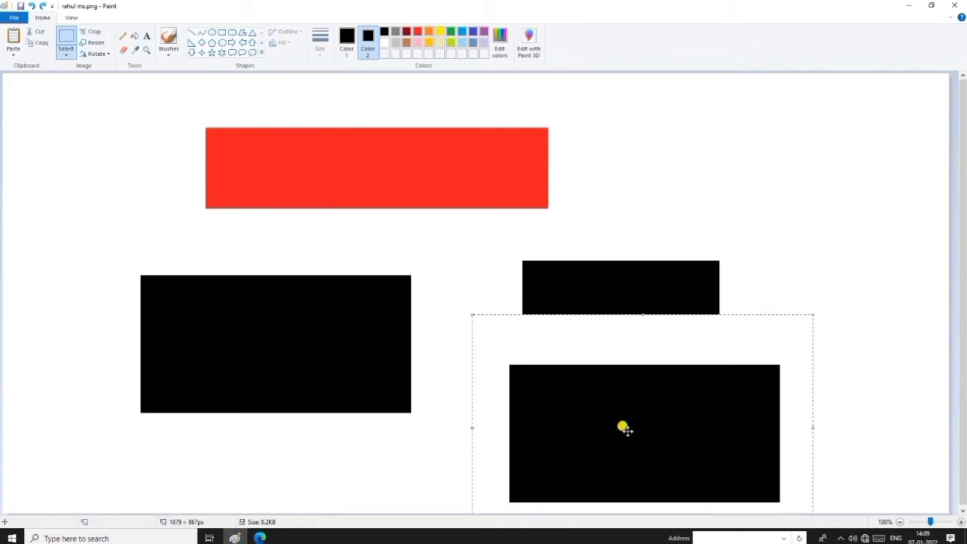
- Remove that copy, paste the block again, and place it at the canvas's lower right
left_click(38, 31)
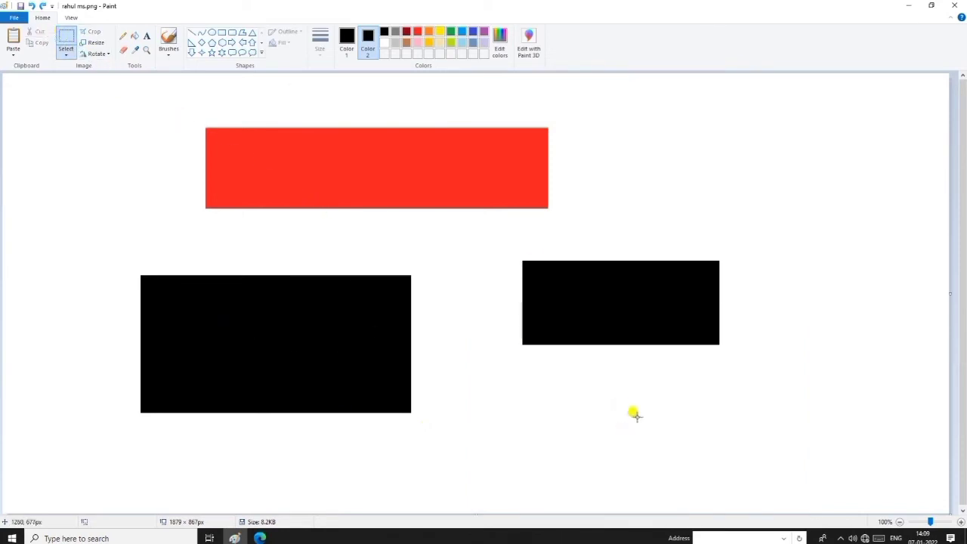
left_click(14, 55)
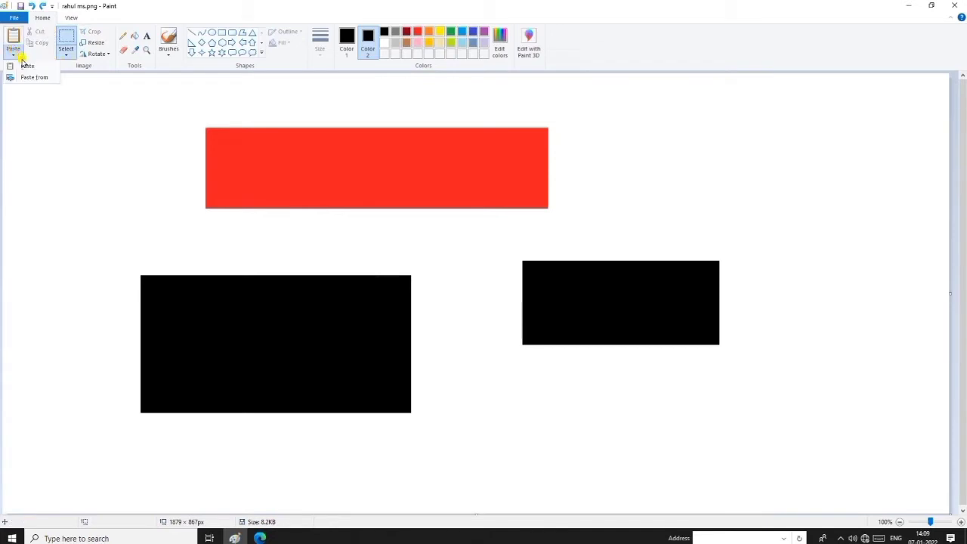
left_click(25, 68)
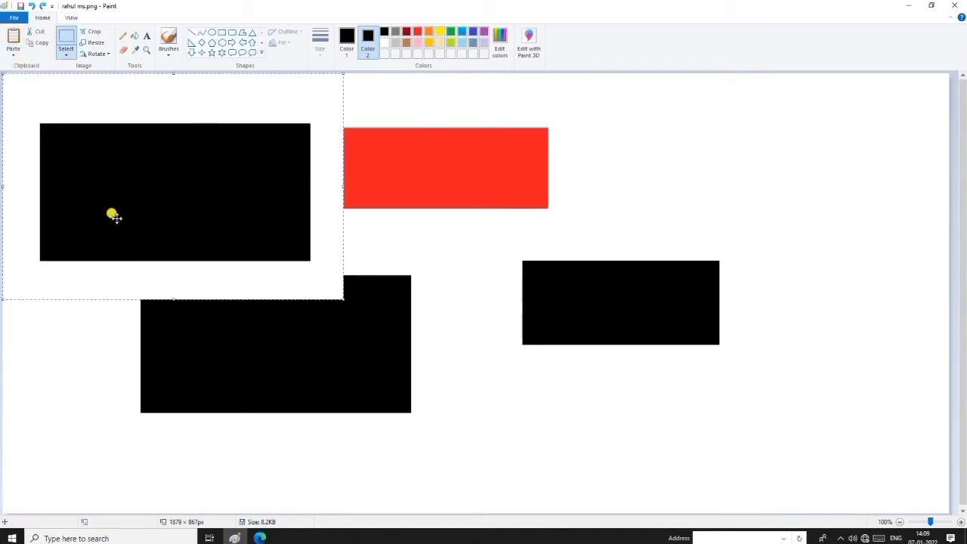
left_click_drag(277, 212, 820, 463)
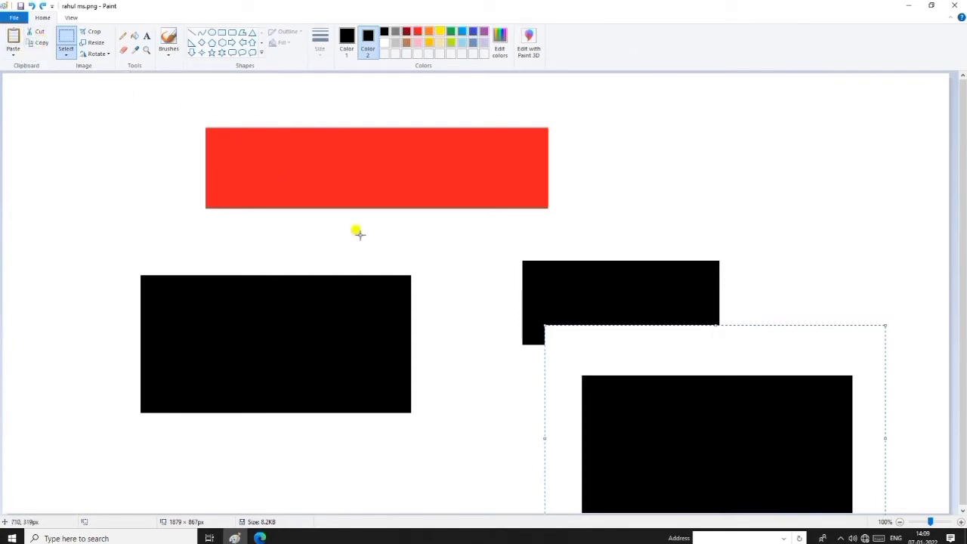
- Discard the old picture without saving and draw a rectangle near the centre of the blank canvas
key("alt+F4")
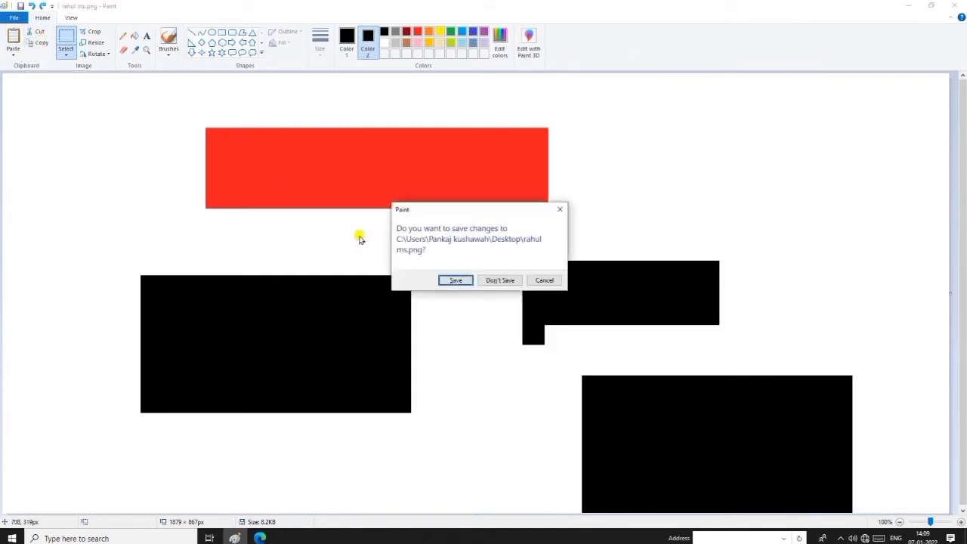
left_click(500, 280)
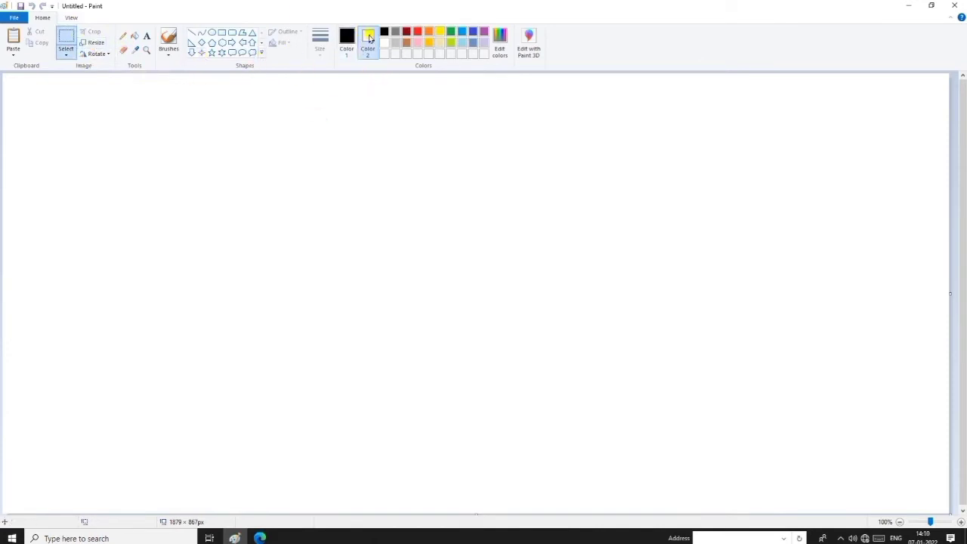
left_click(221, 32)
left_click_drag(233, 215, 489, 337)
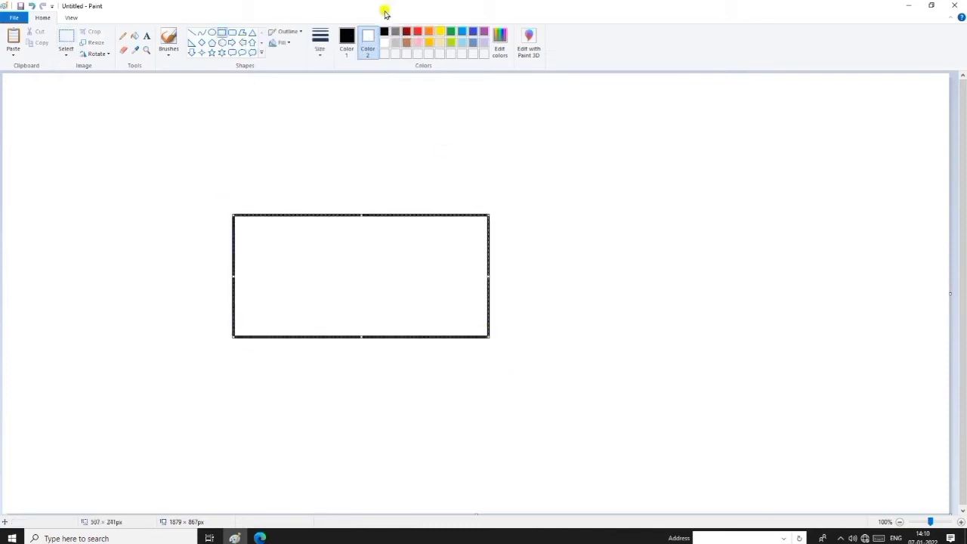
- Fill the rectangle solid red, undoing an accidental red fill of the surrounding canvas
left_click(347, 46)
left_click(417, 31)
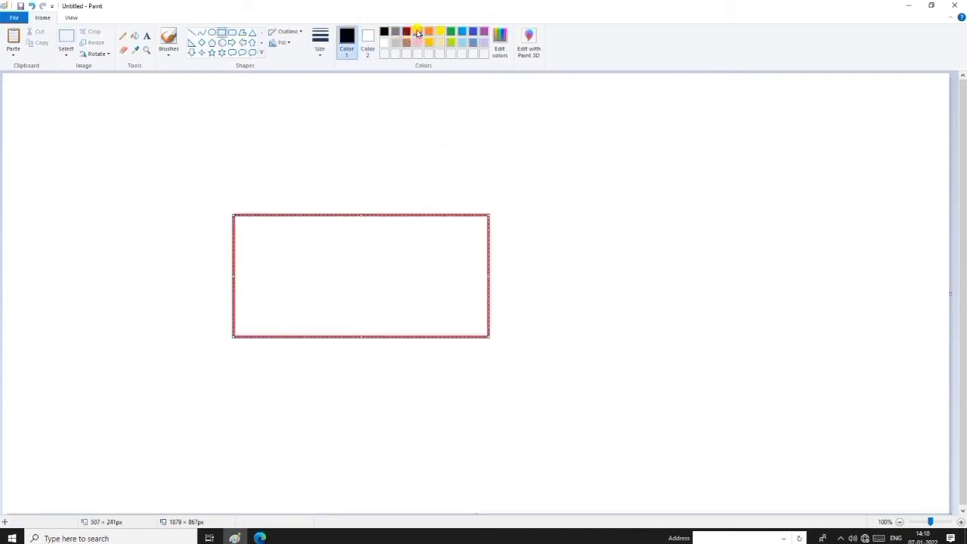
right_click(352, 244)
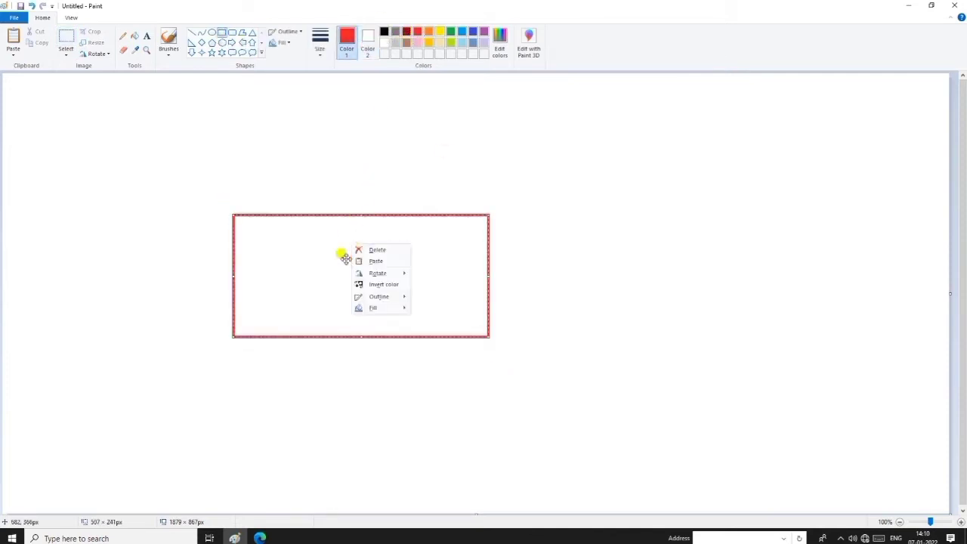
left_click(321, 249)
left_click(134, 37)
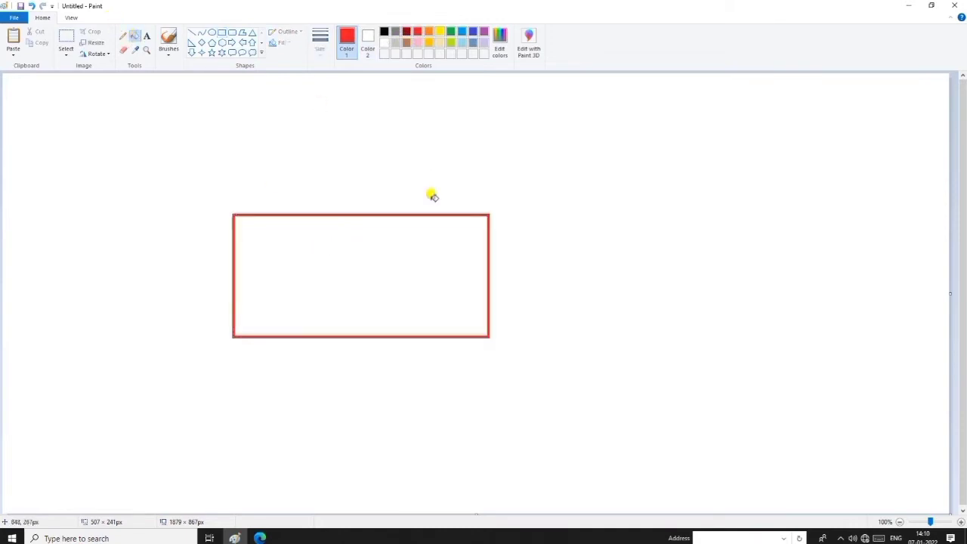
left_click(401, 294)
right_click(386, 280)
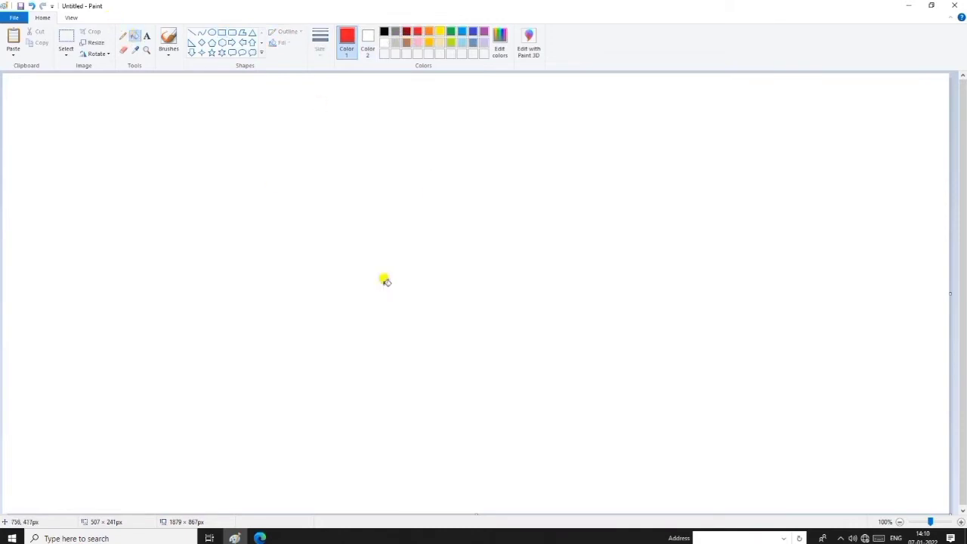
left_click(376, 276)
key("ctrl+z")
key("ctrl+z")
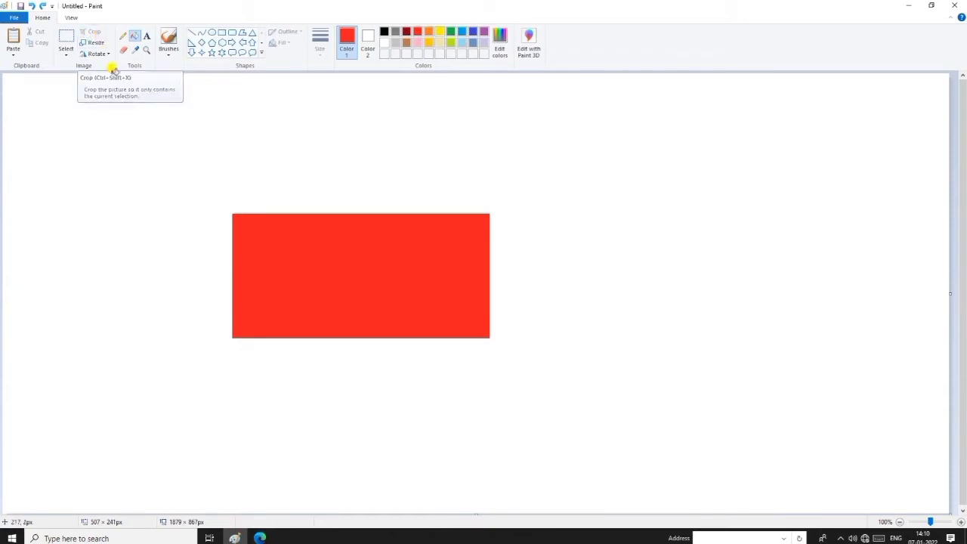
left_click(66, 36)
left_click_drag(181, 199, 523, 380)
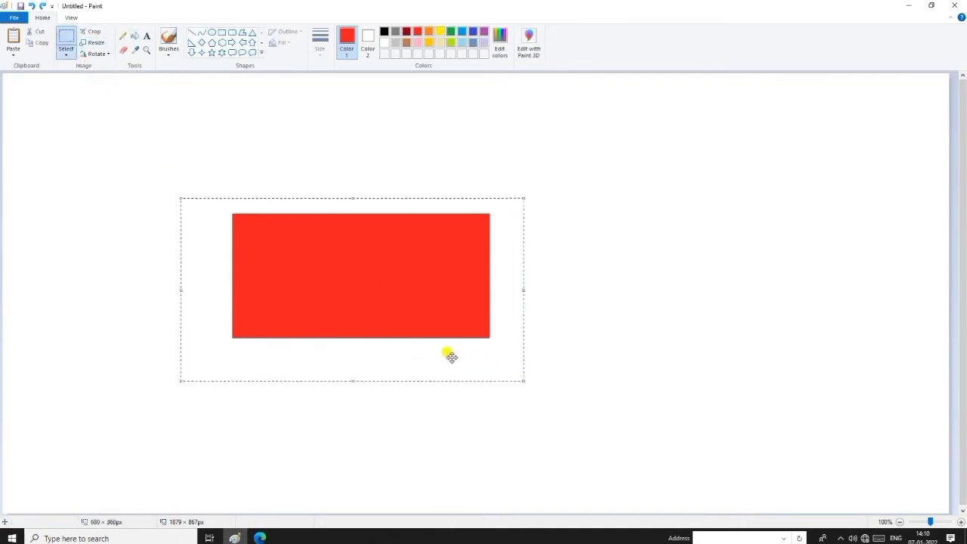
left_click(92, 31)
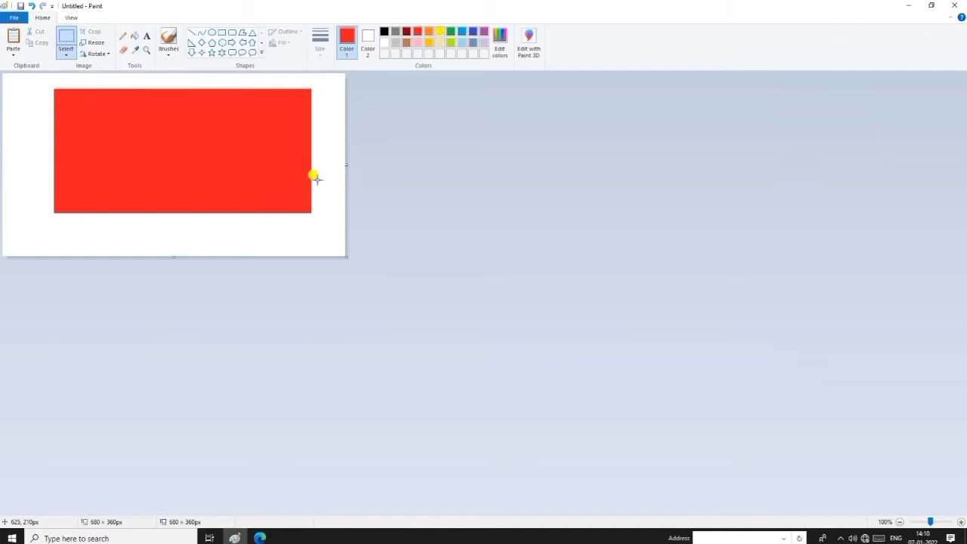
key("ctrl+z")
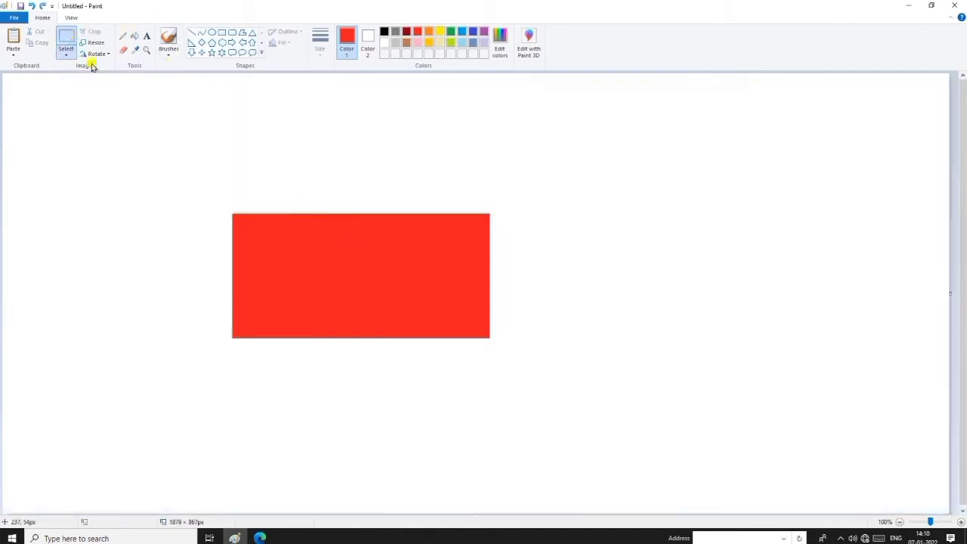
left_click_drag(195, 205, 371, 347)
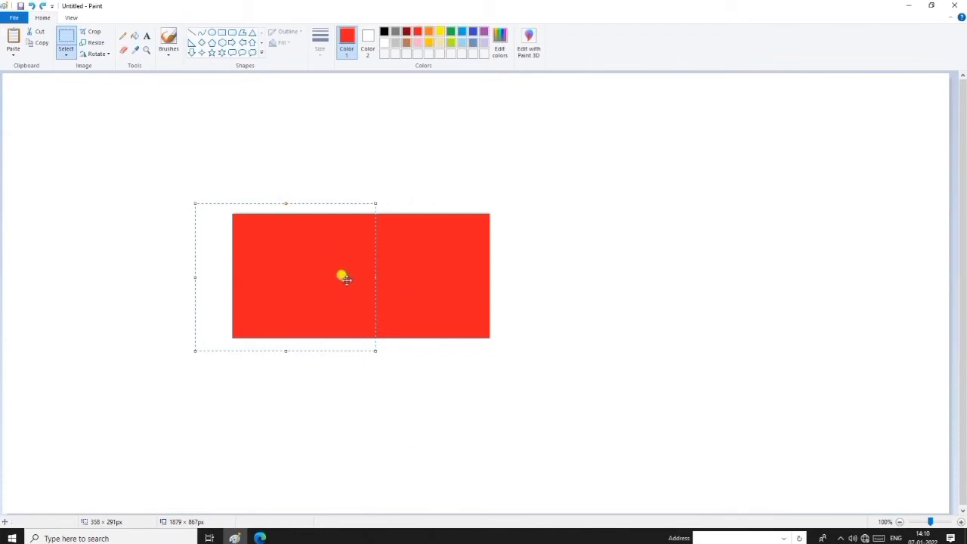
left_click(93, 31)
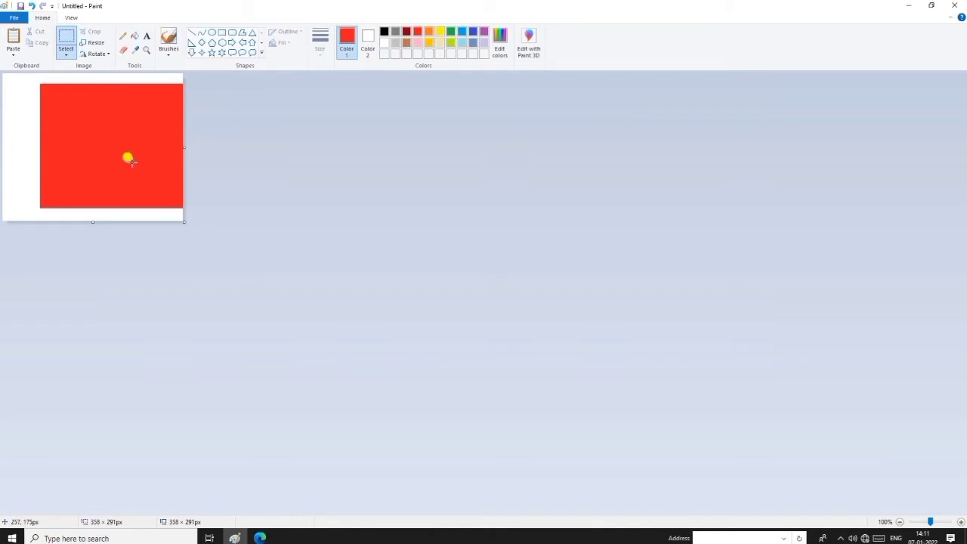
key("ctrl+z")
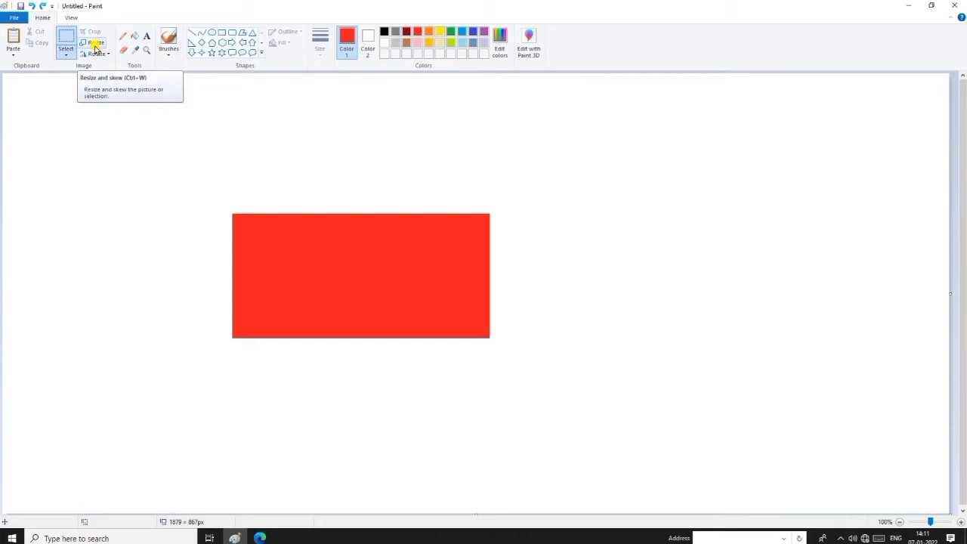
- Try a resize of the picture, then undo the oversized result
left_click(92, 44)
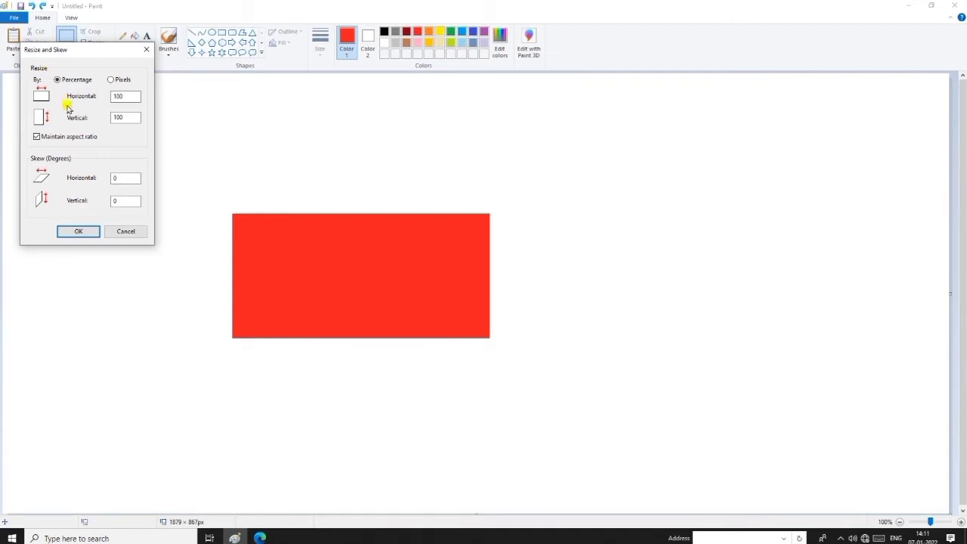
left_click(119, 94)
key("BackSpace")
key("BackSpace")
left_click(83, 230)
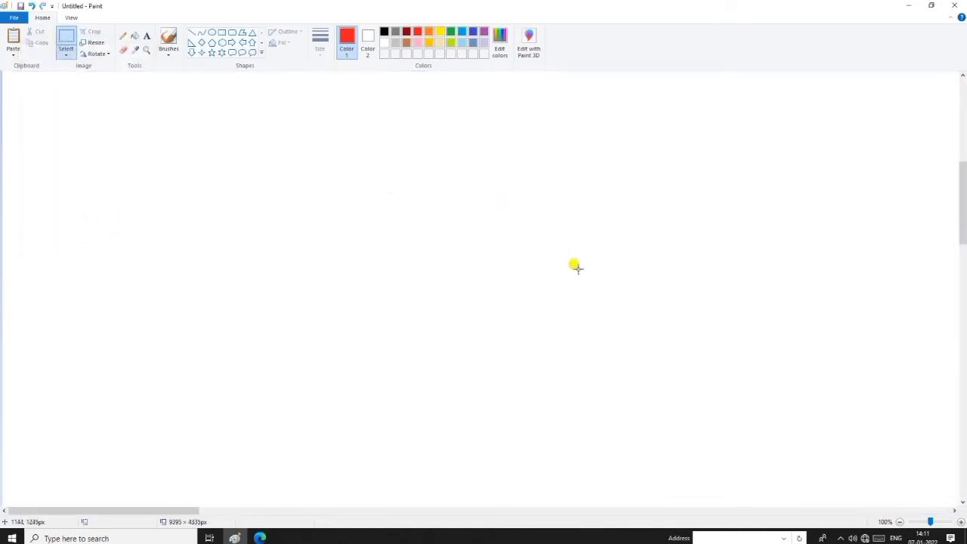
scroll(577, 272, "down", 15)
scroll(575, 285, "up", 12)
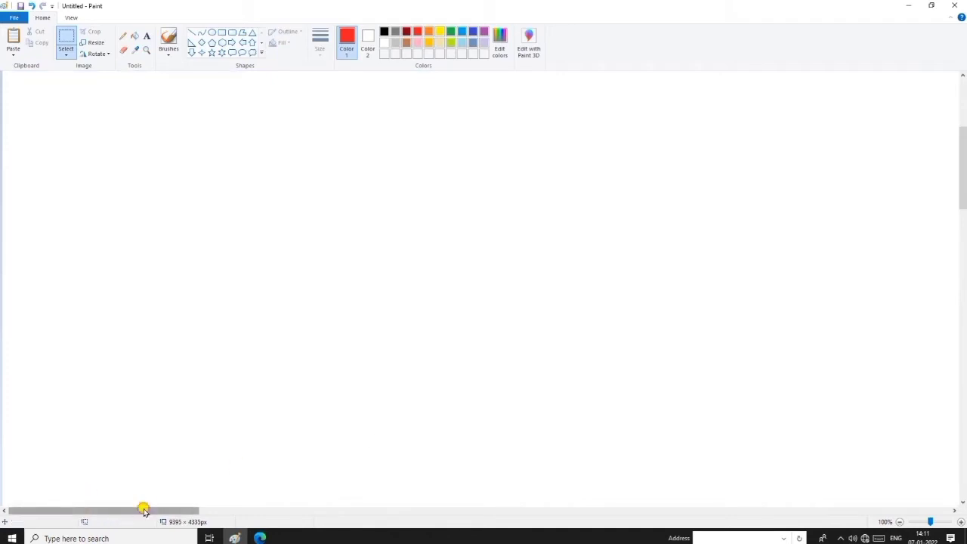
left_click_drag(143, 510, 58, 419)
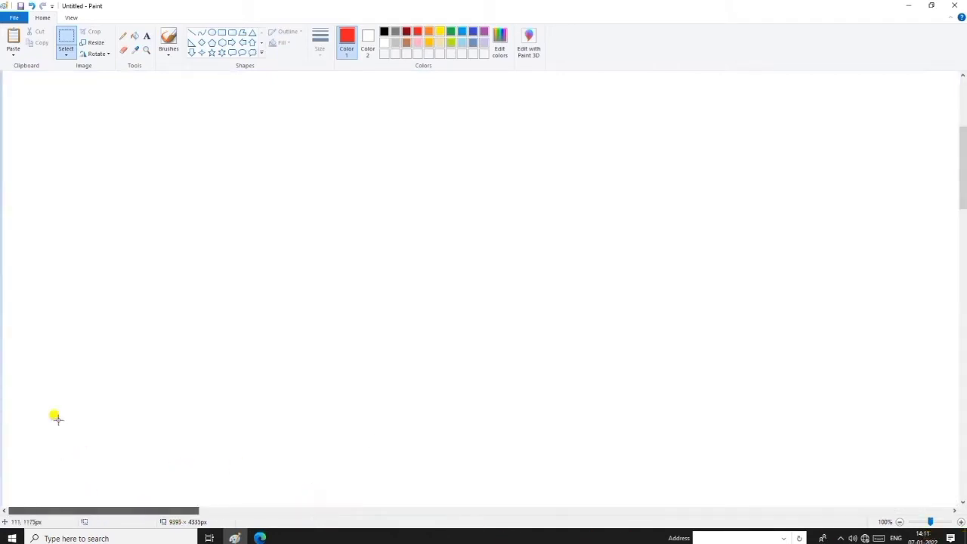
scroll(161, 247, "up", 4)
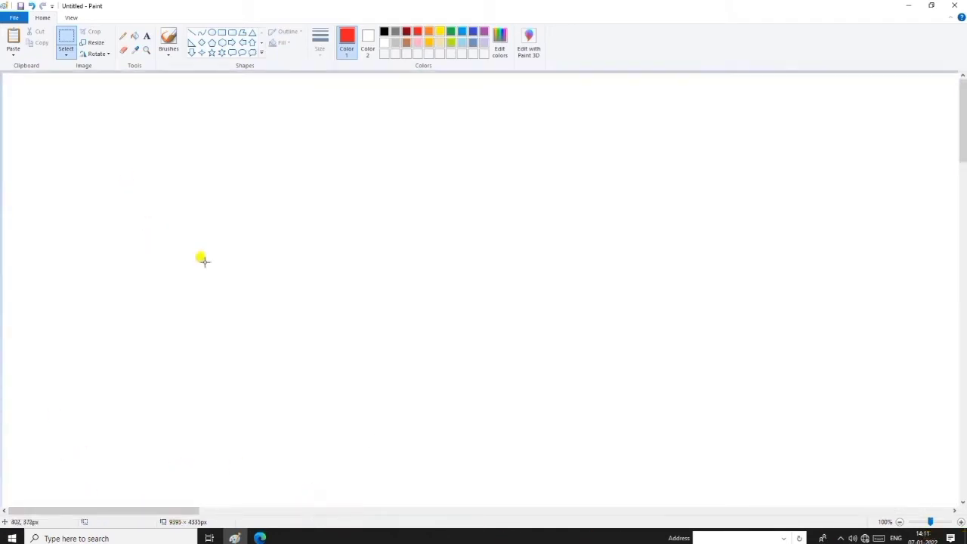
key("ctrl+z")
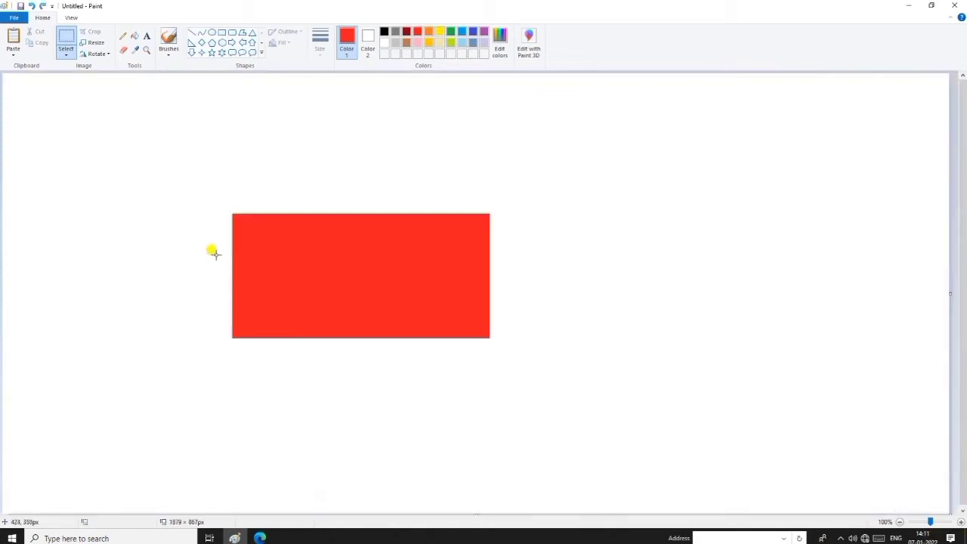
- Resize the picture to 50 percent
left_click(94, 43)
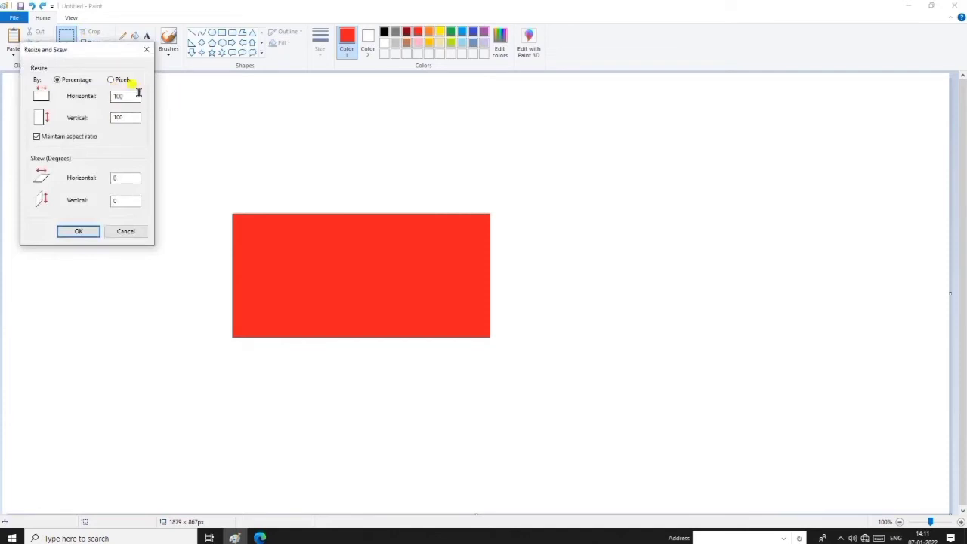
left_click(134, 96)
type("50")
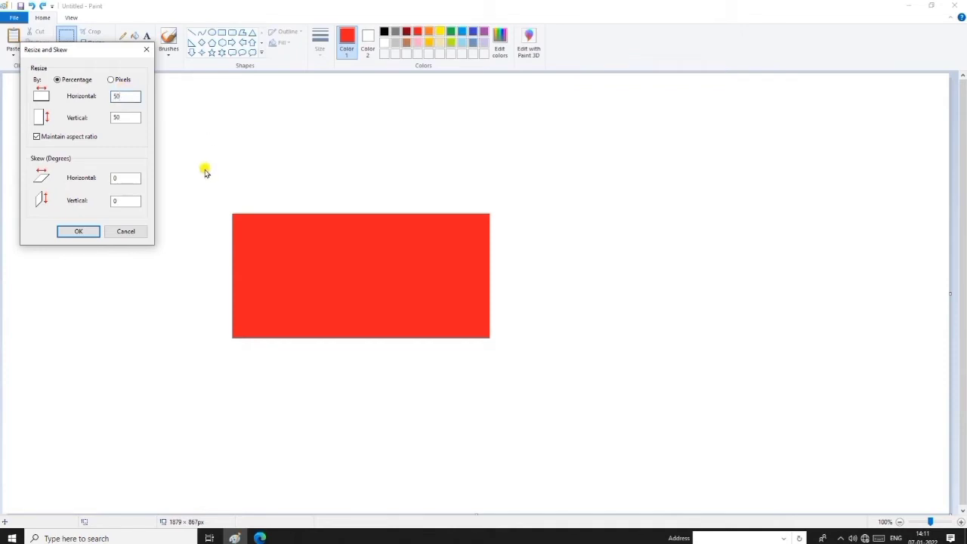
left_click(78, 231)
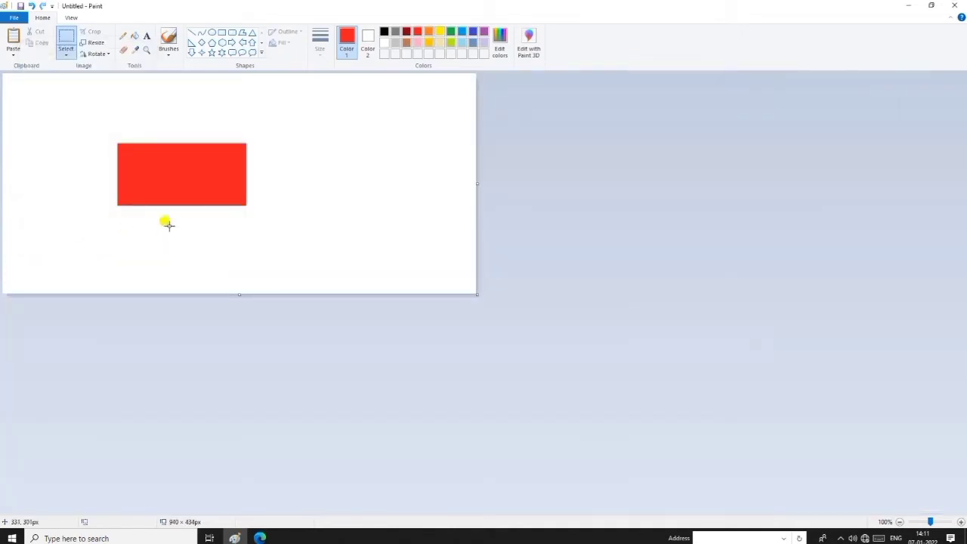
- Resize the picture to 200 percent, restoring 1880 × 868 pixels
left_click(92, 42)
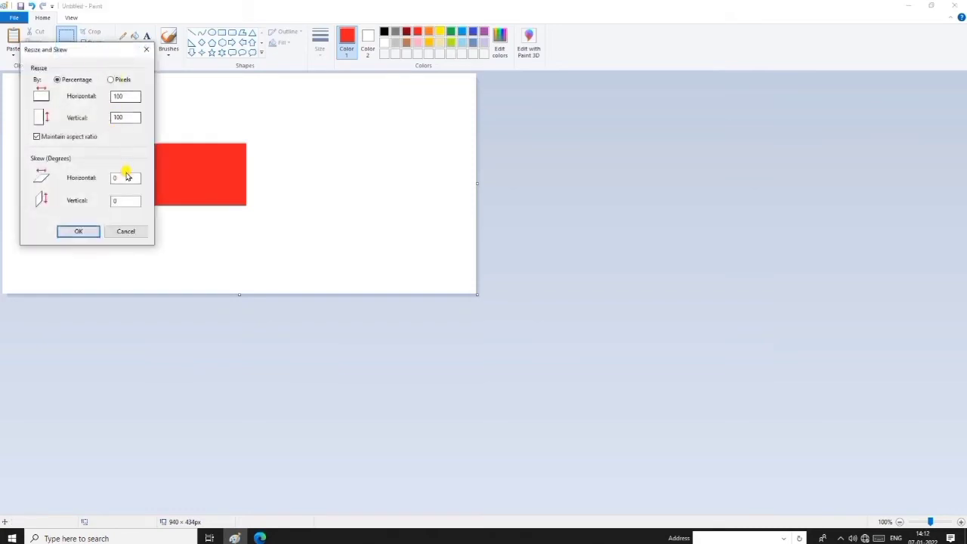
left_click(125, 96)
key("BackSpace")
type("0")
left_click(91, 230)
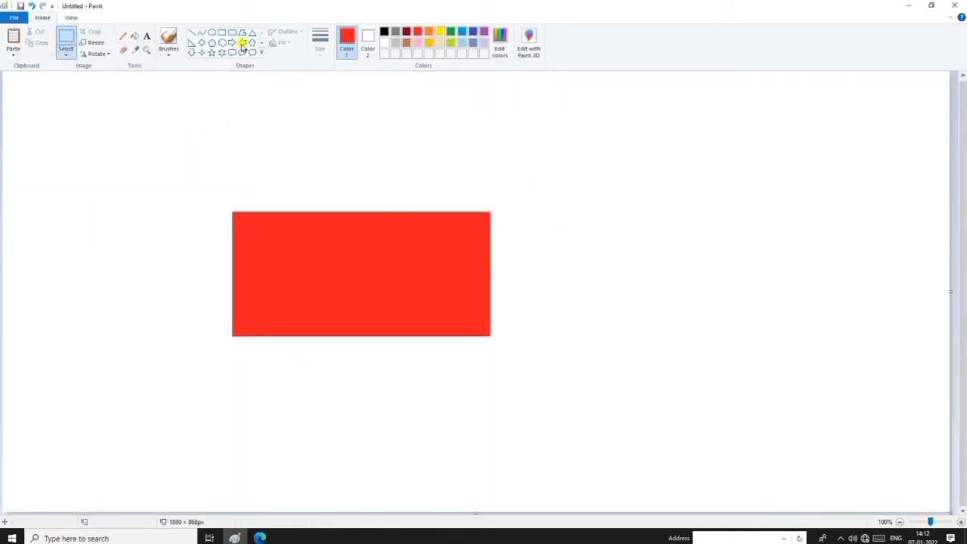
- Rotate the picture right 90°, flip it vertically, and rotate right again into 1880×868 landscape
left_click(108, 59)
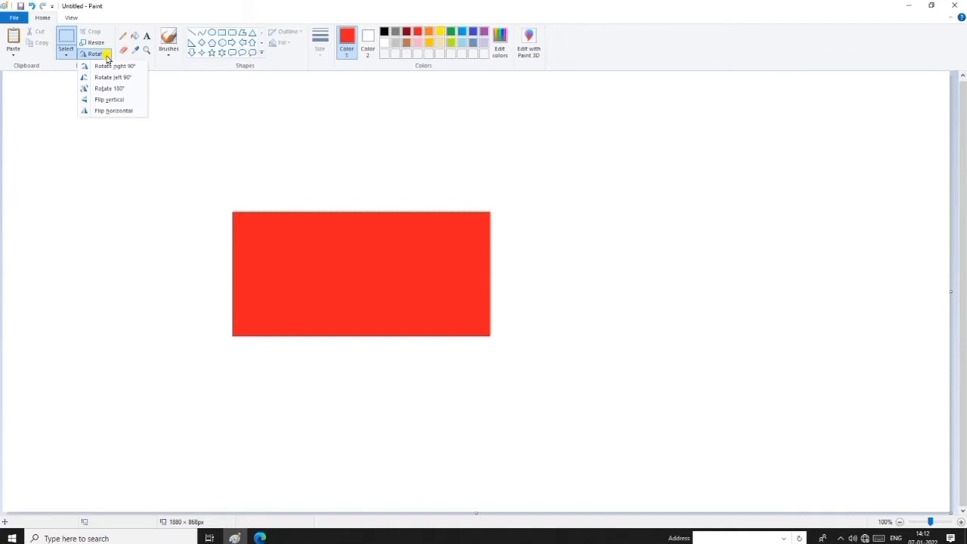
left_click(126, 66)
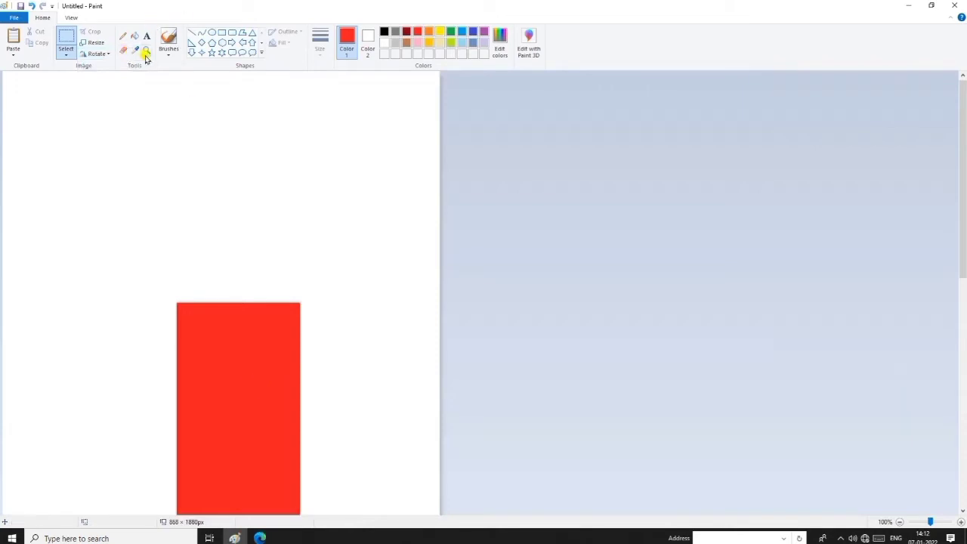
left_click(97, 53)
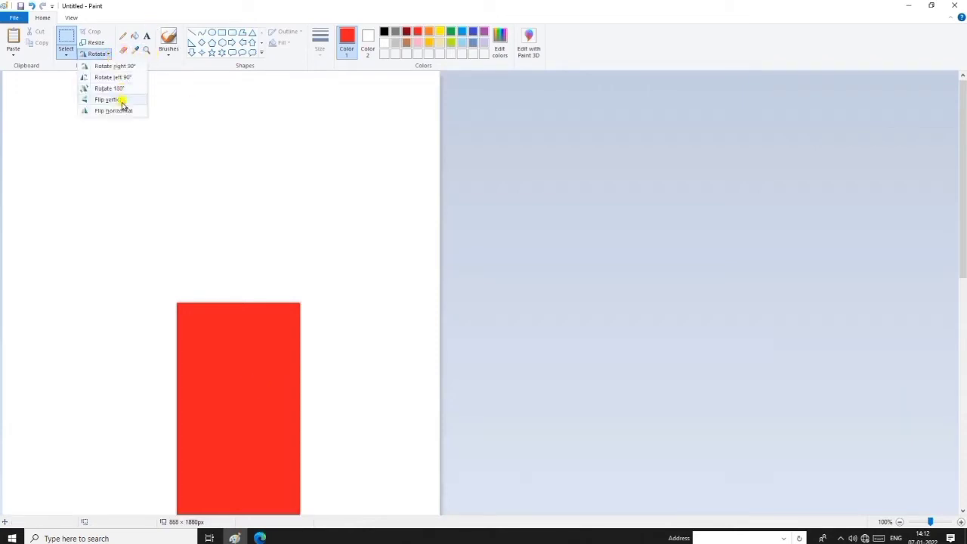
left_click(119, 89)
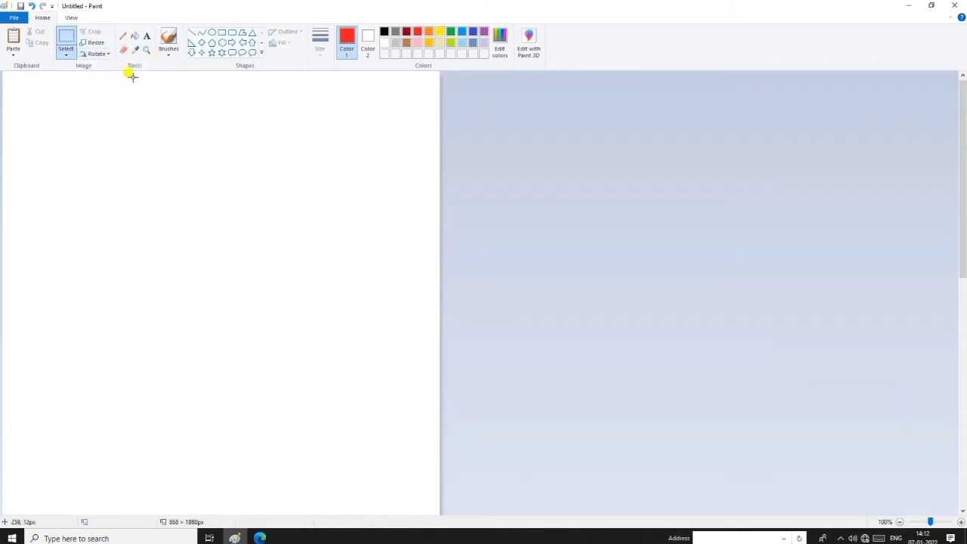
left_click(96, 54)
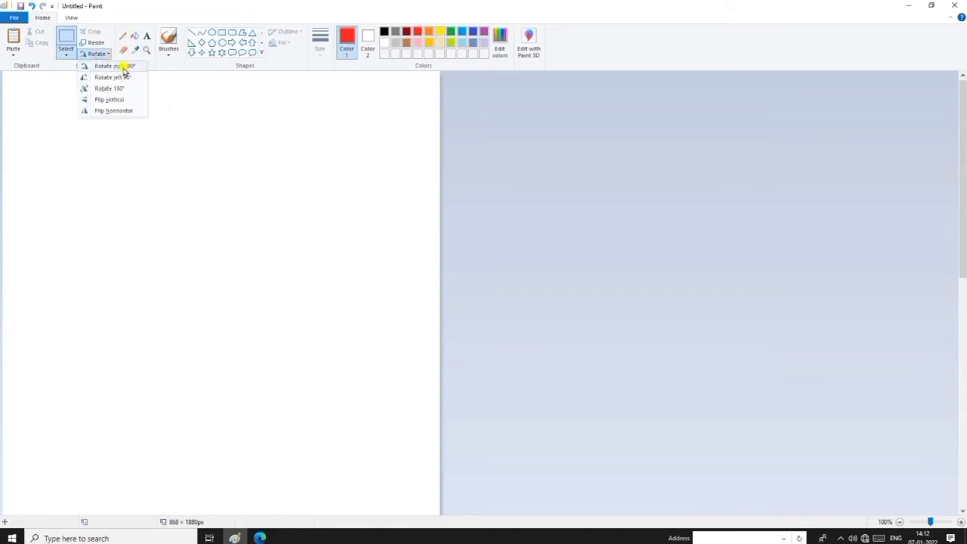
left_click(121, 67)
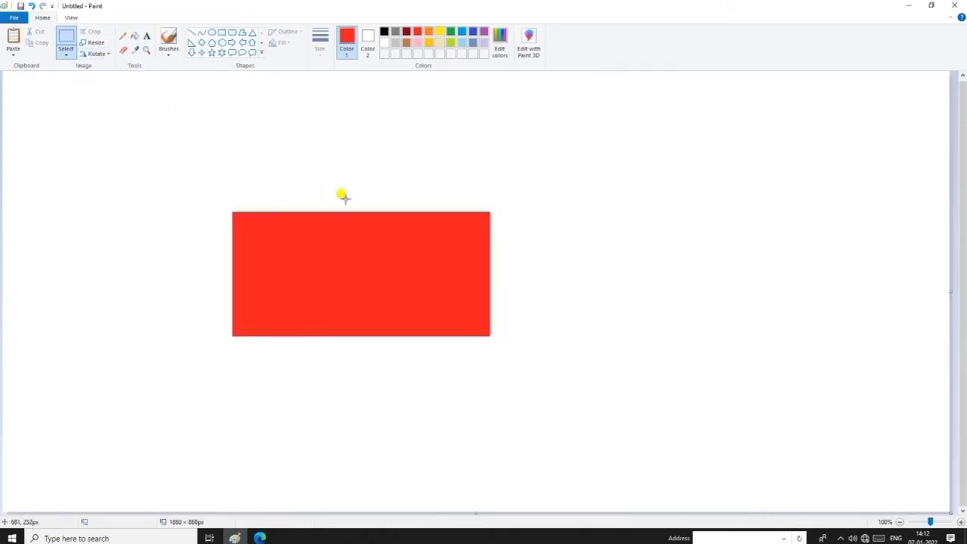
left_click(106, 54)
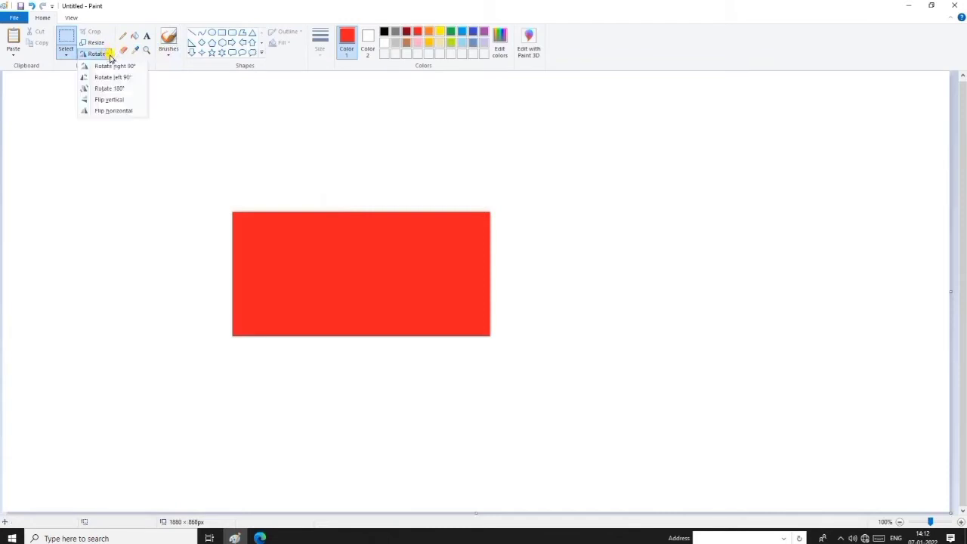
left_click(216, 97)
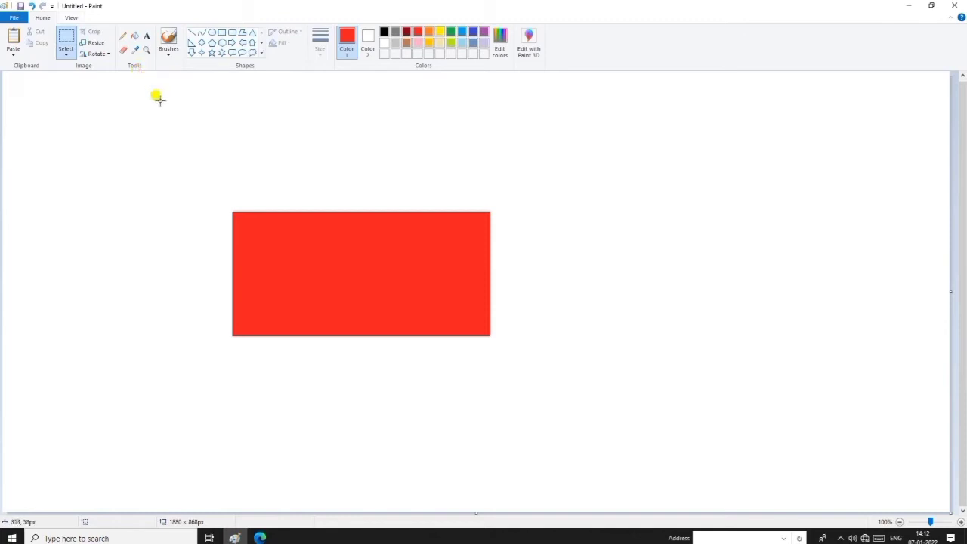
- Sketch thin red pencil doodles above the red rectangle
left_click(124, 36)
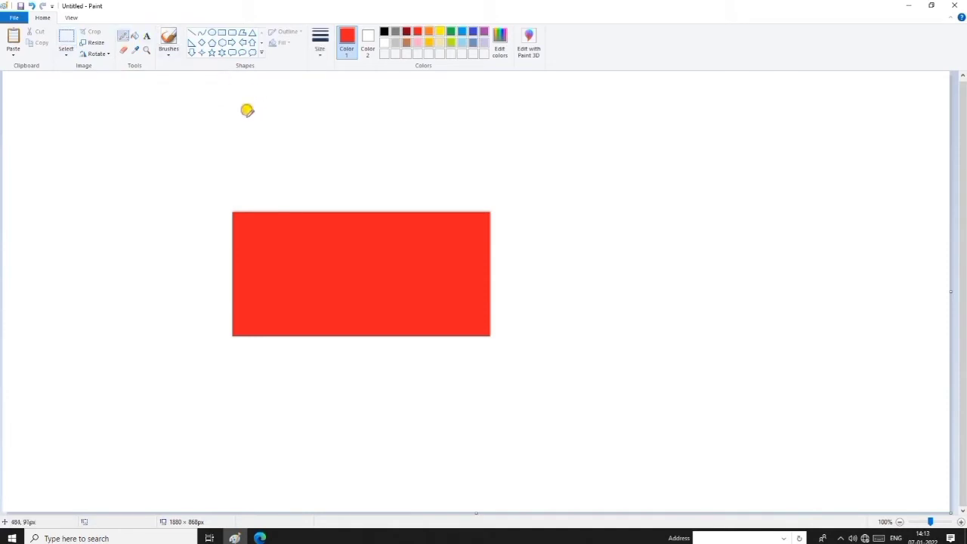
mouse_move(247, 115)
left_mouse_down()
mouse_move(274, 111)
mouse_move(297, 153)
mouse_move(263, 146)
mouse_move(314, 193)
left_mouse_up()
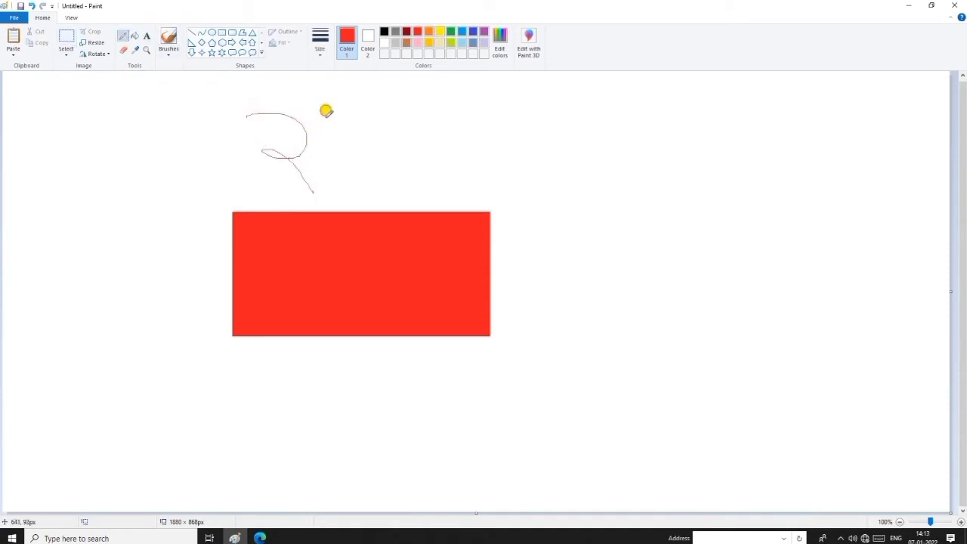
left_click_drag(326, 118, 344, 203)
mouse_move(366, 119)
left_mouse_down()
mouse_move(377, 154)
mouse_move(400, 152)
mouse_move(381, 151)
mouse_move(400, 190)
mouse_move(406, 180)
mouse_move(376, 201)
mouse_move(398, 244)
mouse_move(328, 126)
mouse_move(477, 134)
mouse_move(461, 146)
mouse_move(414, 112)
mouse_move(409, 171)
mouse_move(439, 181)
left_mouse_up()
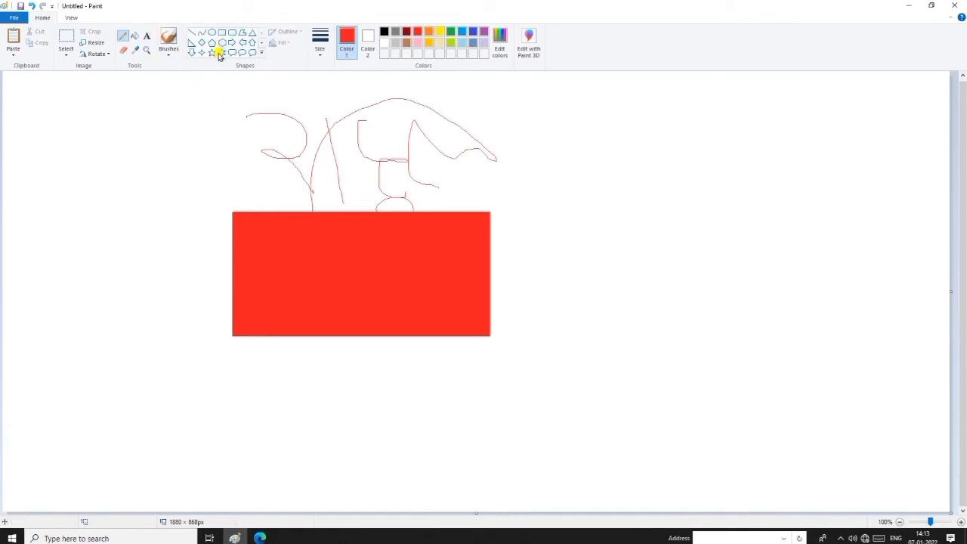
- With the thickest line width, draw thick red strokes and a curve right of the rectangle
left_click(319, 53)
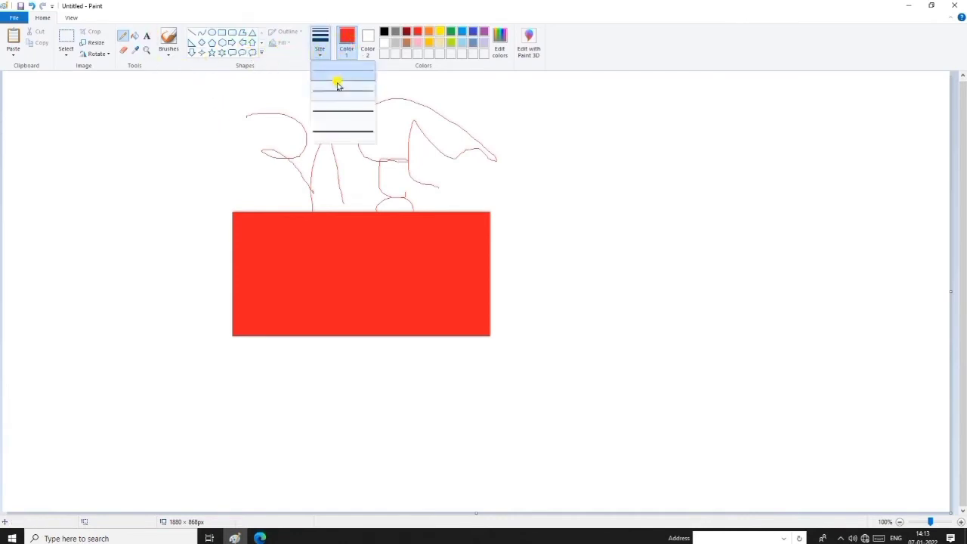
left_click(349, 124)
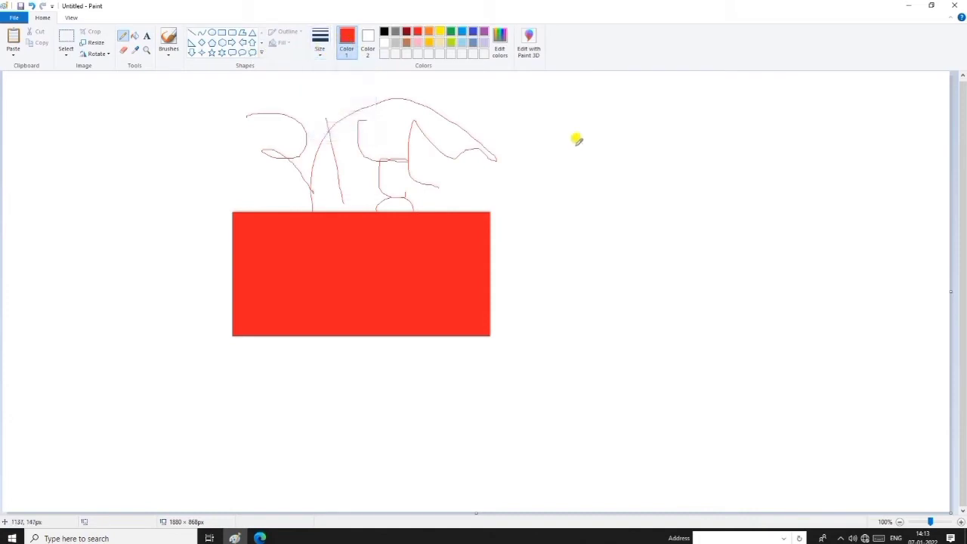
mouse_move(567, 126)
left_mouse_down()
mouse_move(615, 158)
mouse_move(608, 228)
left_mouse_up()
left_click_drag(635, 143, 660, 245)
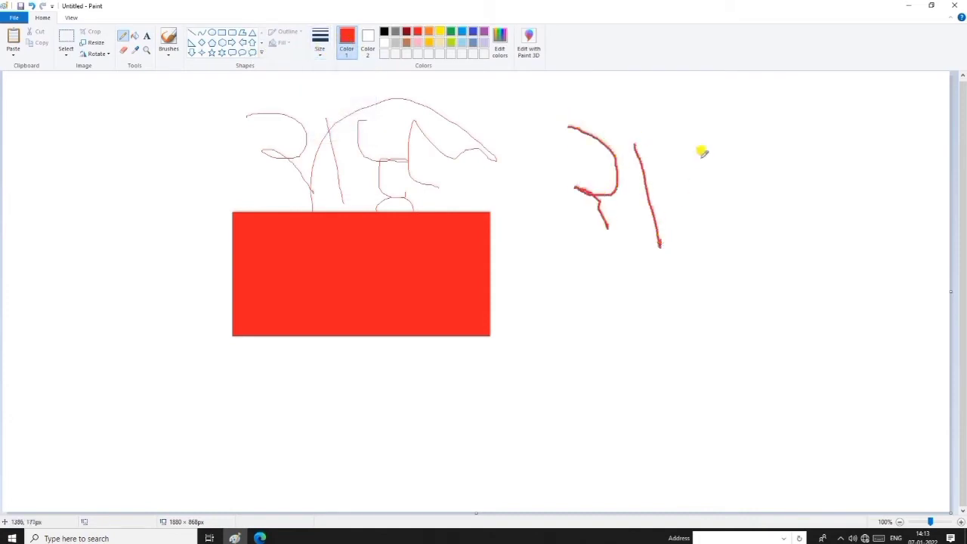
mouse_move(671, 153)
left_mouse_down()
mouse_move(682, 174)
mouse_move(701, 223)
left_mouse_up()
mouse_move(730, 253)
left_mouse_down()
mouse_move(673, 179)
mouse_move(824, 206)
mouse_move(798, 192)
mouse_move(729, 206)
mouse_move(740, 266)
left_mouse_up()
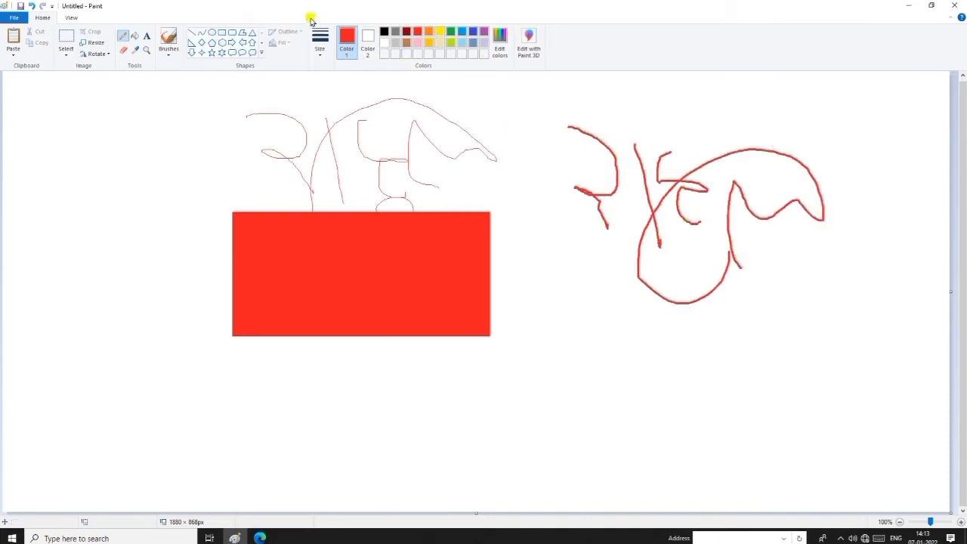
- With a thin line width, add strokes above the rectangle and a curve below-left of it
left_click(321, 58)
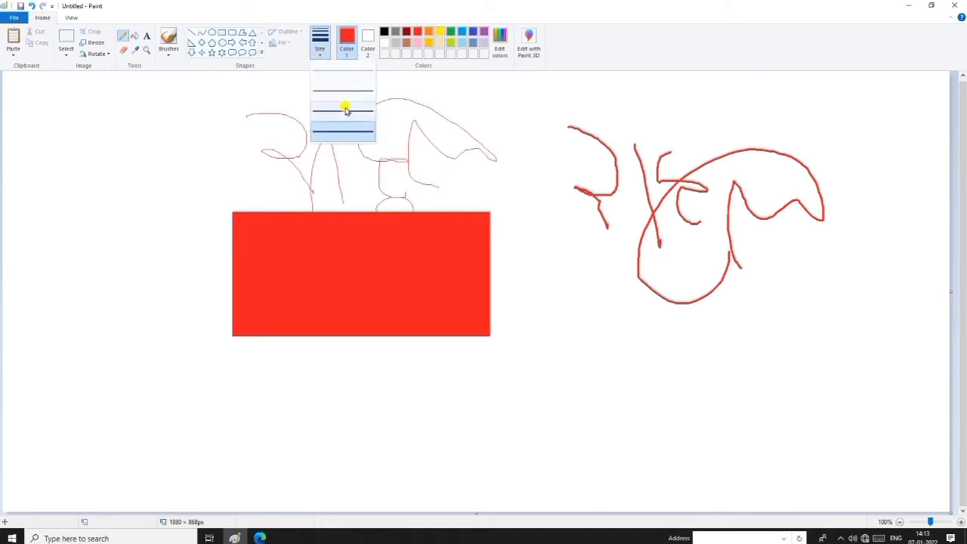
left_click(340, 70)
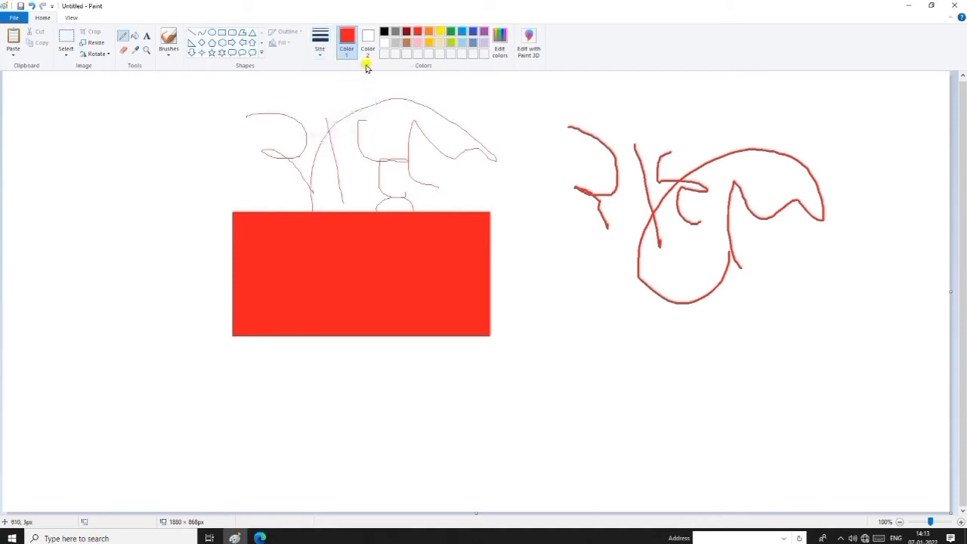
mouse_move(208, 113)
left_mouse_down()
mouse_move(229, 149)
mouse_move(252, 103)
mouse_move(296, 156)
mouse_move(292, 108)
left_mouse_up()
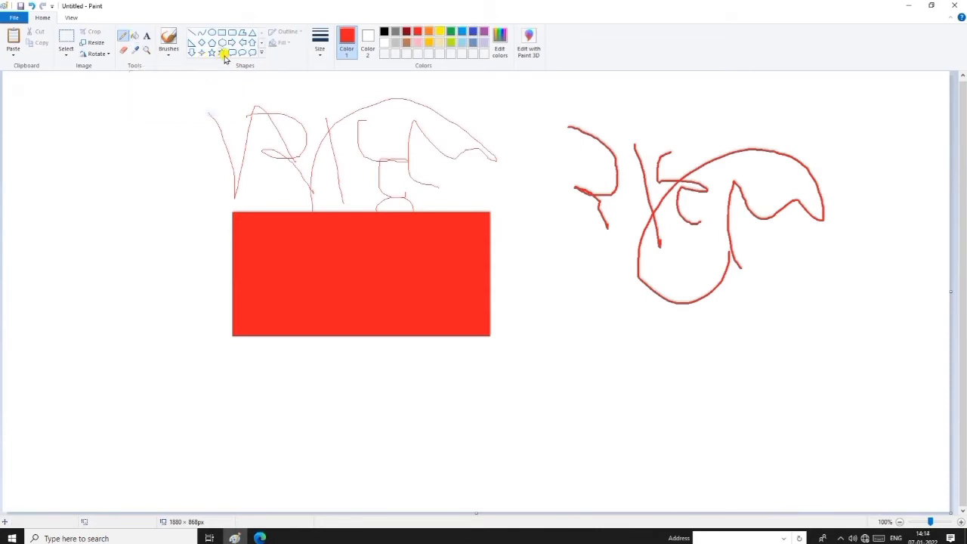
mouse_move(105, 370)
left_mouse_down()
mouse_move(154, 416)
mouse_move(202, 435)
mouse_move(207, 363)
left_mouse_up()
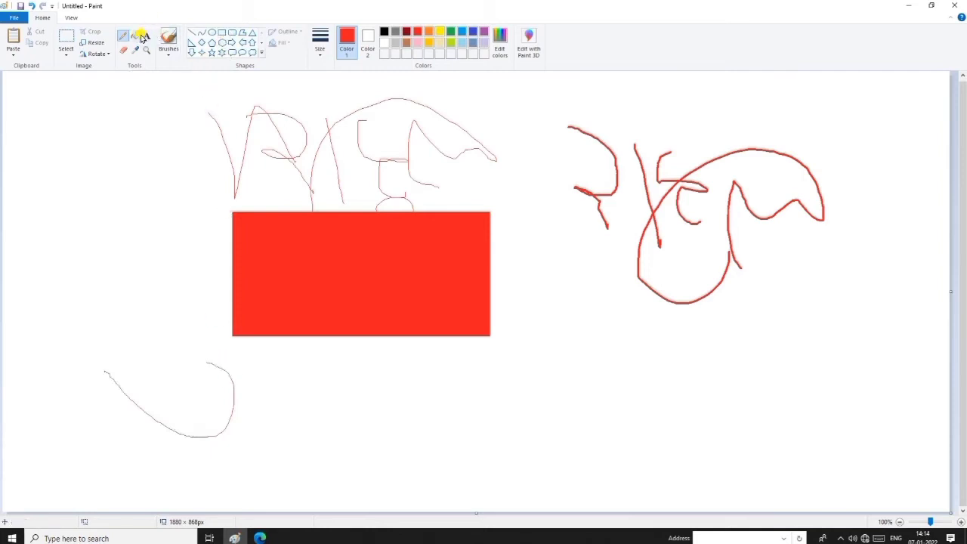
- Draw a straight diagonal line left of the rectangle and an outlined rectangle below it
left_click(201, 32)
mouse_move(84, 199)
left_mouse_down()
mouse_move(101, 281)
mouse_move(168, 307)
left_mouse_up()
left_click(220, 33)
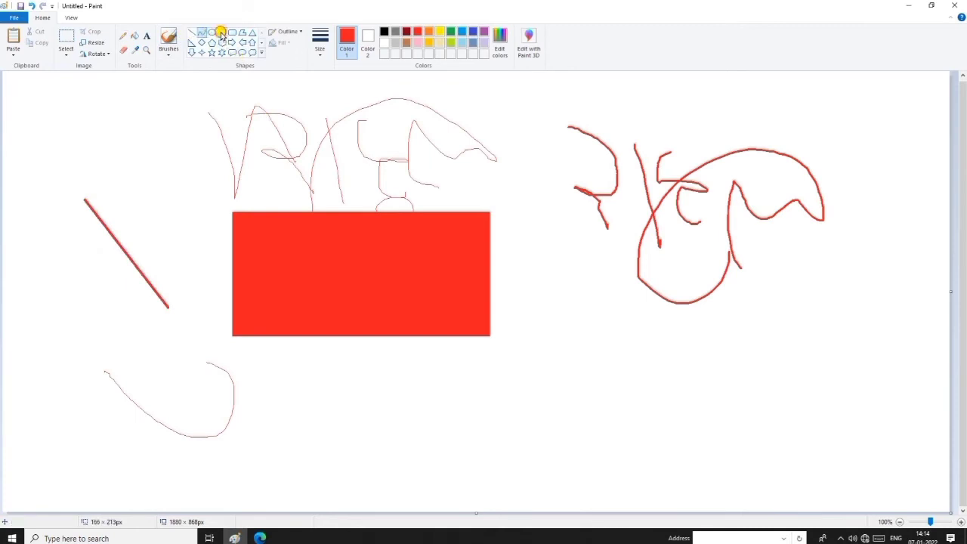
left_click_drag(380, 390, 628, 481)
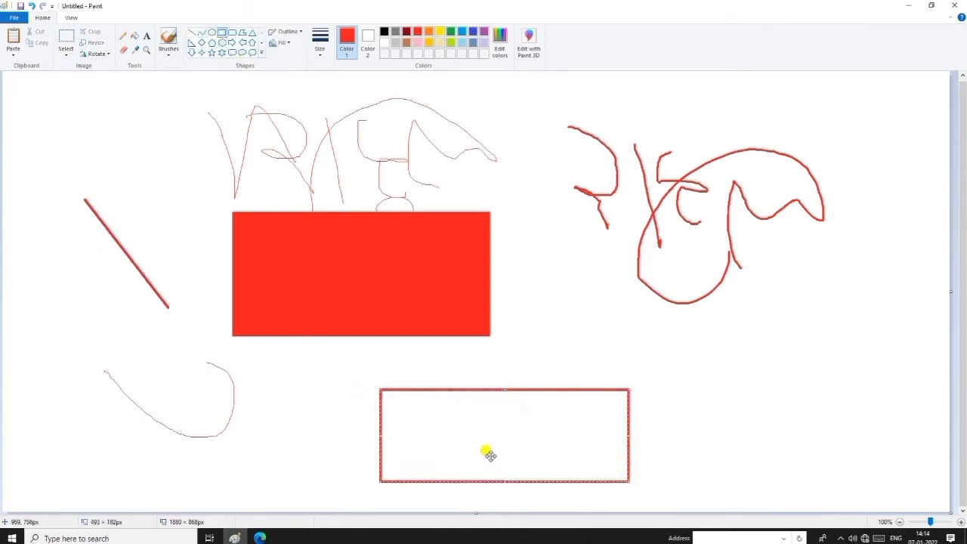
left_click(136, 36)
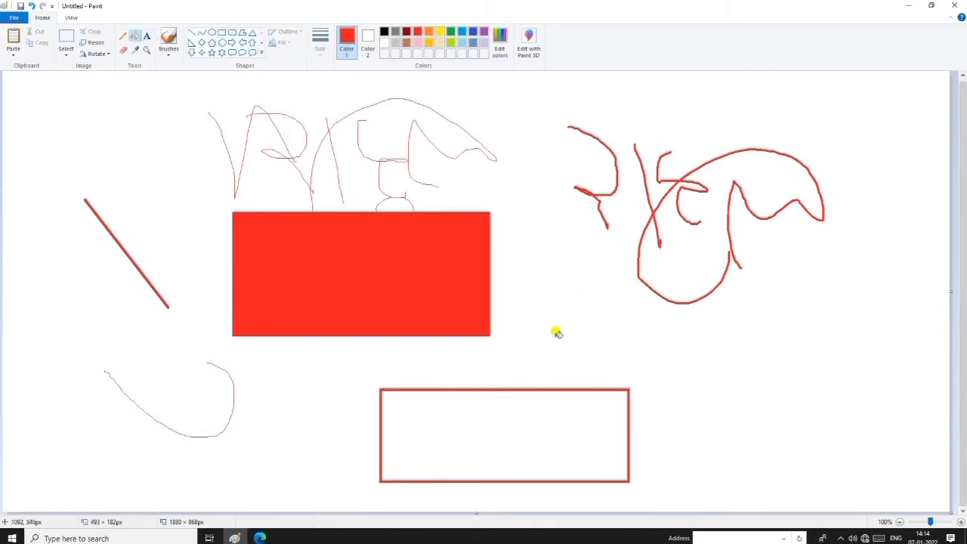
left_click(497, 446)
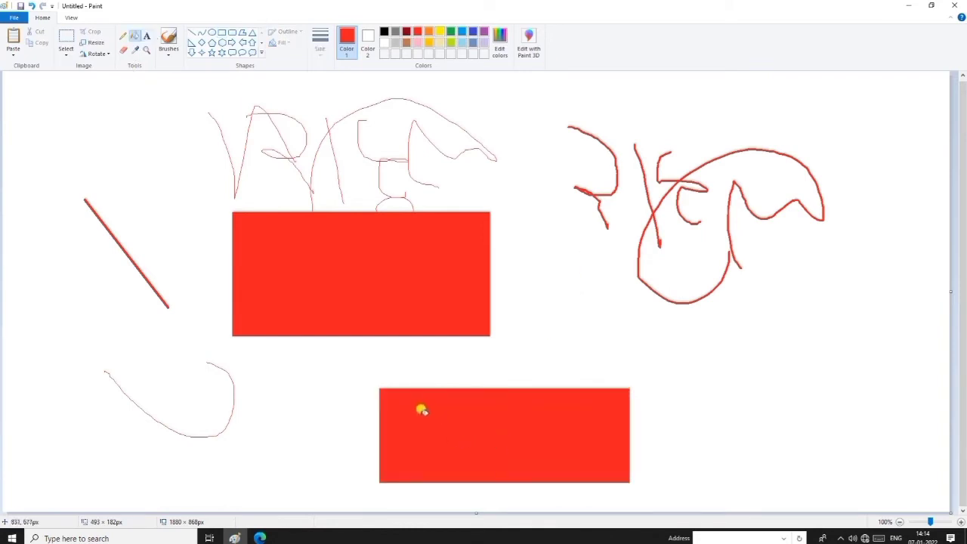
left_click(452, 42)
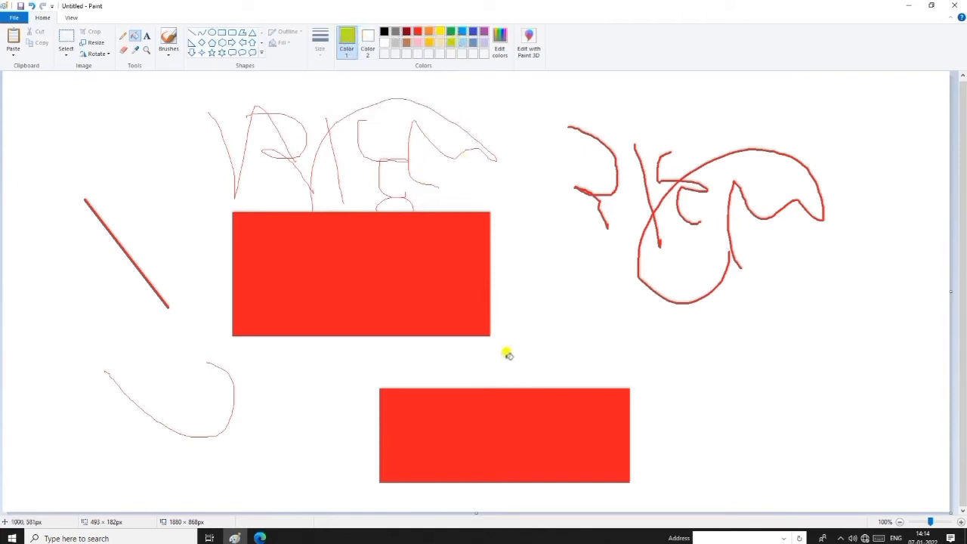
left_click(491, 425)
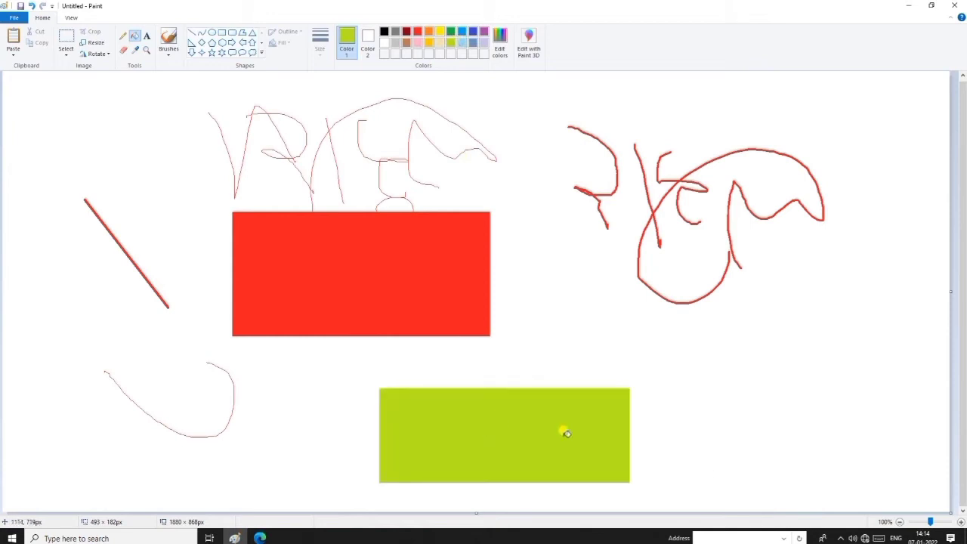
left_click(146, 36)
left_click_drag(313, 268, 386, 279)
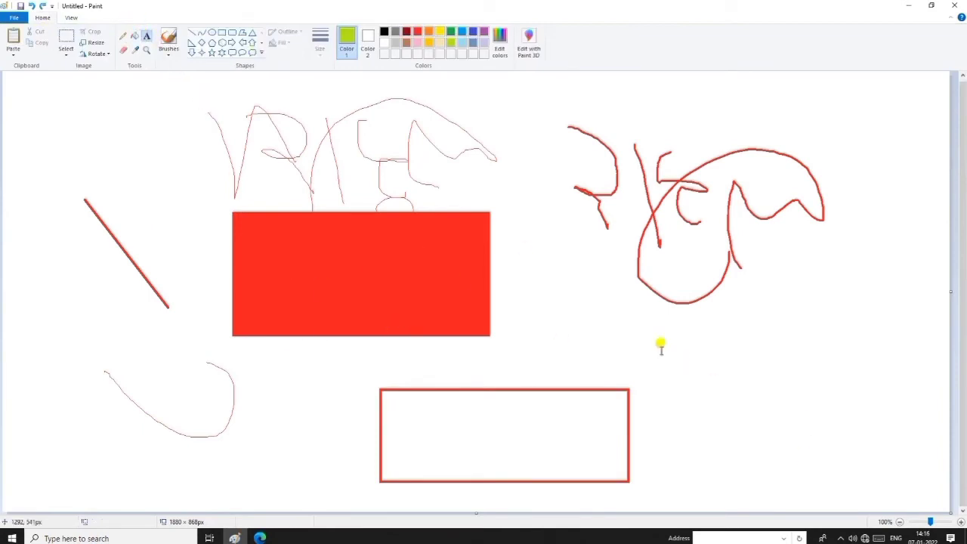
- Place a text box below the right-hand doodle, type a name, and select it
left_click(615, 331)
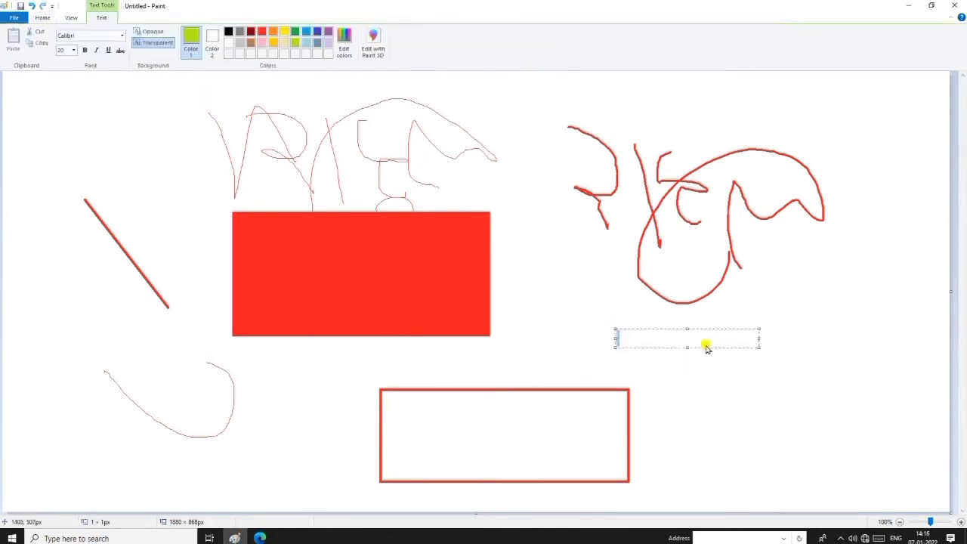
type("rahul kumar arhot")
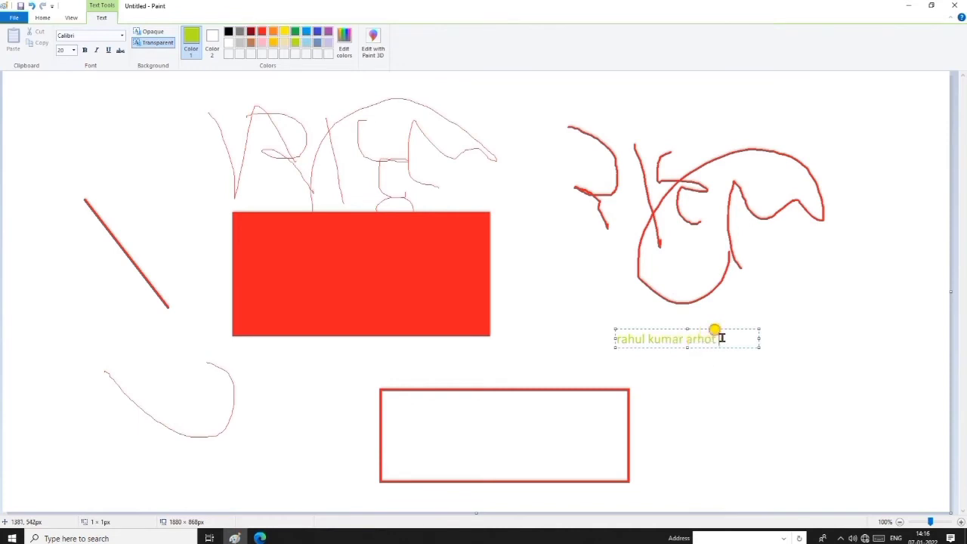
left_click_drag(719, 334, 618, 342)
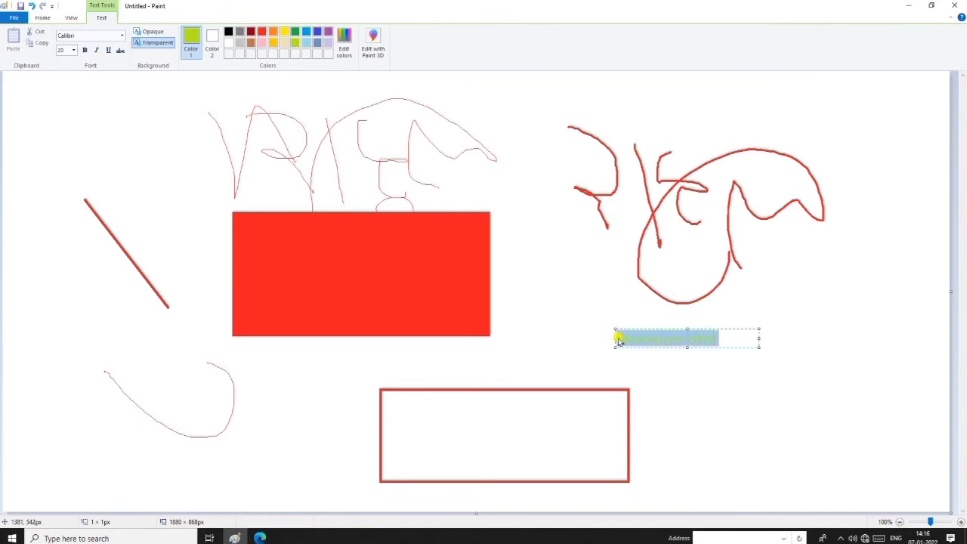
- Change the text size to 28, then 12, and finally 20
left_click(74, 49)
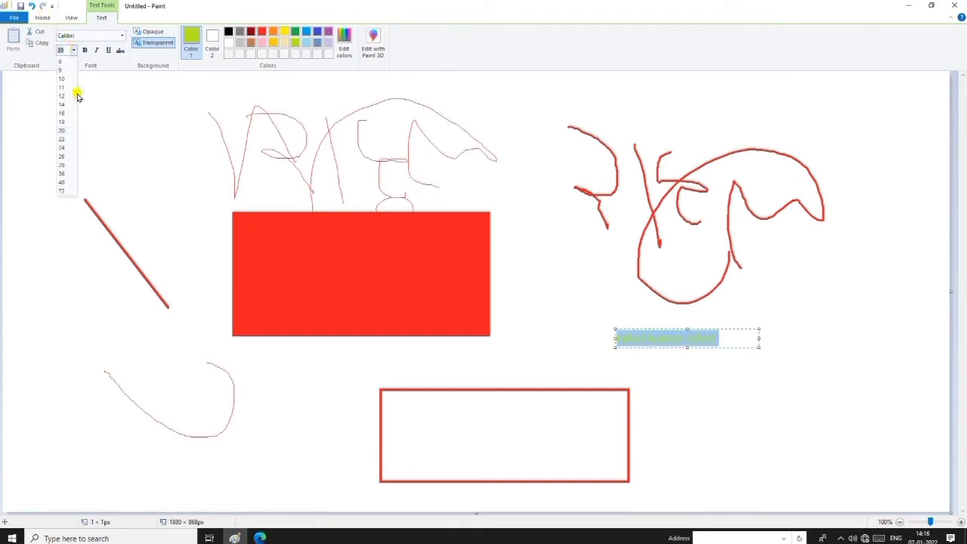
left_click(63, 165)
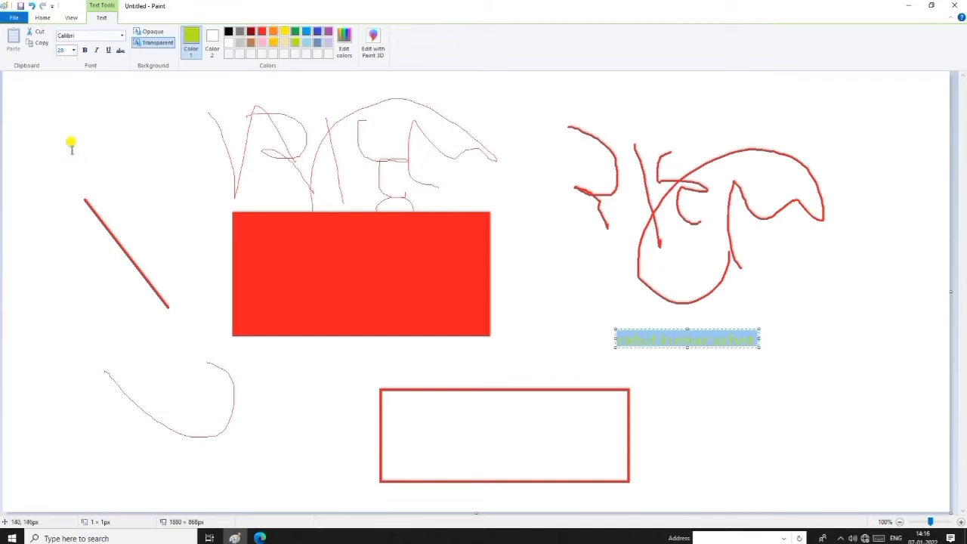
left_click(71, 50)
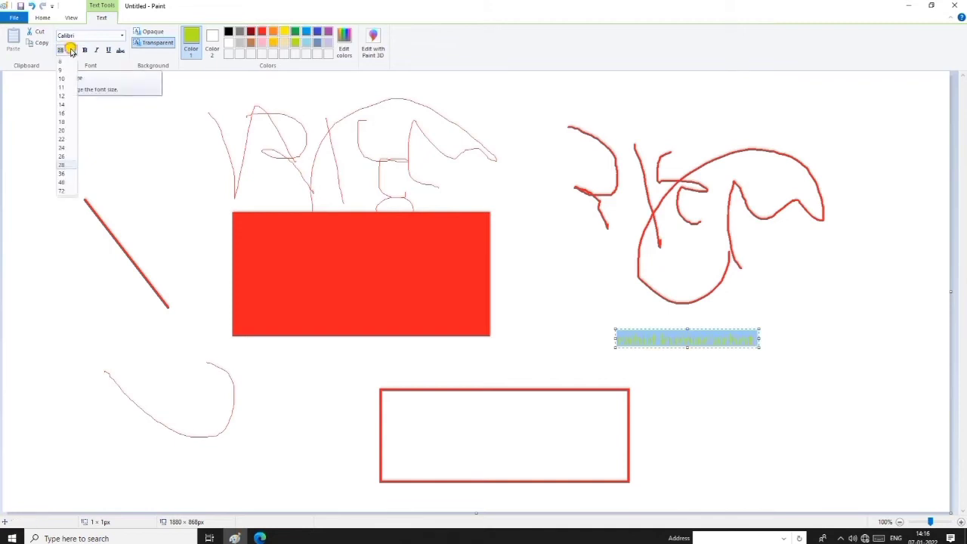
left_click(65, 95)
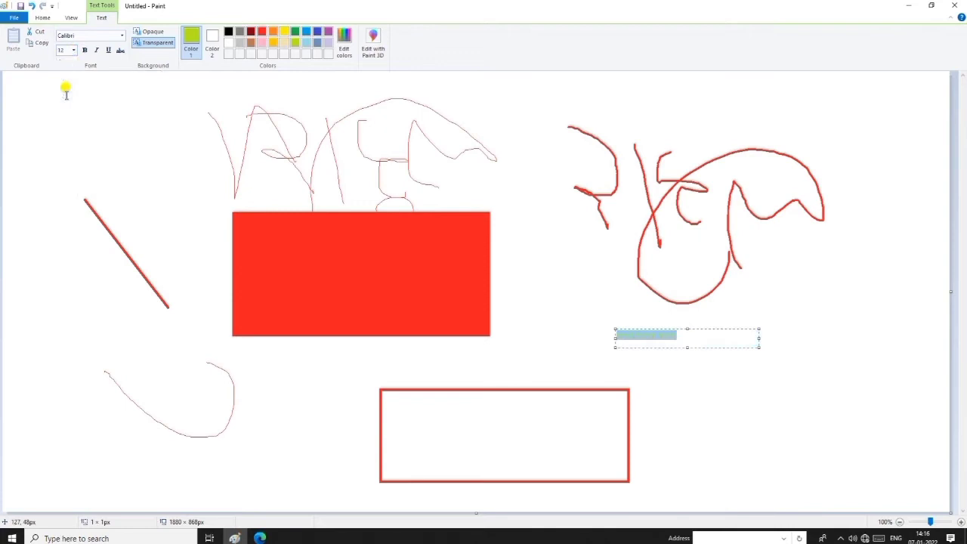
left_click(72, 51)
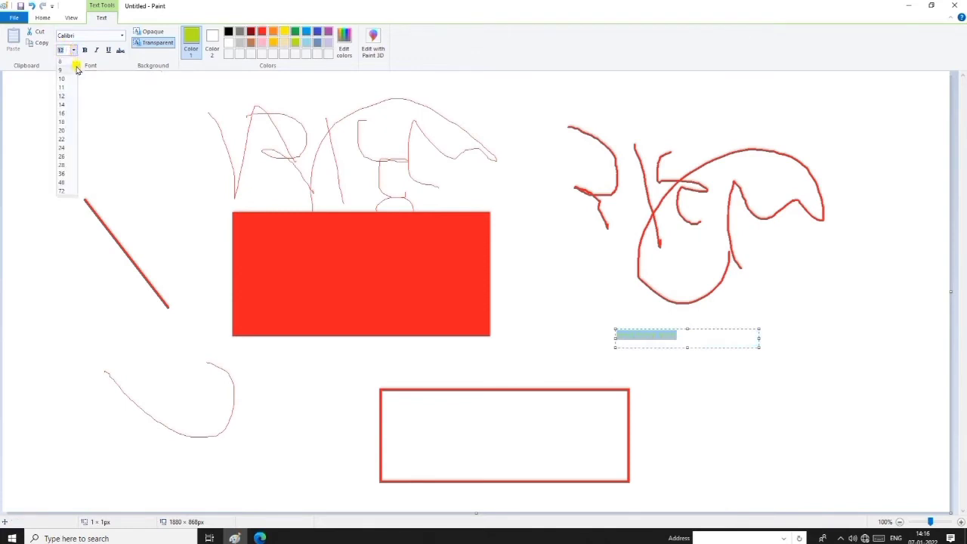
left_click(64, 130)
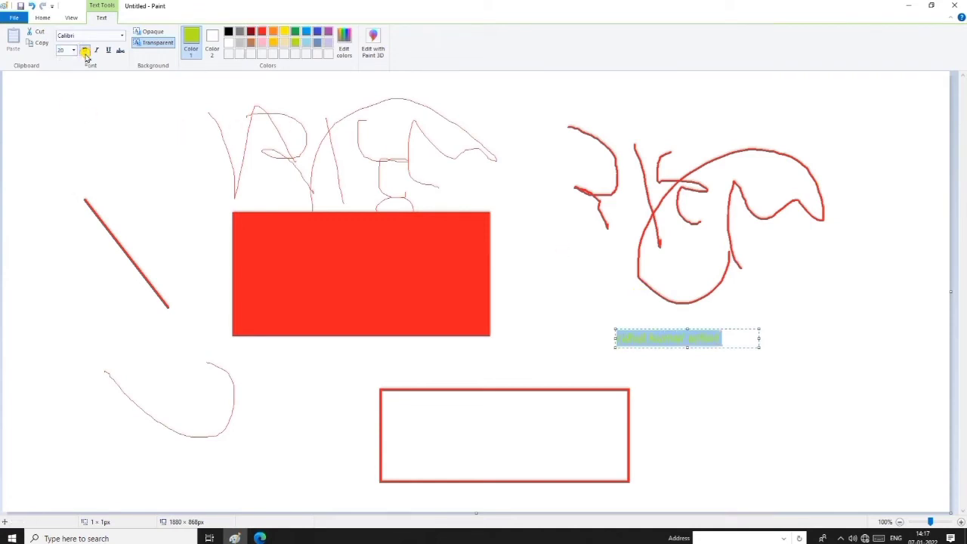
- Make the text bold, black and italic, closing a stray popup
left_click(85, 51)
left_click(227, 33)
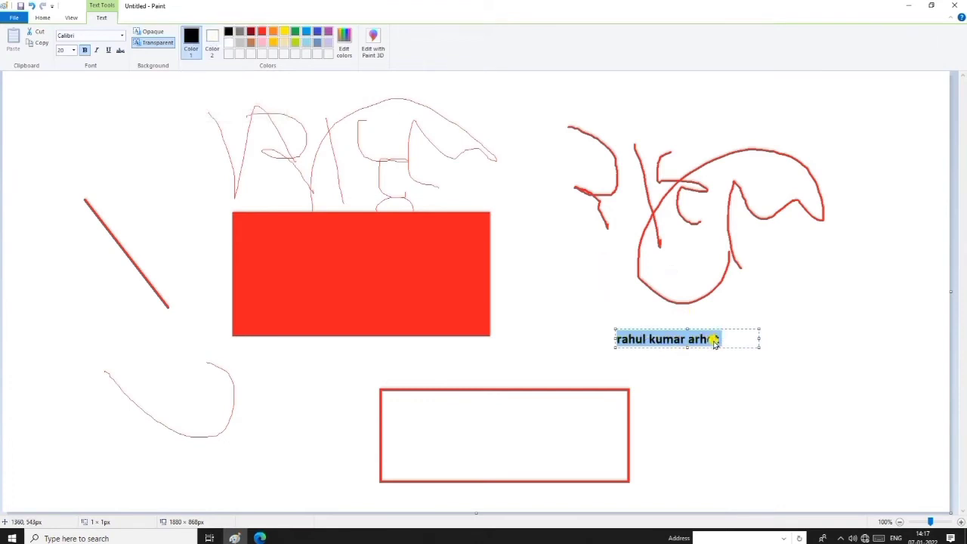
left_click(96, 53)
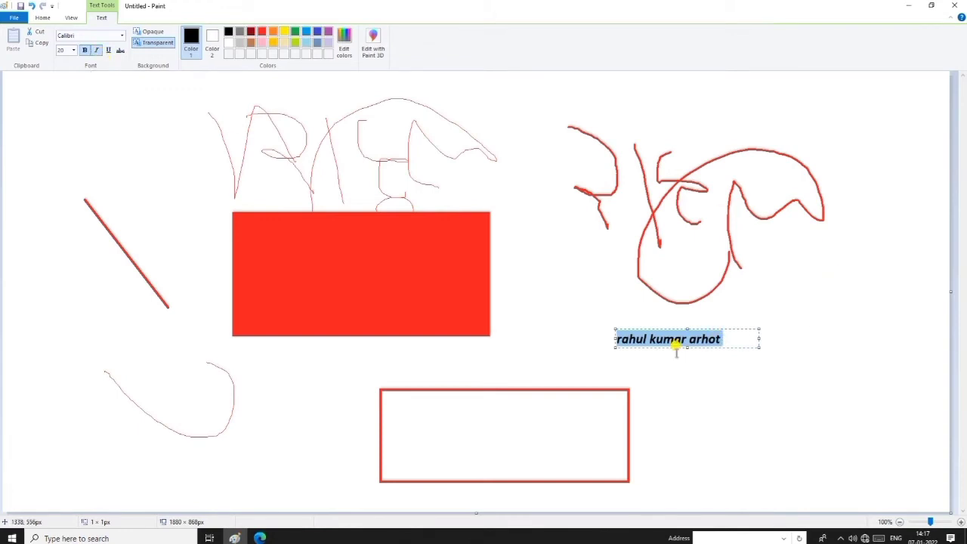
left_click(839, 539)
left_click(839, 539)
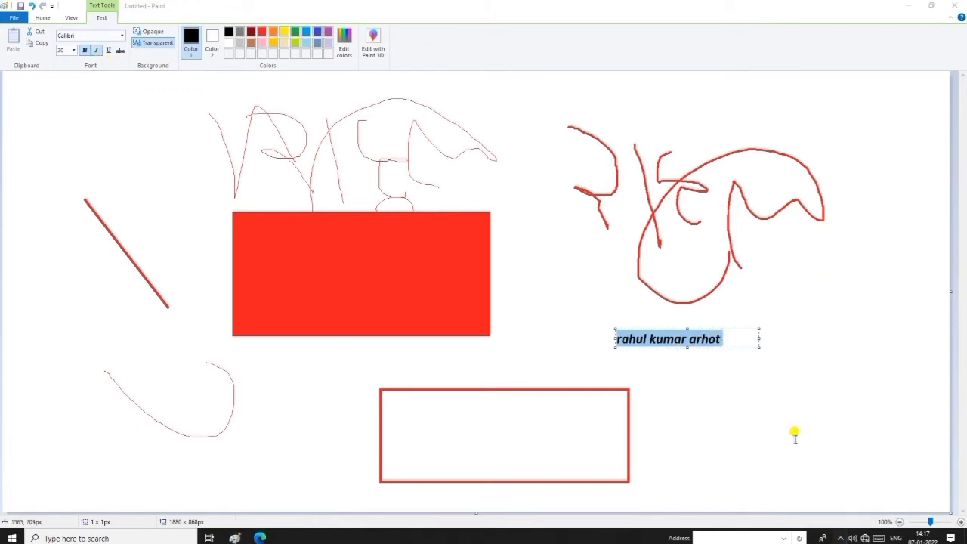
left_click(109, 53)
- Reselect the text and leave it bold, underlined and not italic
left_click(109, 51)
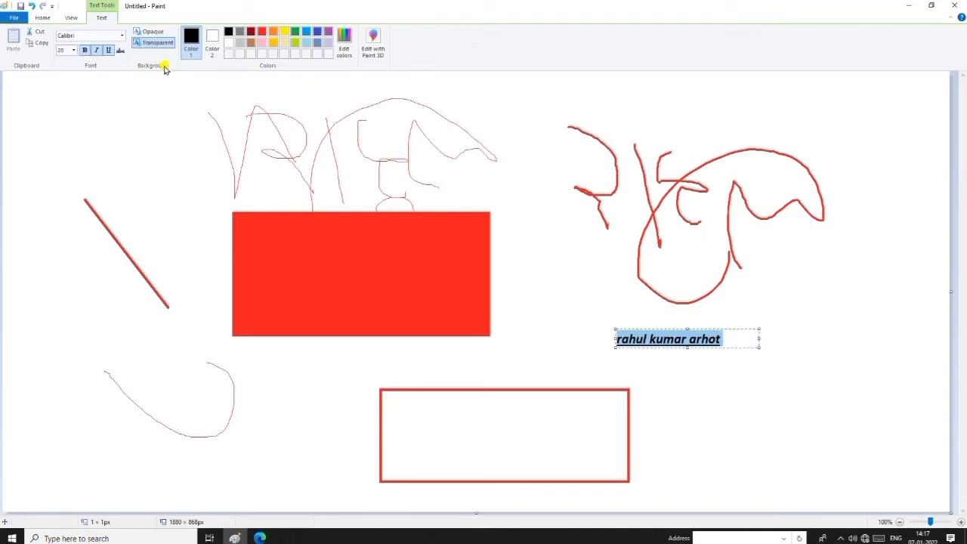
left_click(108, 53)
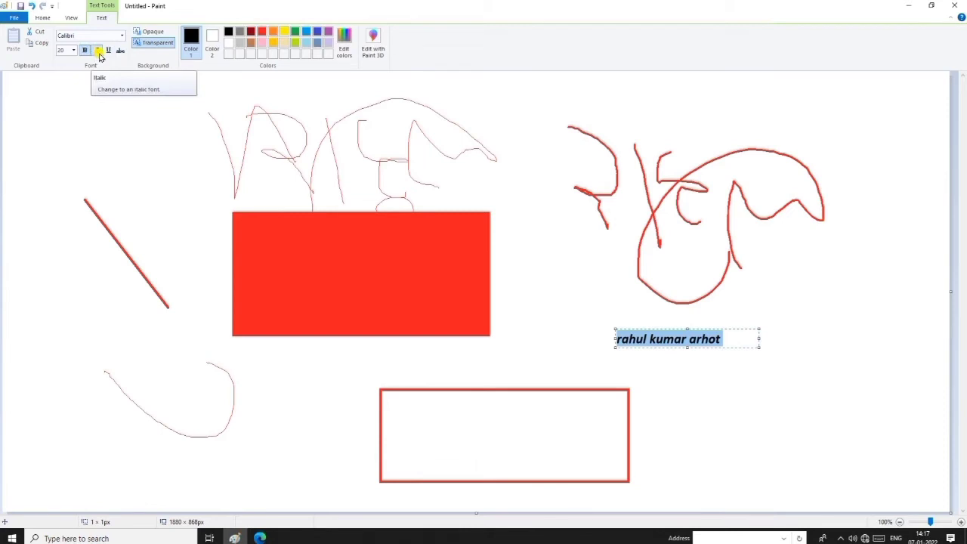
left_click(85, 52)
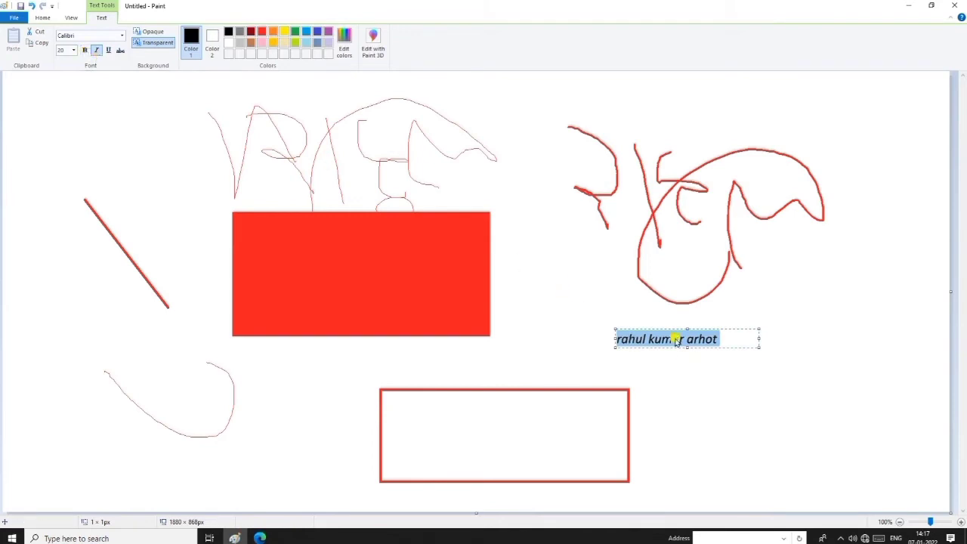
left_click_drag(723, 338, 619, 337)
key("ctrl+b")
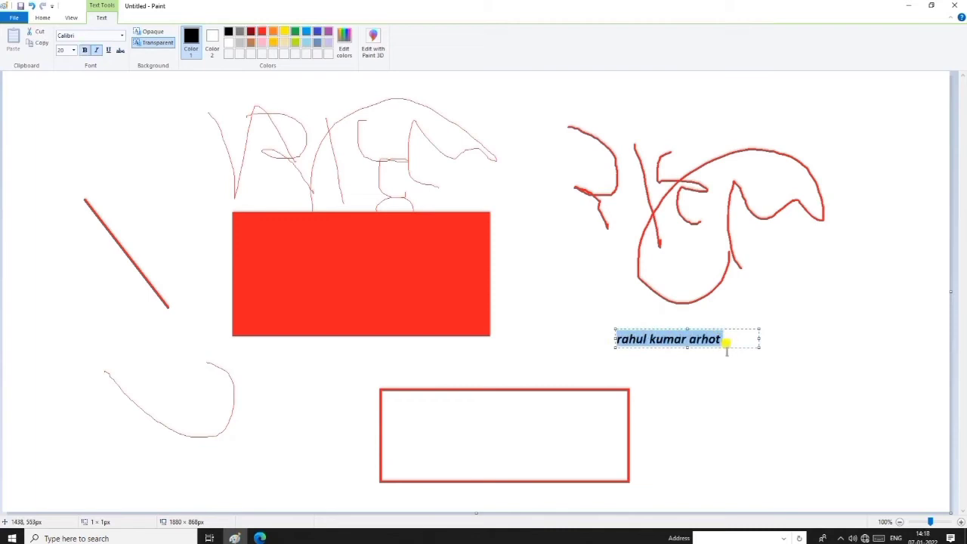
key("ctrl+i")
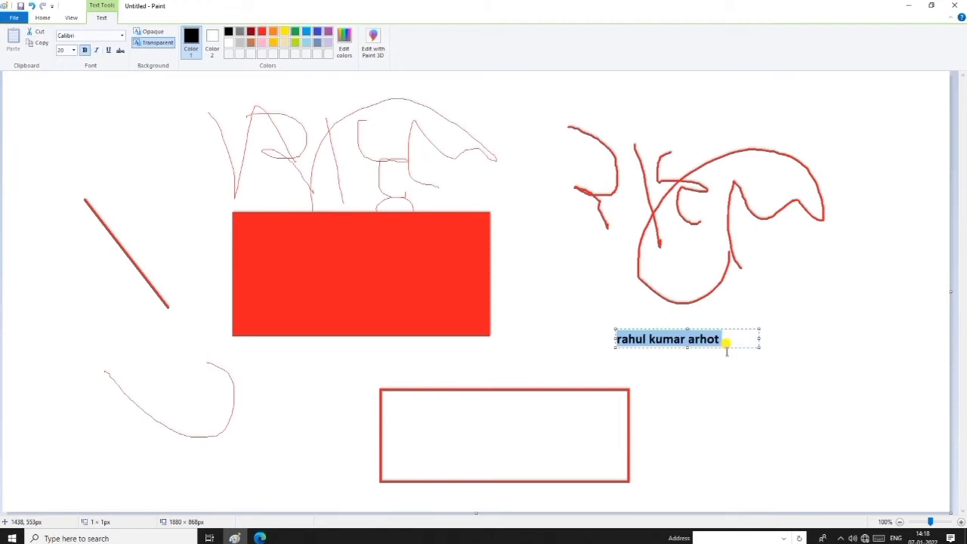
key("ctrl+u")
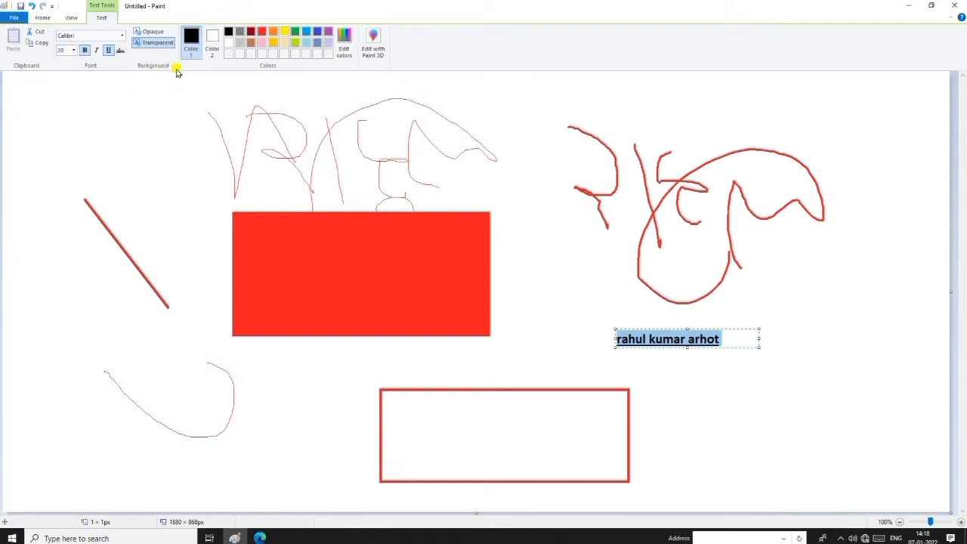
- Commit the underlined name text and switch to the Eraser, enlarged one size
left_click(43, 18)
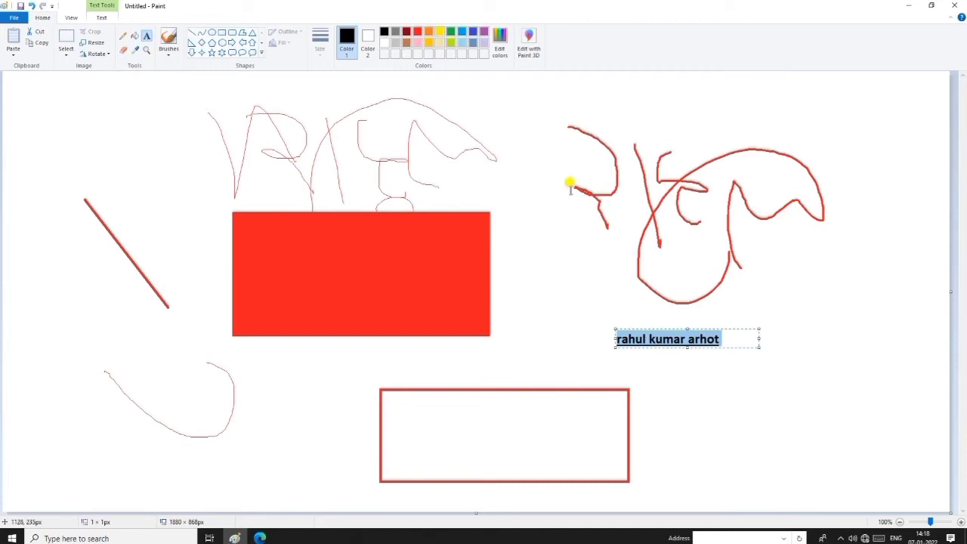
left_click(120, 50)
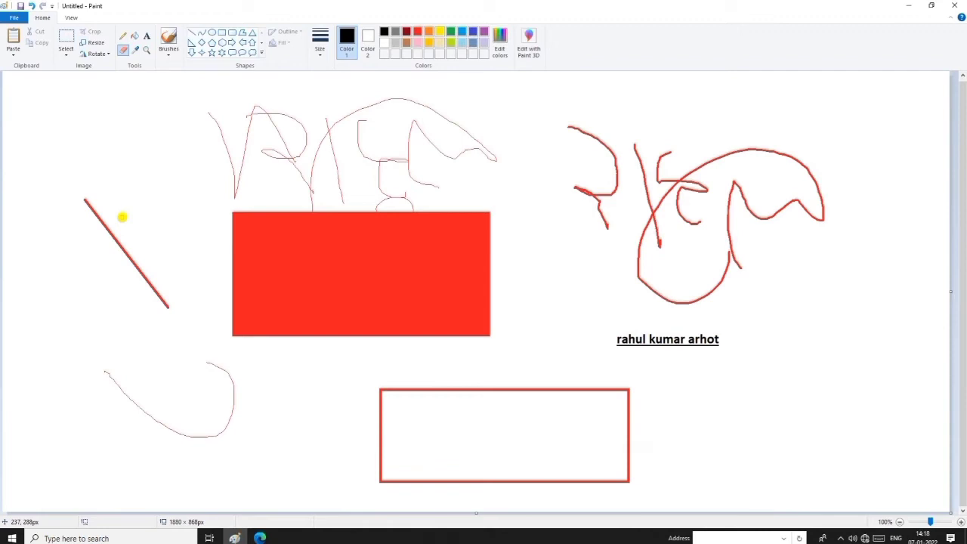
key("ctrl+plus")
key("ctrl+plus")
key("ctrl+plus")
key("ctrl+plus")
key("ctrl+plus")
key("ctrl+plus")
key("ctrl+plus")
key("ctrl+plus")
key("ctrl+plus")
key("ctrl+plus")
key("ctrl+plus")
key("ctrl+plus")
key("ctrl+plus")
key("ctrl+plus")
key("ctrl+plus")
key("ctrl+plus")
key("ctrl+plus")
key("ctrl+plus")
key("ctrl+plus")
key("ctrl+plus")
- Erase the middle of the diagonal red line and most of the thin red sketch, then shrink the eraser
mouse_move(128, 225)
left_mouse_down()
mouse_move(113, 220)
mouse_move(128, 254)
left_mouse_up()
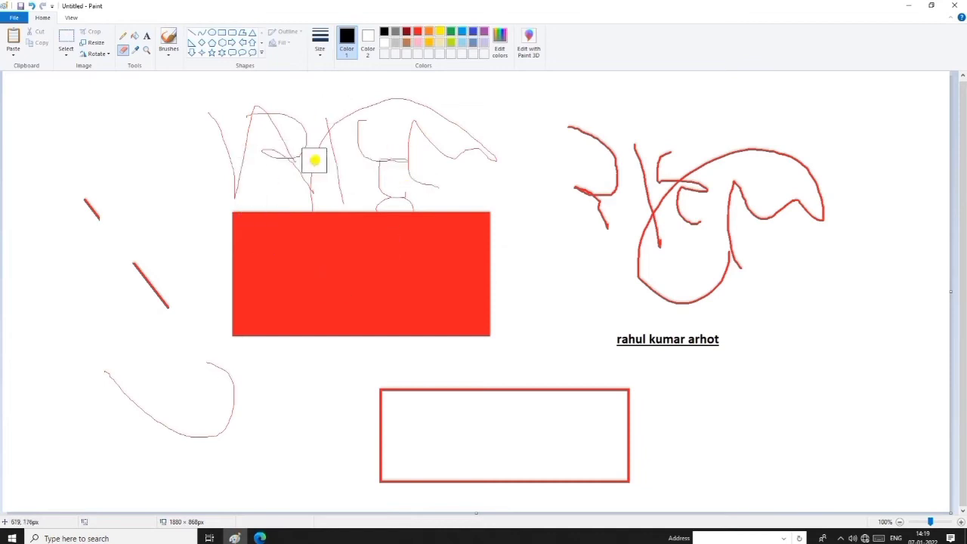
left_click(314, 160)
mouse_move(315, 160)
left_mouse_down()
mouse_move(293, 135)
mouse_move(284, 169)
mouse_move(278, 116)
mouse_move(244, 129)
mouse_move(235, 176)
mouse_move(221, 103)
mouse_move(240, 139)
mouse_move(253, 109)
mouse_move(286, 133)
mouse_move(355, 107)
mouse_move(344, 153)
mouse_move(357, 169)
mouse_move(341, 208)
mouse_move(355, 268)
mouse_move(349, 315)
mouse_move(383, 247)
mouse_move(417, 238)
mouse_move(430, 244)
mouse_move(405, 305)
mouse_move(429, 340)
mouse_move(494, 284)
mouse_move(476, 182)
mouse_move(425, 266)
mouse_move(271, 301)
mouse_move(238, 298)
mouse_move(260, 249)
mouse_move(260, 209)
mouse_move(248, 202)
mouse_move(258, 235)
mouse_move(301, 216)
mouse_move(288, 267)
mouse_move(325, 320)
mouse_move(358, 315)
mouse_move(405, 341)
mouse_move(374, 362)
mouse_move(425, 299)
mouse_move(470, 283)
mouse_move(458, 322)
mouse_move(477, 294)
mouse_move(486, 207)
mouse_move(427, 230)
mouse_move(401, 225)
mouse_move(315, 166)
mouse_move(334, 181)
mouse_move(305, 212)
mouse_move(148, 278)
mouse_move(96, 252)
mouse_move(74, 180)
mouse_move(120, 280)
mouse_move(164, 334)
mouse_move(134, 291)
left_mouse_up()
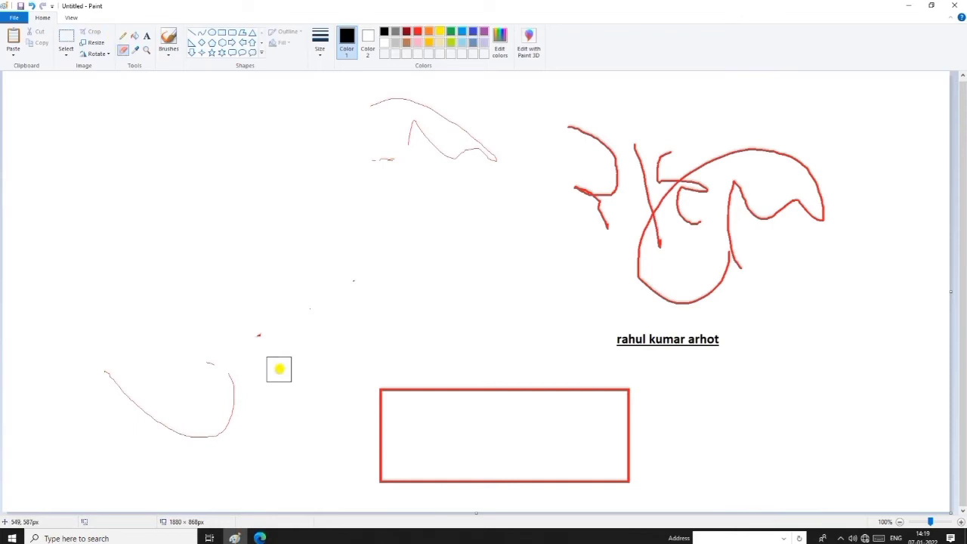
key("ctrl+minus")
key("ctrl+minus")
key("ctrl+minus")
key("ctrl+minus")
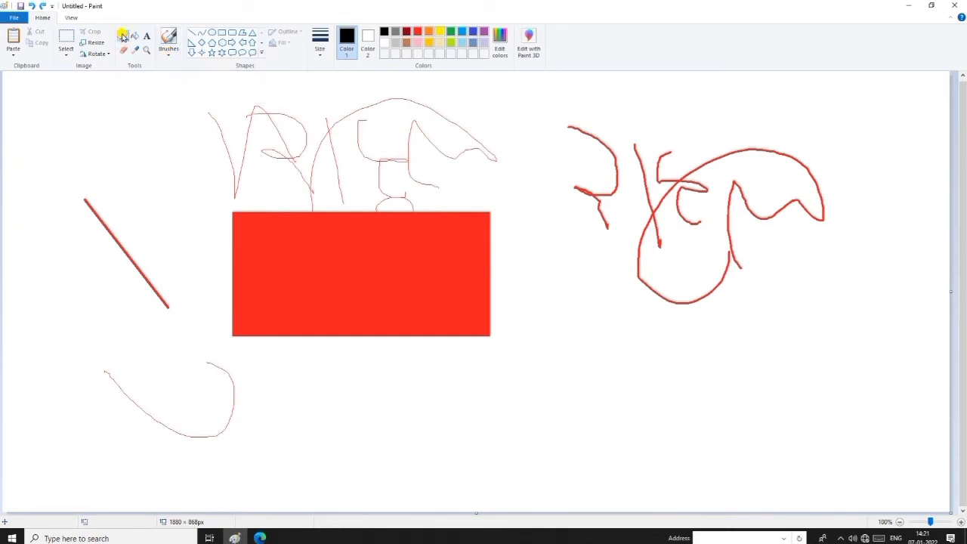
- Draw black pencil doodles at the upper left: a loop, a vertical stroke and a curve
mouse_move(101, 125)
left_mouse_down()
mouse_move(92, 177)
mouse_move(140, 201)
left_mouse_up()
left_click_drag(150, 131, 150, 161)
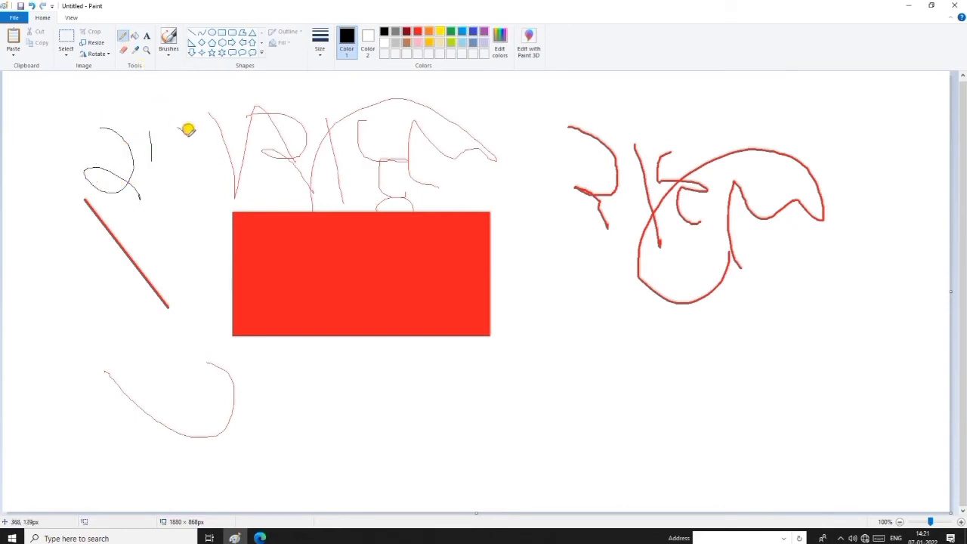
mouse_move(188, 130)
left_mouse_down()
mouse_move(205, 155)
mouse_move(191, 160)
mouse_move(196, 228)
mouse_move(131, 139)
mouse_move(224, 96)
mouse_move(237, 134)
mouse_move(224, 138)
mouse_move(217, 165)
left_mouse_up()
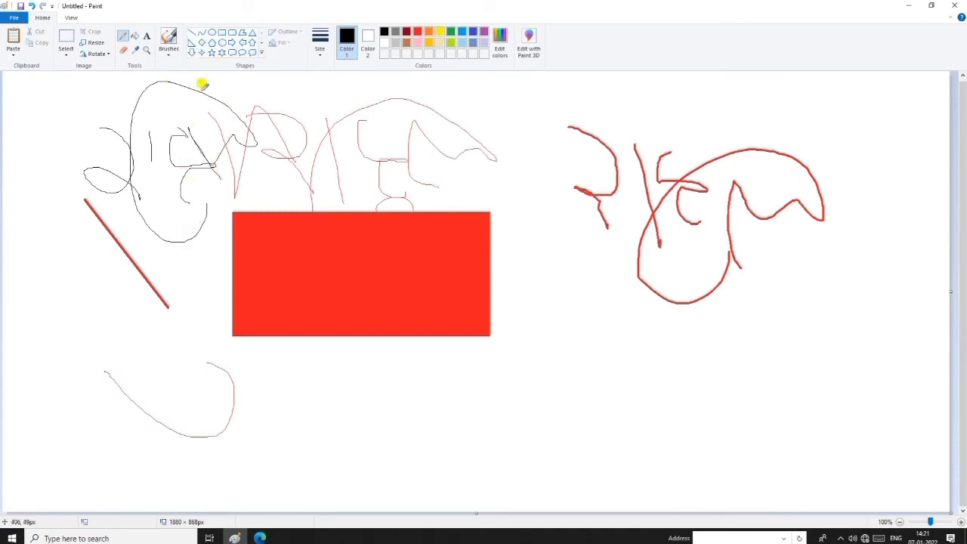
- With a dotted brush, scribble a looping stroke, diagonal line and hook at the lower right
left_click(167, 54)
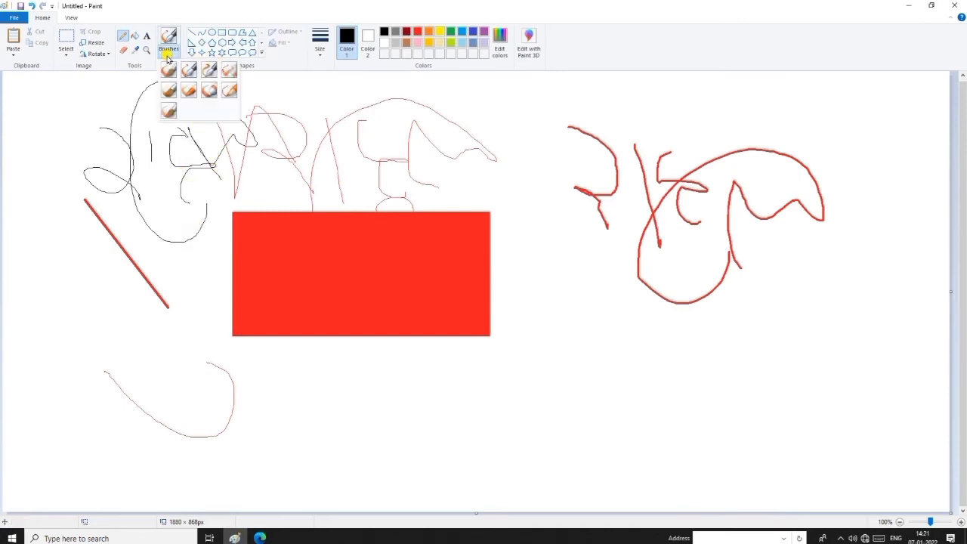
left_click(231, 70)
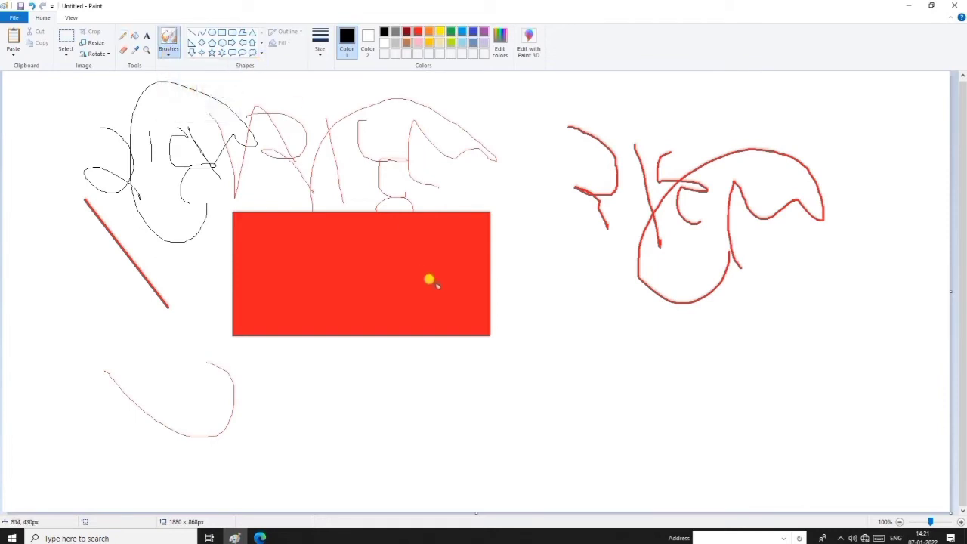
mouse_move(512, 374)
left_mouse_down()
mouse_move(552, 441)
mouse_move(506, 427)
mouse_move(602, 448)
left_mouse_up()
left_click_drag(588, 384, 659, 445)
mouse_move(657, 354)
left_mouse_down()
mouse_move(734, 388)
mouse_move(695, 421)
mouse_move(747, 415)
mouse_move(748, 484)
mouse_move(676, 376)
mouse_move(853, 357)
mouse_move(803, 346)
mouse_move(741, 355)
mouse_move(713, 386)
left_mouse_up()
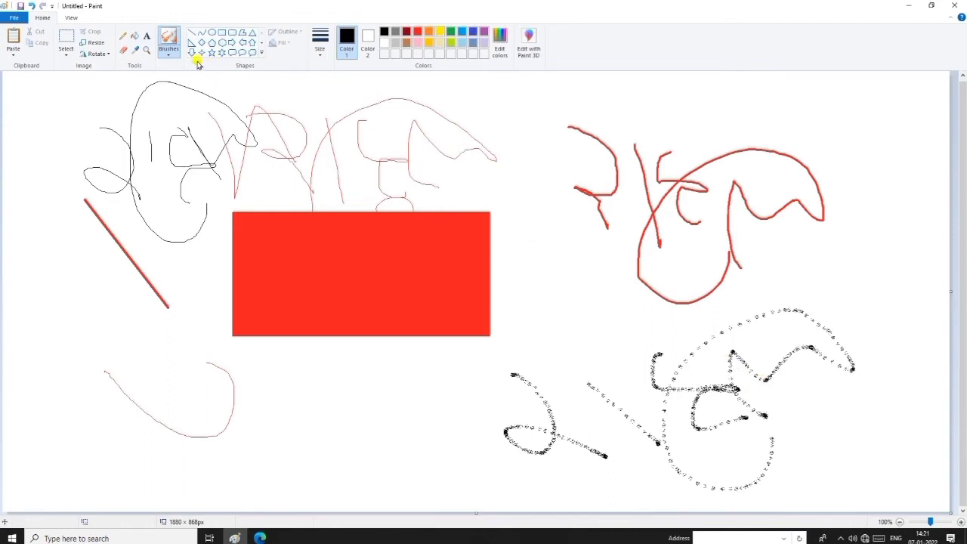
- With a solid brush, draw a black loop and hooked stroke below the rectangle
left_click(167, 59)
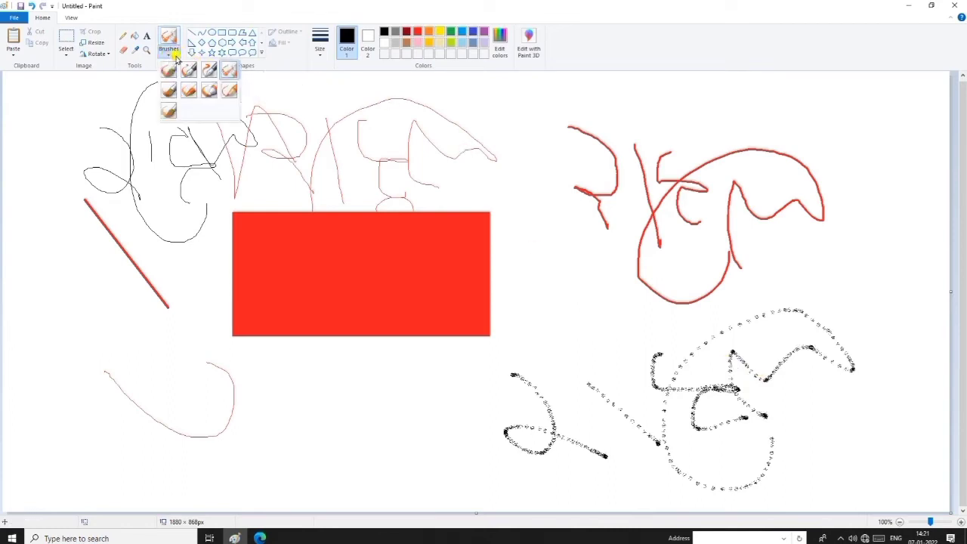
left_click(176, 70)
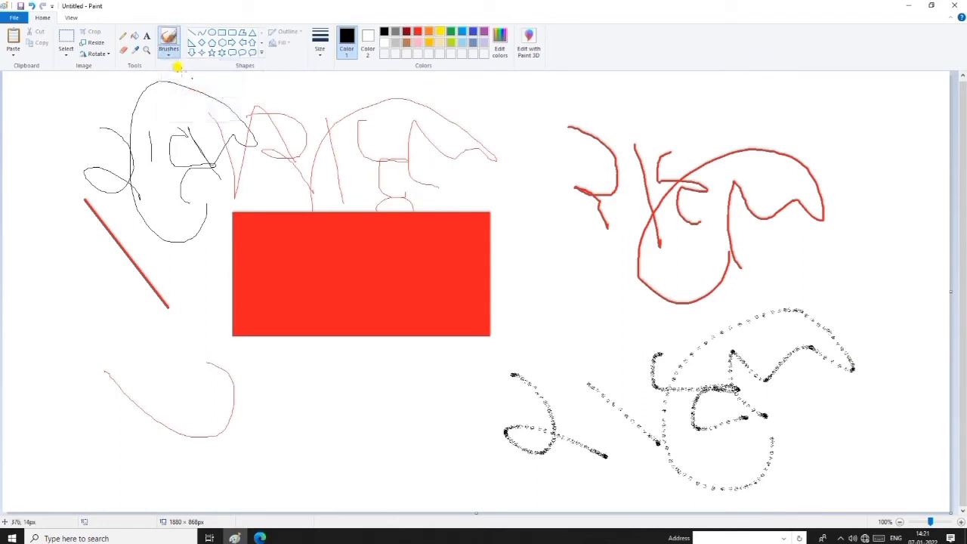
mouse_move(308, 393)
left_mouse_down()
mouse_move(384, 416)
mouse_move(317, 445)
mouse_move(413, 444)
left_mouse_up()
mouse_move(404, 373)
left_mouse_down()
mouse_move(441, 423)
mouse_move(440, 365)
mouse_move(525, 438)
mouse_move(568, 403)
mouse_move(501, 376)
mouse_move(532, 446)
left_mouse_up()
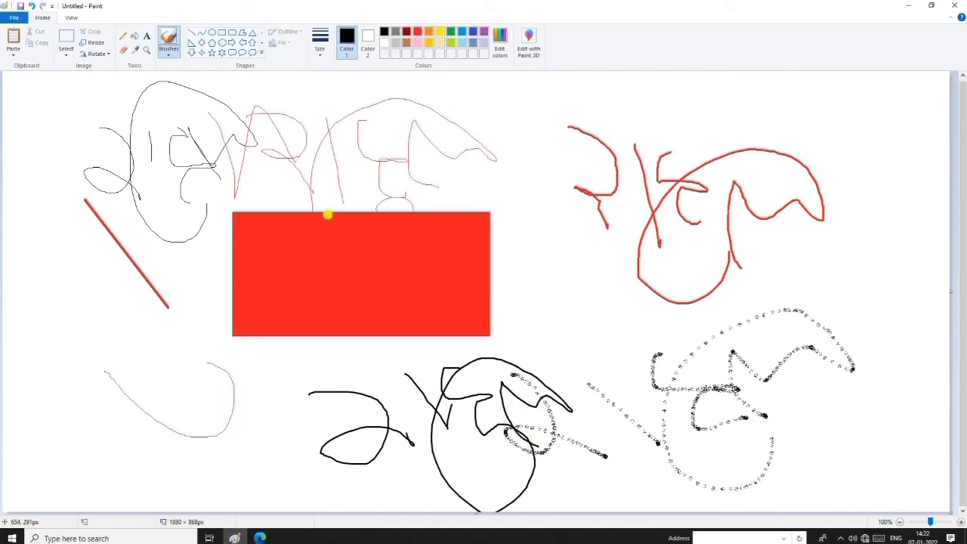
- Discard the doodled picture without saving, leaving a fresh blank Untitled canvas
key("alt+F4")
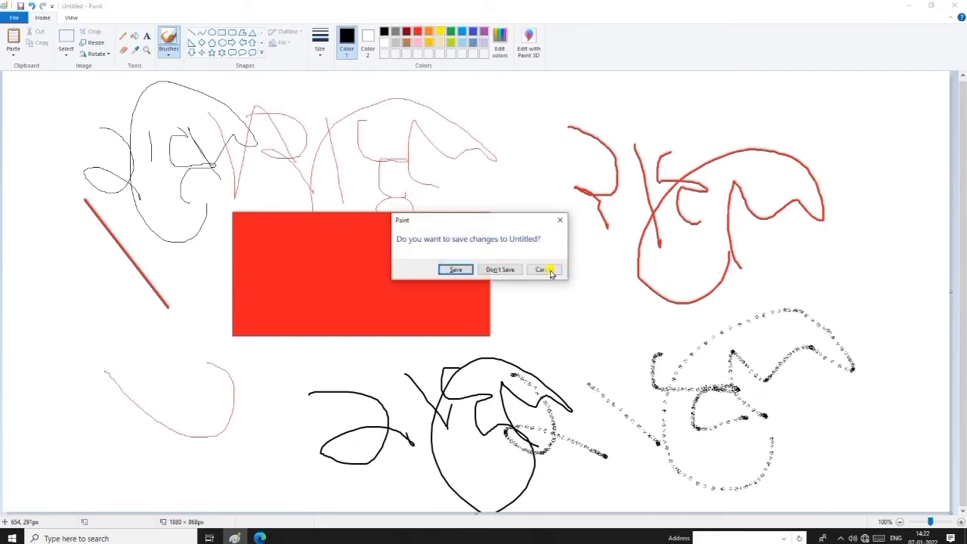
left_click(495, 269)
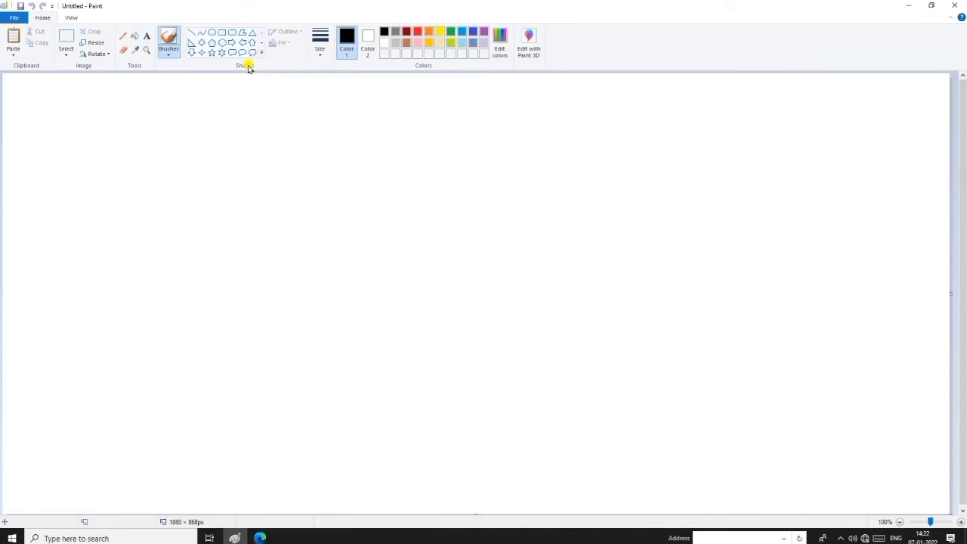
- Draw a black rectangle outline and resize it into a wide, thin 1279 × 101 px bar
left_click(223, 33)
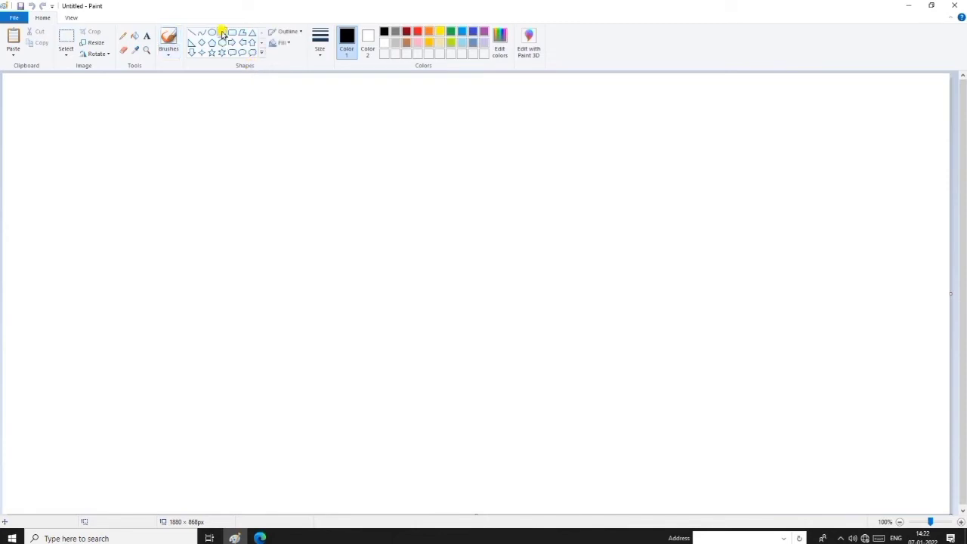
left_click_drag(174, 179, 650, 295)
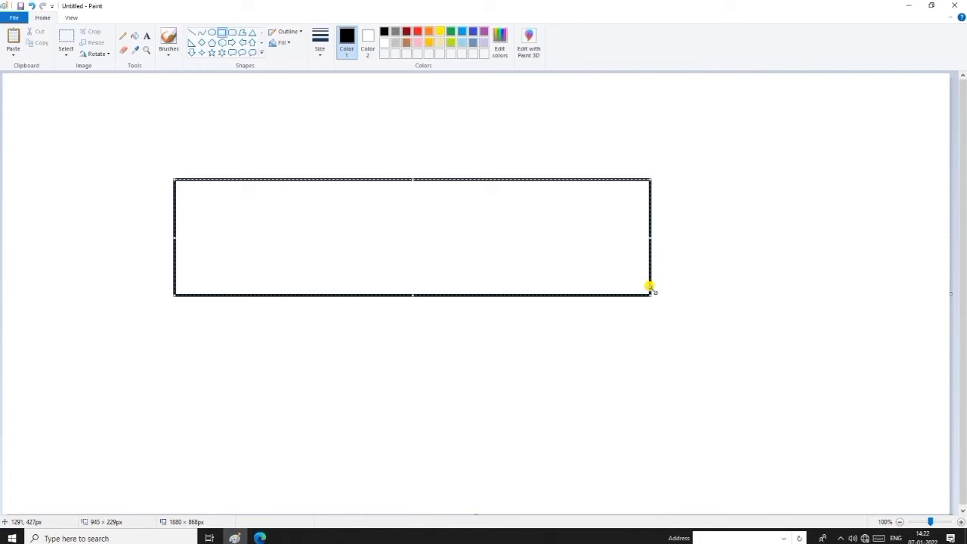
left_click_drag(650, 286, 816, 229)
left_click_drag(723, 190, 723, 225)
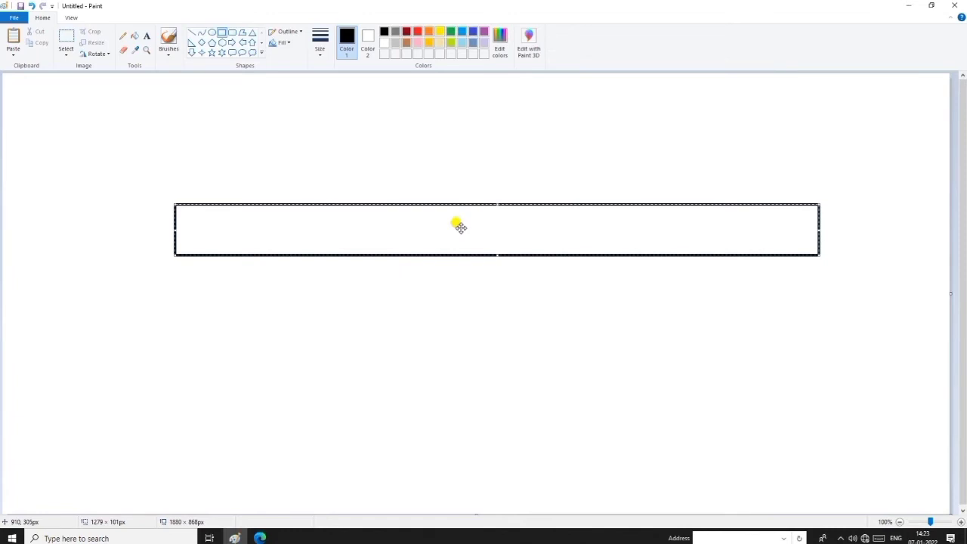
- Move the thin bar up and slightly left into the upper middle of the canvas
left_click_drag(460, 226, 421, 121)
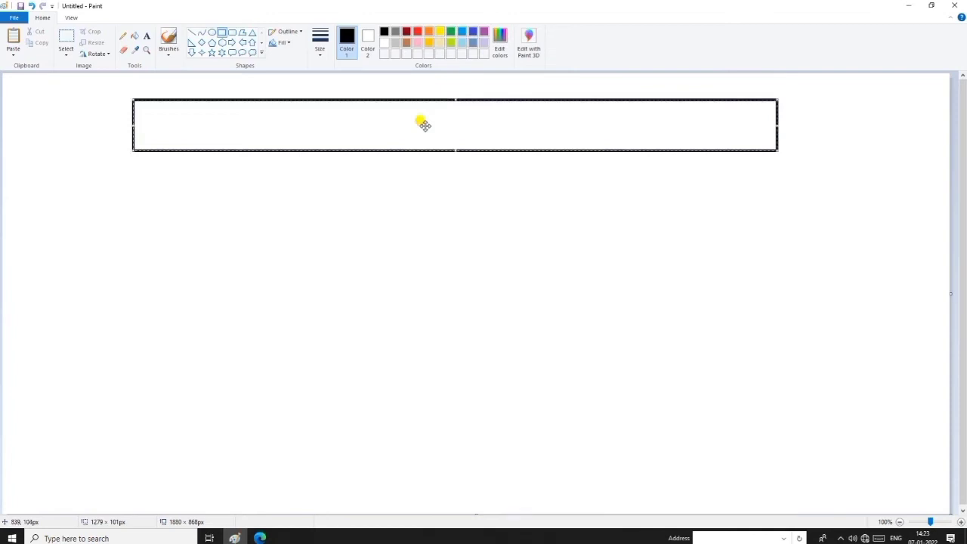
left_click_drag(424, 124, 424, 160)
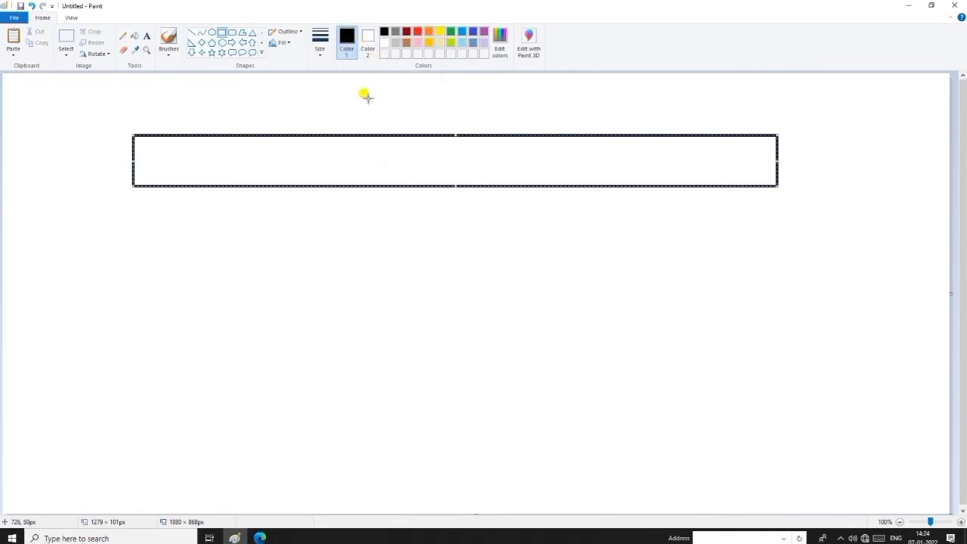
- Flood-fill the bar orange, then recolour the whole bar solid lime green, border included
left_click(368, 42)
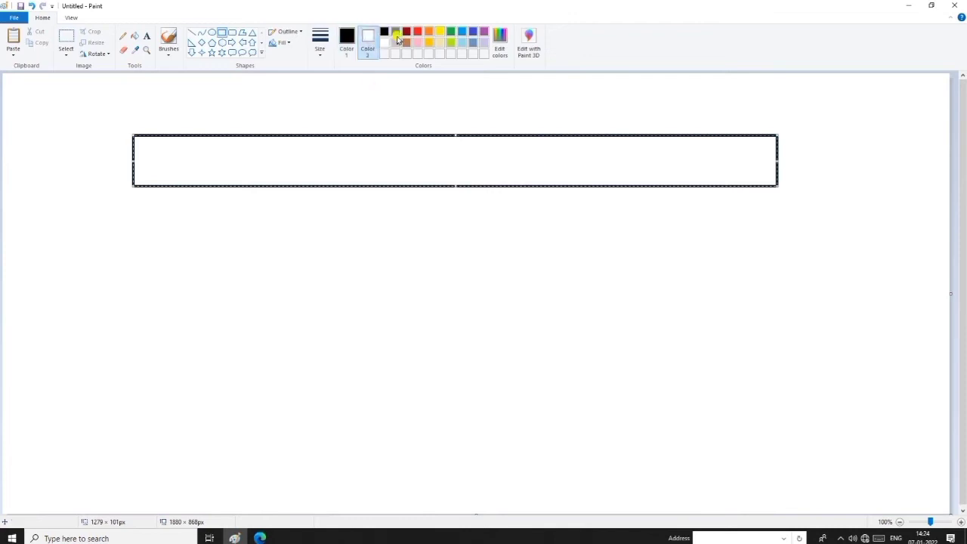
left_click(428, 32)
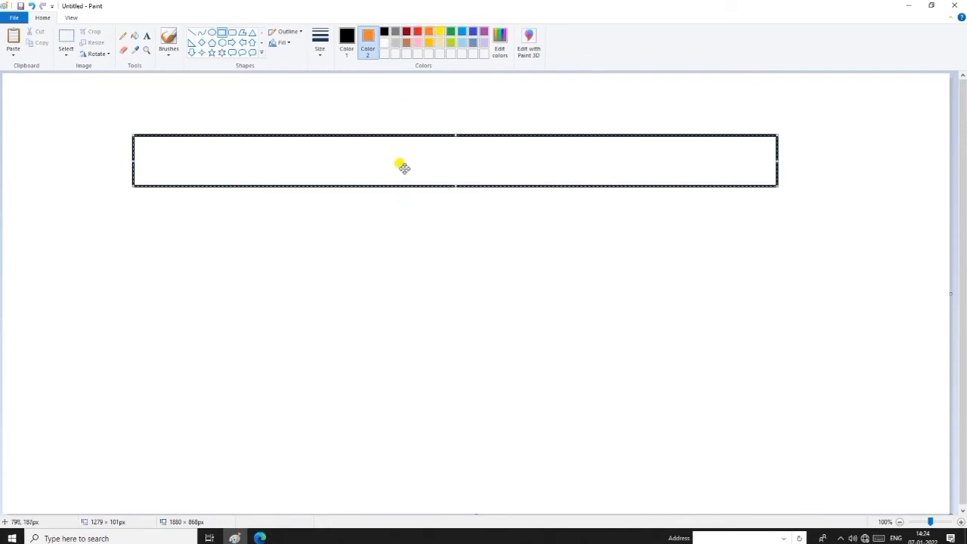
left_click(137, 37)
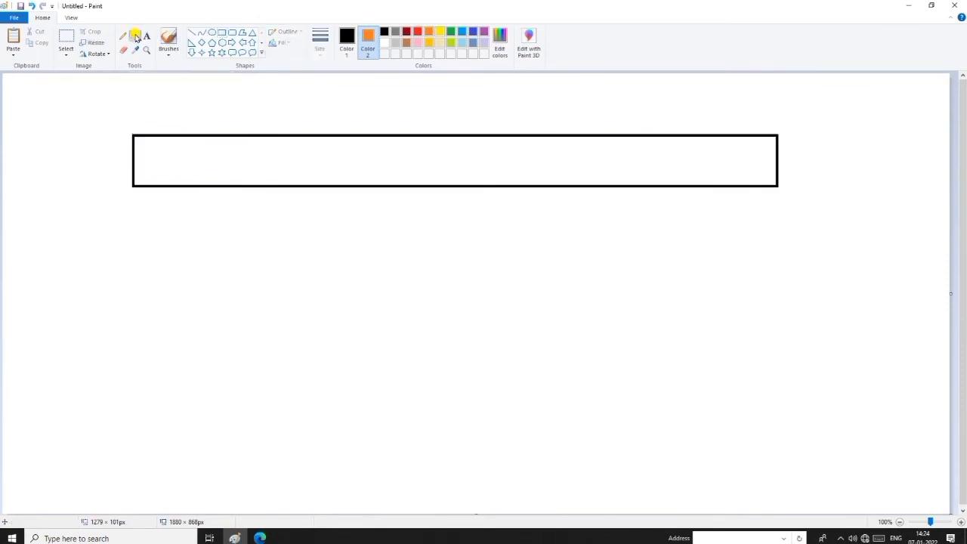
left_click(368, 151)
right_click(368, 152)
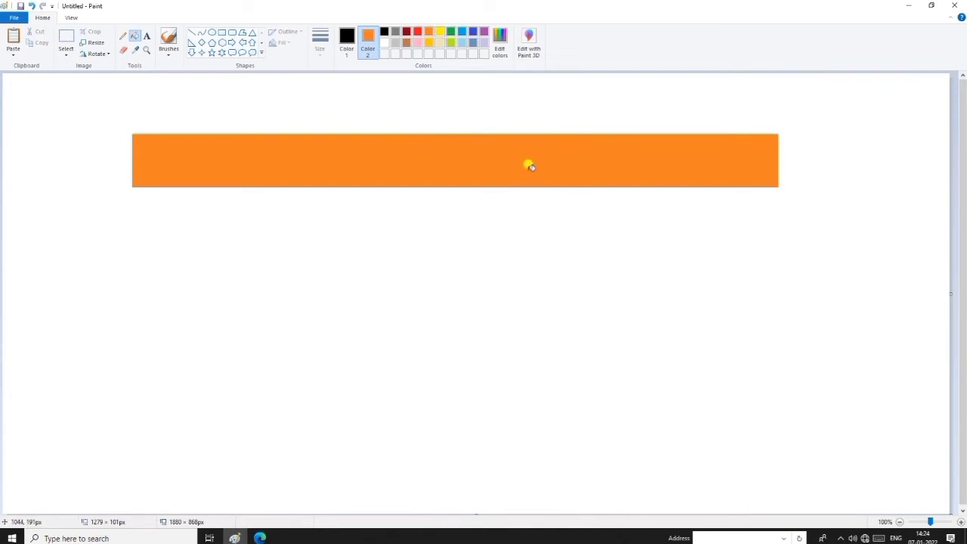
left_click(368, 37)
left_click(453, 43)
right_click(444, 155)
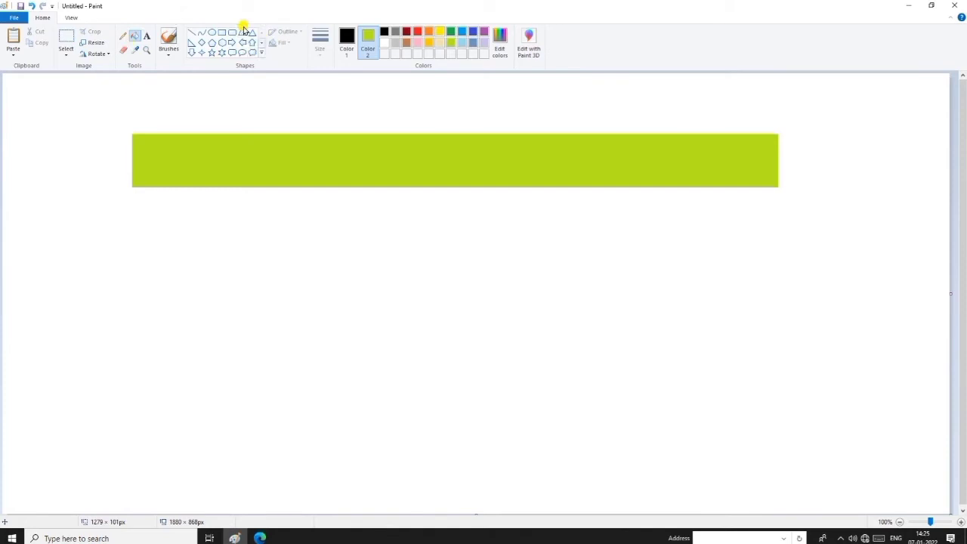
- Draw a vertical curve below the bar and bend it into a gentle outward bow
left_click(201, 34)
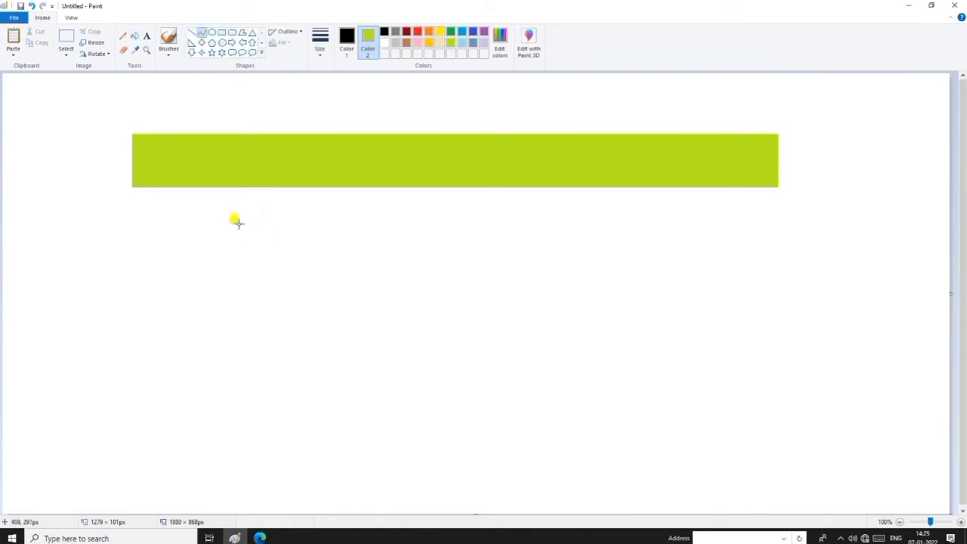
left_click_drag(238, 223, 238, 468)
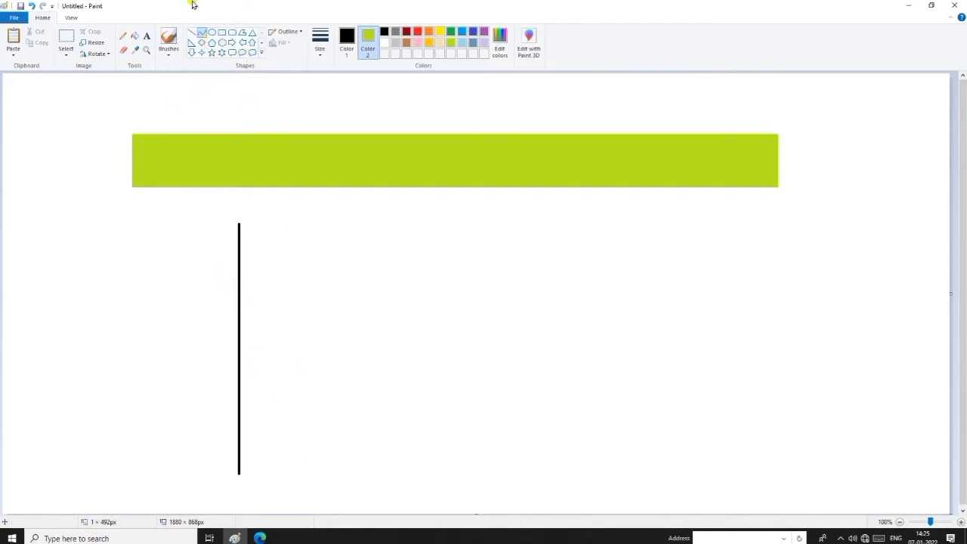
mouse_move(343, 285)
left_mouse_down()
mouse_move(358, 222)
mouse_move(356, 353)
mouse_move(279, 291)
mouse_move(252, 304)
left_mouse_up()
left_click(323, 302)
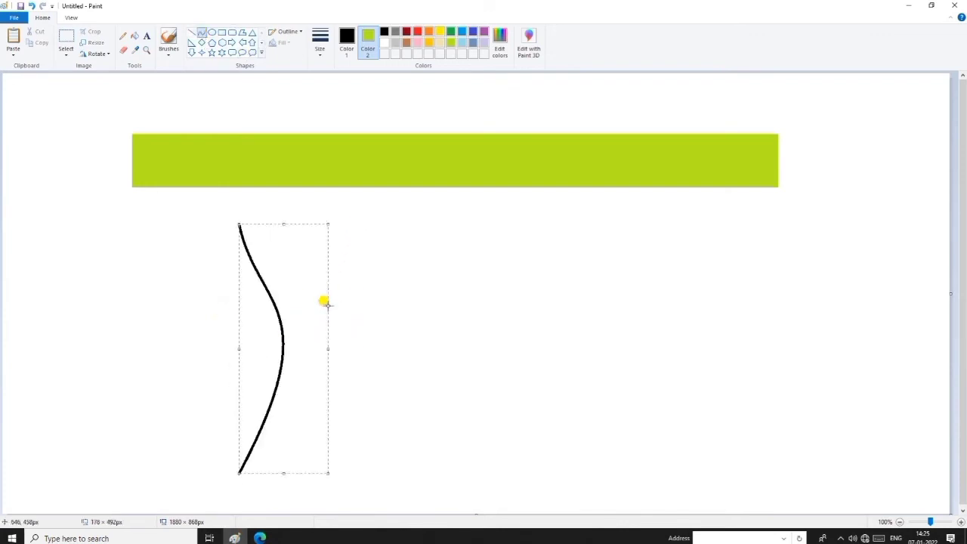
left_click_drag(285, 365, 259, 361)
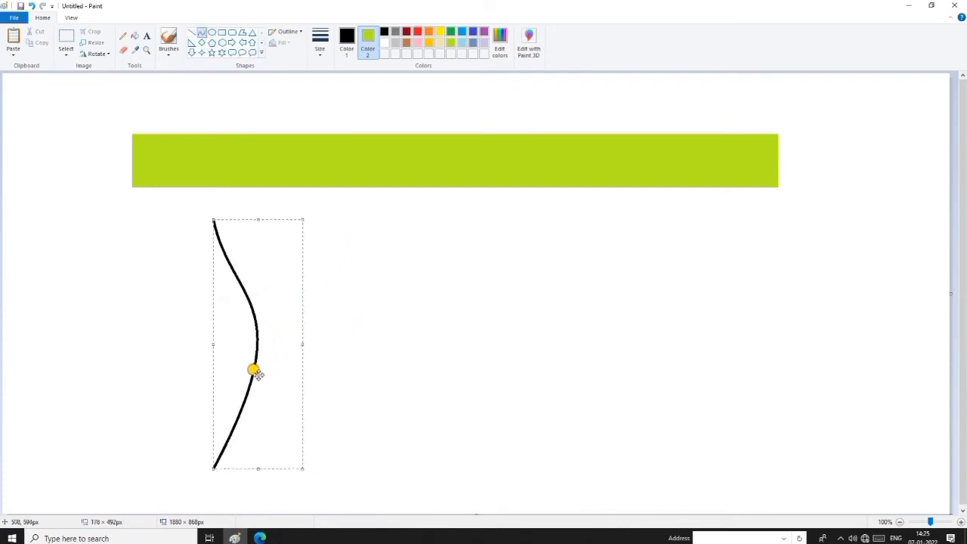
- Draw an S-shaped curve to the right of the bow, undoing a stray straight line first
left_click(201, 32)
mouse_move(454, 215)
left_mouse_down()
mouse_move(436, 458)
mouse_move(441, 451)
left_mouse_up()
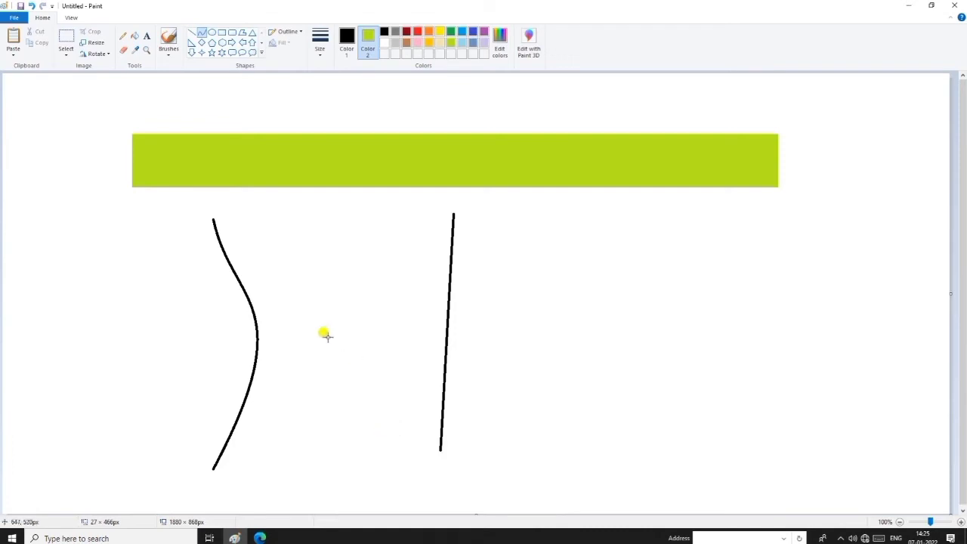
key("ctrl+z")
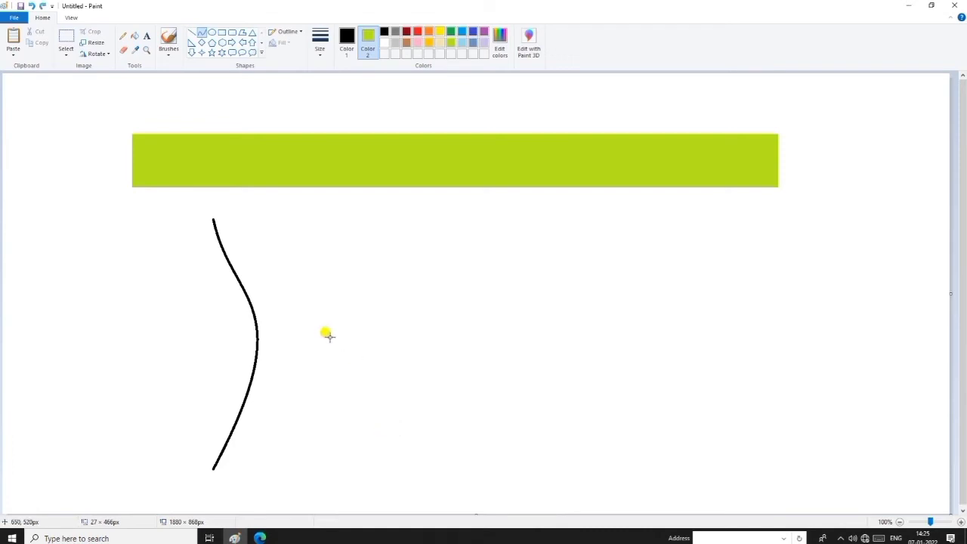
left_click(204, 34)
left_click_drag(429, 239, 428, 480)
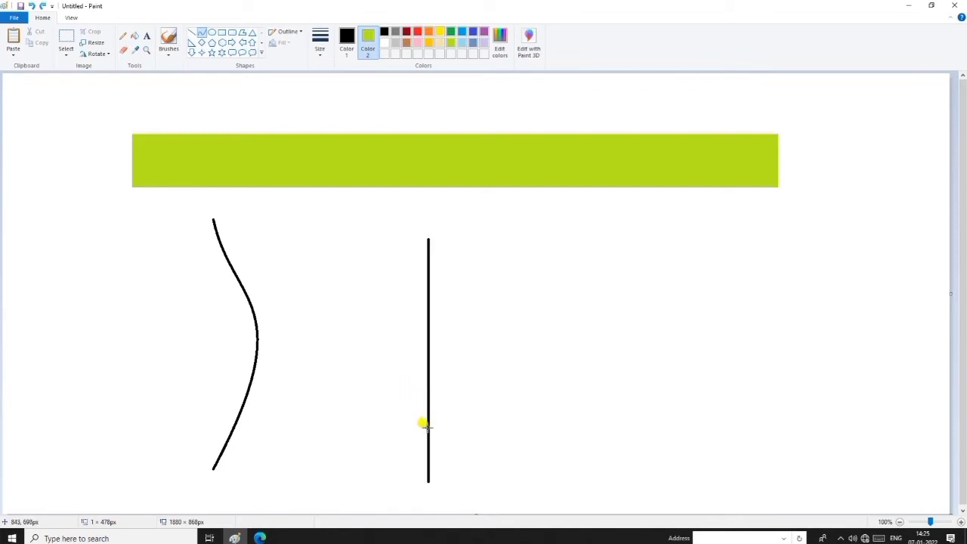
left_click_drag(423, 421, 509, 401)
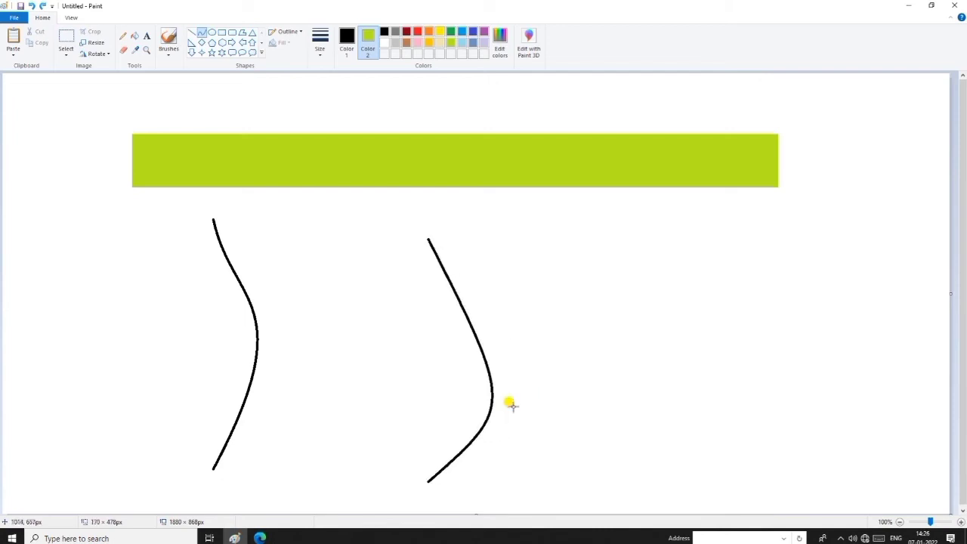
left_click_drag(462, 313, 284, 337)
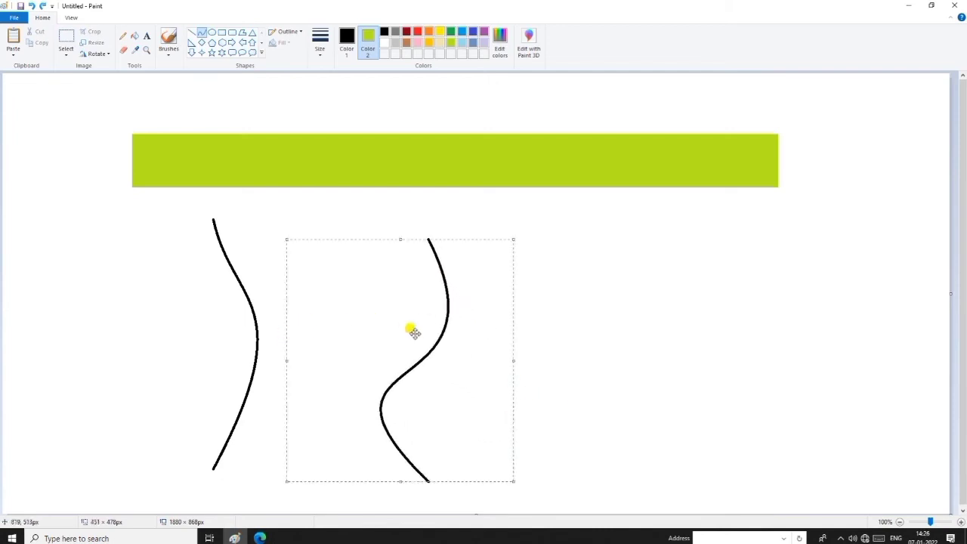
left_click_drag(414, 333, 442, 356)
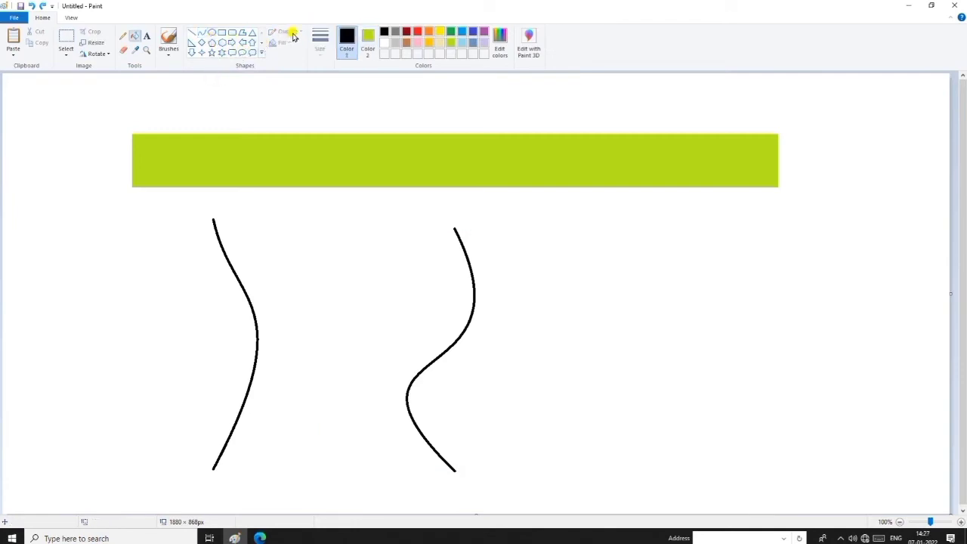
- Draw an oval right of the S-curve with an Oil outline and a textured lime fill
left_click(212, 33)
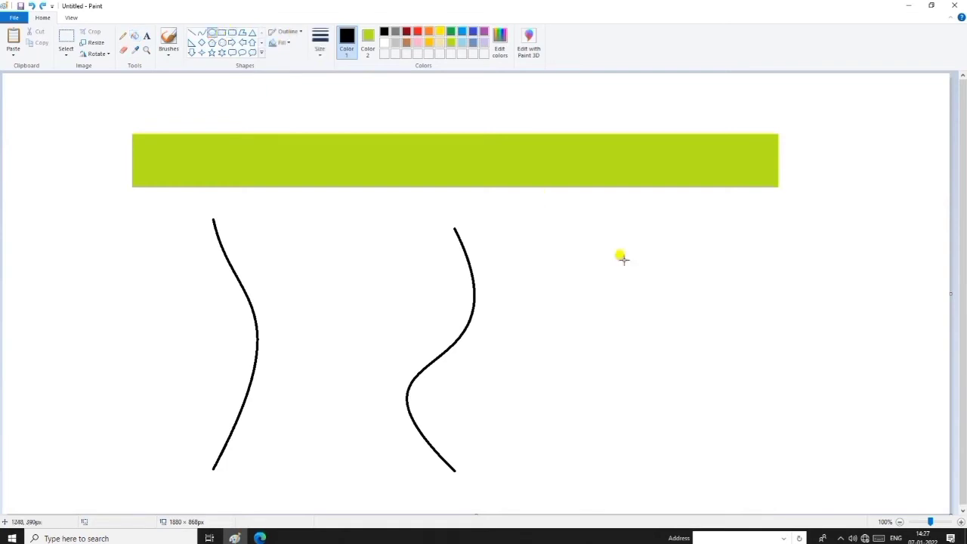
mouse_move(506, 242)
left_mouse_down()
mouse_move(597, 350)
mouse_move(756, 334)
left_mouse_up()
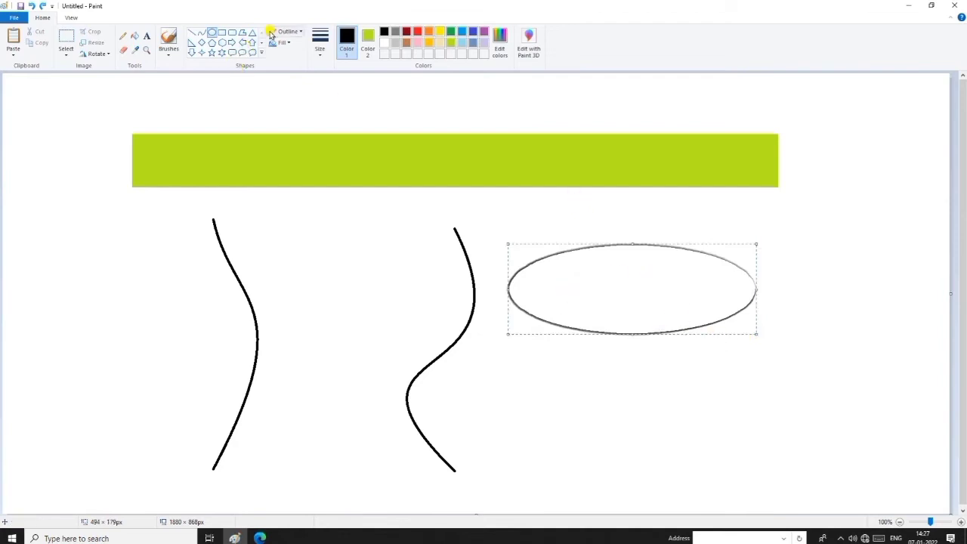
left_click(300, 33)
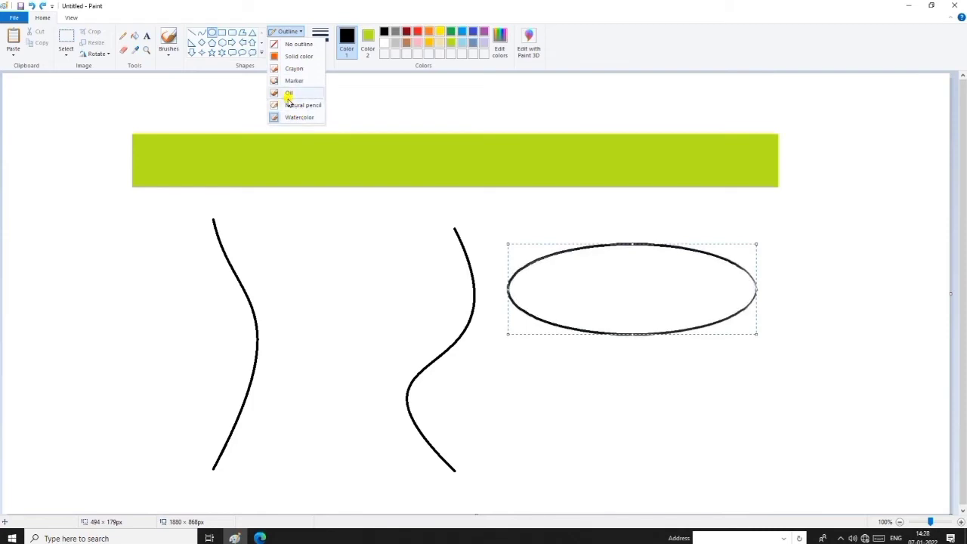
left_click(288, 95)
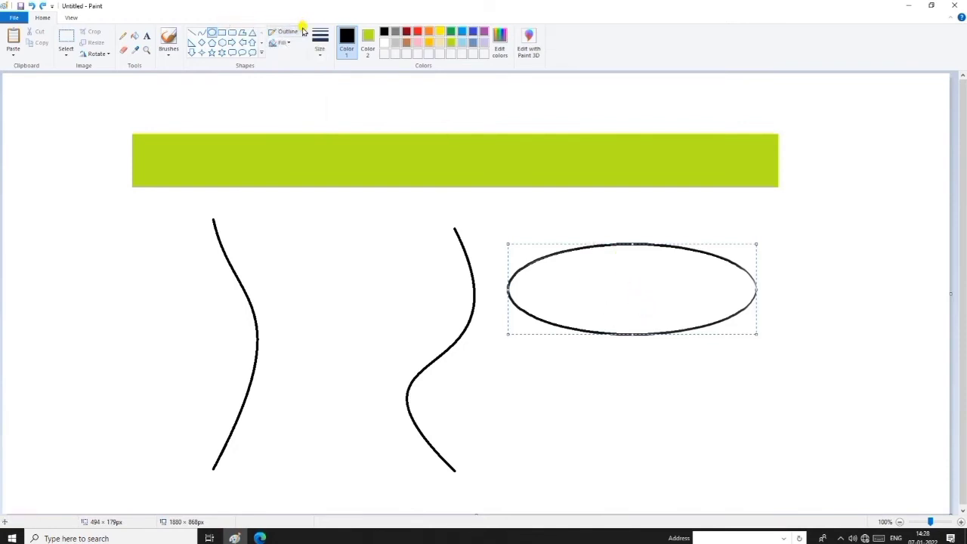
left_click(288, 47)
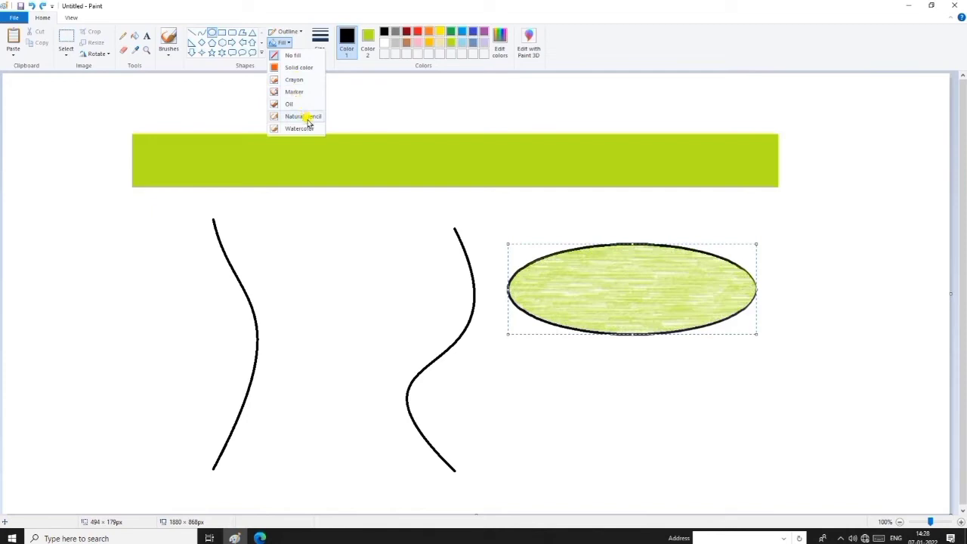
left_click(300, 129)
left_click_drag(654, 307, 643, 320)
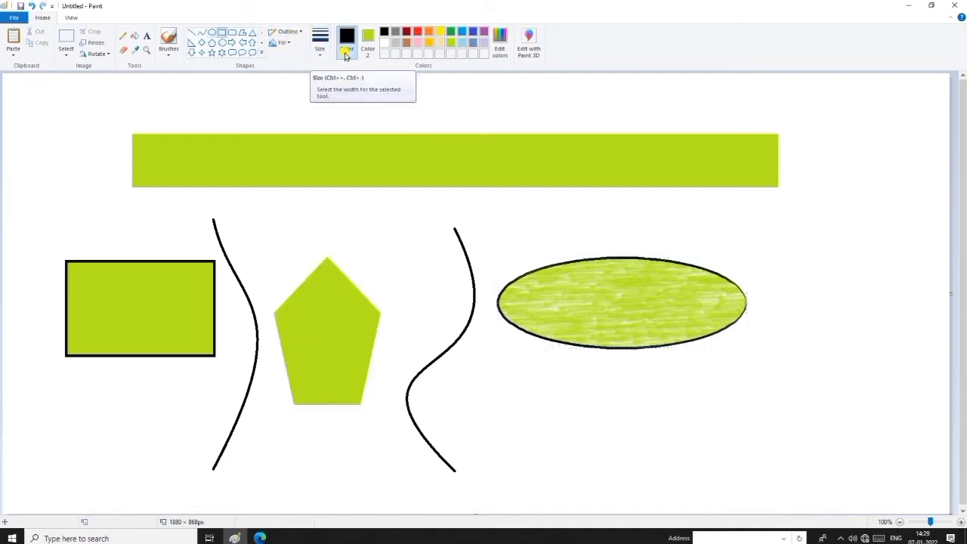
- Draw a green oval below the textured oval with a thin, second-width black outline
left_click(318, 57)
left_click(320, 57)
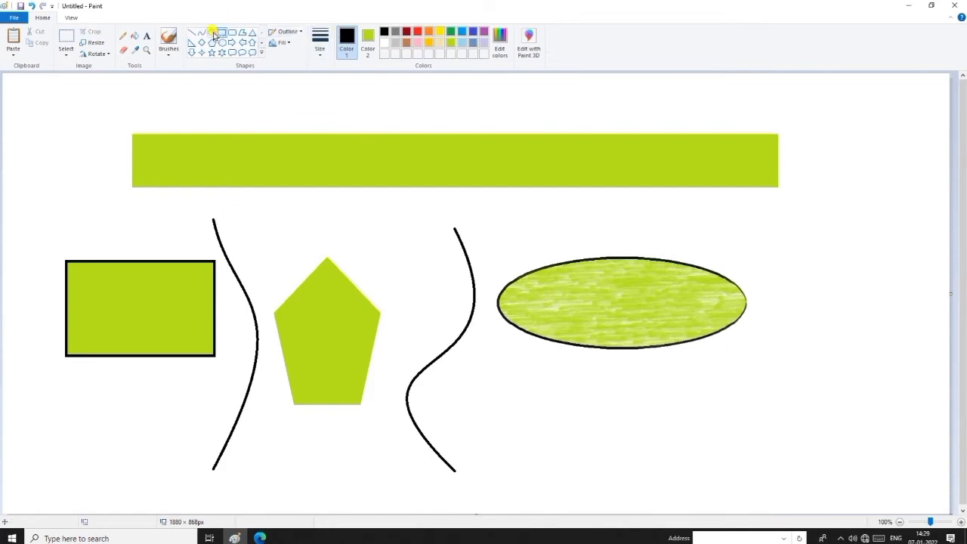
left_click(319, 47)
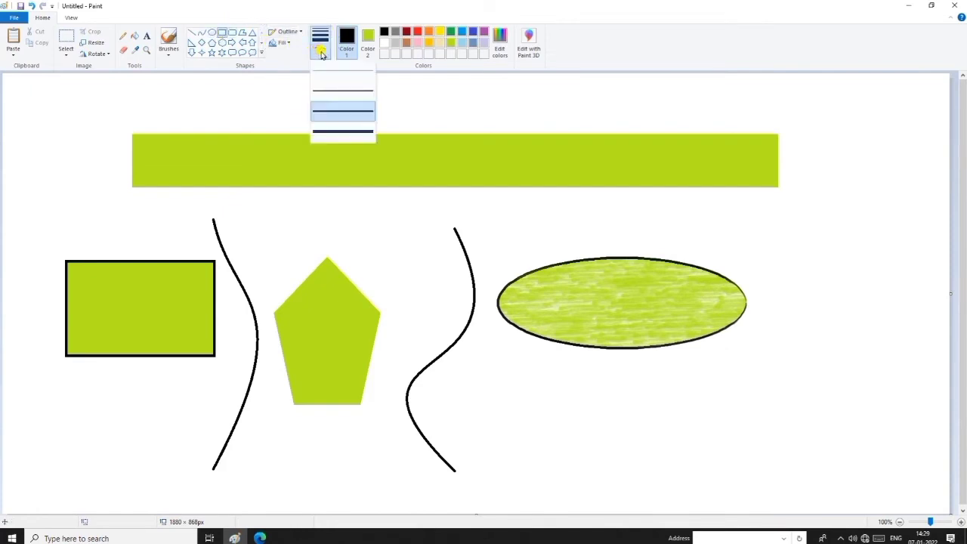
left_click(344, 131)
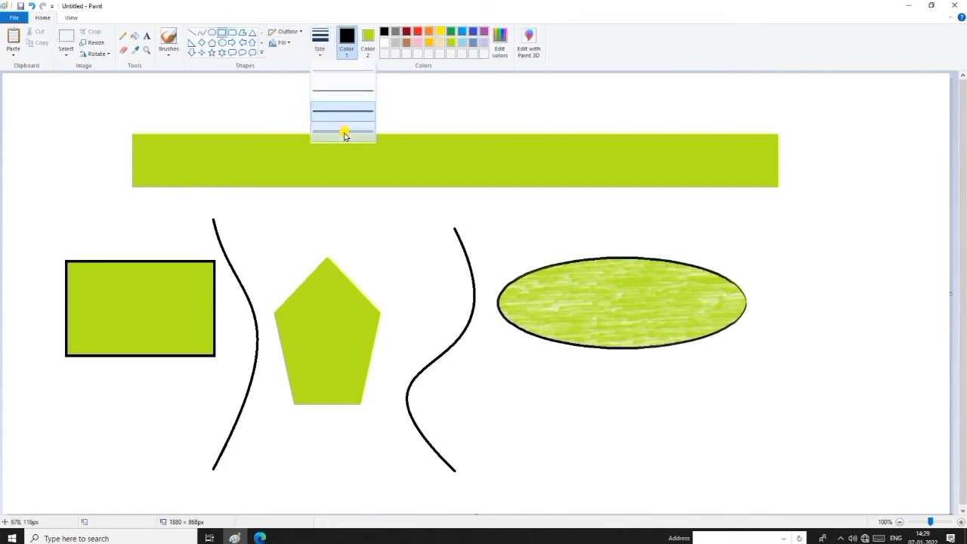
left_click(213, 35)
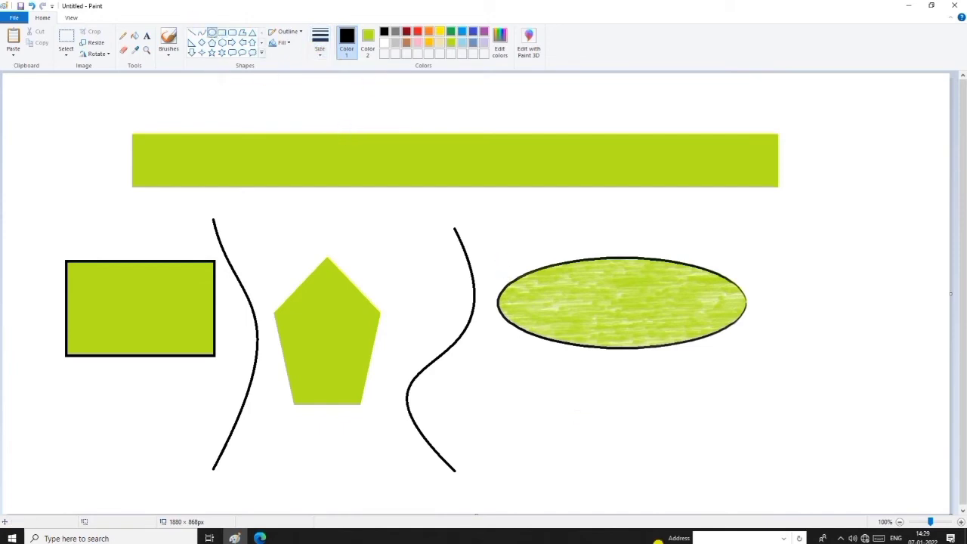
mouse_move(590, 401)
left_mouse_down()
mouse_move(826, 499)
mouse_move(794, 489)
left_mouse_up()
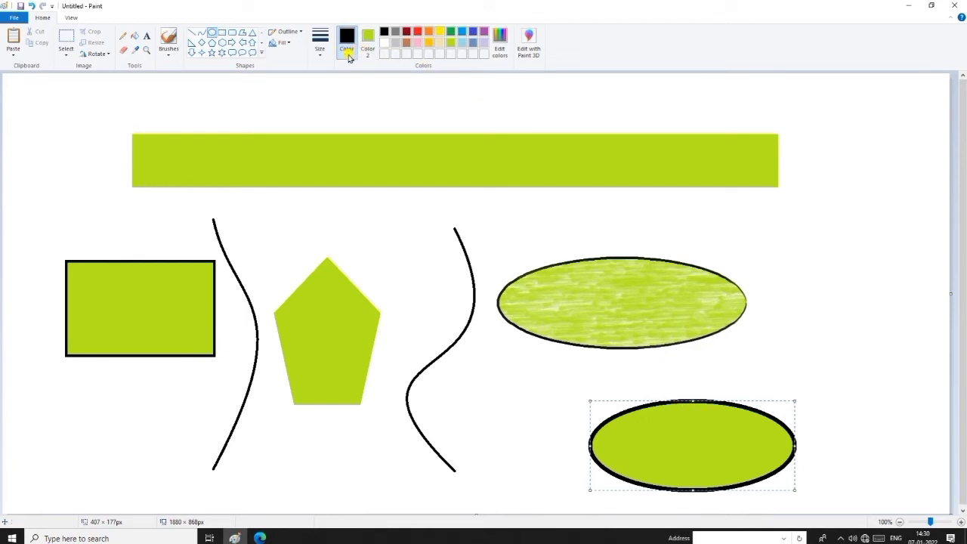
left_click(320, 59)
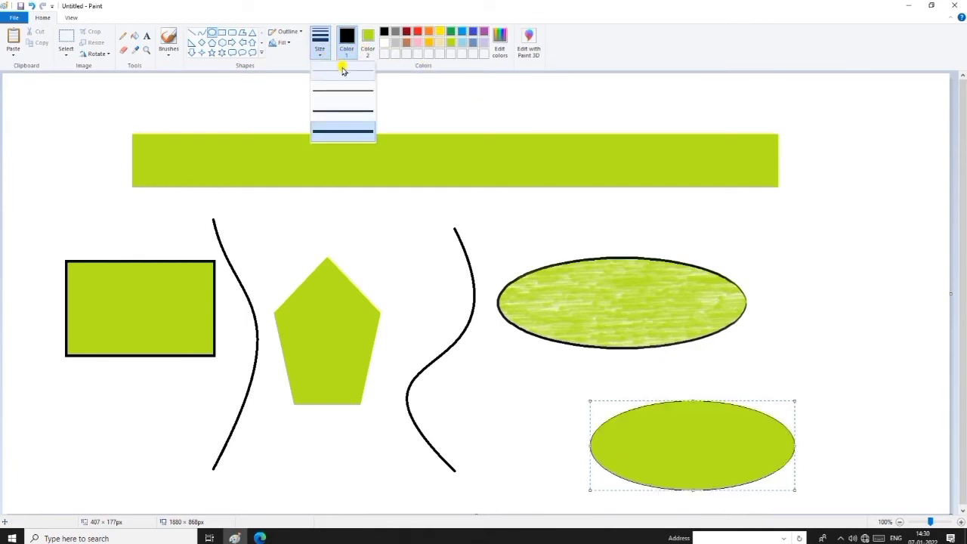
left_click(341, 69)
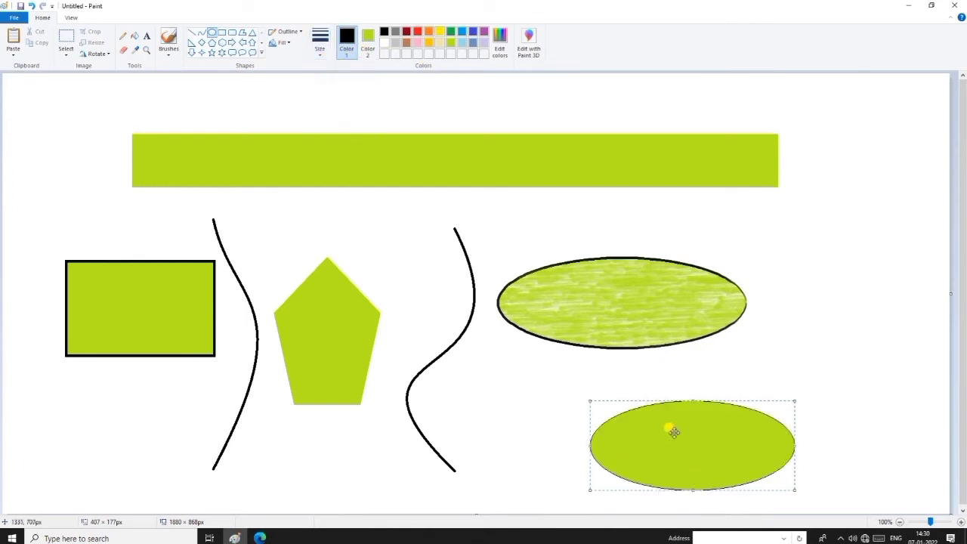
left_click(320, 58)
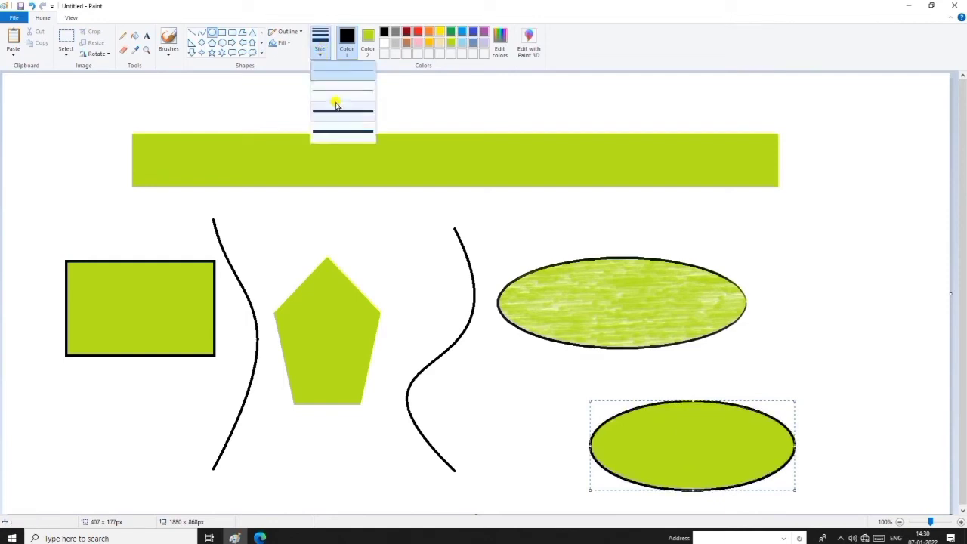
left_click(339, 90)
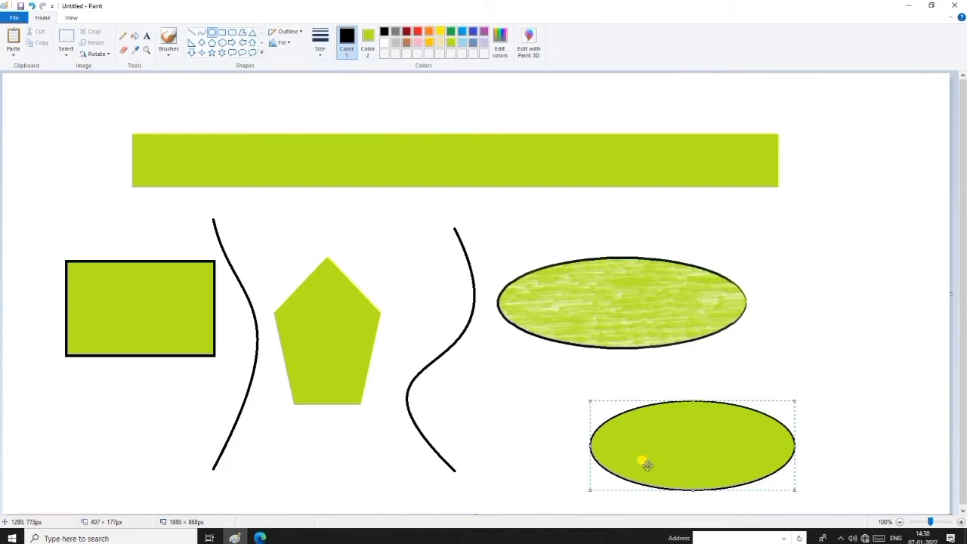
- Discard the drawing unsaved and draw a 694 × 206 px orange-outlined ellipse near the top
key("alt+F4")
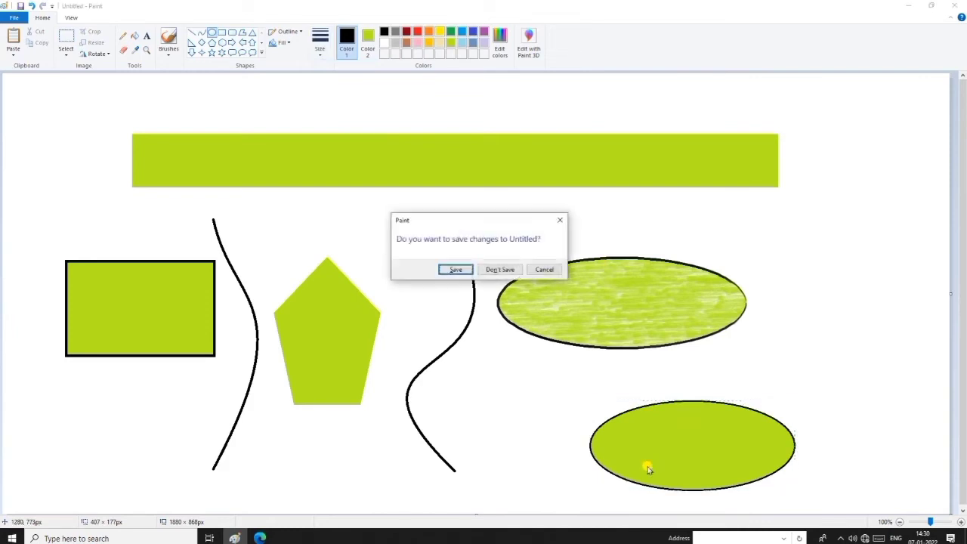
left_click(501, 270)
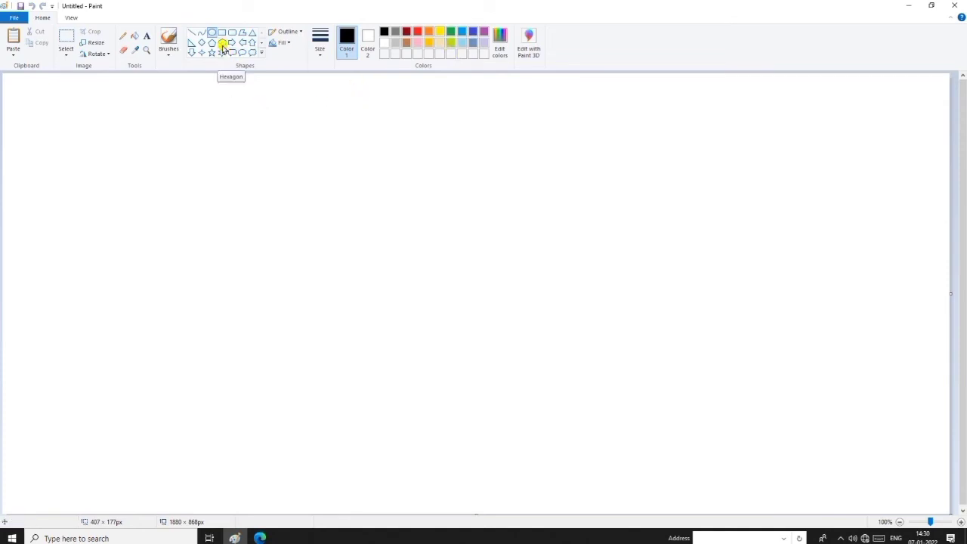
left_click(431, 35)
left_click_drag(275, 146, 621, 247)
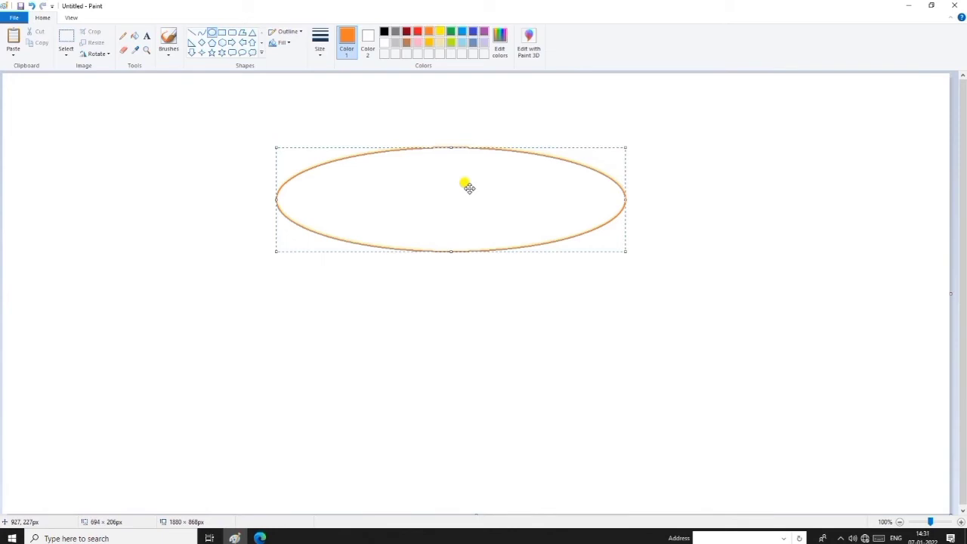
- Give the ellipse a light-blue fill and commit it to the canvas
left_click(368, 47)
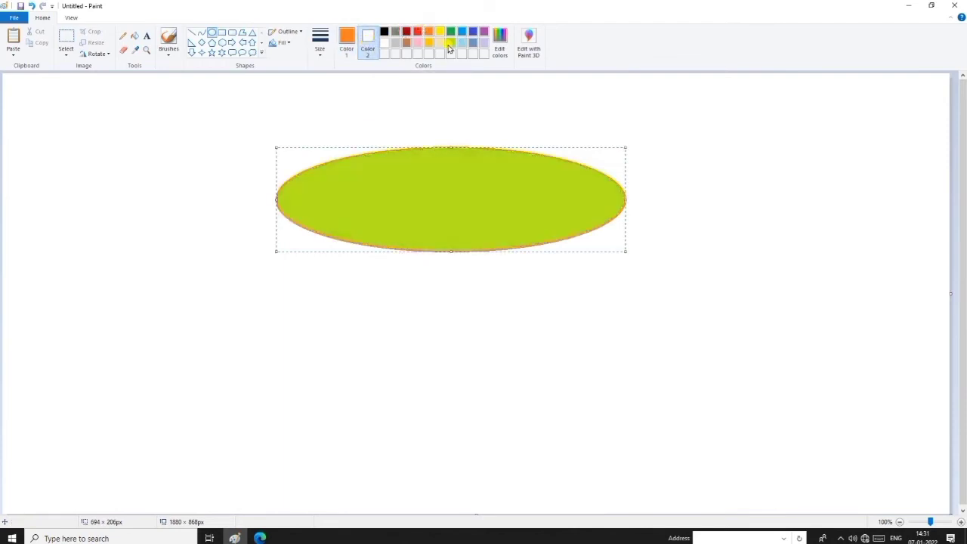
left_click(463, 43)
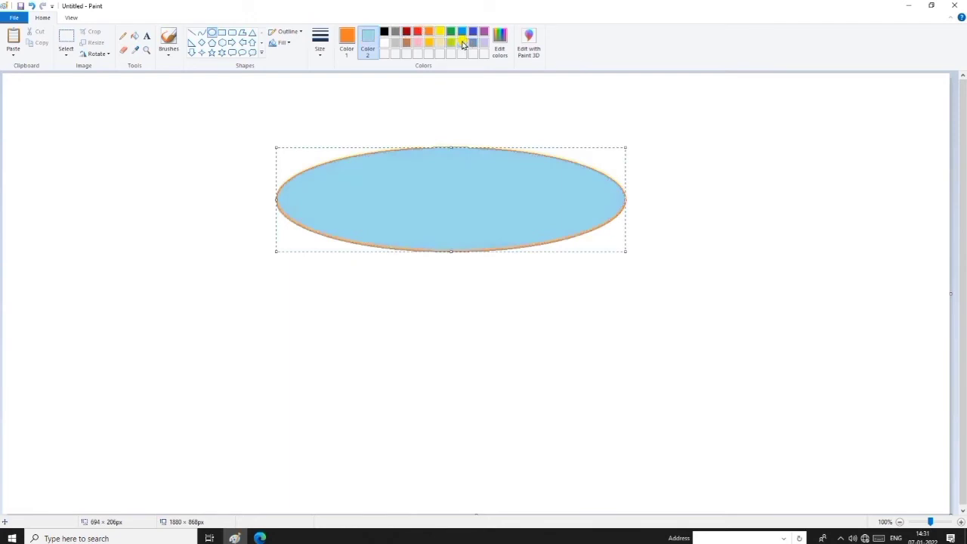
left_click(443, 96)
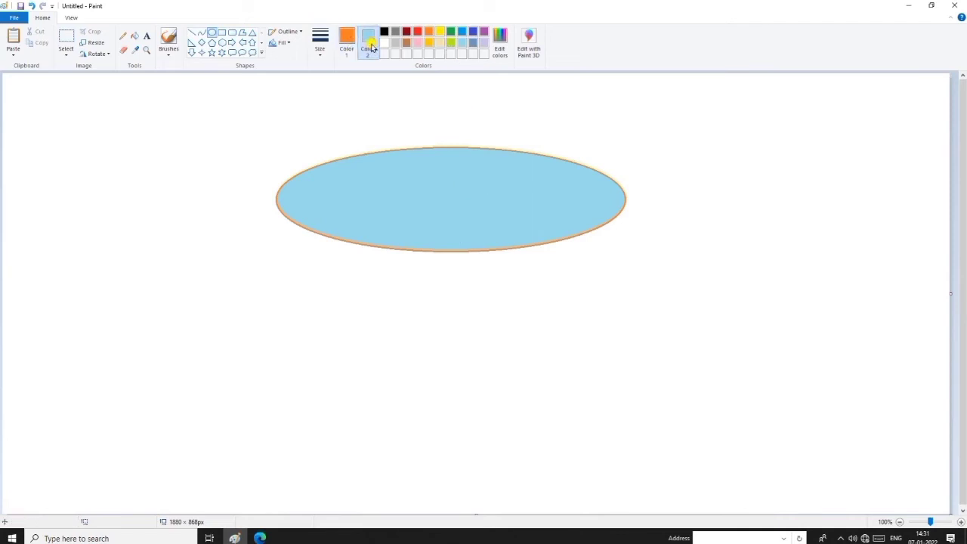
- Recolour the ellipse outline black with the Fill tool, undoing accidental background fills
left_click(347, 41)
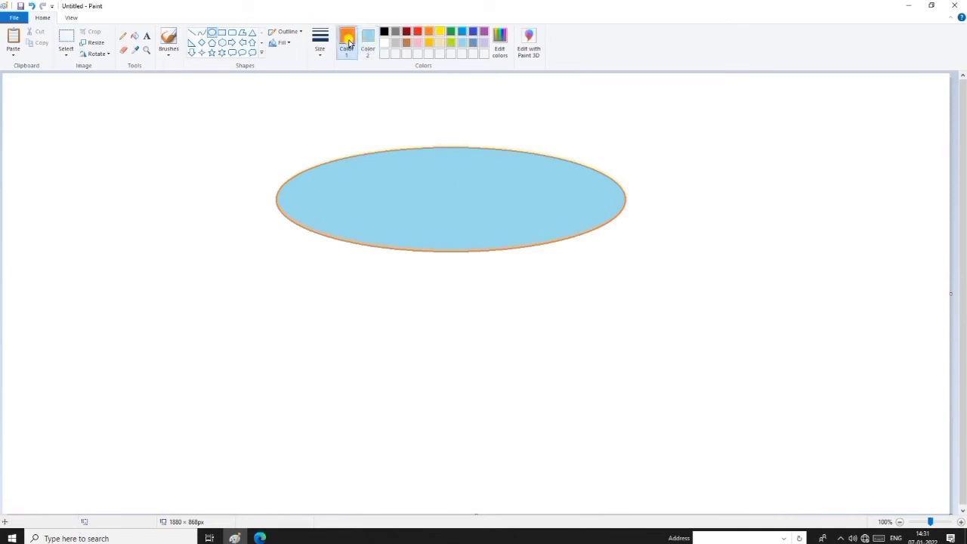
left_click(396, 32)
left_click(386, 32)
left_click(134, 37)
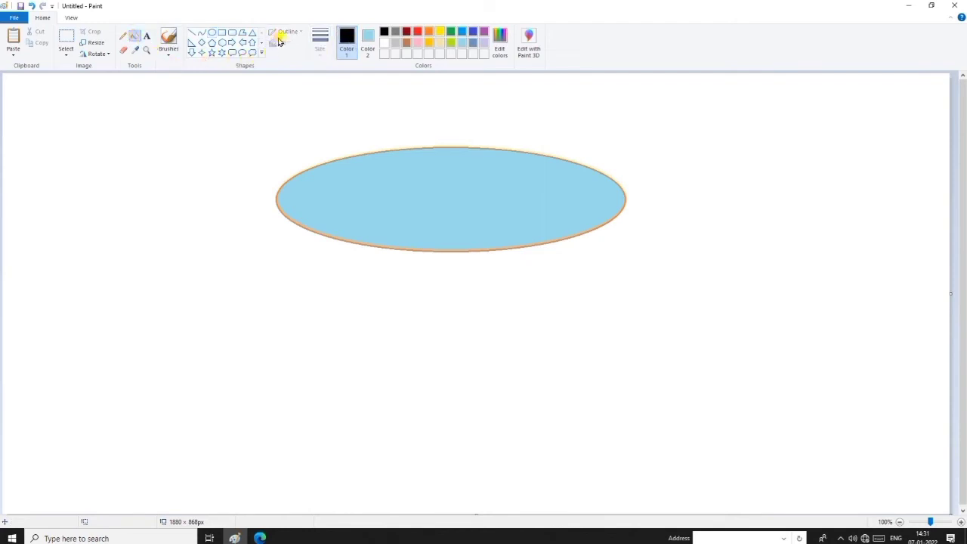
left_click(380, 142)
right_click(378, 143)
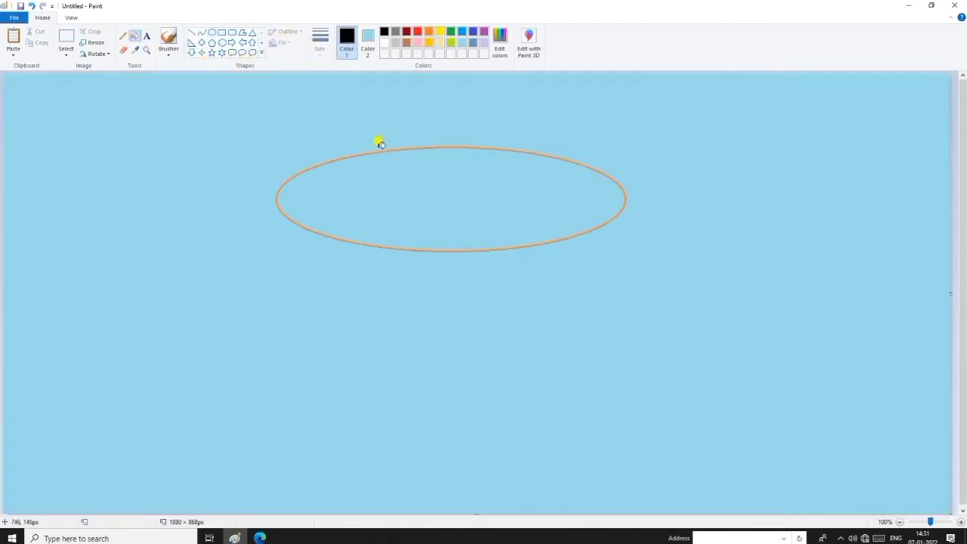
left_click(380, 150)
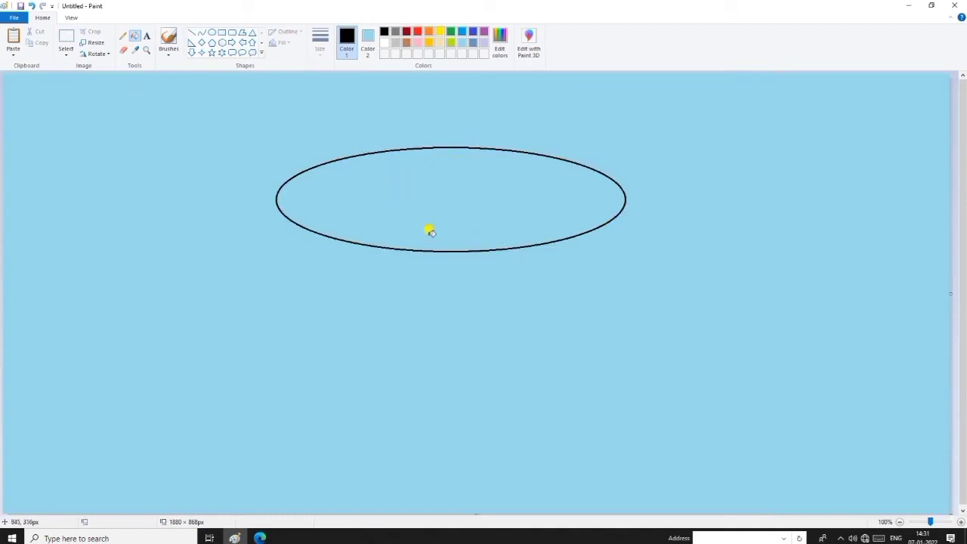
key("ctrl+z")
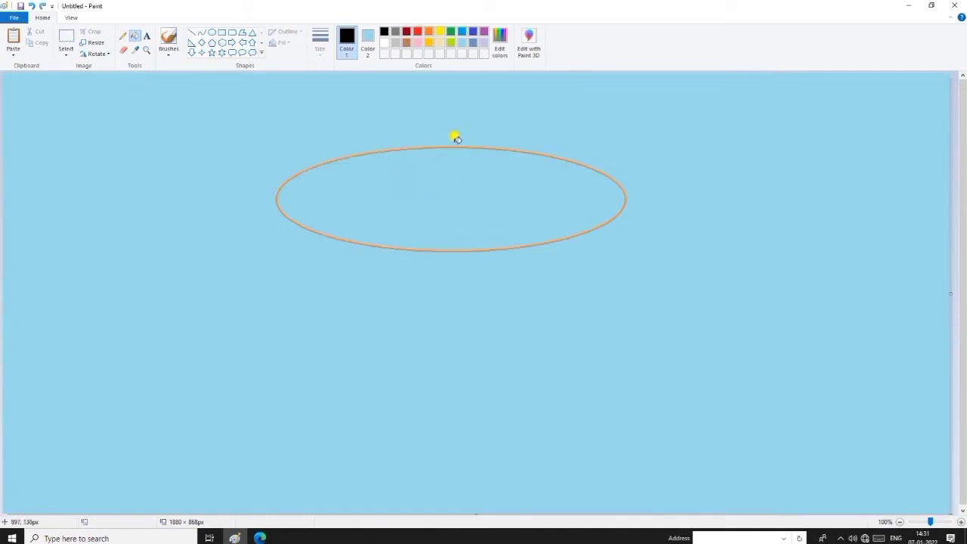
key("ctrl+z")
key("ctrl+z")
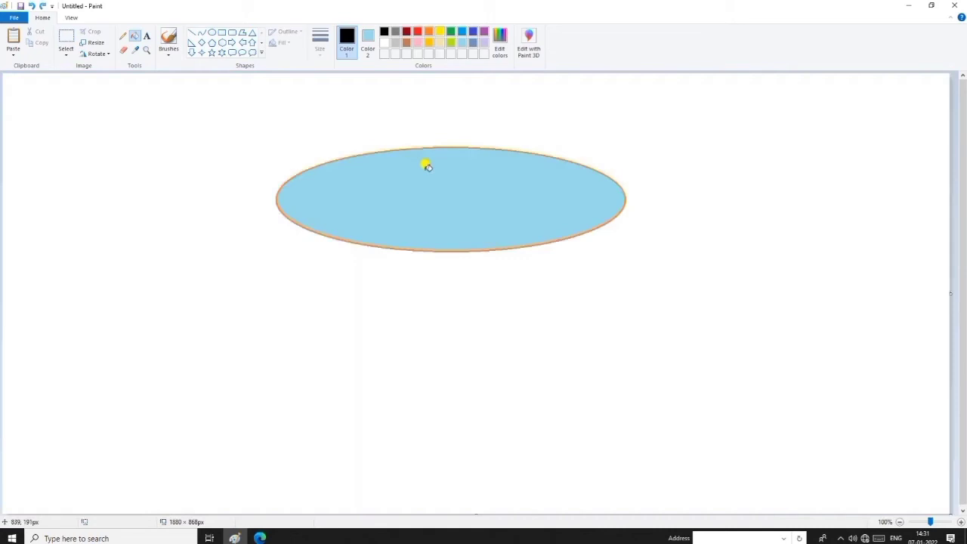
left_click(382, 148)
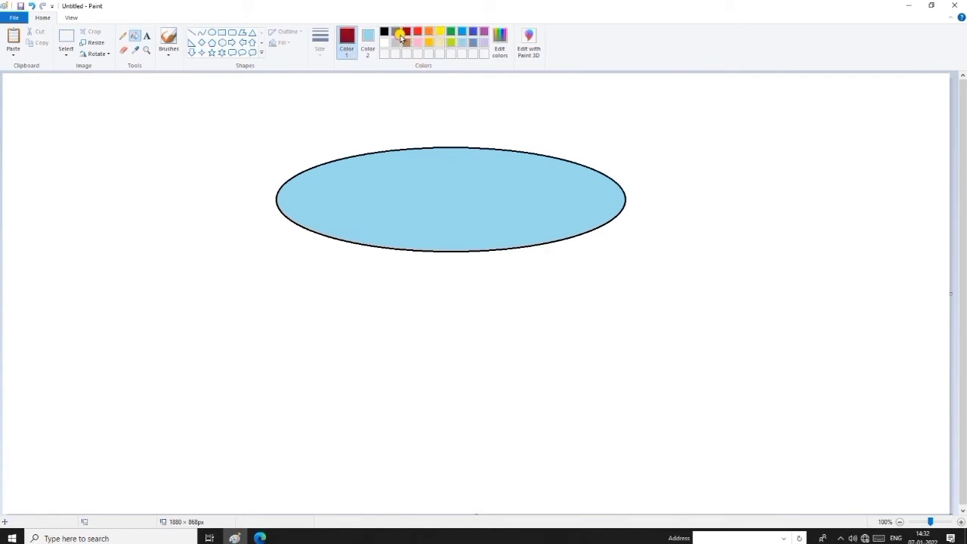
- Mix a custom bright green (73, 222, 10) in Edit Colors for the drawing colour
left_click(440, 31)
left_click(462, 31)
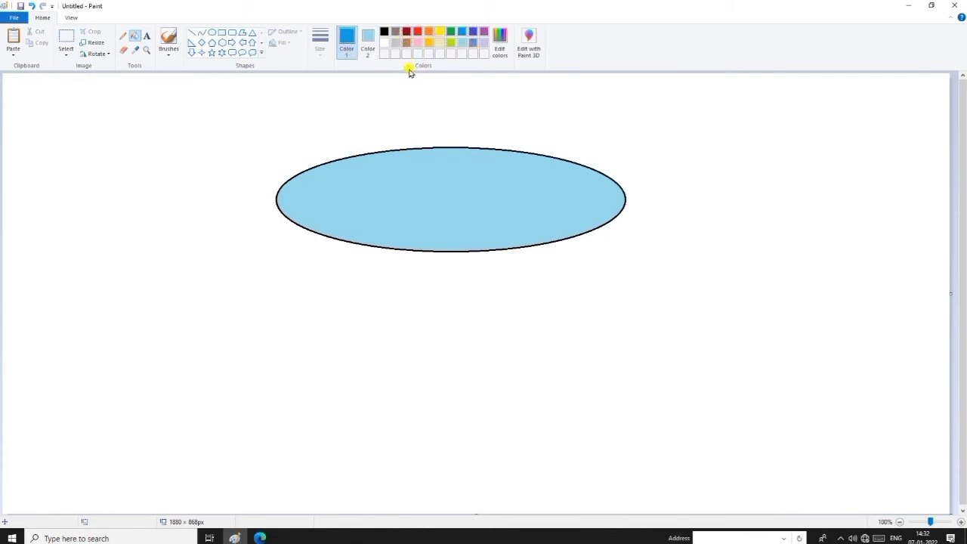
left_click(499, 44)
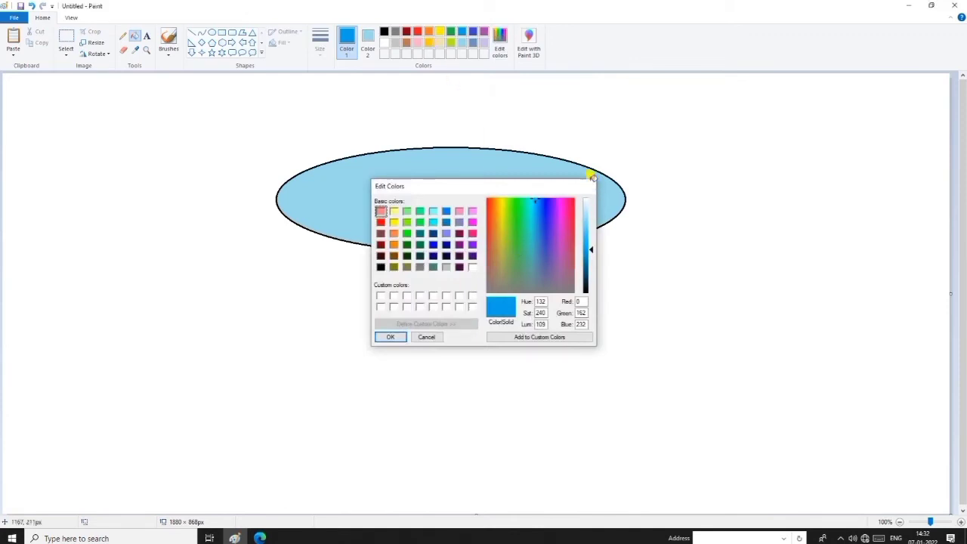
left_click(589, 186)
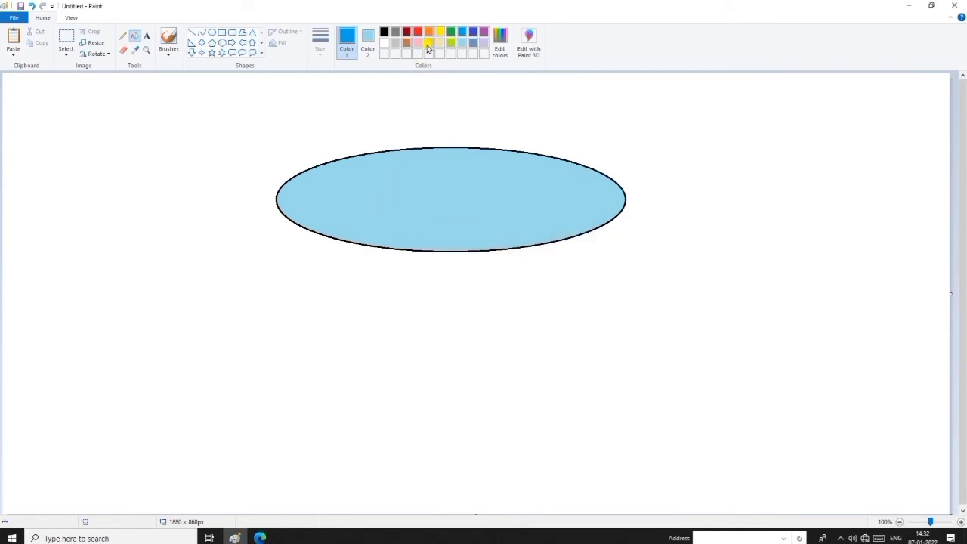
left_click(500, 42)
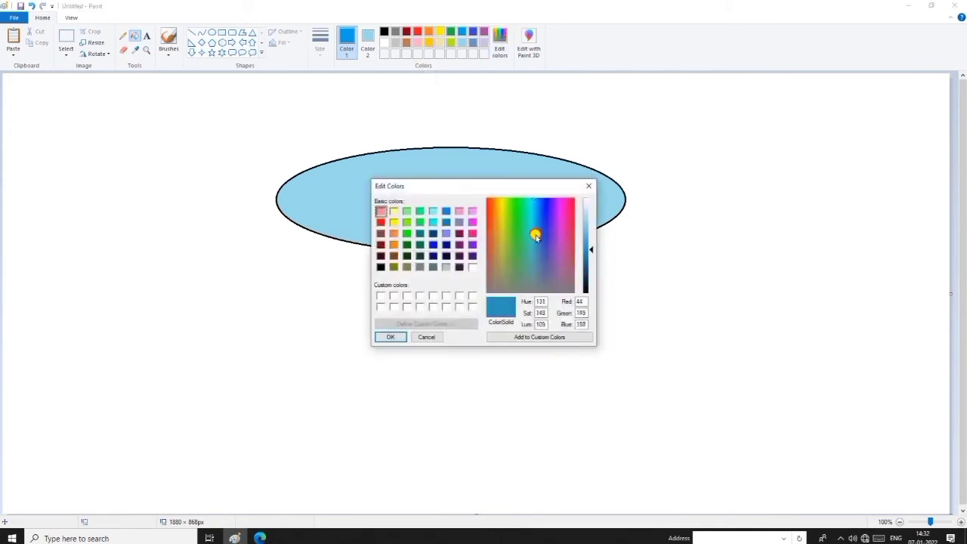
left_click_drag(535, 205, 511, 206)
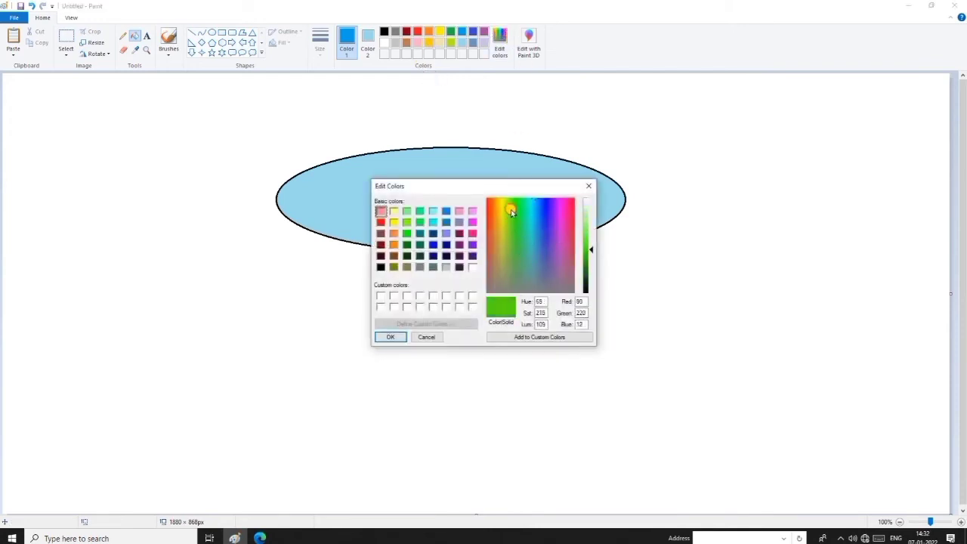
left_click(393, 337)
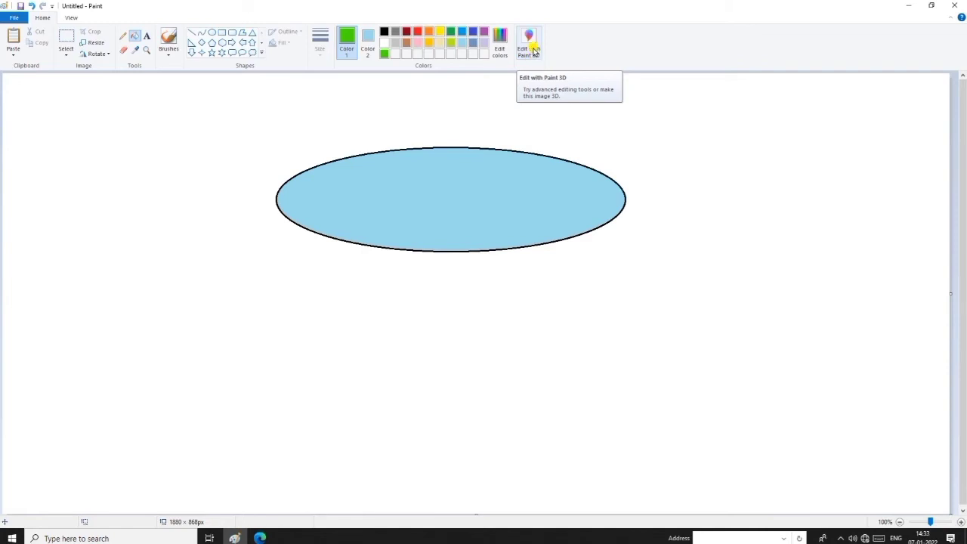
- Send the unsaved ellipse picture to Paint 3D, choosing Don't Save
left_click(533, 49)
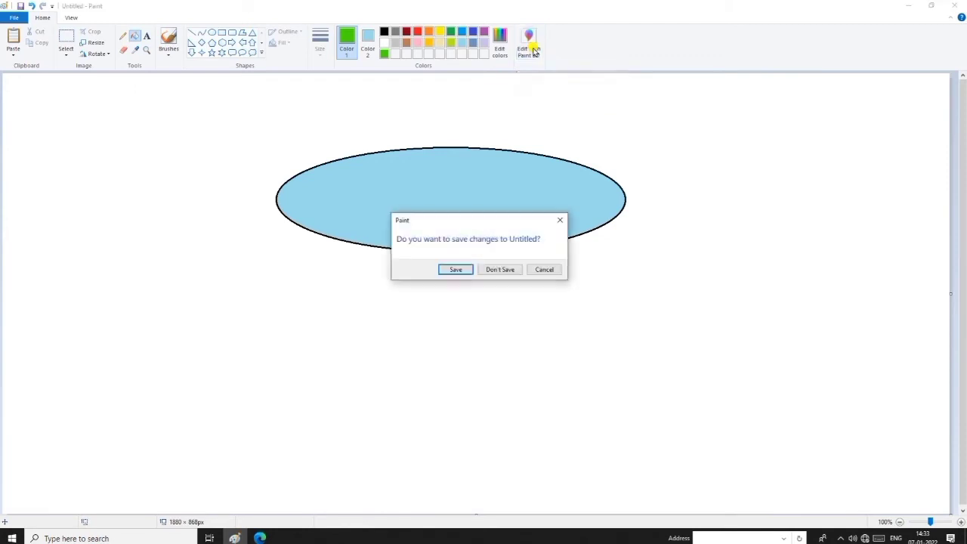
left_click(497, 270)
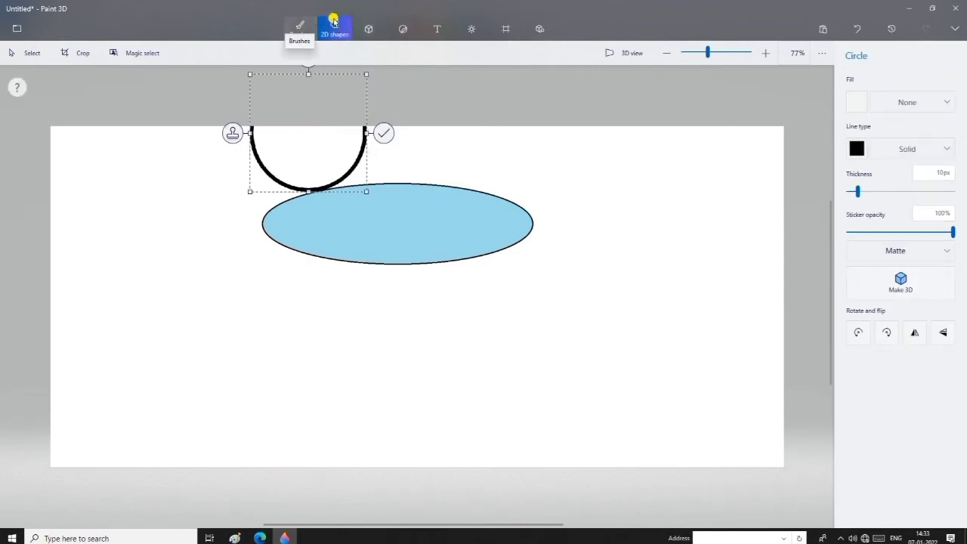
- Draw a blue 3D tube right of the ellipse and tilt it to show its hollow end
left_click(302, 27)
left_click(336, 27)
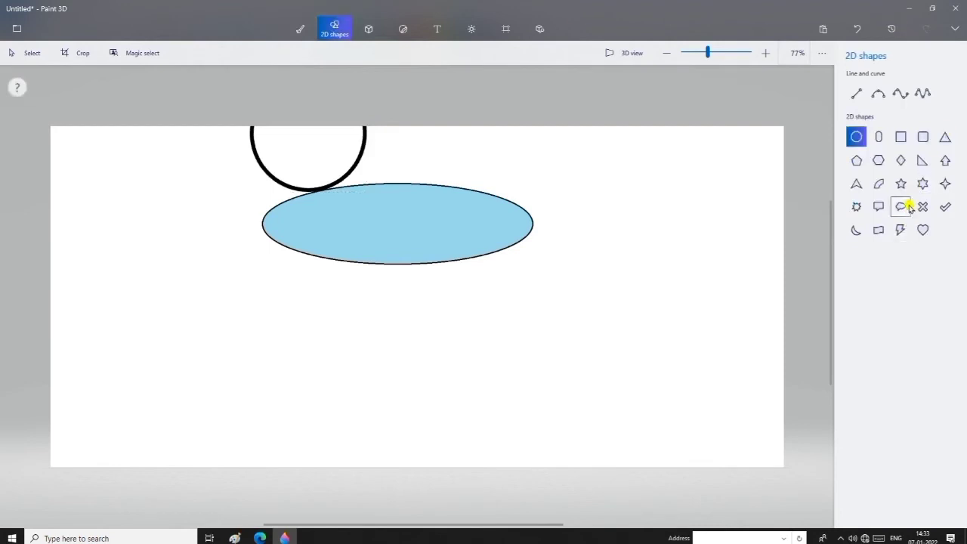
left_click(366, 32)
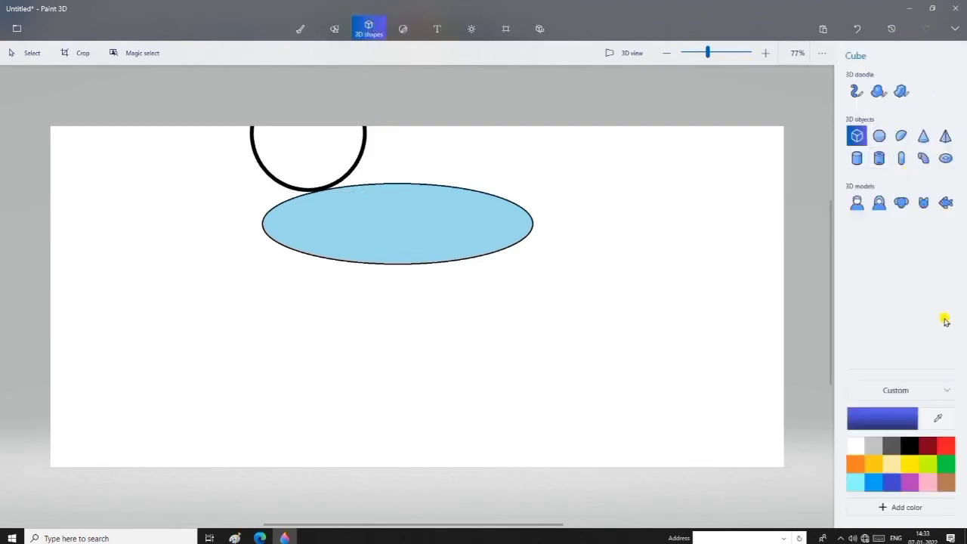
left_click(879, 159)
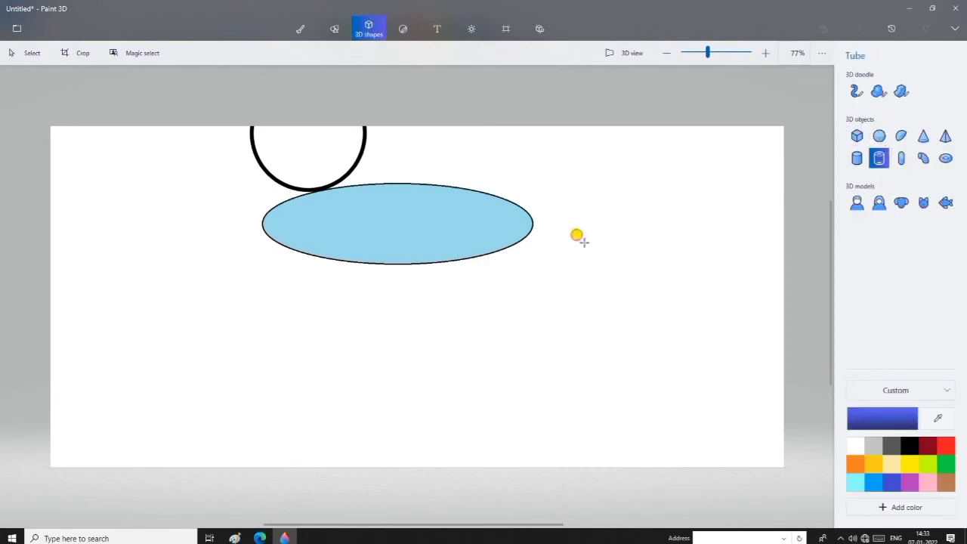
left_click_drag(577, 236, 712, 350)
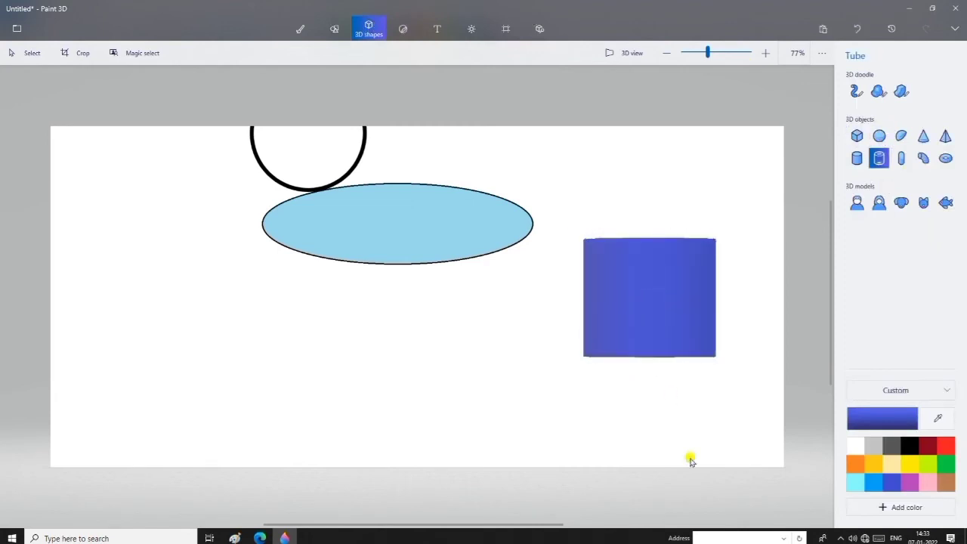
left_click(656, 276)
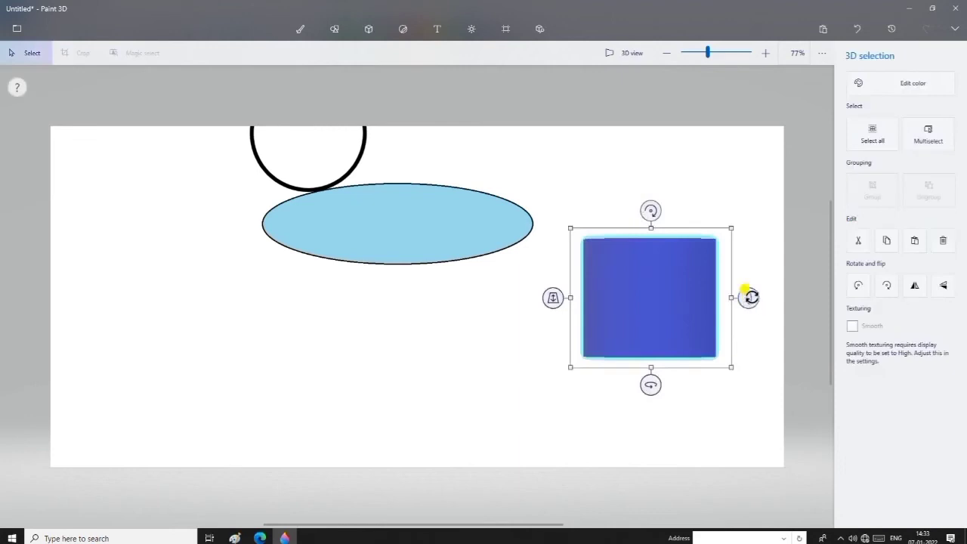
left_click_drag(750, 297, 730, 411)
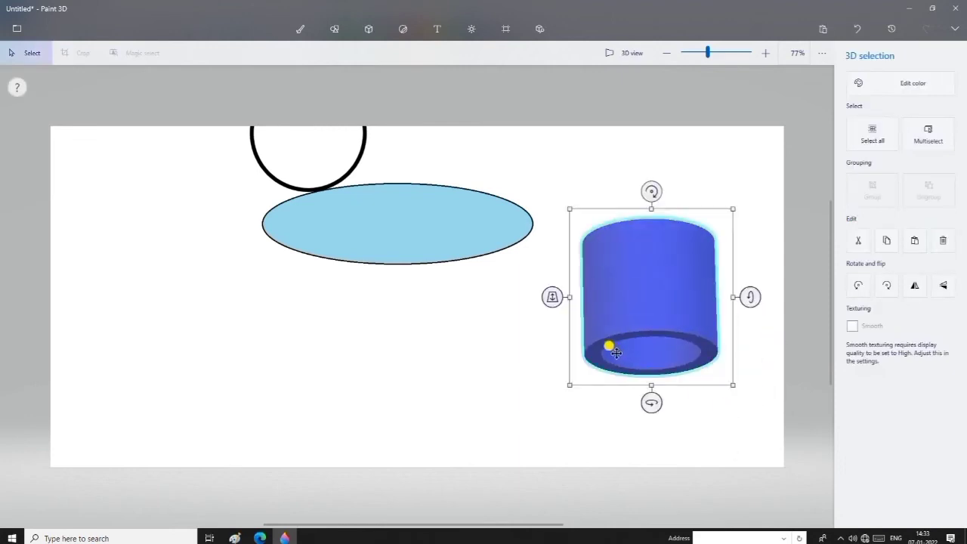
- Turn a thin strip below the tube into a 3D object and tilt it slightly
mouse_move(627, 399)
left_mouse_down()
mouse_move(674, 398)
mouse_move(642, 395)
left_mouse_up()
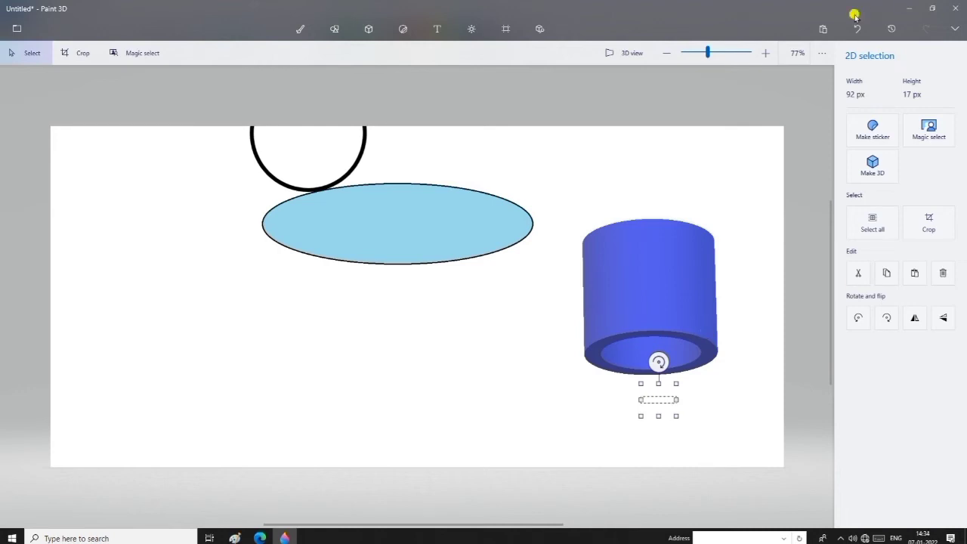
left_click(879, 158)
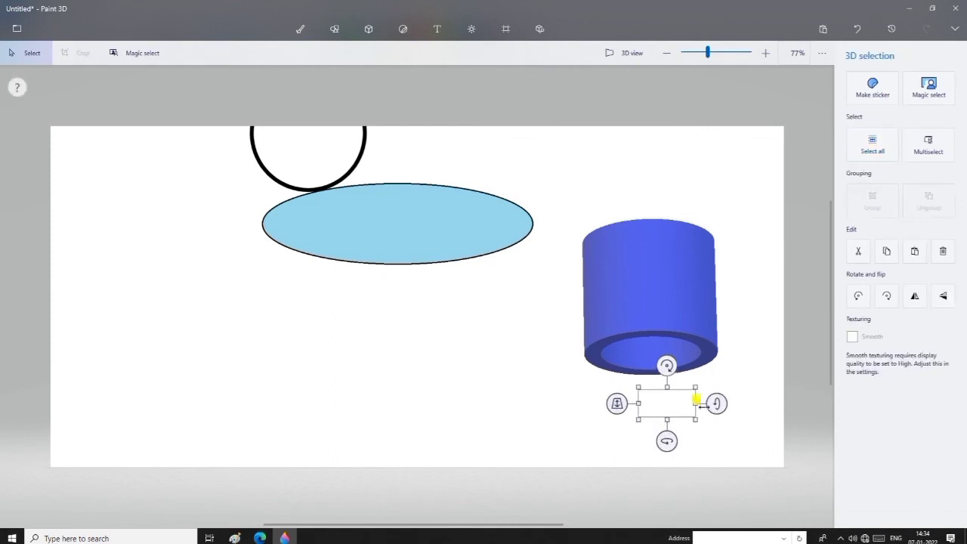
left_click_drag(713, 406, 706, 382)
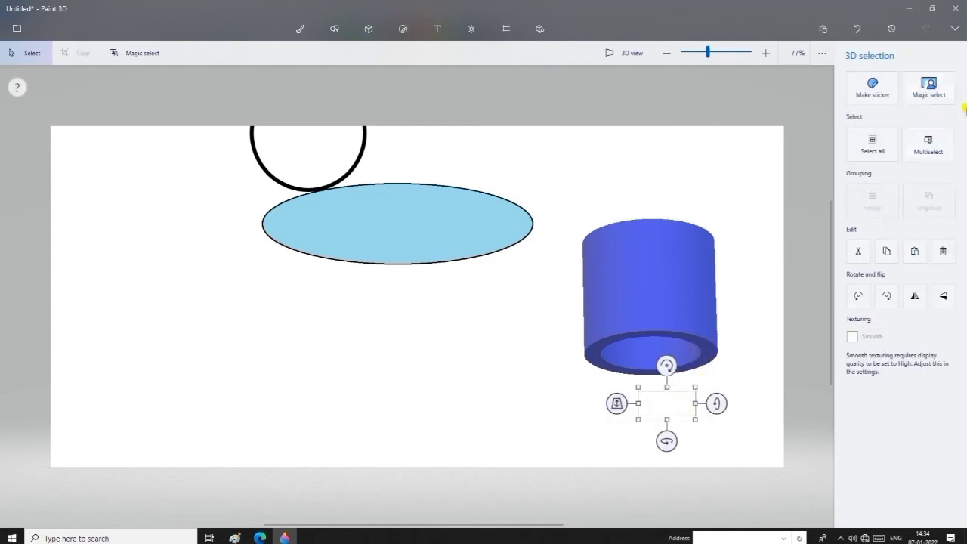
- Stamp a grey Concrete texture sticker below the ellipse, then bring up the lighting Effects
left_click(403, 34)
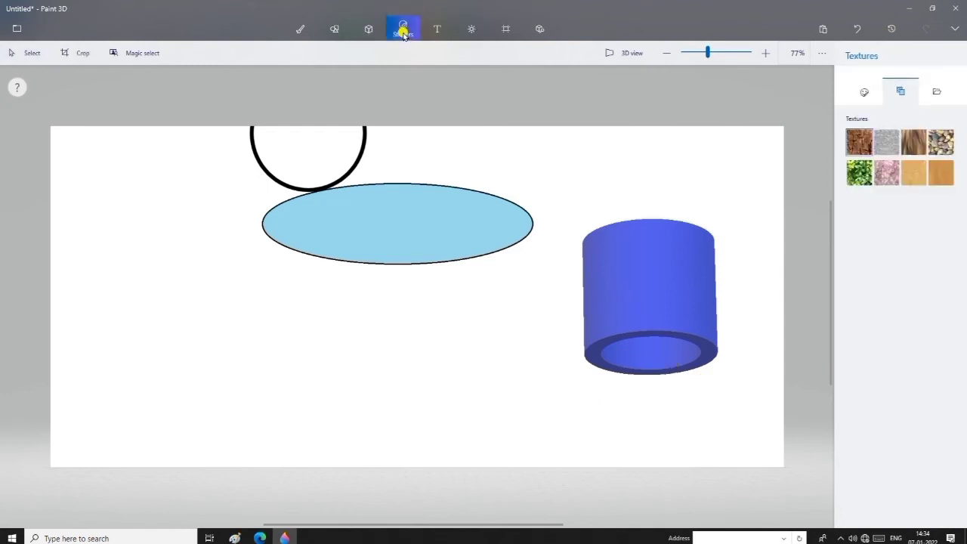
left_click(887, 143)
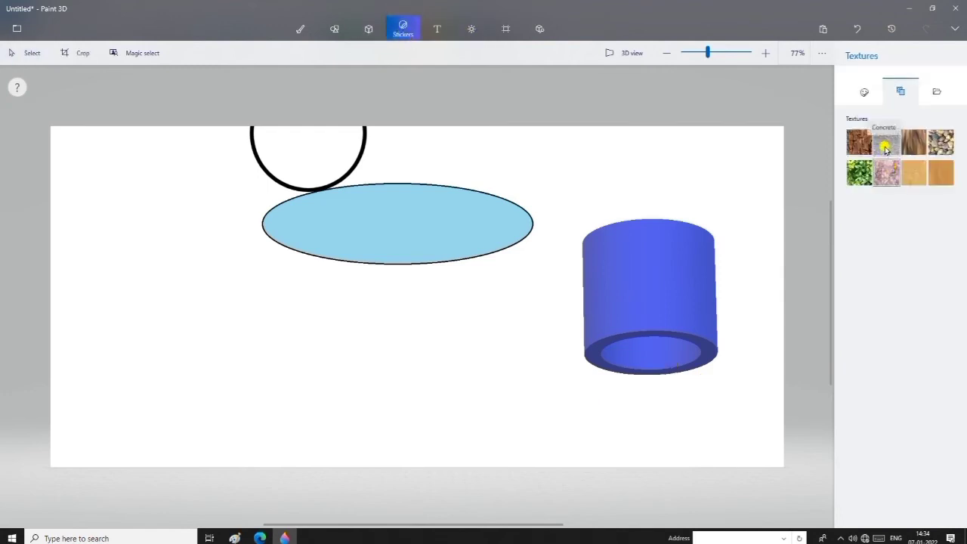
left_click(269, 293)
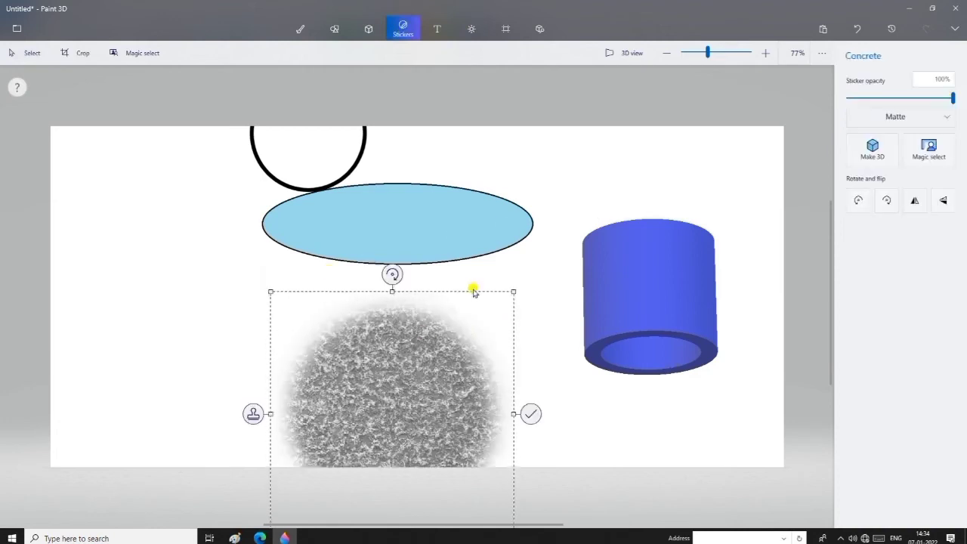
left_click(557, 327)
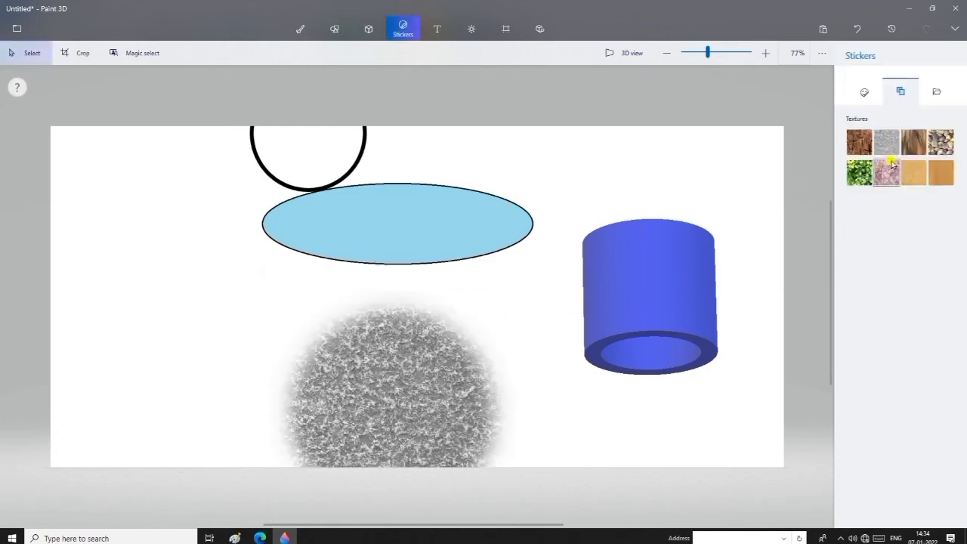
left_click(923, 167)
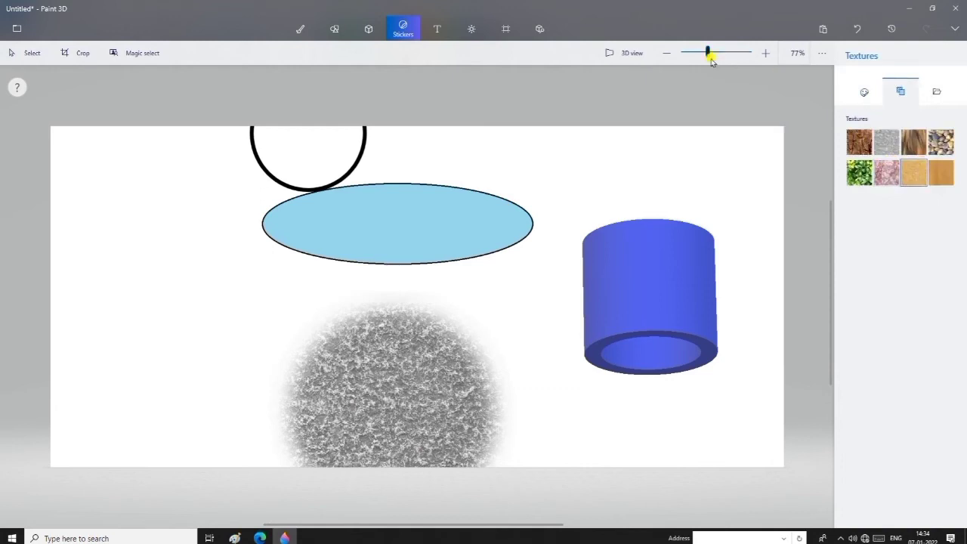
left_click(472, 31)
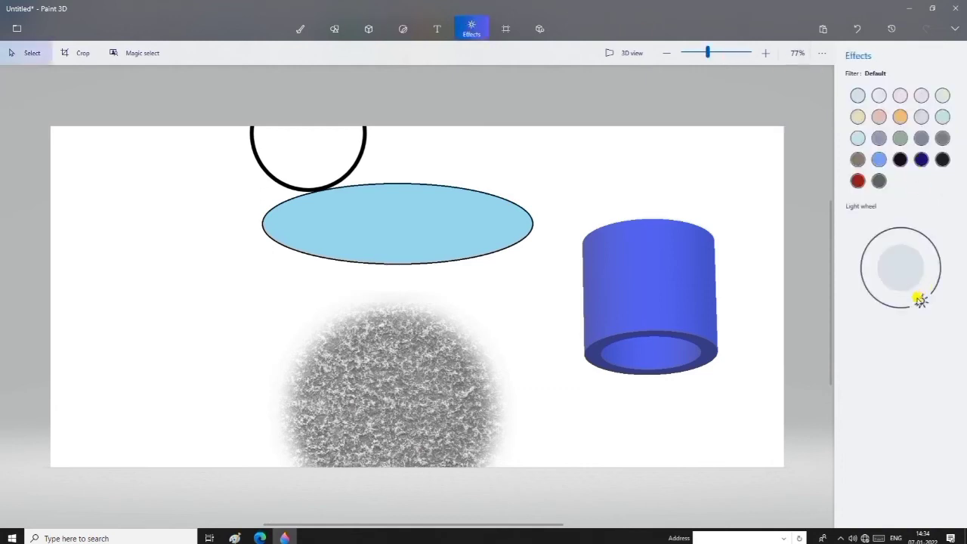
- Swing the light around, try the Tan filter, reset to Default, and light from the upper right
left_click(892, 307)
left_click_drag(892, 305, 884, 232)
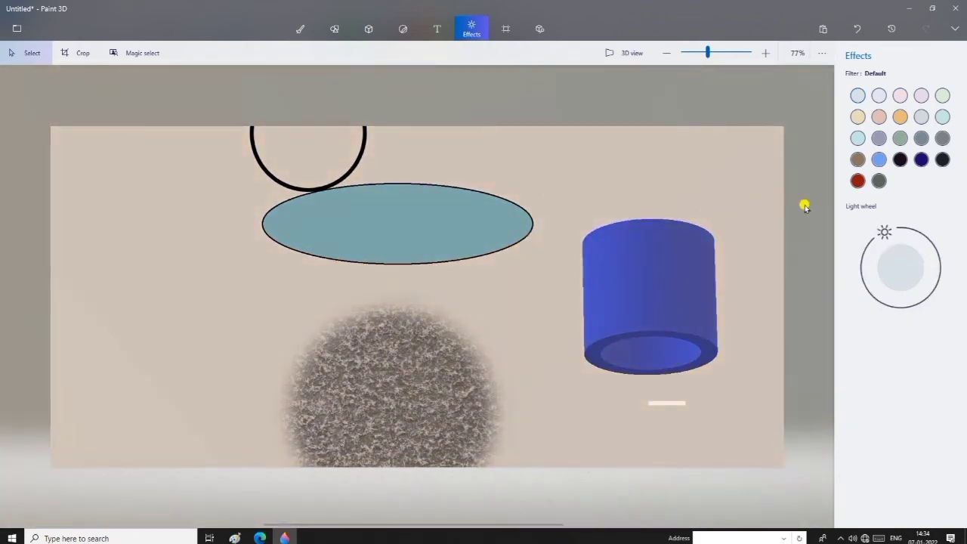
left_click_drag(884, 234, 919, 232)
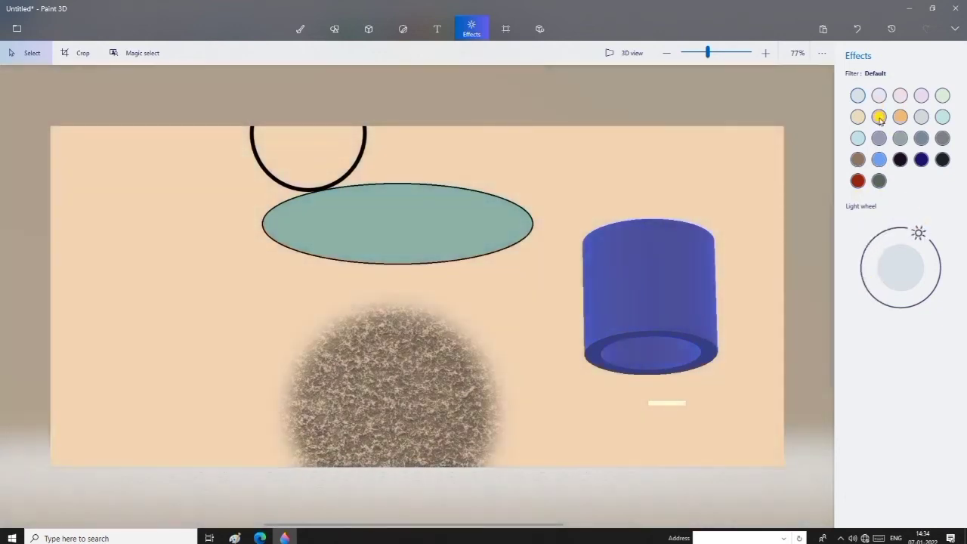
left_click(880, 117)
left_click(858, 96)
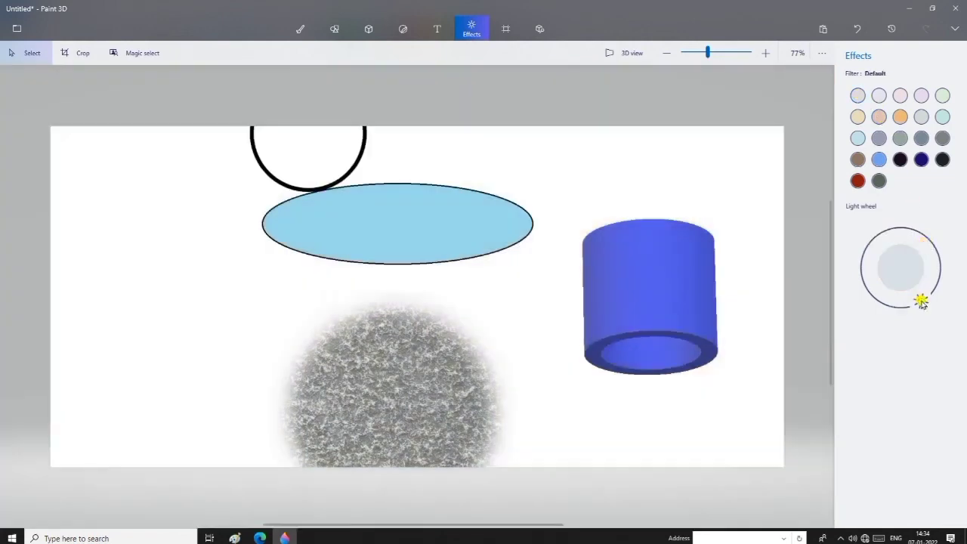
mouse_move(918, 304)
left_mouse_down()
mouse_move(937, 259)
mouse_move(920, 236)
mouse_move(934, 268)
left_mouse_up()
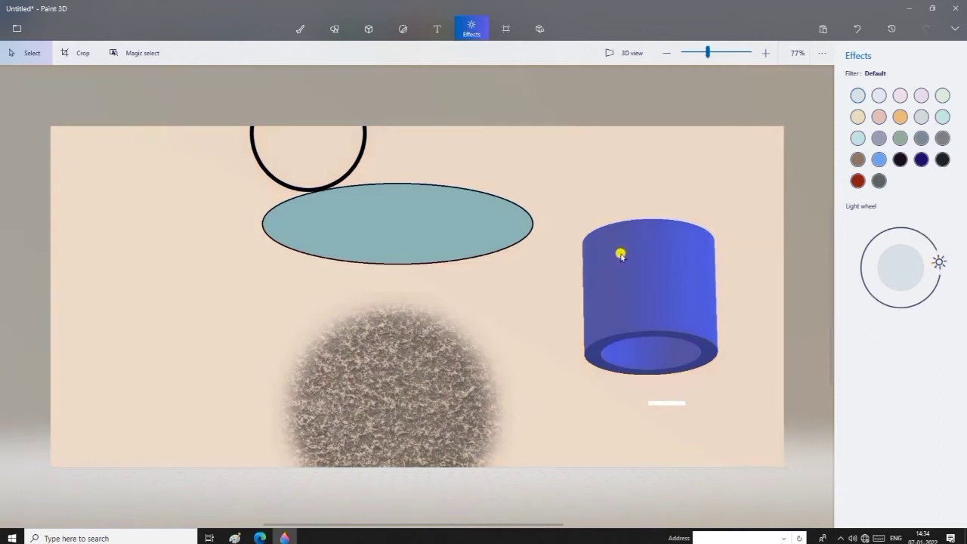
- Try Canvas Crop and Magic select, cancel, then close Paint 3D to raise the save prompt
left_click(504, 33)
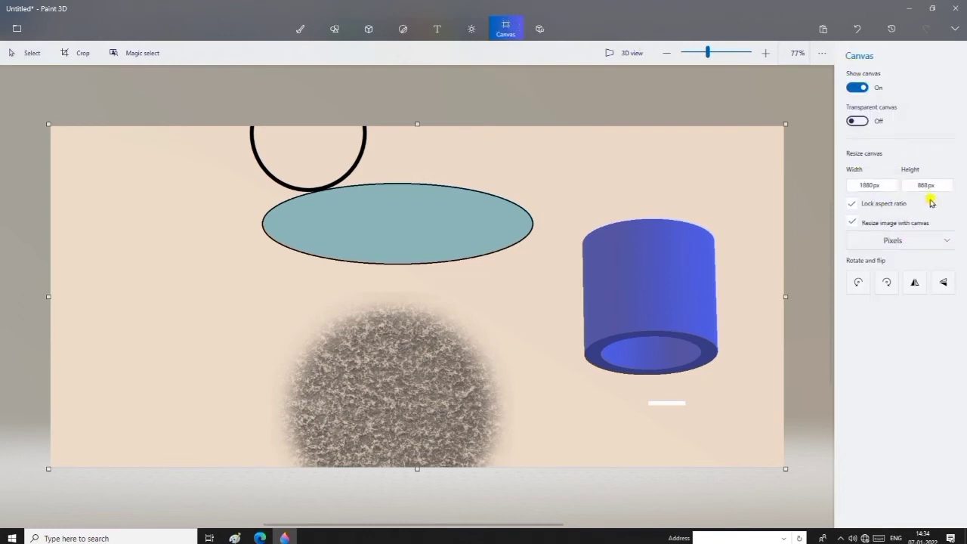
left_click(69, 52)
left_click(143, 55)
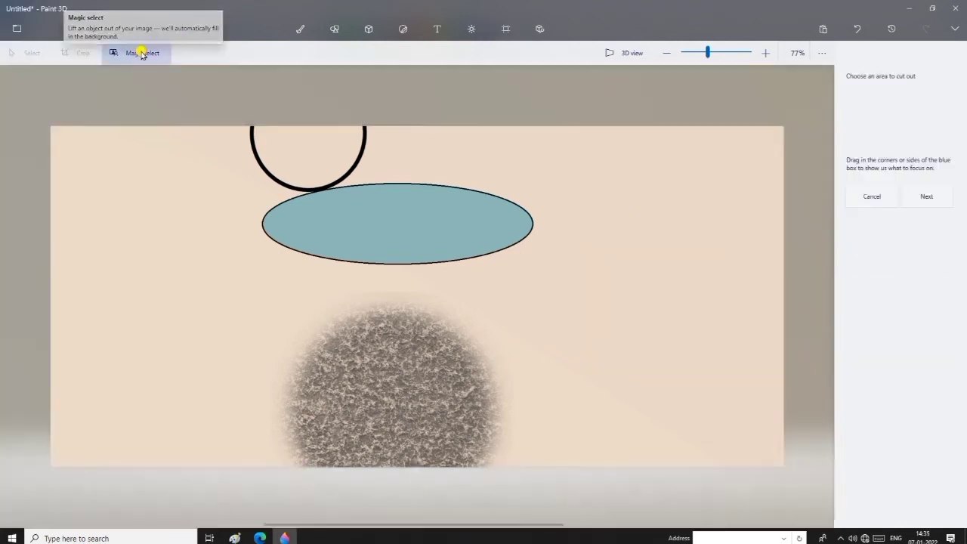
mouse_move(416, 124)
left_mouse_down()
mouse_move(404, 302)
mouse_move(386, 391)
mouse_move(430, 123)
left_mouse_up()
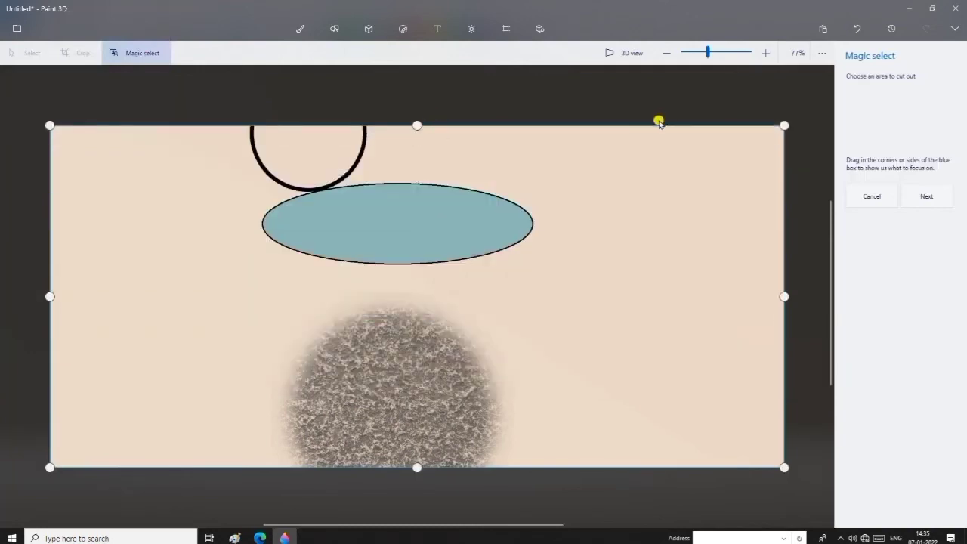
left_click(873, 196)
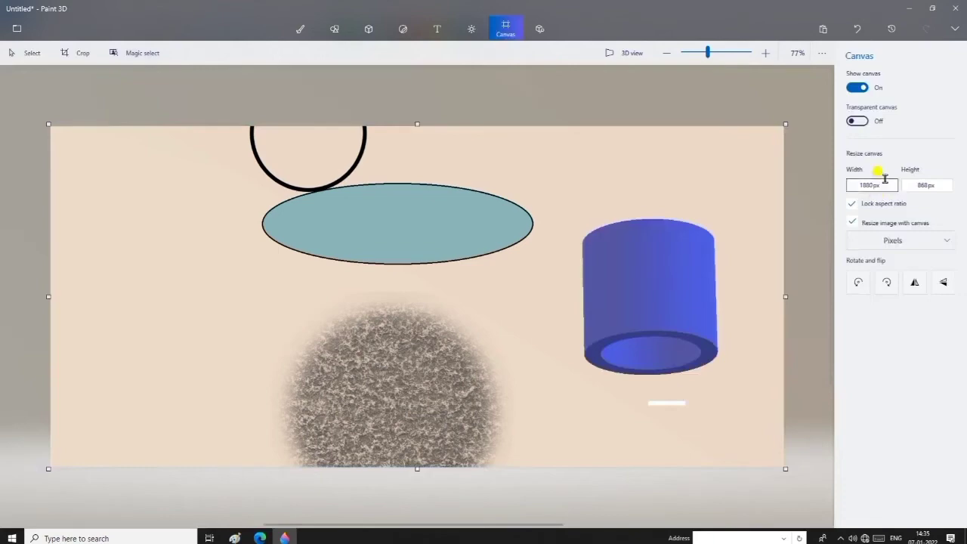
left_click(959, 11)
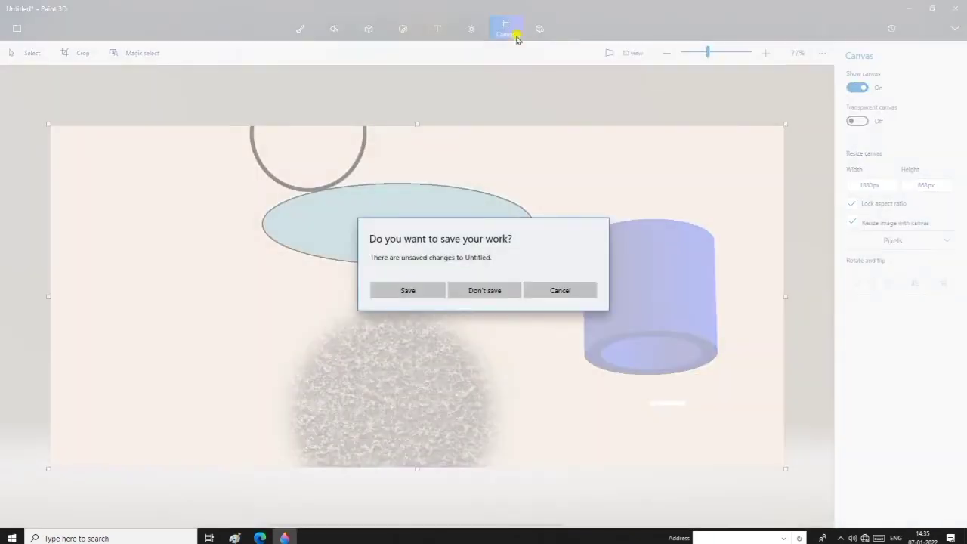
- Choose Don't save to discard the Paint 3D changes and return to Paint
left_click(502, 287)
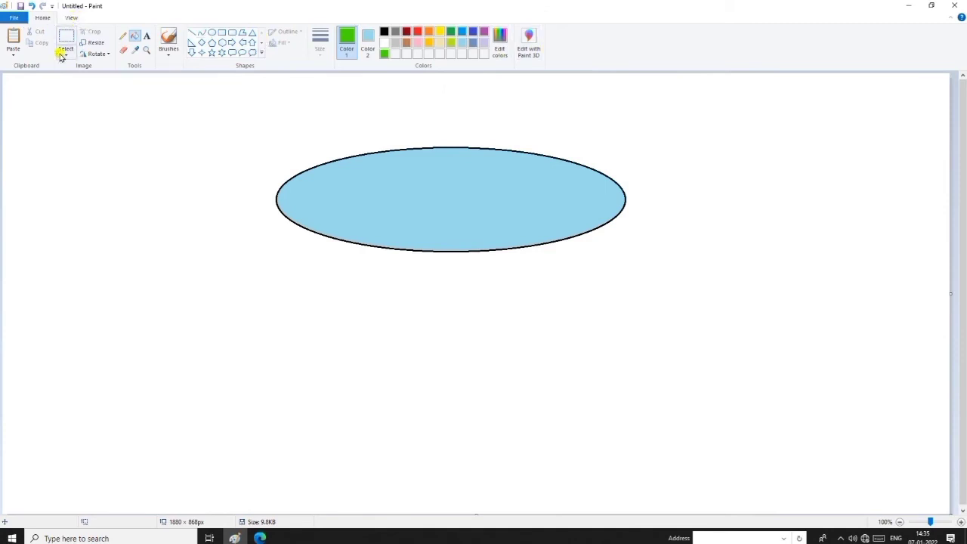
left_click(72, 17)
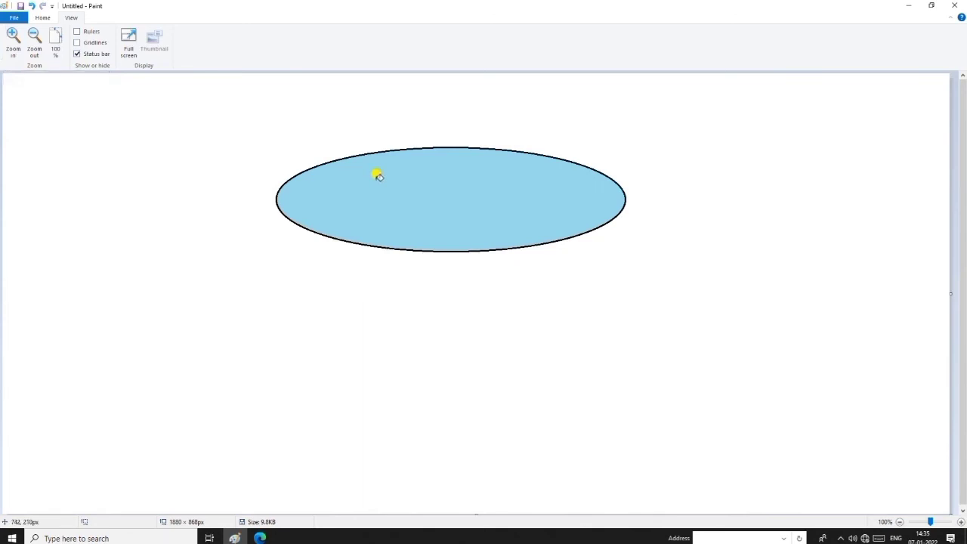
left_click(17, 45)
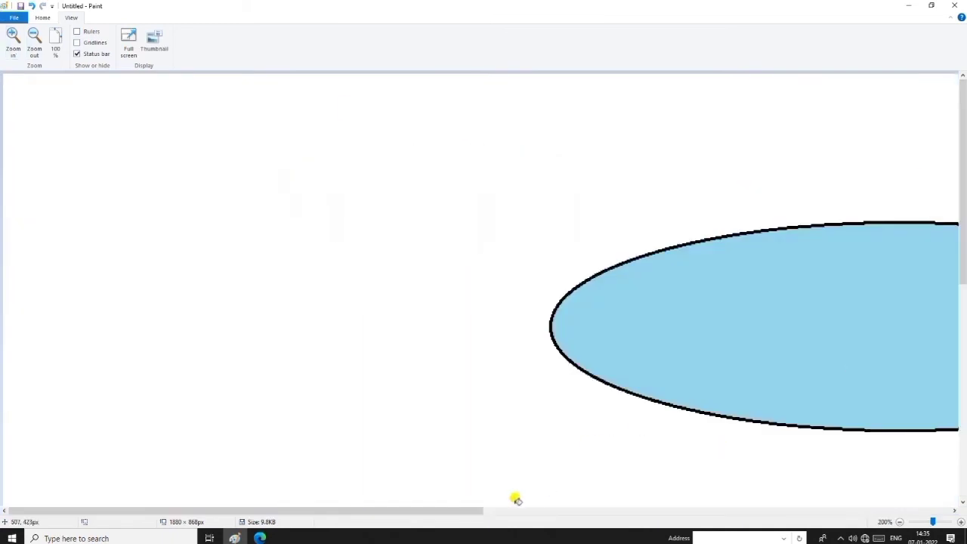
left_click_drag(464, 514, 628, 408)
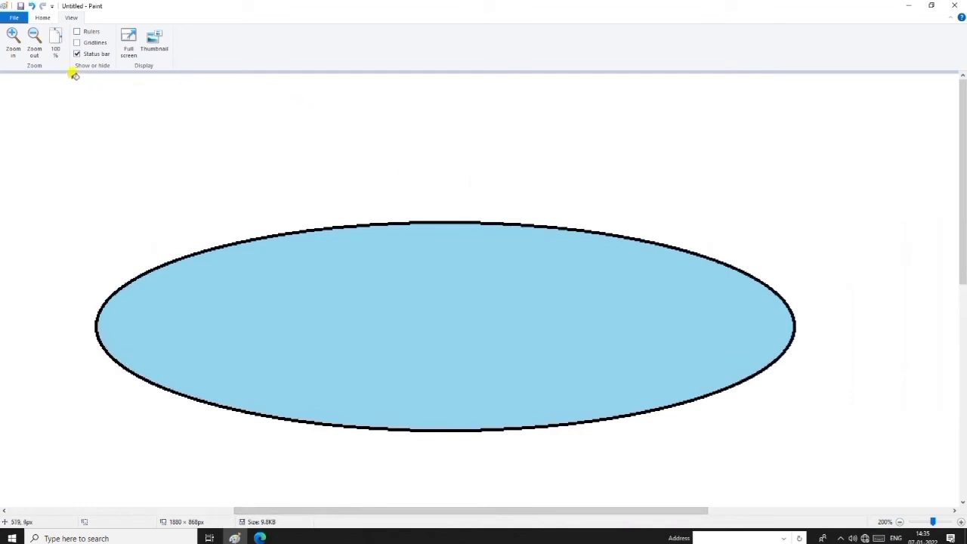
left_click(34, 46)
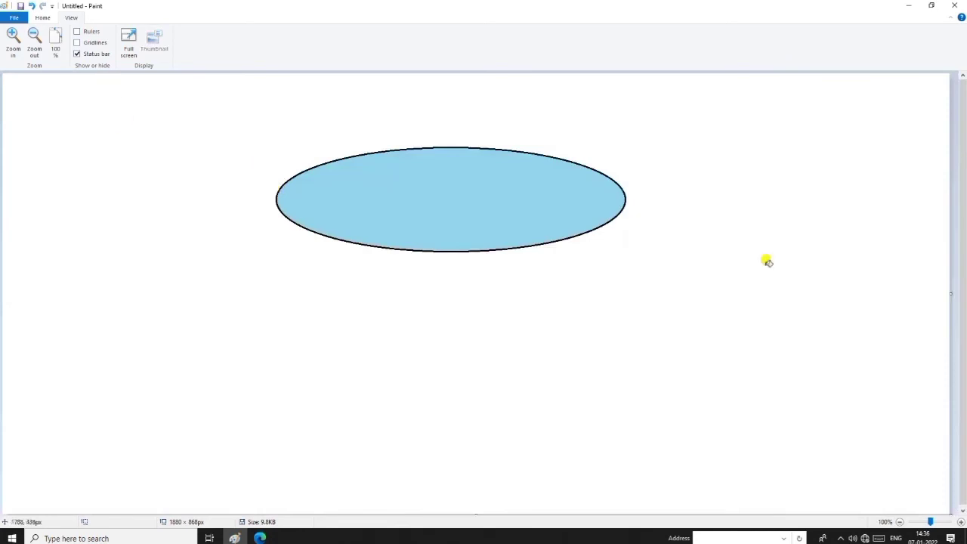
left_click(33, 48)
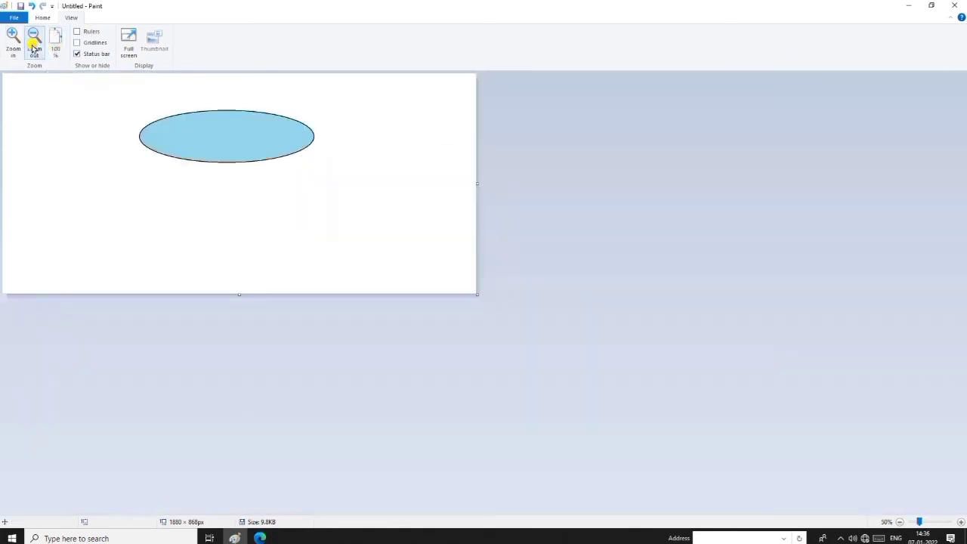
left_click(33, 47)
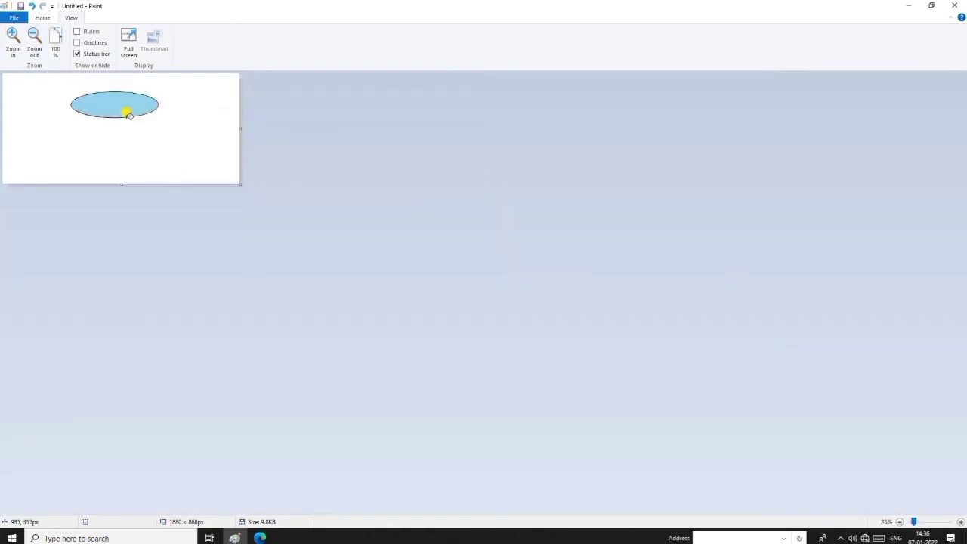
left_click(55, 40)
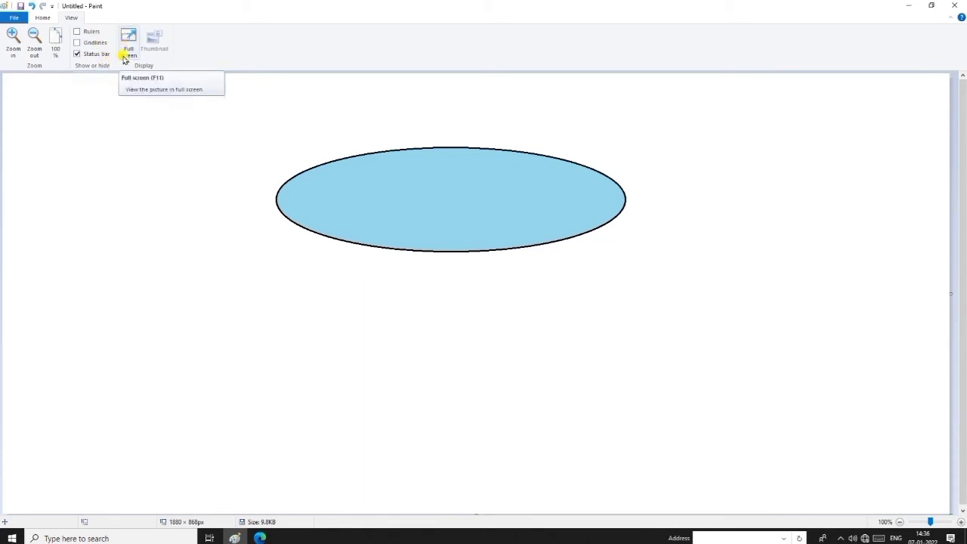
left_click(76, 33)
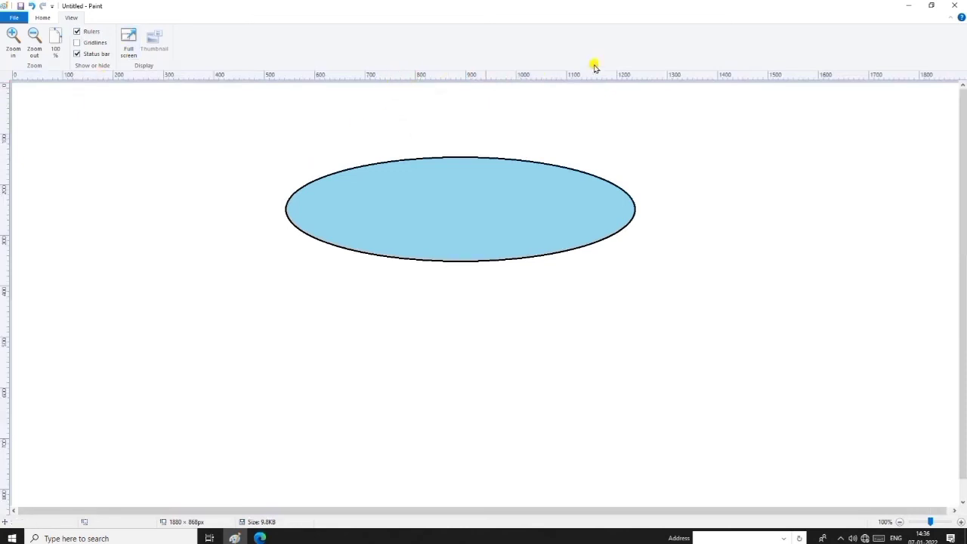
left_click(293, 88)
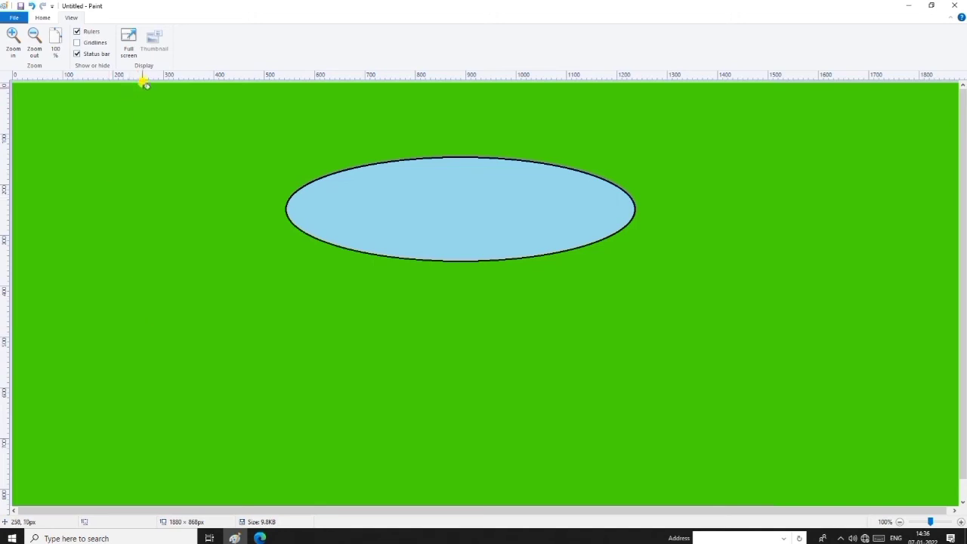
left_click(276, 151)
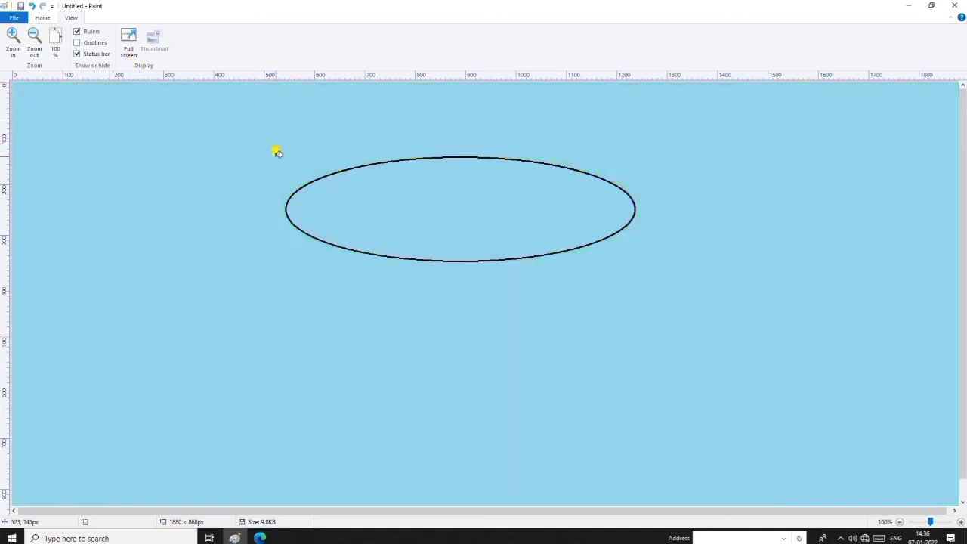
right_click(276, 152)
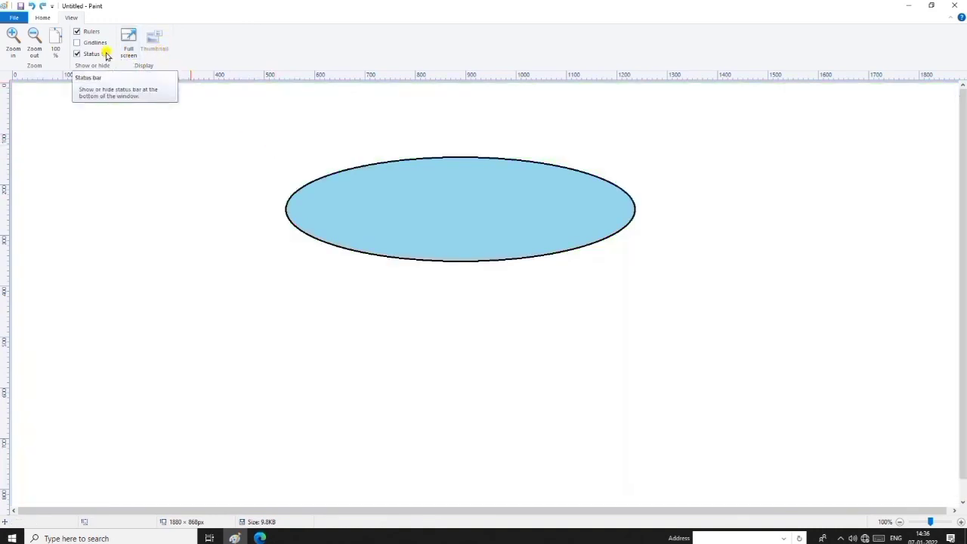
left_click(77, 43)
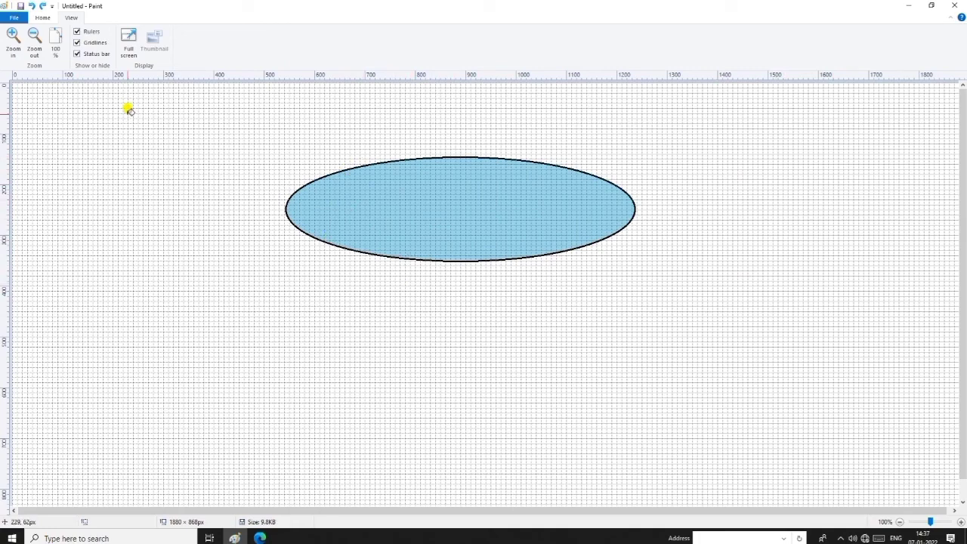
left_click(77, 42)
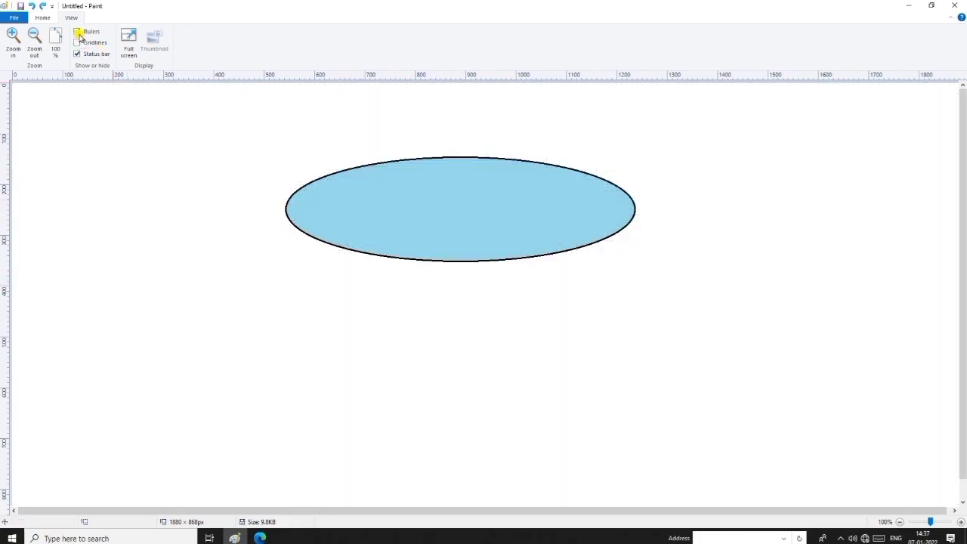
left_click(79, 33)
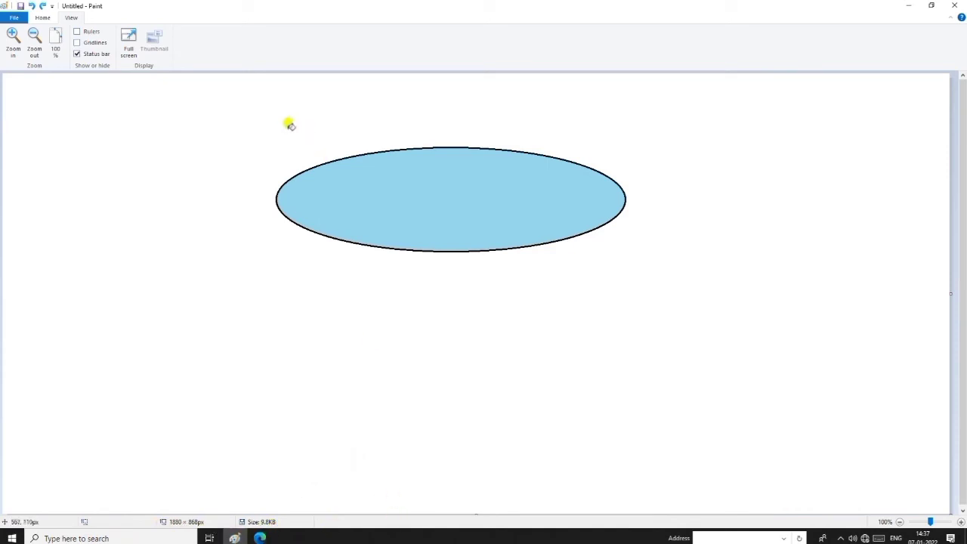
left_click(76, 57)
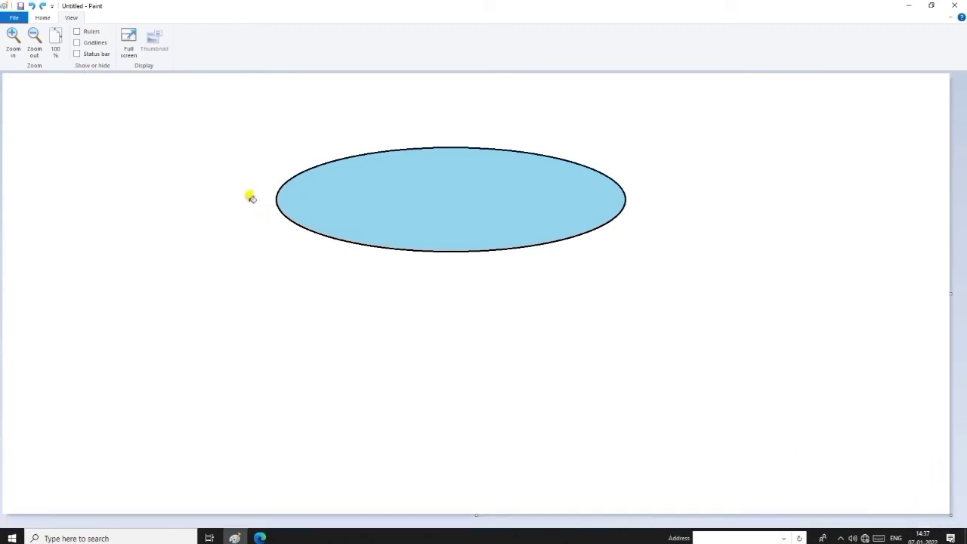
left_click(79, 55)
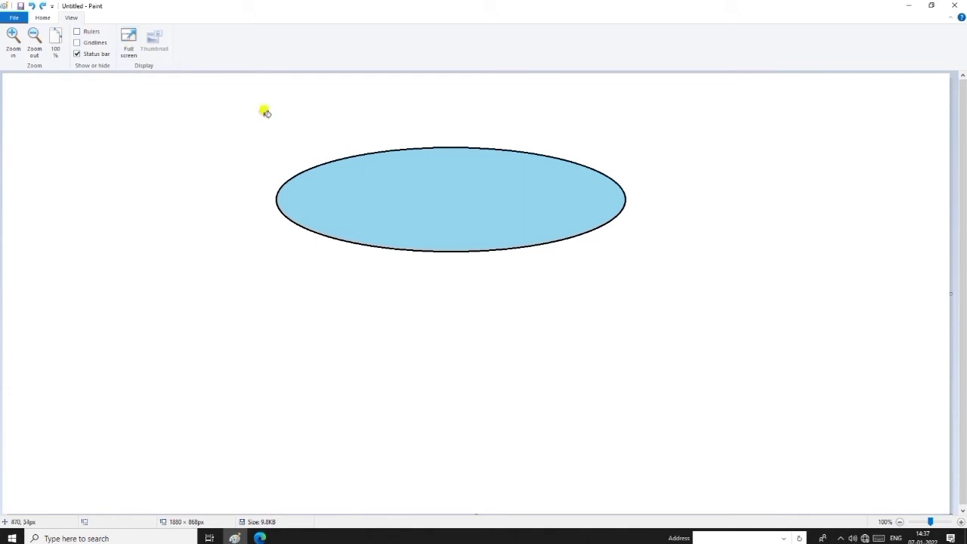
- Preview the ellipse picture full screen, exit it, and return to the Home tab tools
left_click(126, 49)
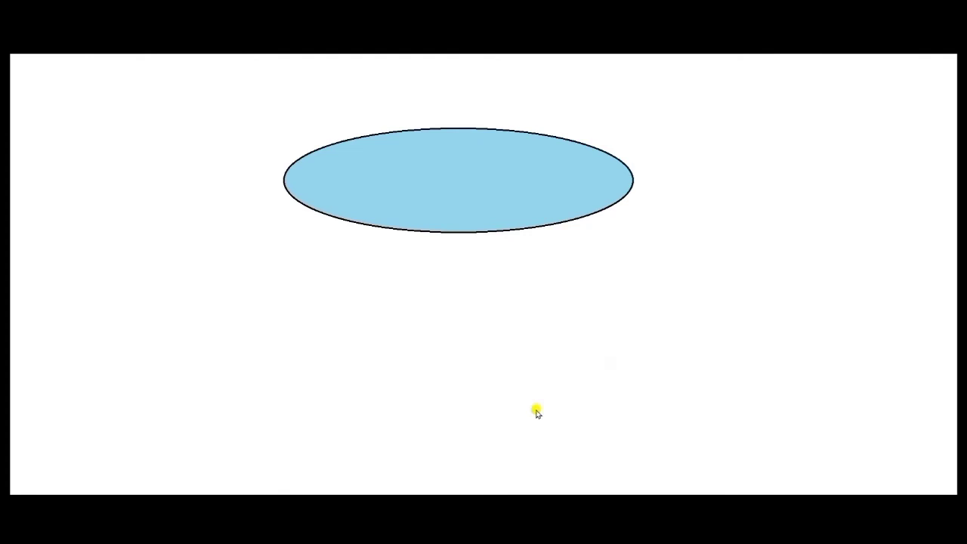
left_click(537, 412)
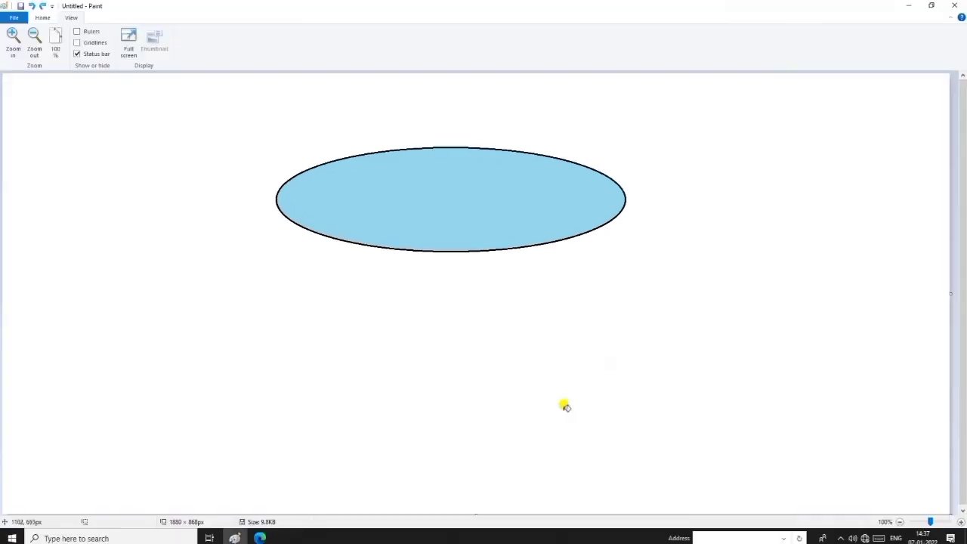
left_click(43, 18)
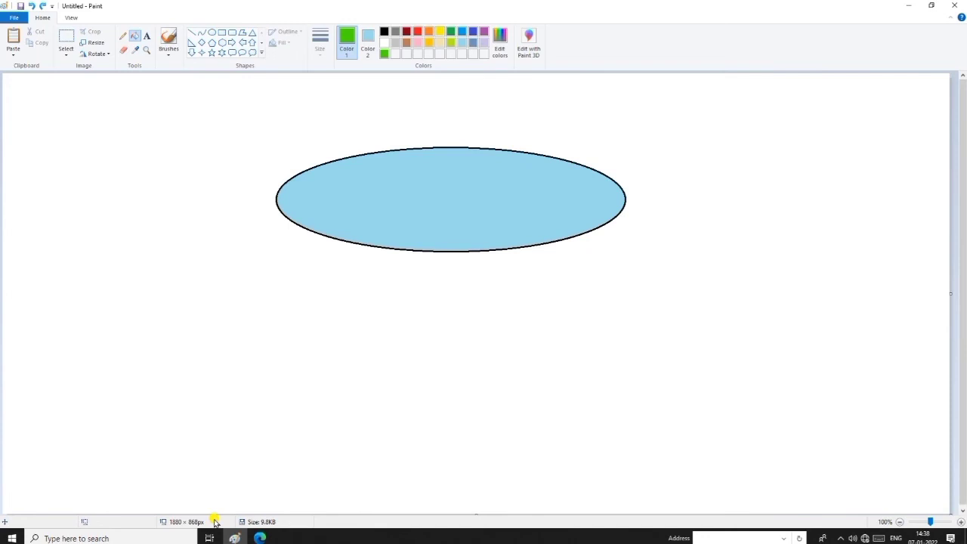
- Start a new picture with Ctrl+N, discarding the unsaved ellipse drawing
key("ctrl+n")
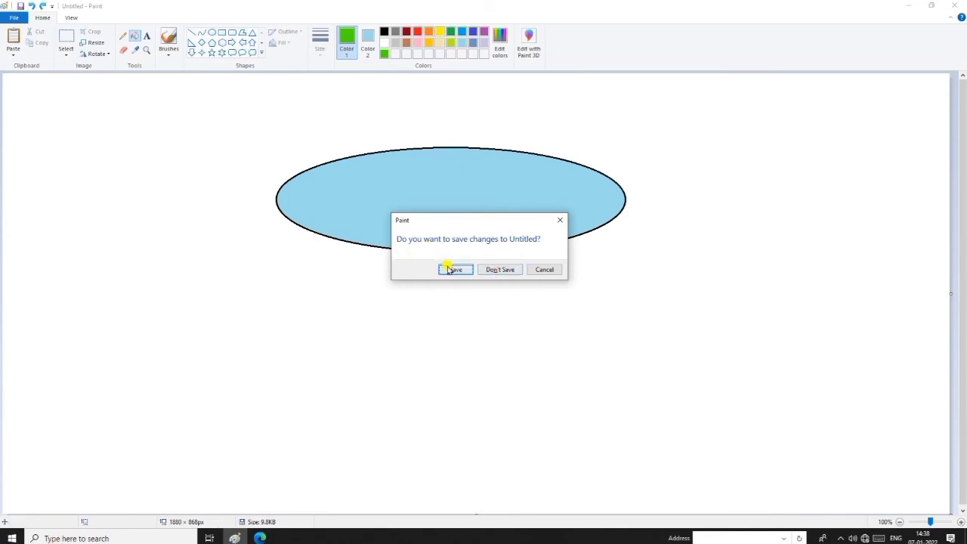
left_click(496, 269)
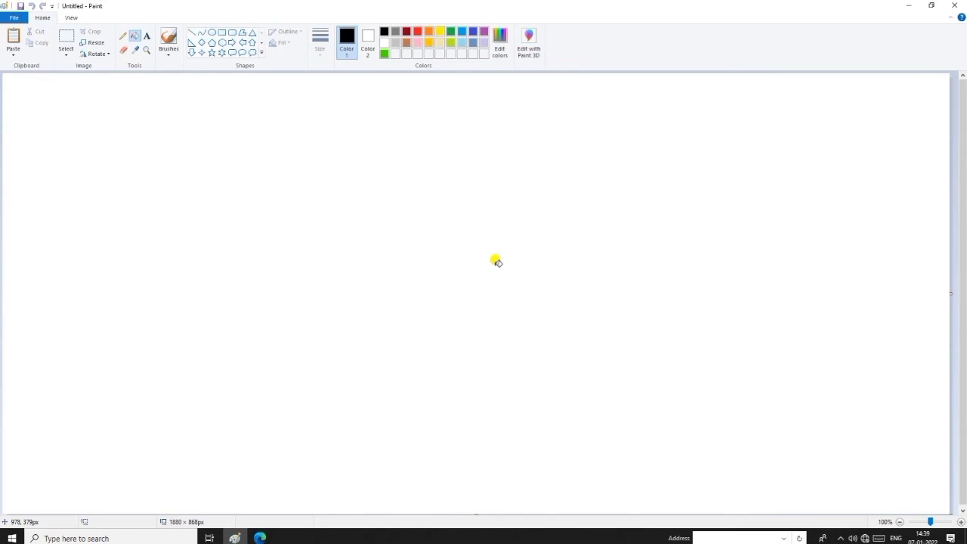
key("ctrl+o")
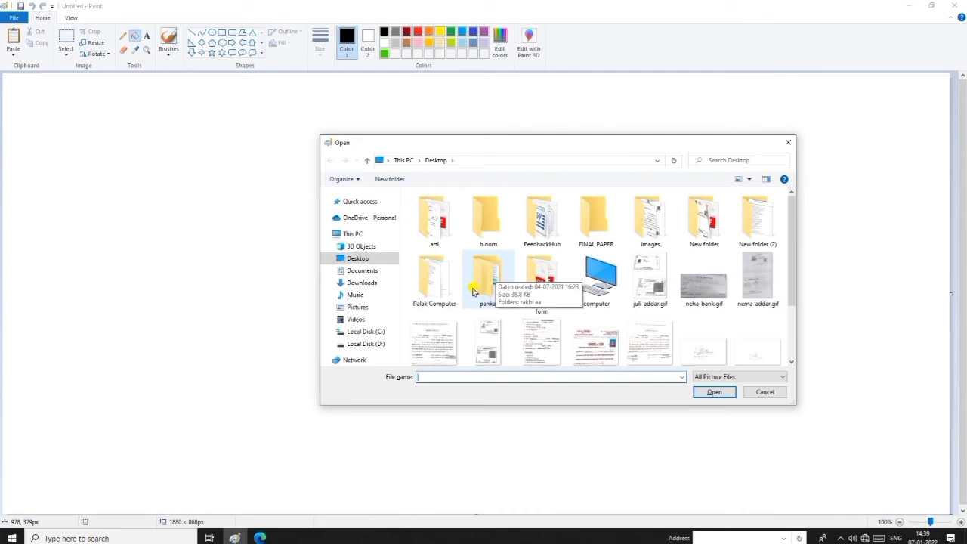
scroll(473, 290, "down", 2)
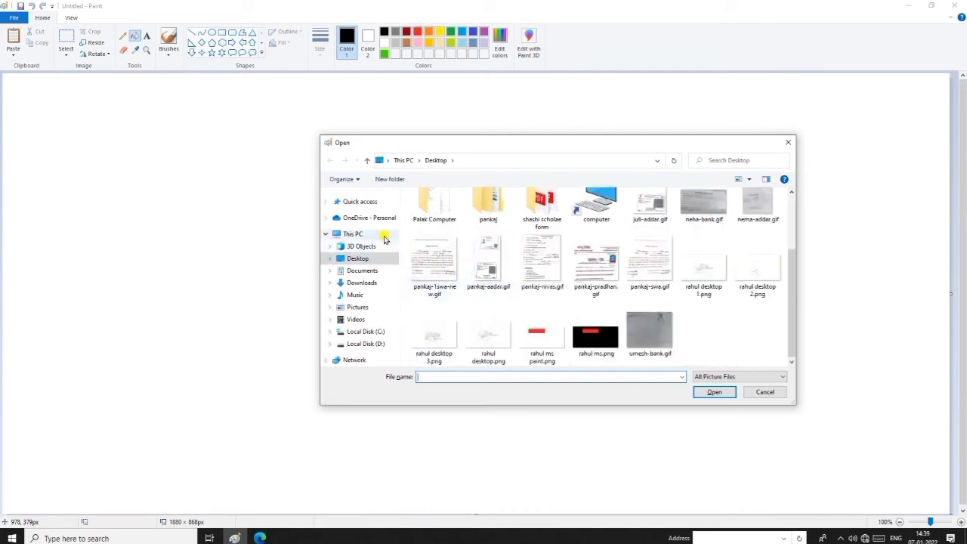
left_click(604, 338)
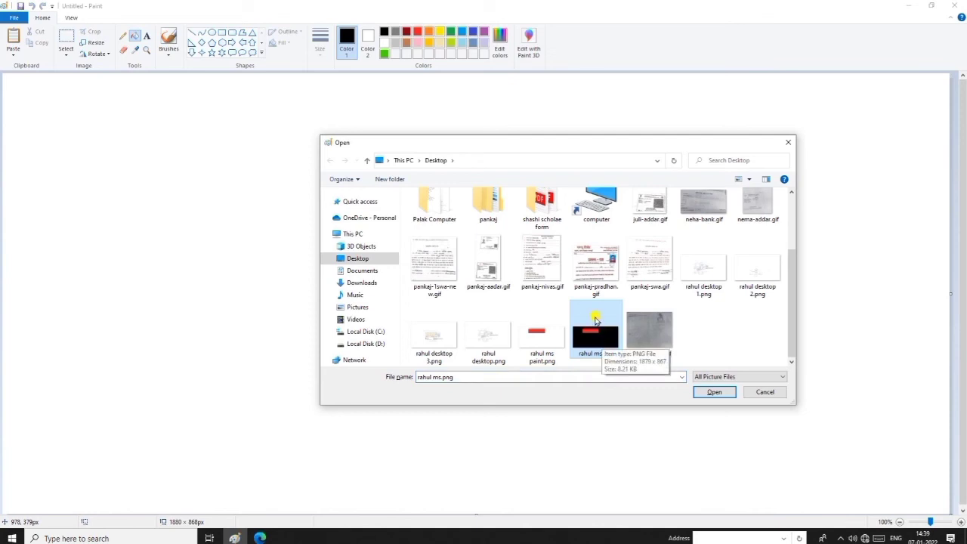
left_click(705, 393)
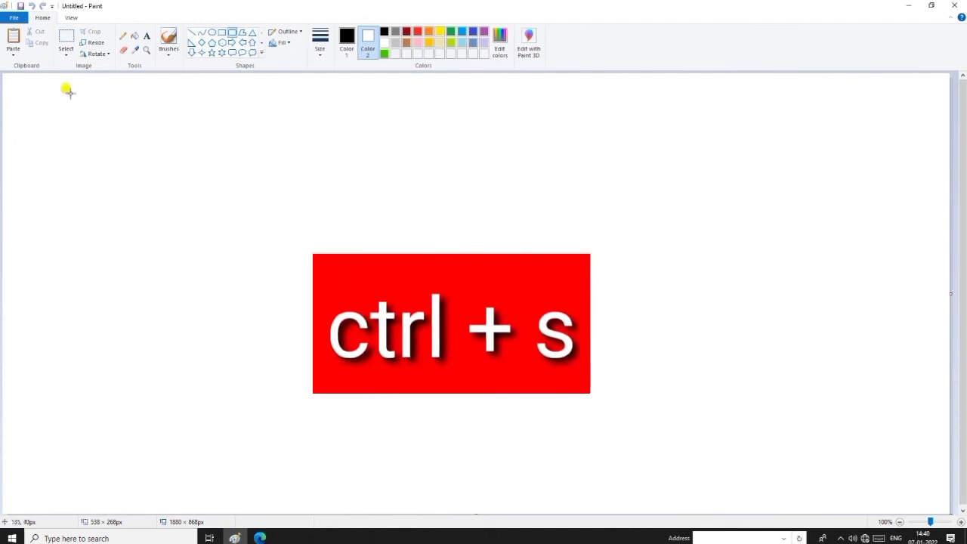
- Draw a rounded rectangle left of centre and save it to the Desktop as Untitled.png
left_click_drag(219, 137, 431, 257)
left_click(431, 289)
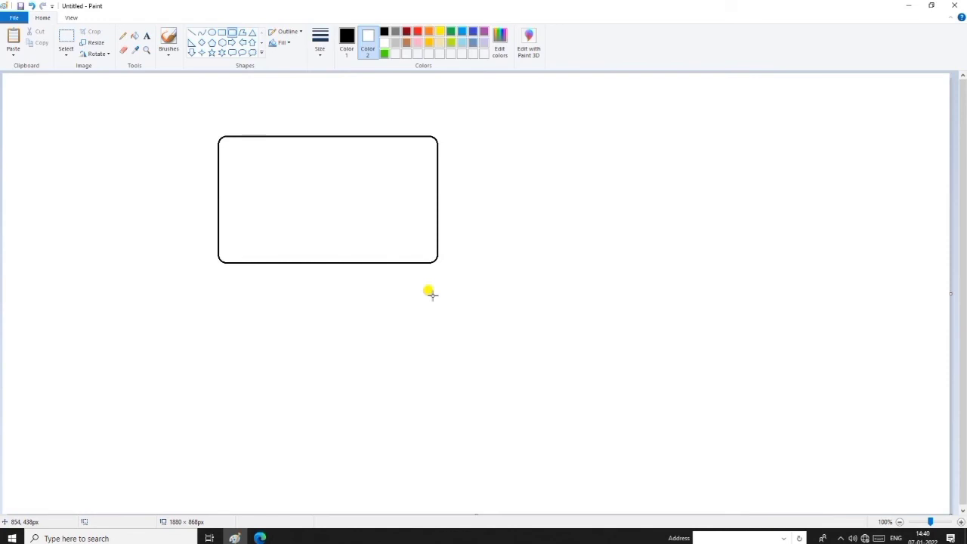
key("ctrl+s")
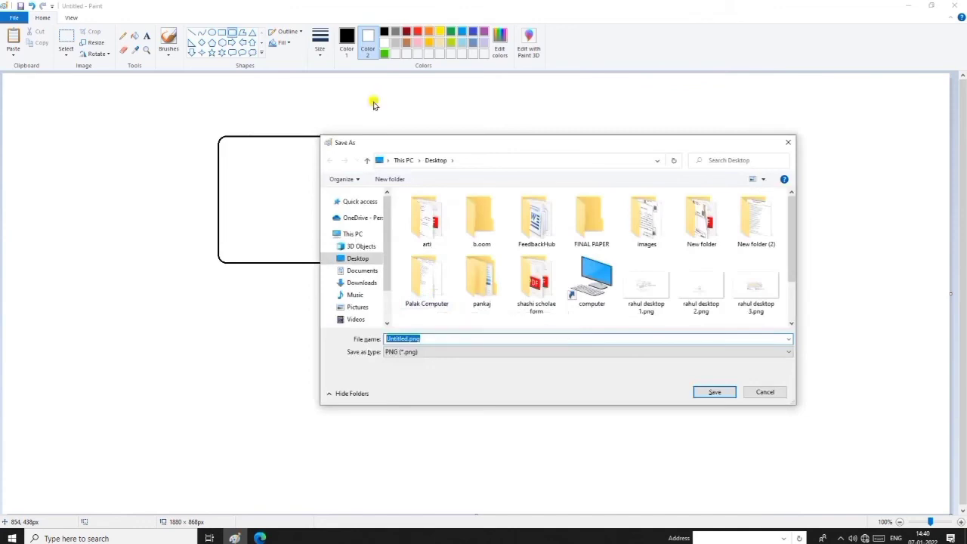
left_click(367, 259)
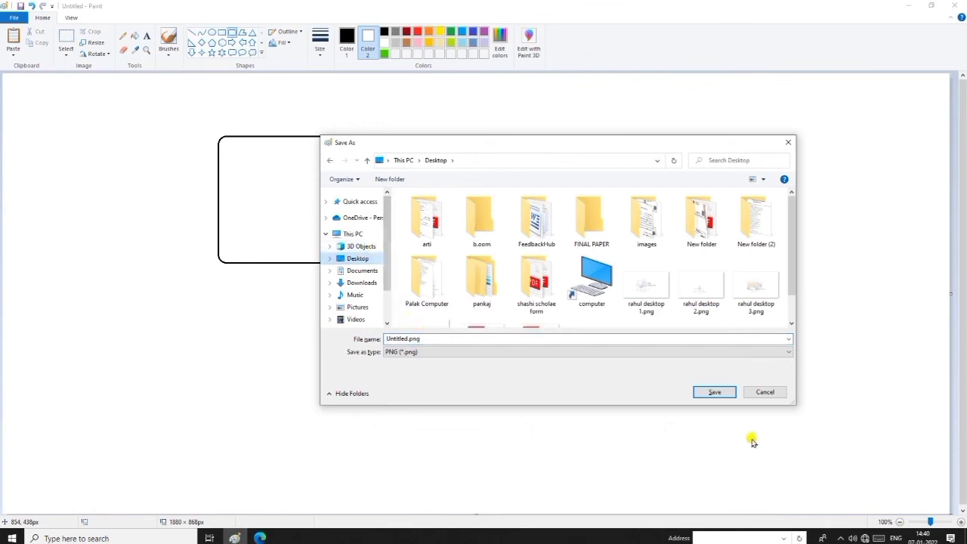
left_click(713, 393)
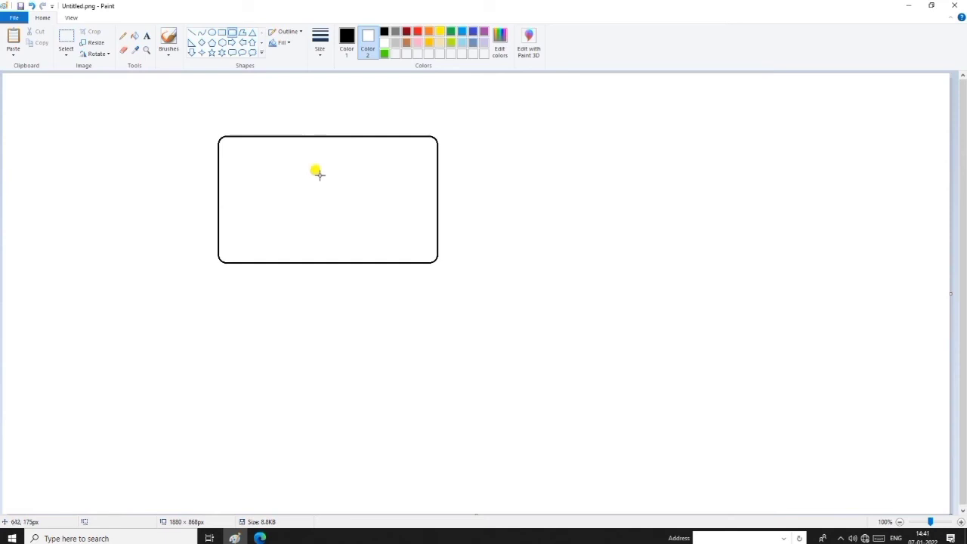
- Draw a hexagon below the rectangle, a diagonal line, and a wider hexagon, then select all
left_click(219, 43)
mouse_move(161, 324)
left_mouse_down()
mouse_move(198, 332)
mouse_move(318, 464)
mouse_move(310, 454)
left_mouse_up()
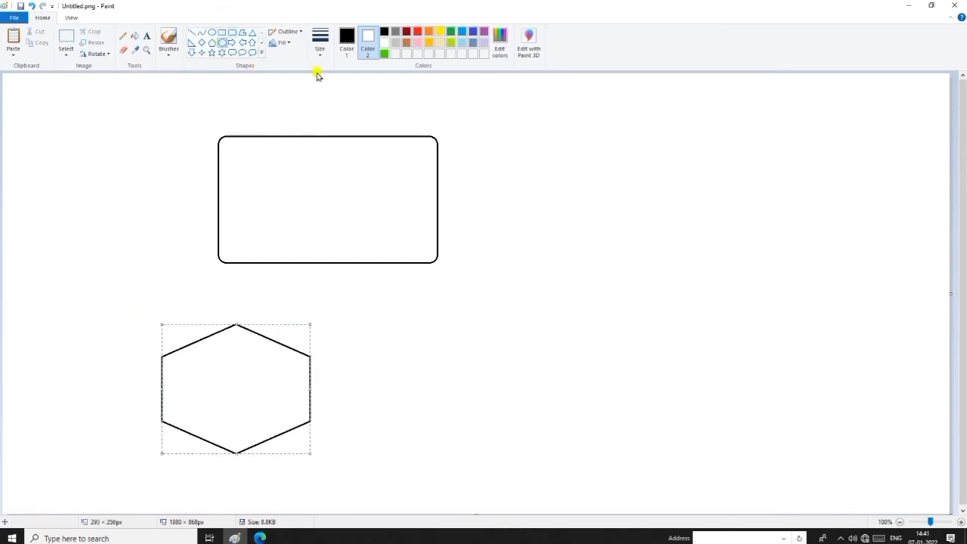
left_click(242, 32)
left_click_drag(531, 162, 700, 235)
left_click(222, 43)
left_click_drag(479, 259, 682, 384)
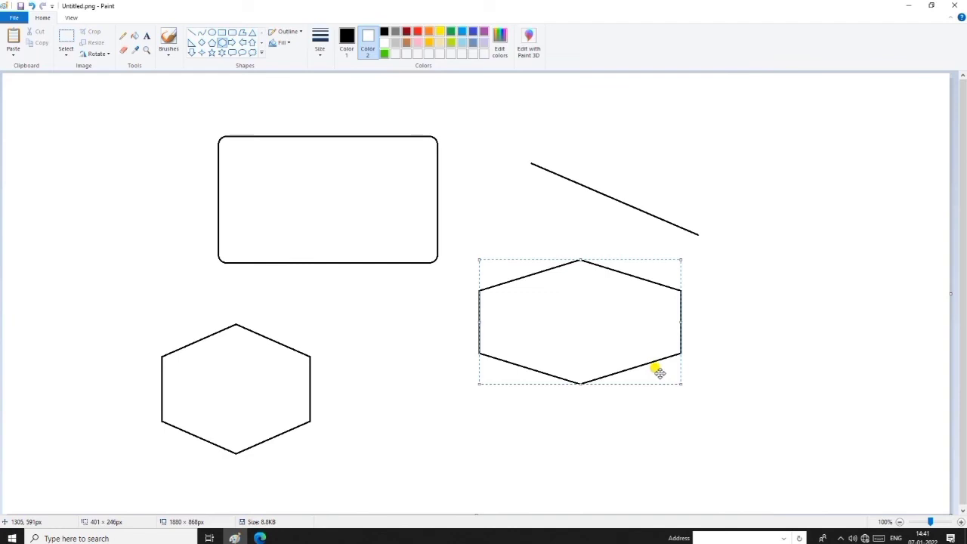
key("ctrl+a")
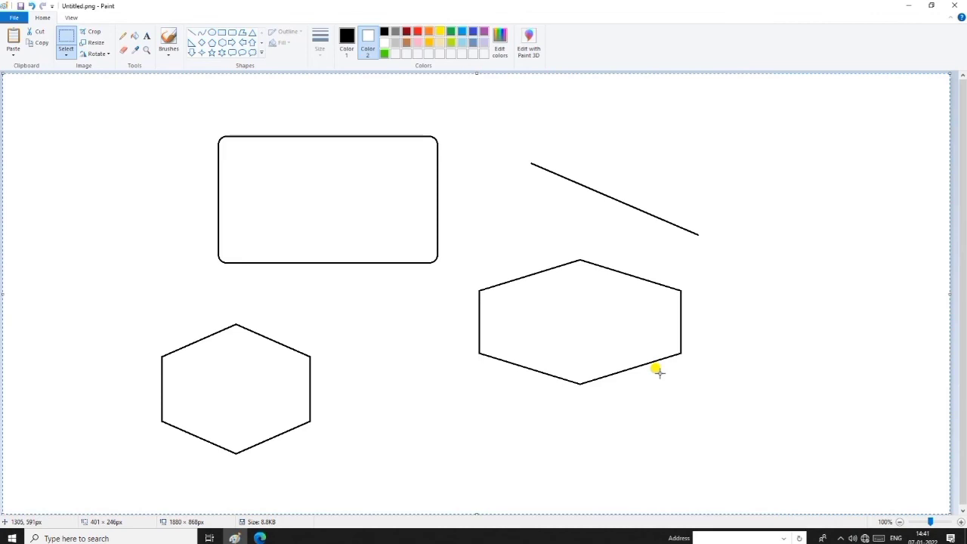
key("Delete")
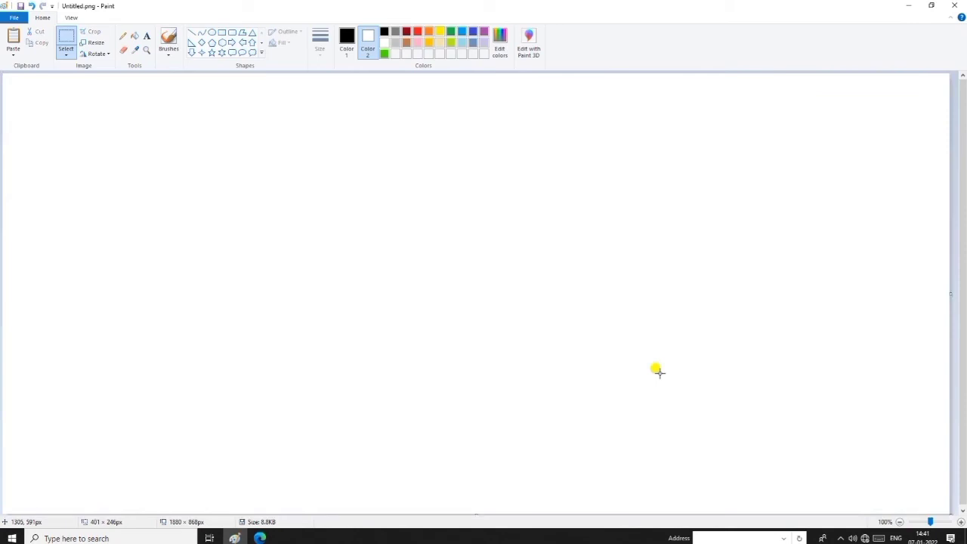
key("ctrl+z")
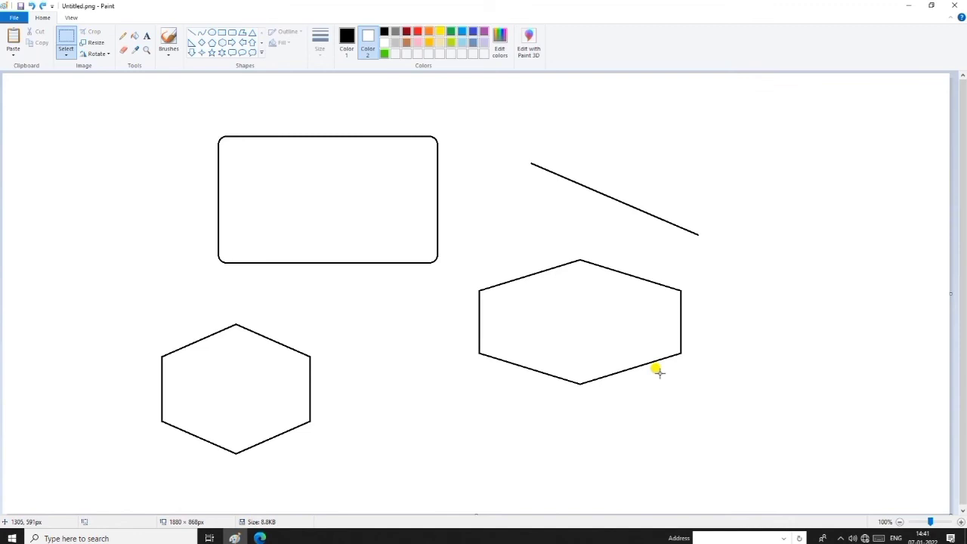
key("ctrl+p")
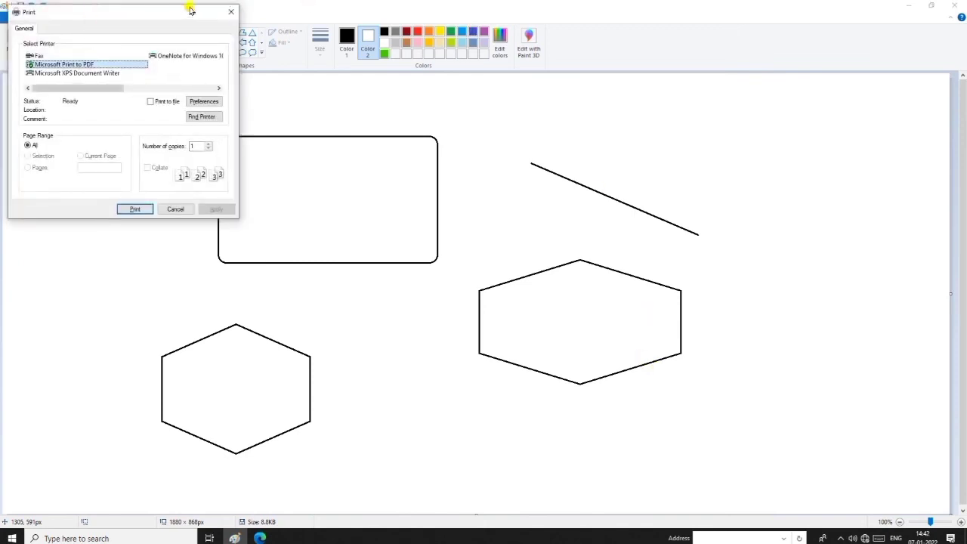
left_click(231, 11)
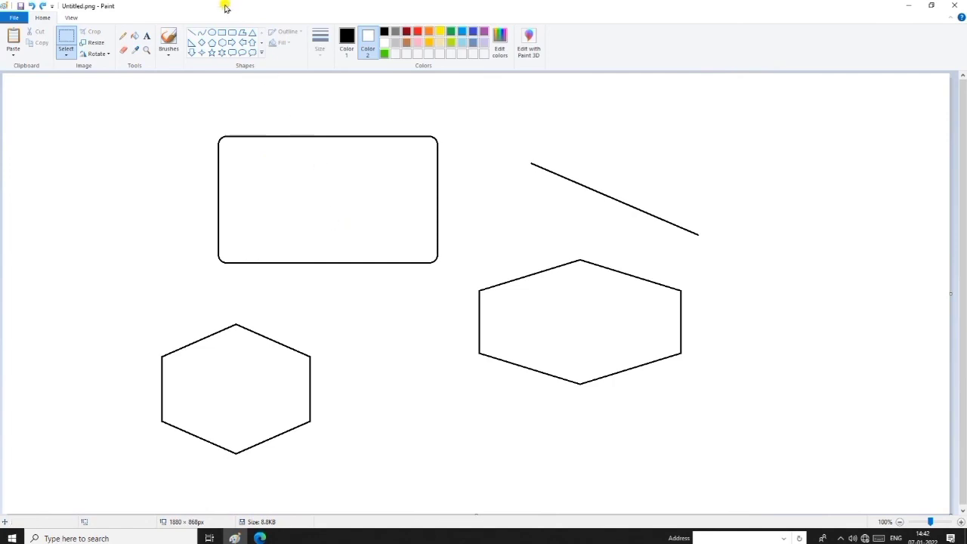
left_click_drag(155, 106, 463, 287)
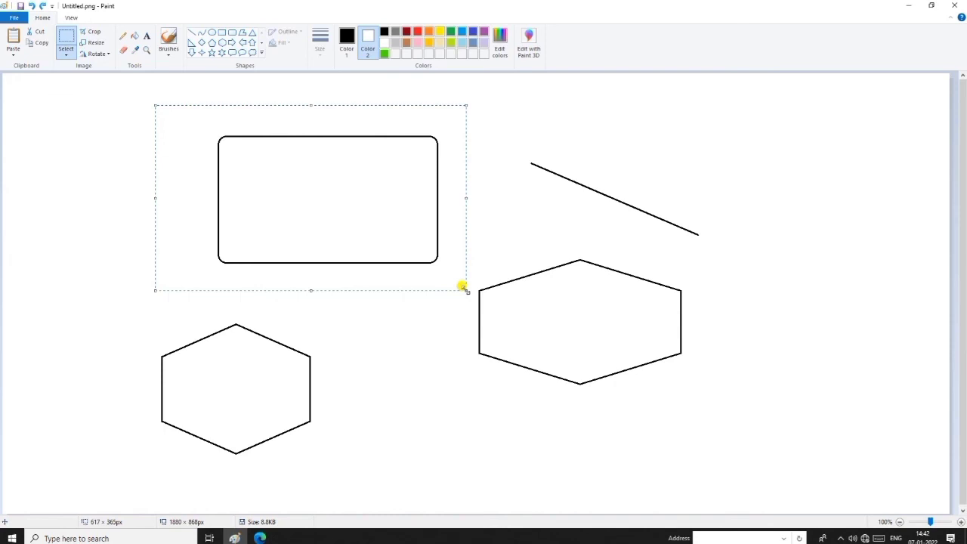
left_click(410, 377)
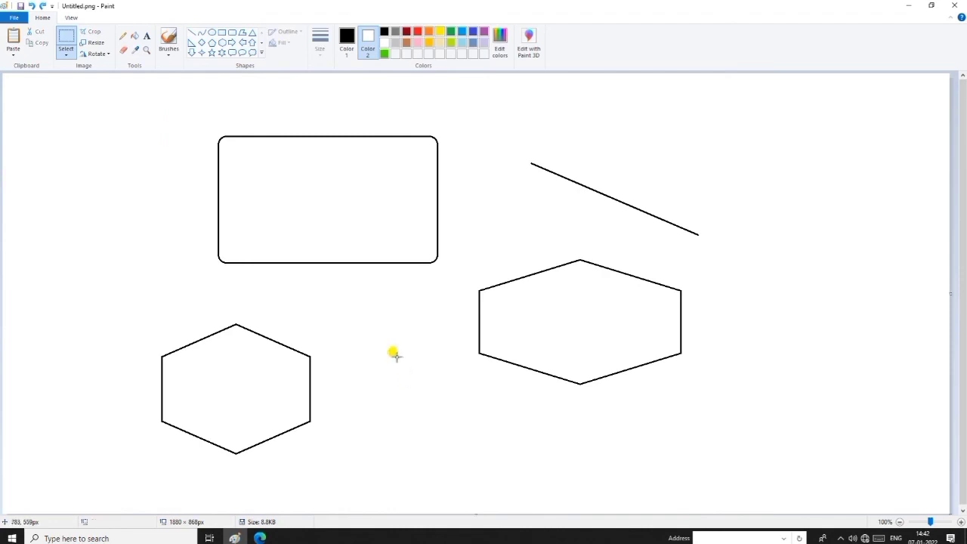
key("ctrl+v")
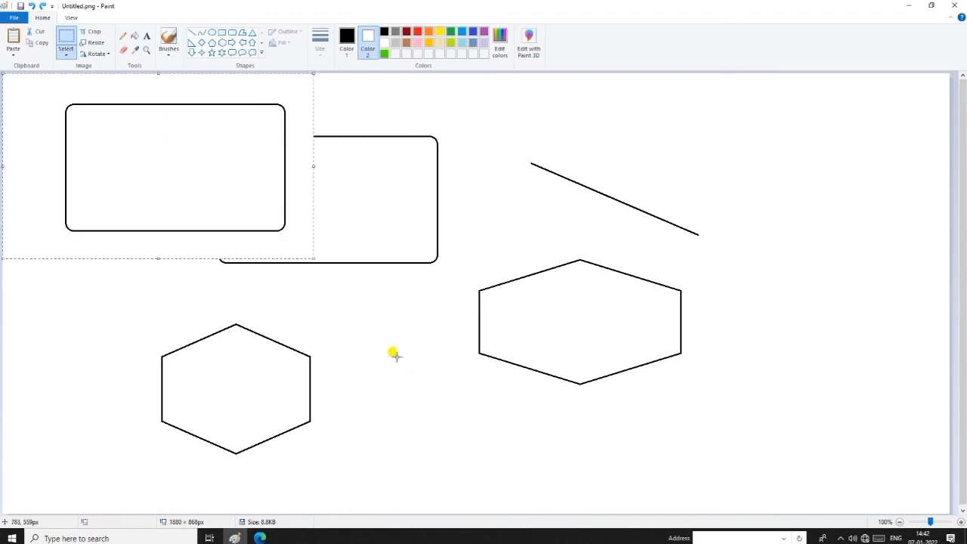
left_click_drag(229, 121, 563, 380)
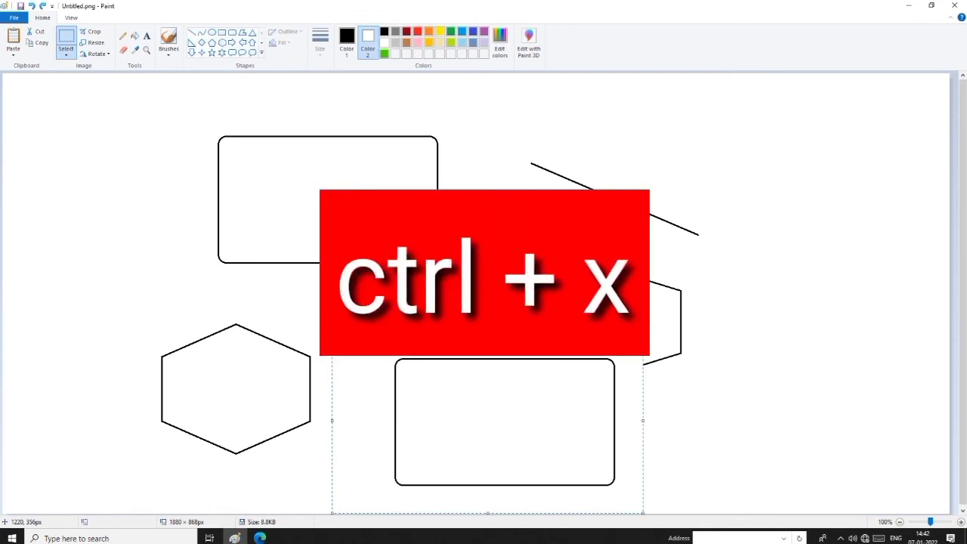
left_click_drag(522, 416, 506, 321)
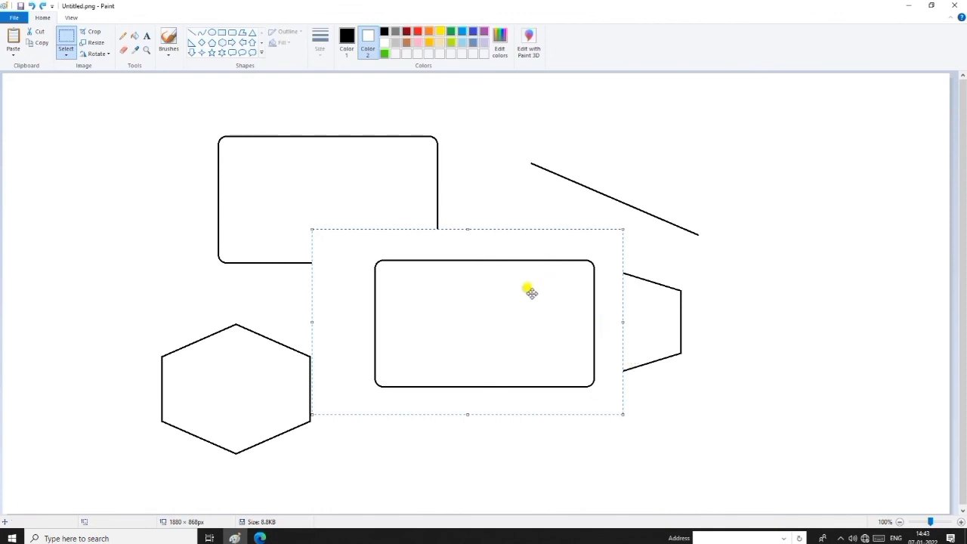
left_click_drag(525, 306, 465, 328)
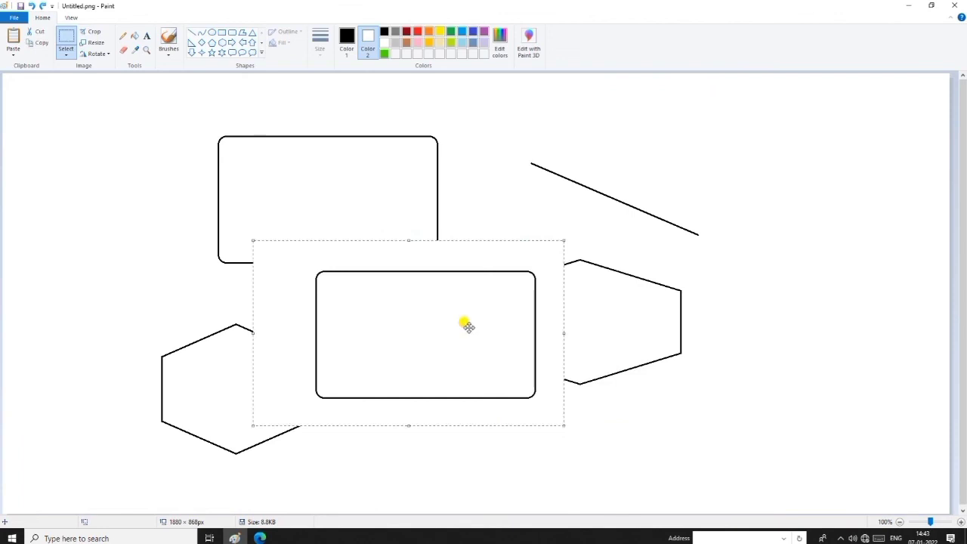
key("Delete")
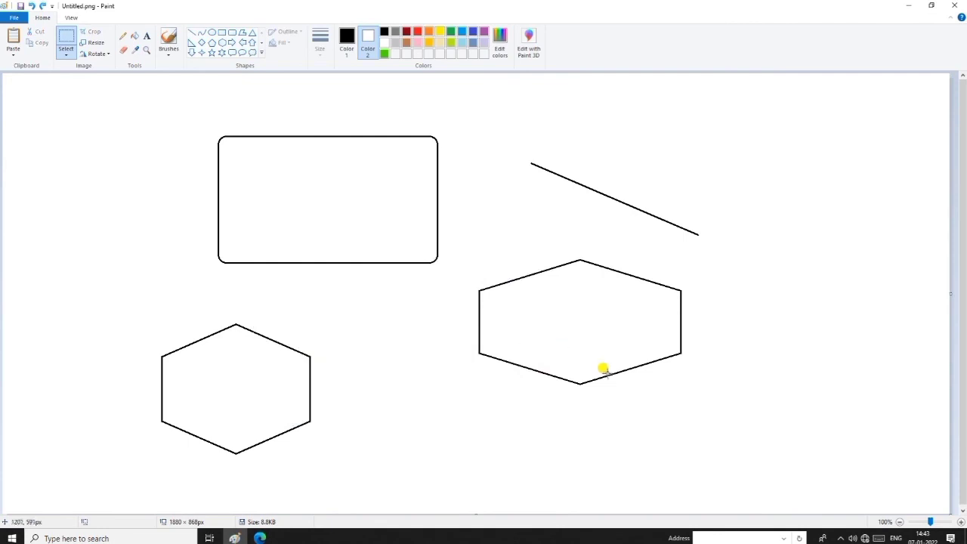
key("ctrl+v")
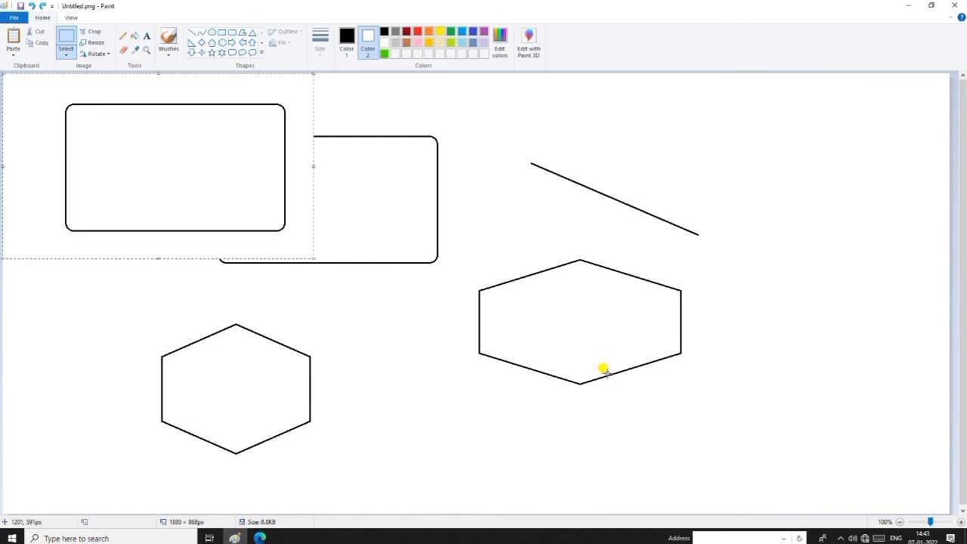
left_click_drag(187, 121, 809, 412)
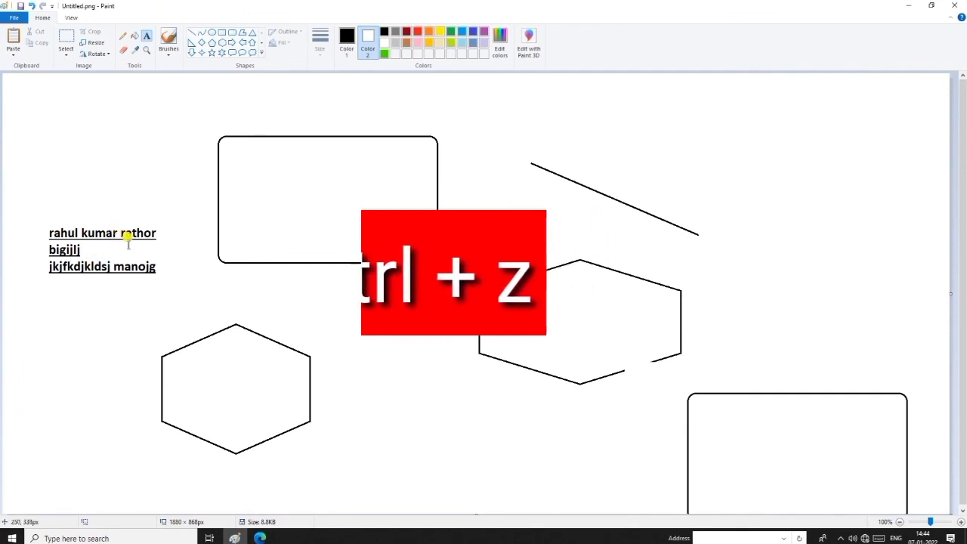
key("ctrl+z")
key("ctrl+z")
key("ctrl+z")
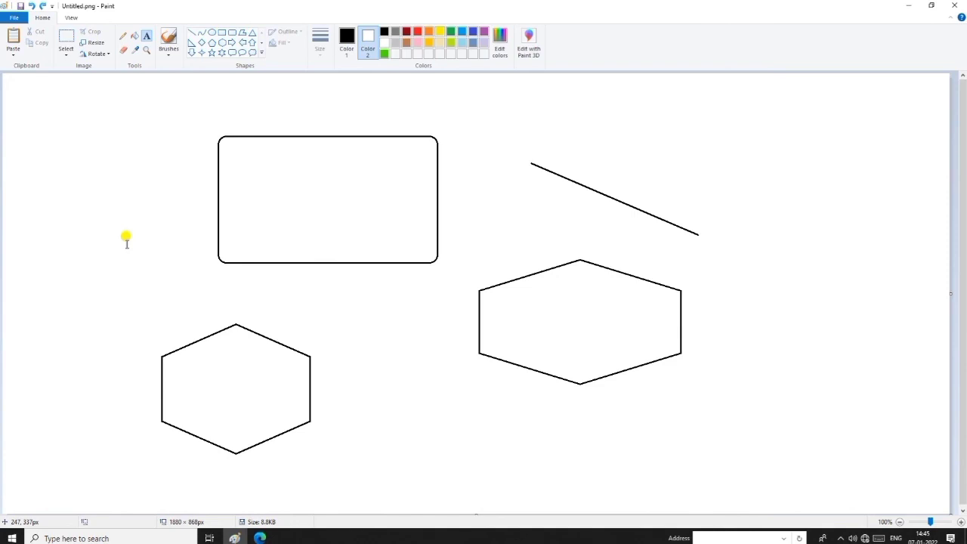
- Redo with Ctrl+Y to restore the underlined text lines and second rounded rectangle
key("ctrl+y")
key("ctrl+y")
key("ctrl+y")
key("ctrl+y")
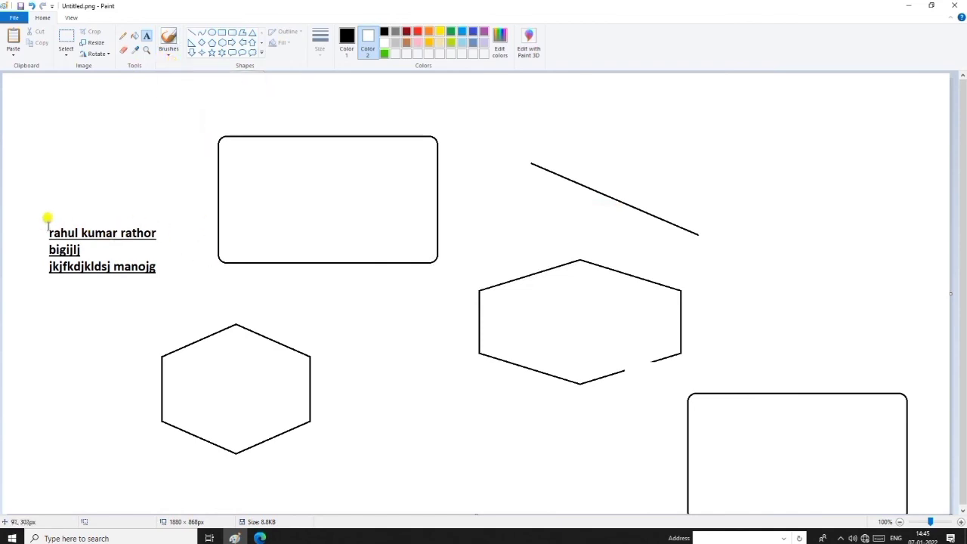
- Type the text line 'rahl kumf sdof' above-left of the top rounded rectangle
left_click_drag(48, 225, 148, 265)
left_click(114, 145)
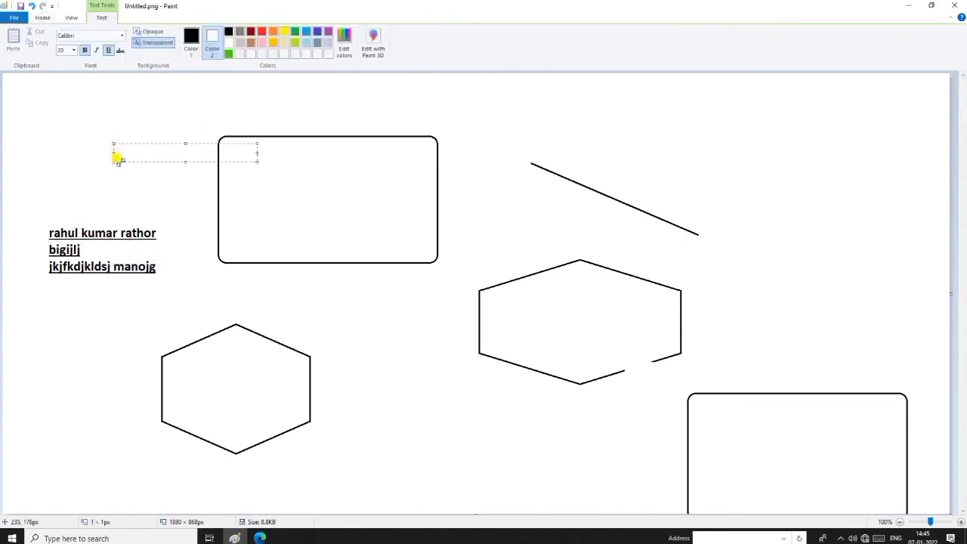
type("rahl kumf sdof")
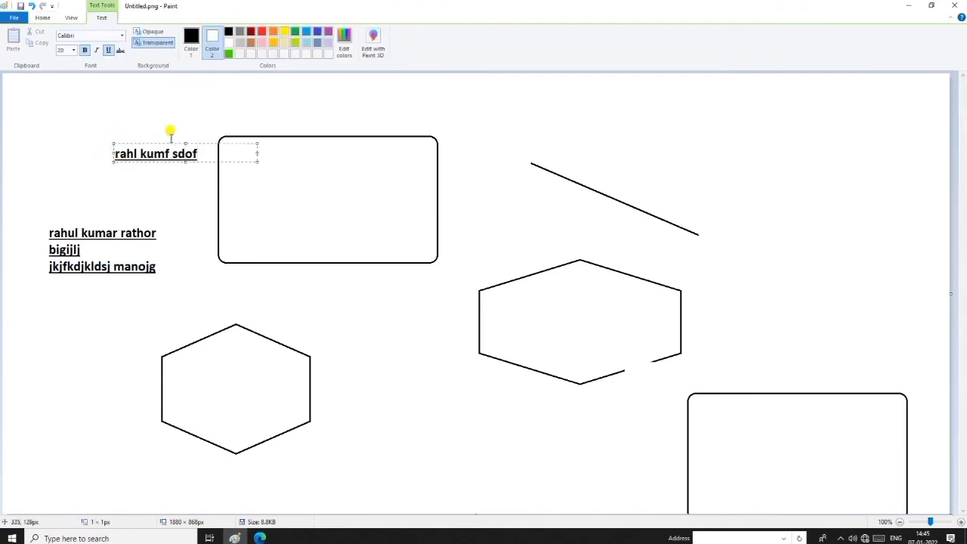
- Make the new 'rahl kumf sdof' line bold, italic and underlined
left_click_drag(198, 153, 91, 158)
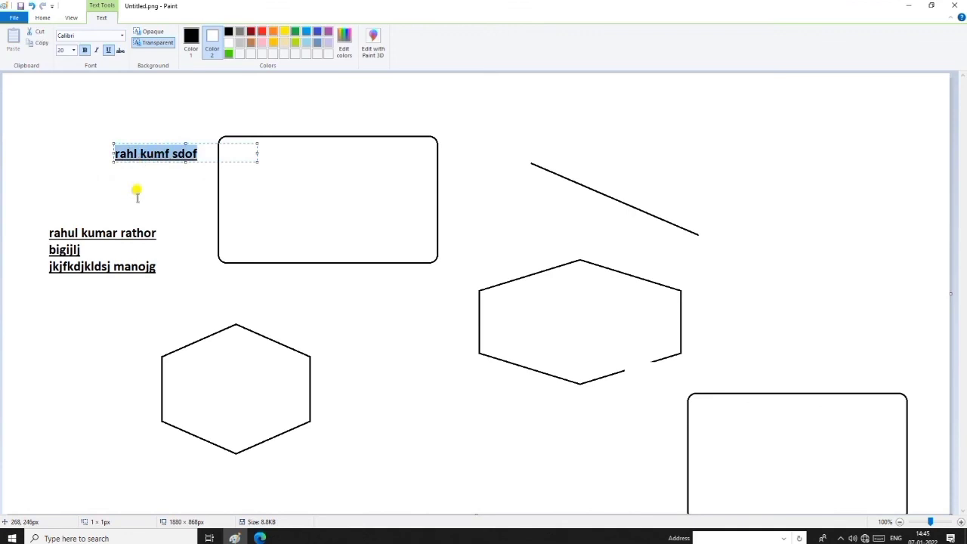
key("ctrl+b")
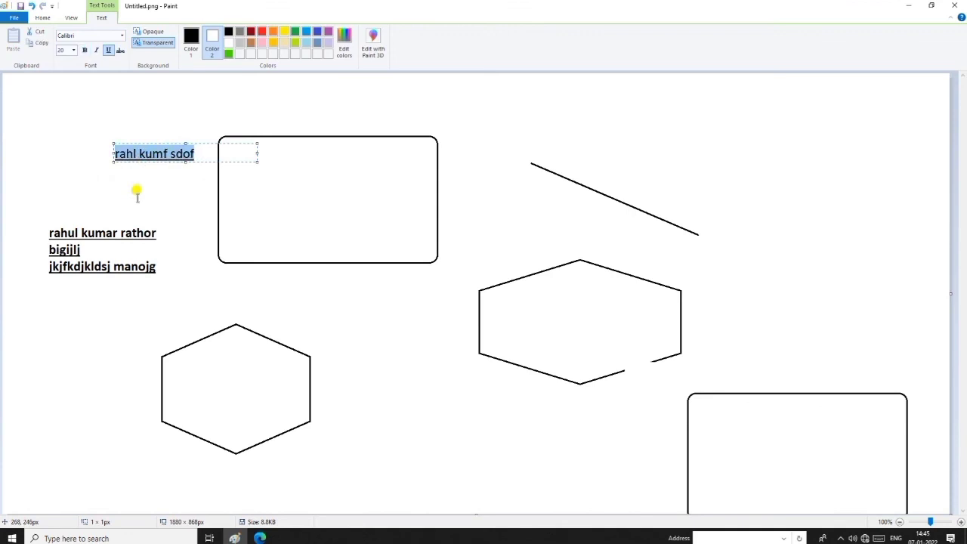
key("ctrl+b")
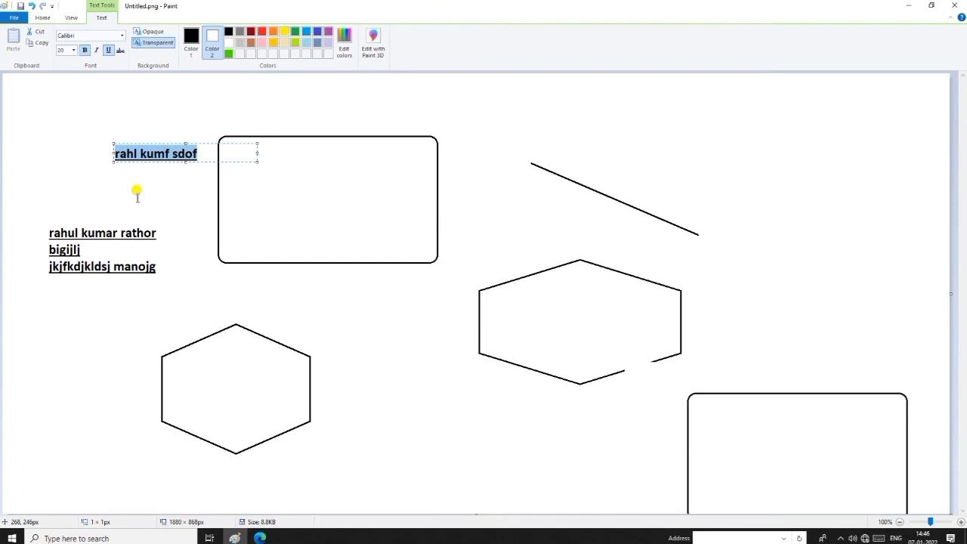
key("ctrl+i")
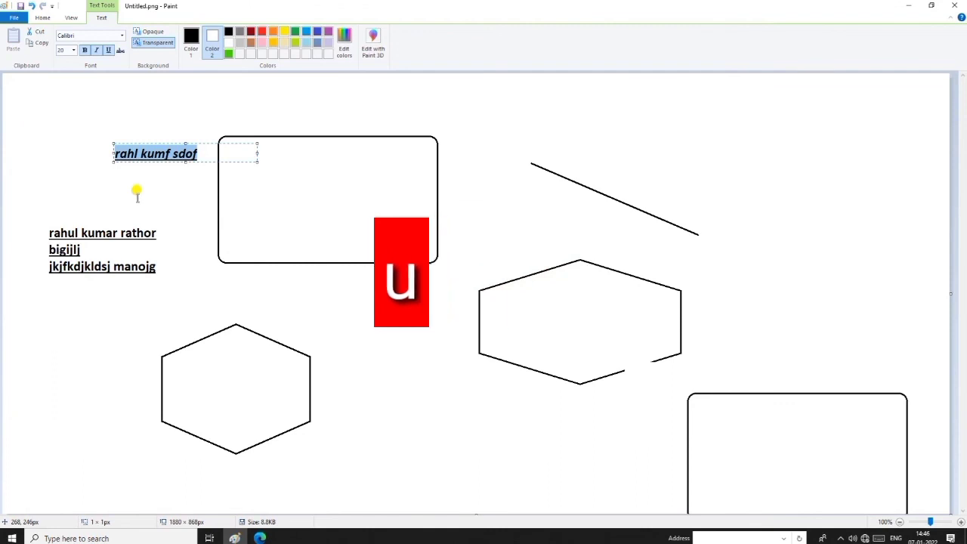
key("ctrl+u")
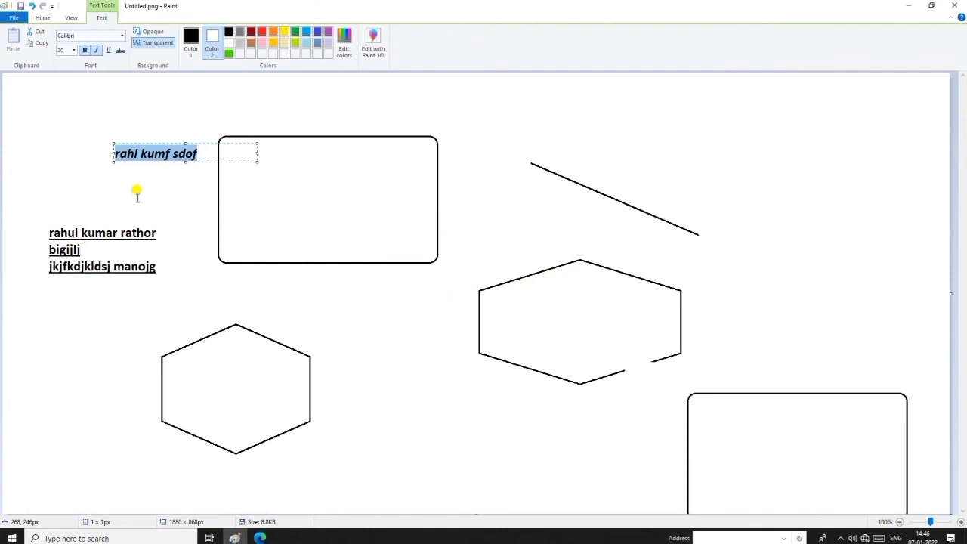
key("ctrl+u")
- Erase the lower-left hexagon completely with an enlarged Eraser, leaving no fragments
left_click(42, 16)
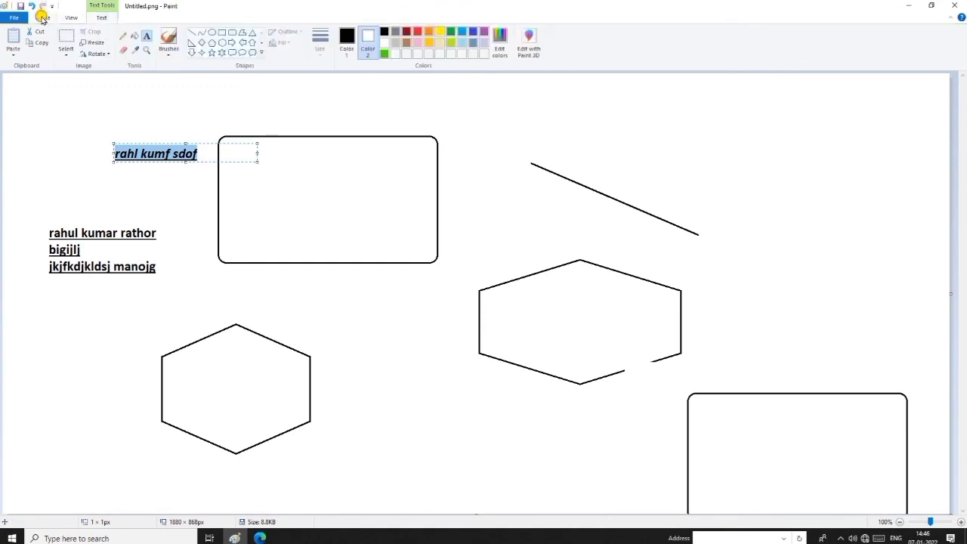
left_click(123, 49)
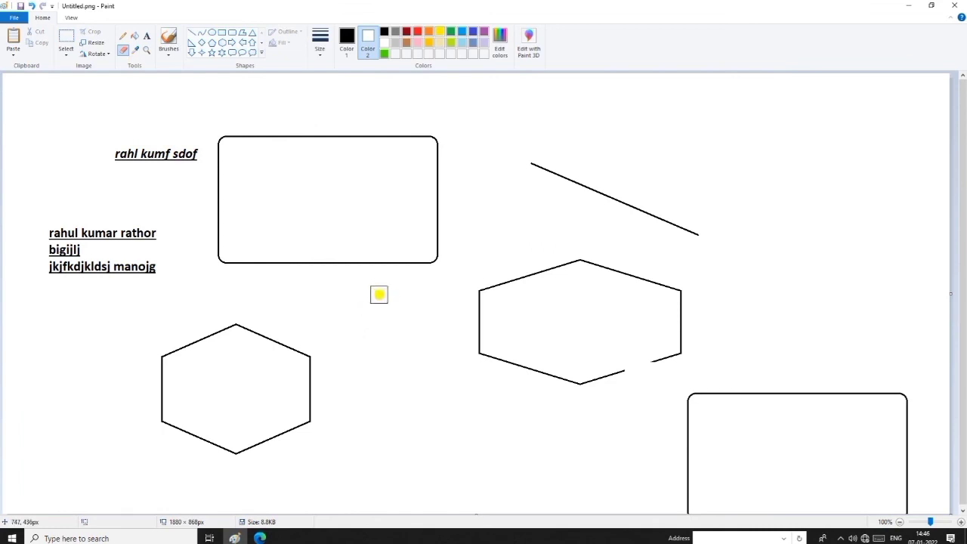
key("ctrl+plus")
mouse_move(112, 303)
left_mouse_down()
mouse_move(317, 450)
mouse_move(261, 361)
mouse_move(275, 277)
mouse_move(285, 290)
mouse_move(239, 323)
mouse_move(179, 336)
mouse_move(164, 402)
mouse_move(154, 392)
mouse_move(251, 380)
mouse_move(326, 398)
left_mouse_up()
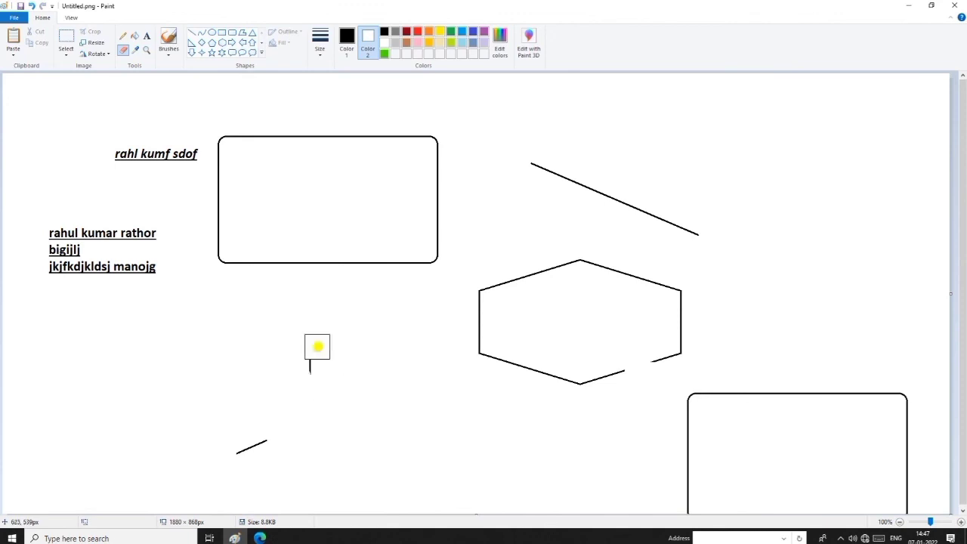
mouse_move(317, 345)
left_mouse_down()
mouse_move(313, 397)
mouse_move(254, 416)
left_mouse_up()
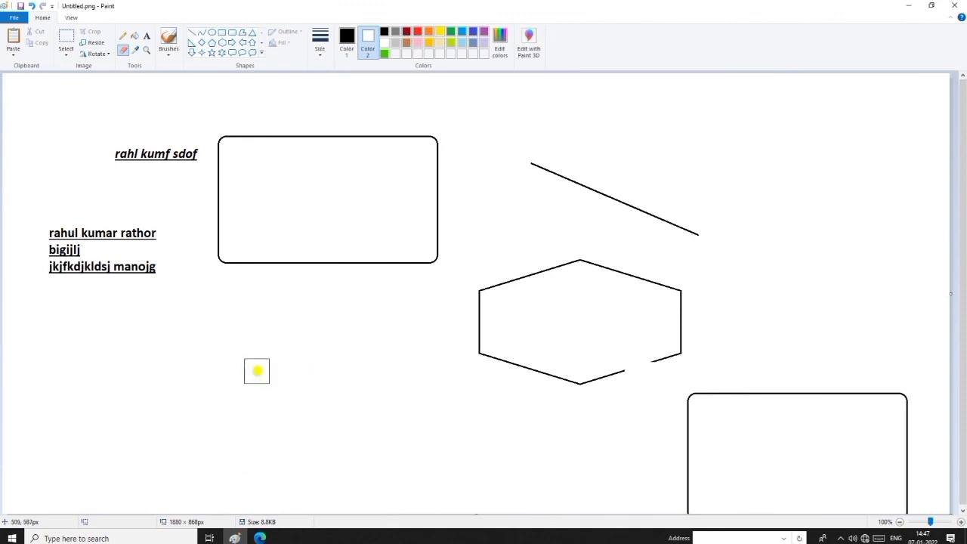
key("ctrl+KP_Subtract")
key("ctrl+KP_Subtract")
key("ctrl+KP_Subtract")
key("ctrl+KP_Subtract")
key("ctrl+KP_Subtract")
key("ctrl+KP_Subtract")
key("ctrl+KP_Subtract")
key("ctrl+KP_Subtract")
key("ctrl+KP_Subtract")
key("ctrl+KP_Subtract")
key("ctrl+KP_Subtract")
key("ctrl+KP_Subtract")
key("ctrl+r")
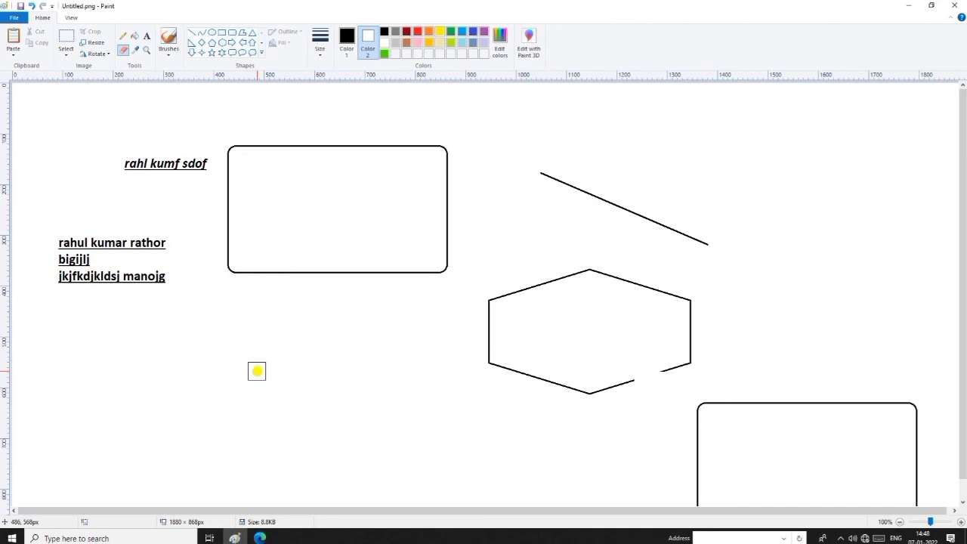
key("ctrl+r")
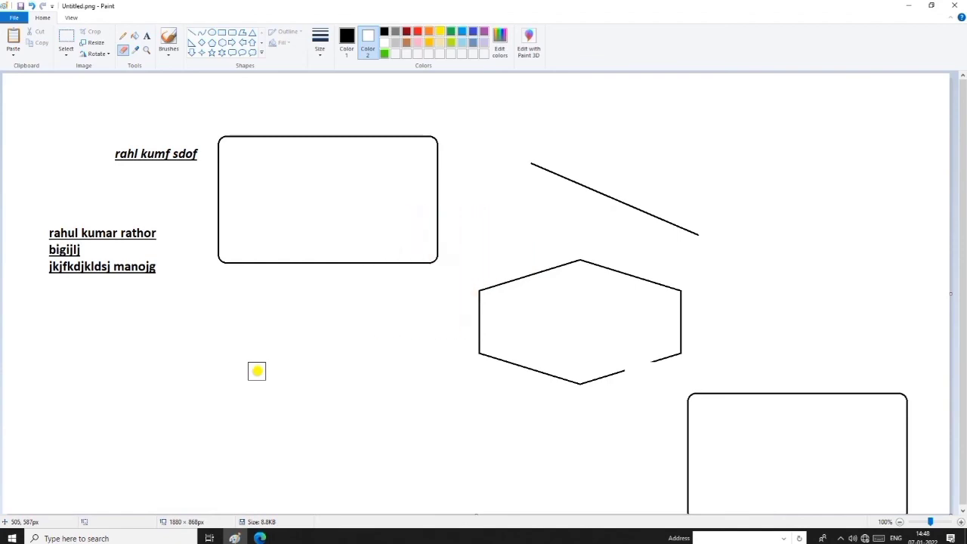
key("ctrl+g")
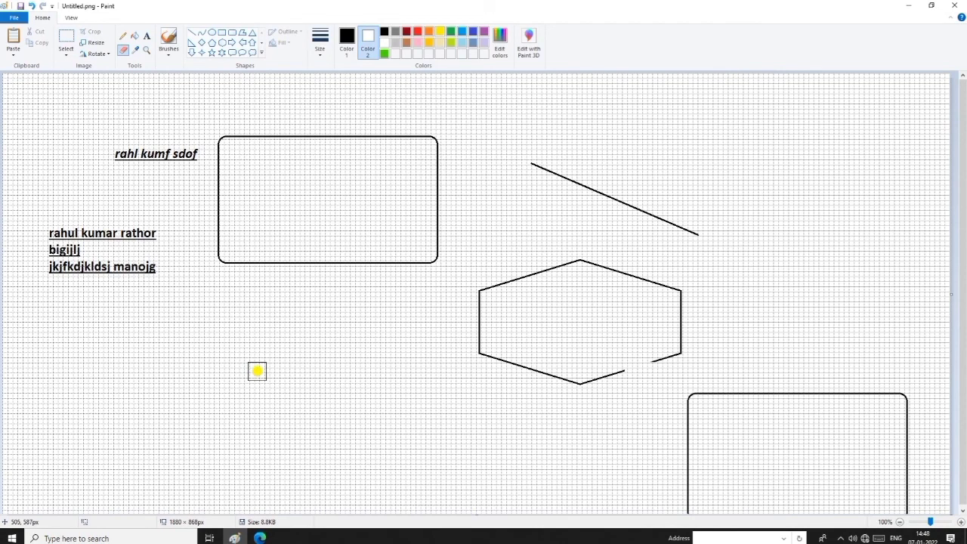
key("ctrl+g")
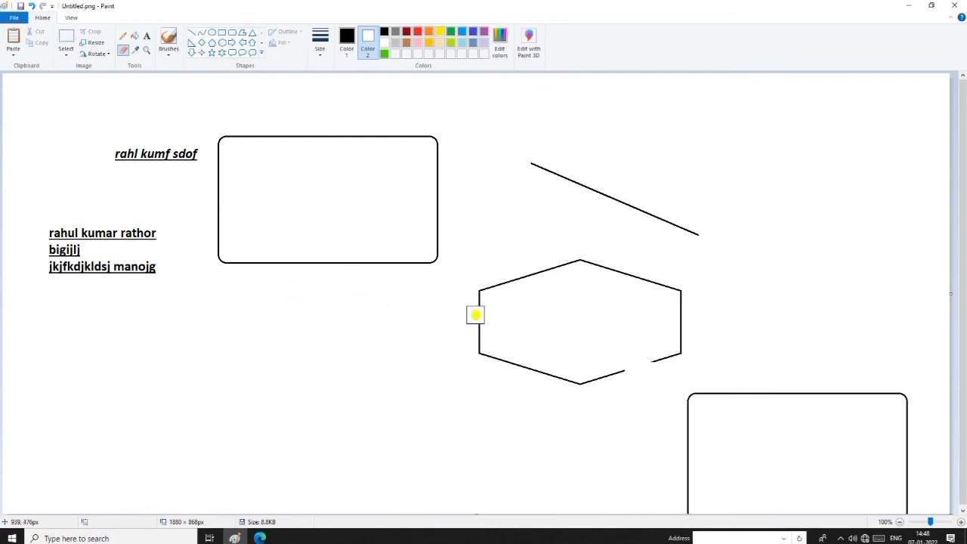
key("F11")
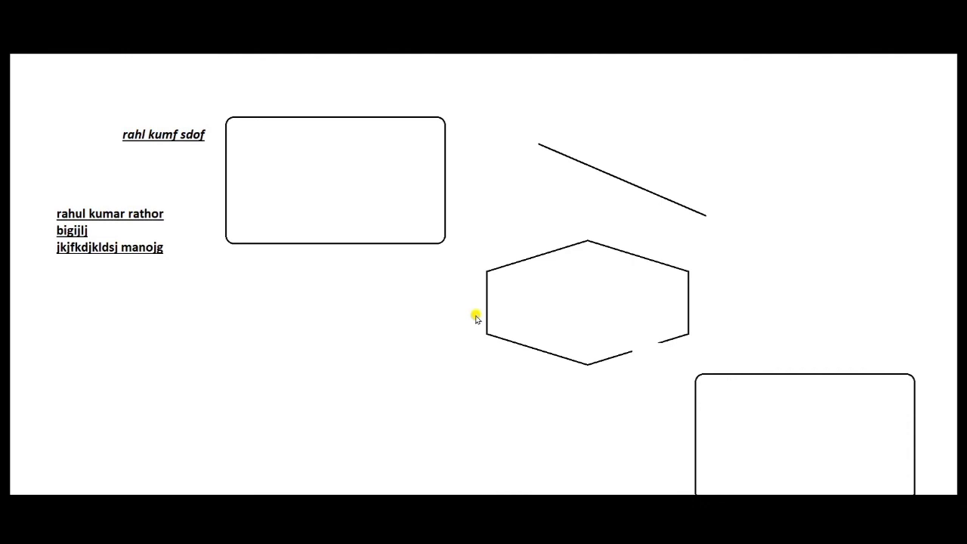
left_click(476, 318)
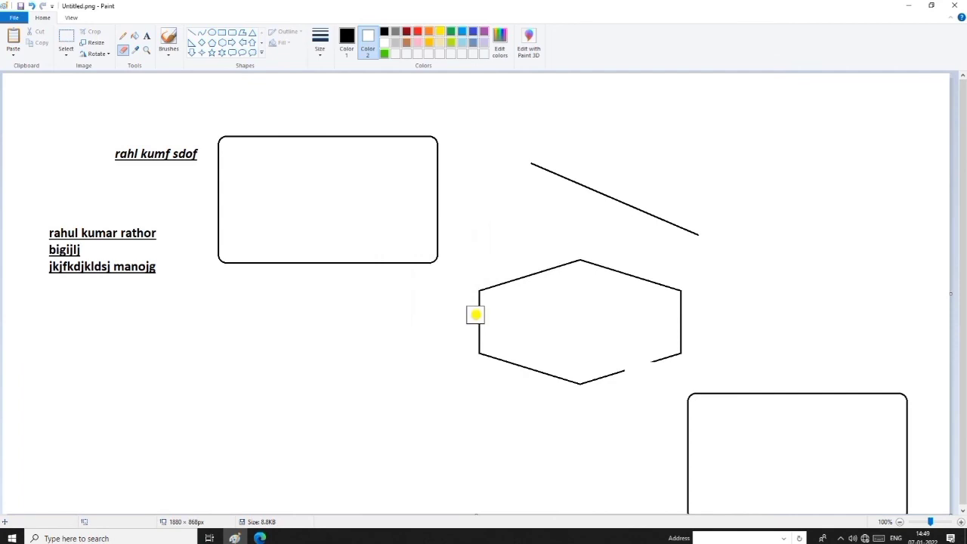
- Close the drawing without saving and reopen Paint on a blank 1880 × 868 px Untitled canvas
key("alt+F4")
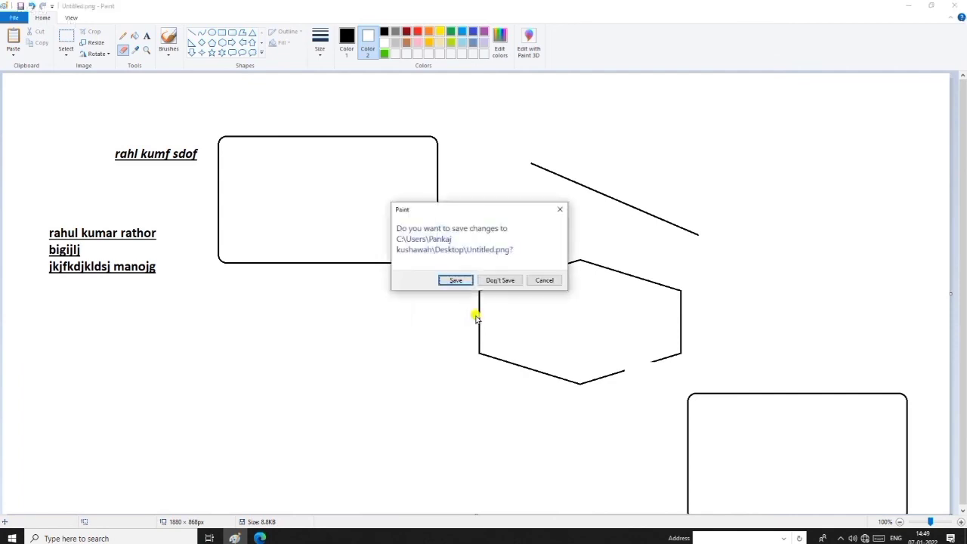
left_click(501, 281)
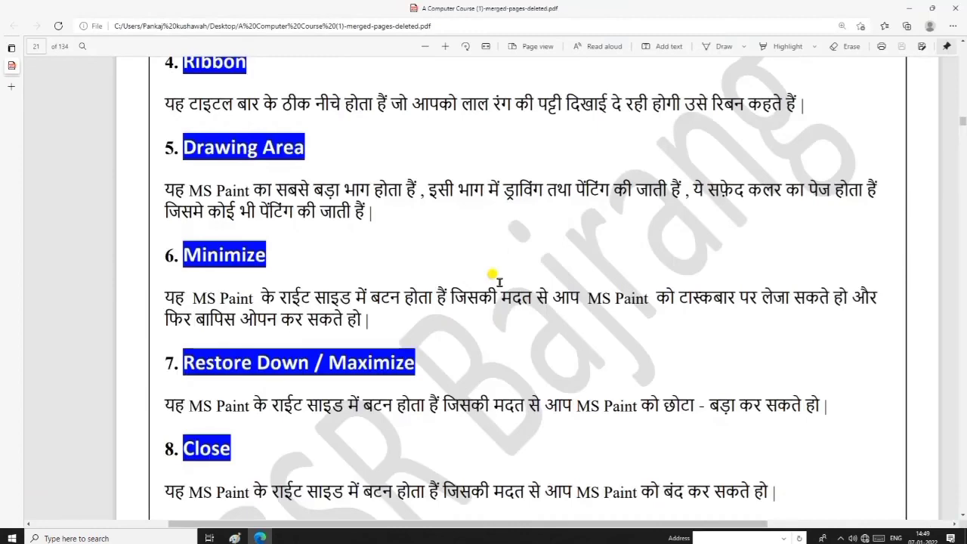
left_click(909, 7)
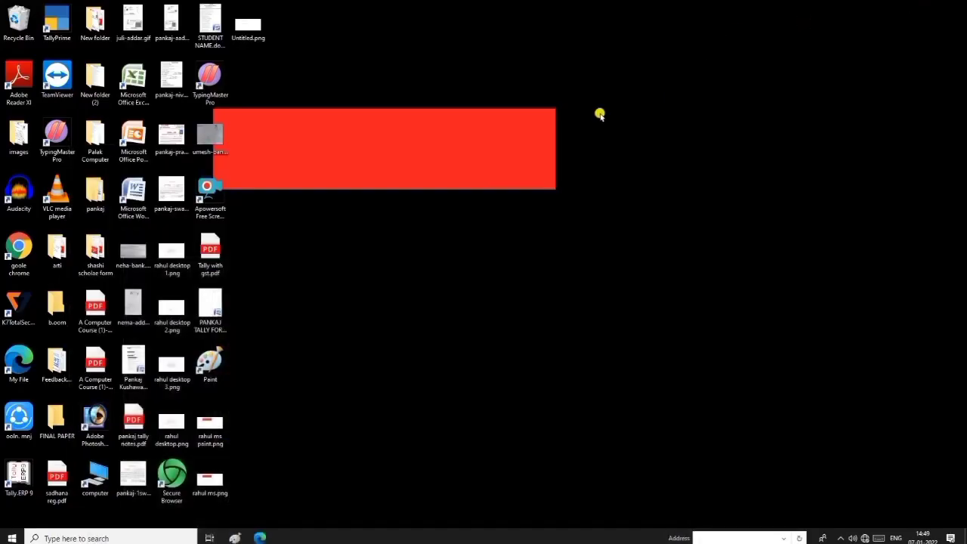
left_click(233, 538)
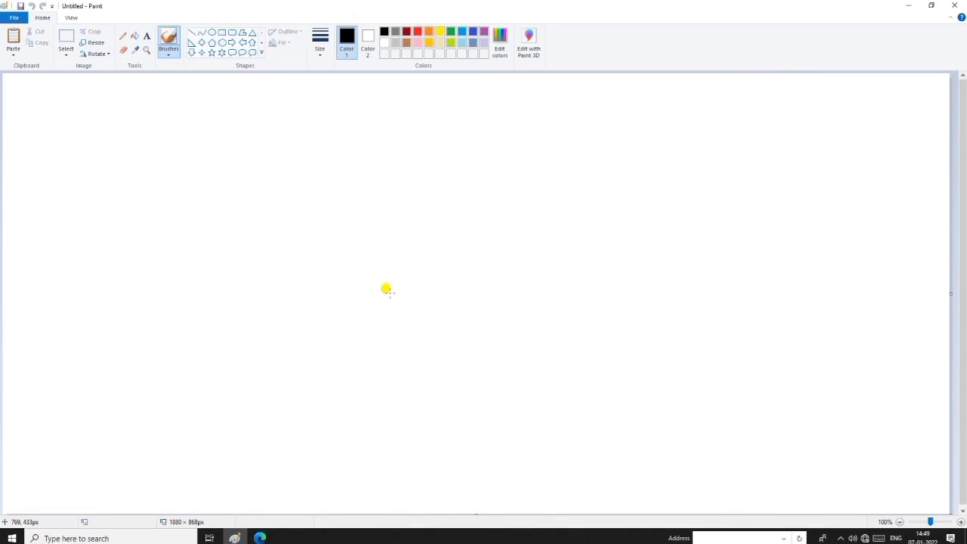
left_click(259, 537)
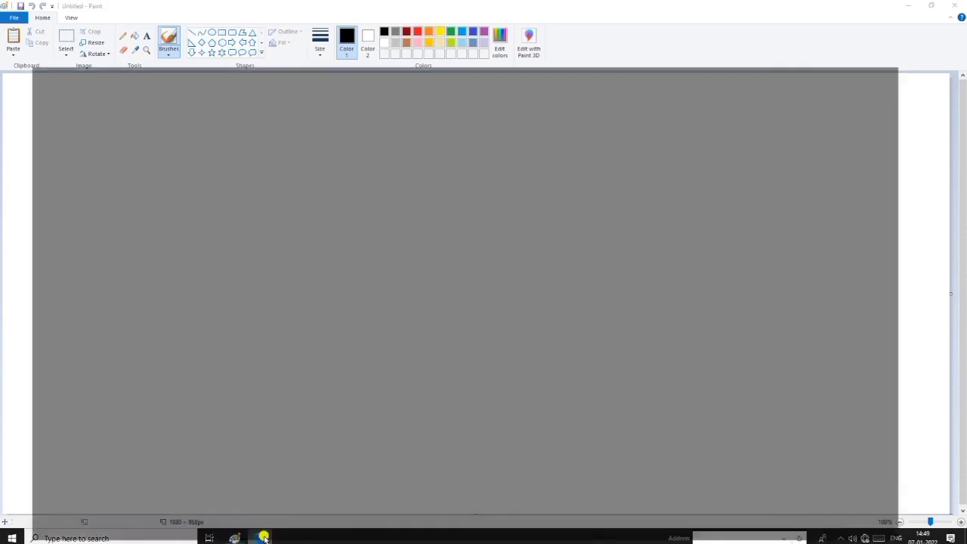
- Scroll up to the MS Paint File shortcut notes at the top of the course PDF
scroll(414, 327, "up", 10)
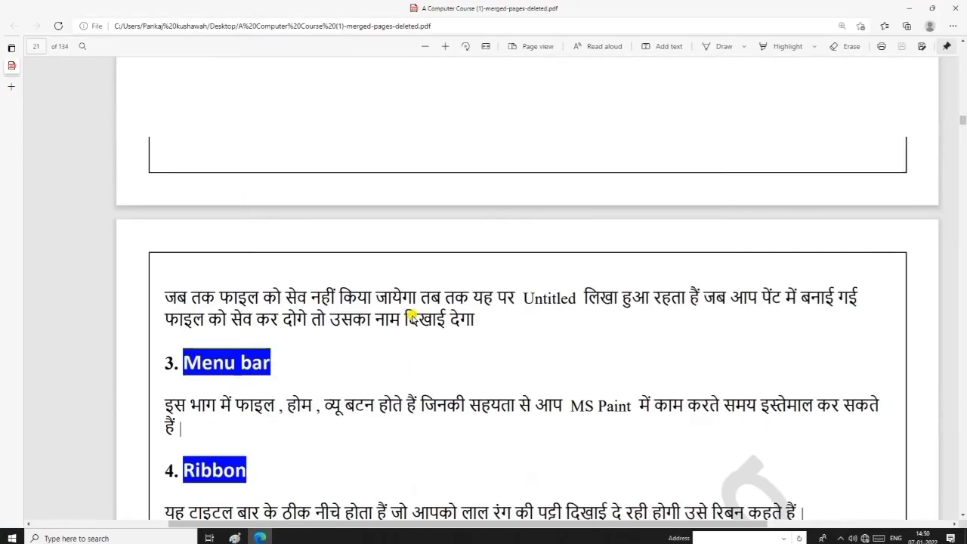
scroll(414, 318, "up", 8)
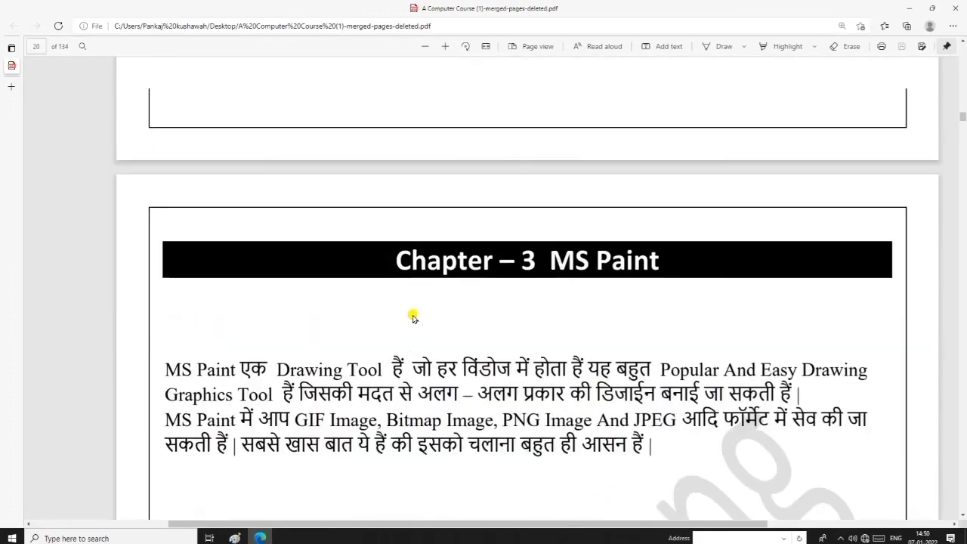
scroll(505, 313, "up", 10)
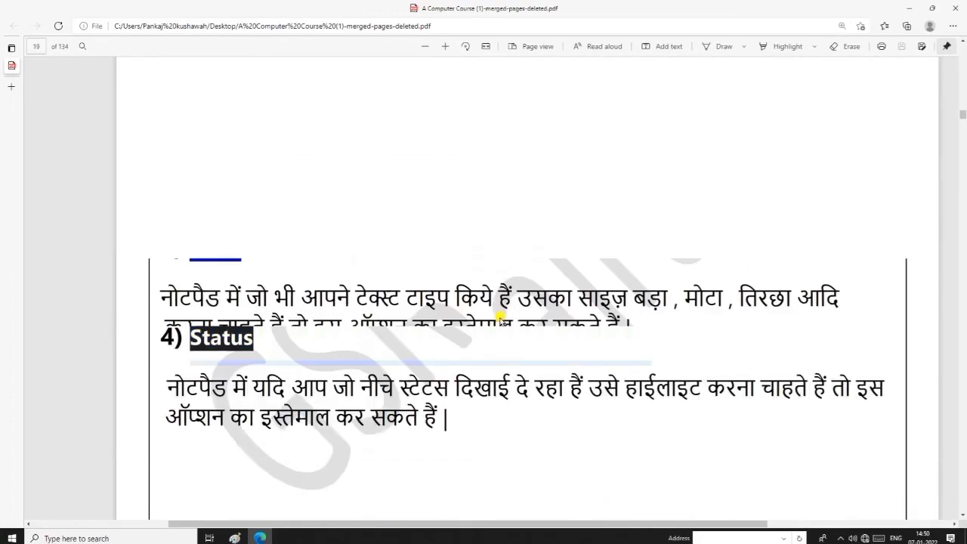
scroll(499, 321, "up", 10)
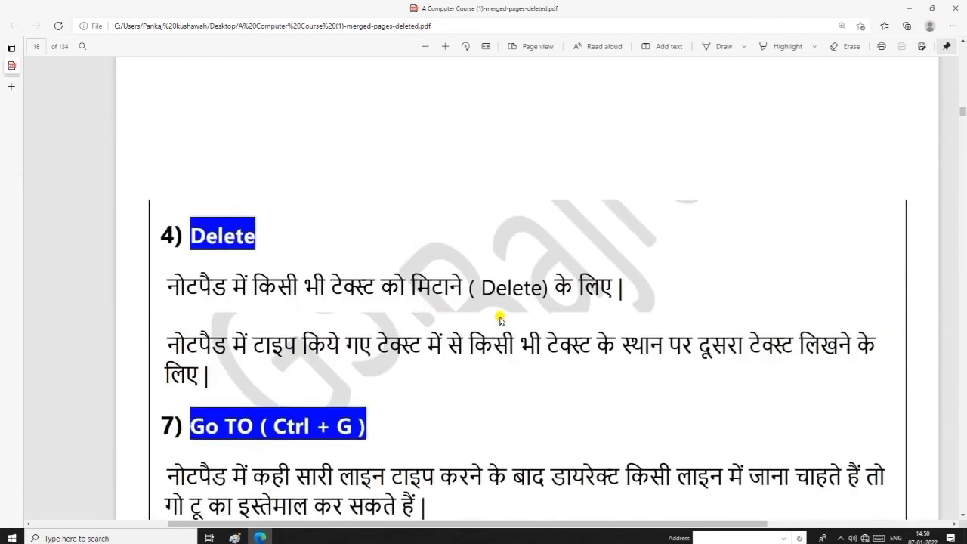
scroll(500, 321, "up", 12)
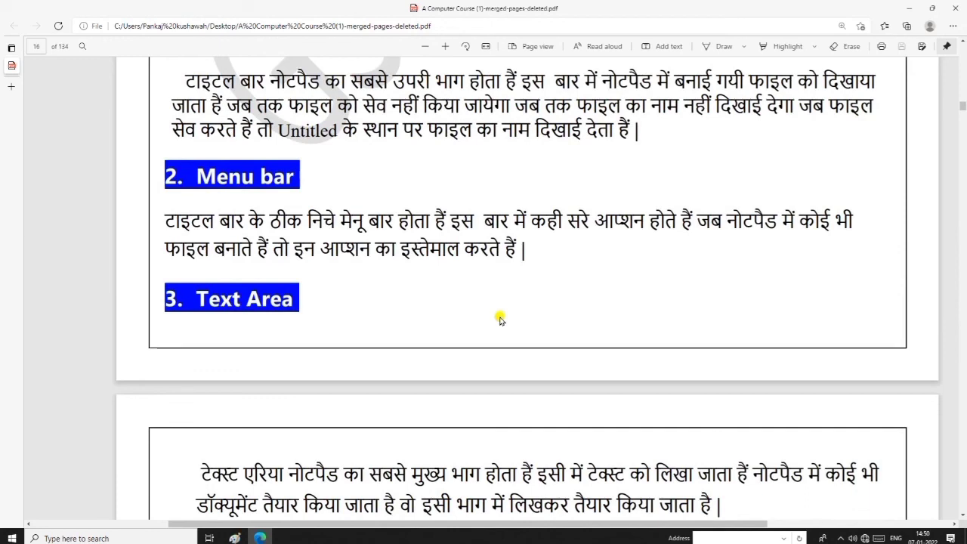
scroll(499, 320, "up", 10)
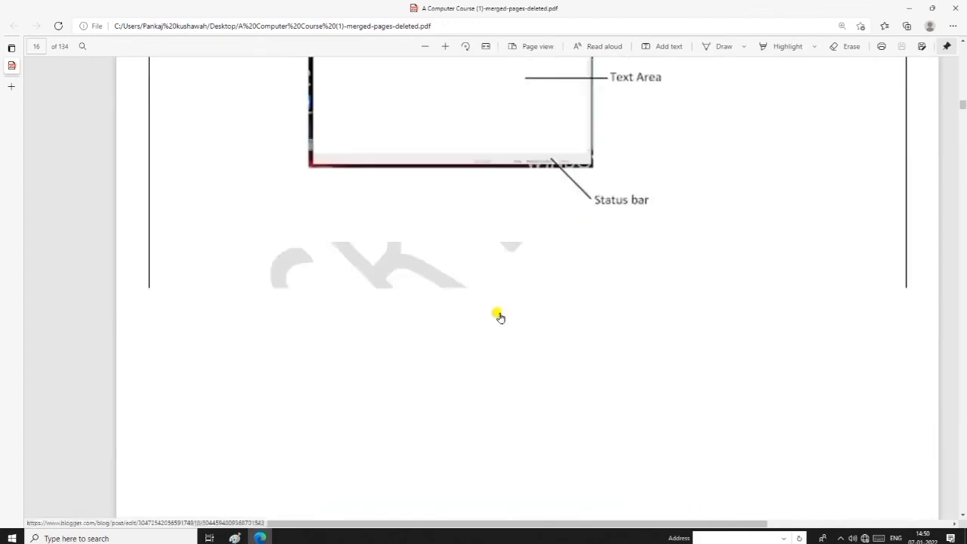
- Scroll down through the Home shortcut notes to the Magnifier, Brushes and Shapes entries
scroll(500, 318, "down", 20)
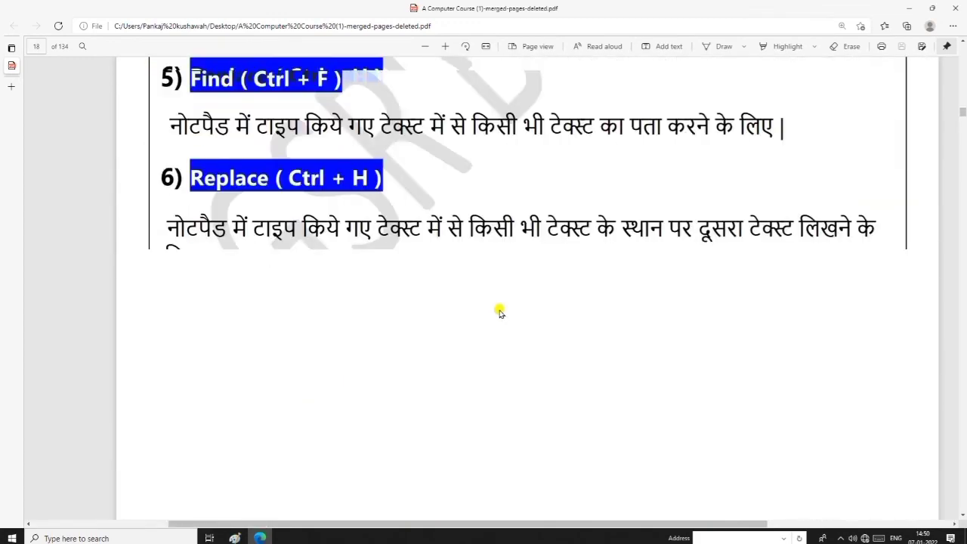
scroll(500, 311, "down", 20)
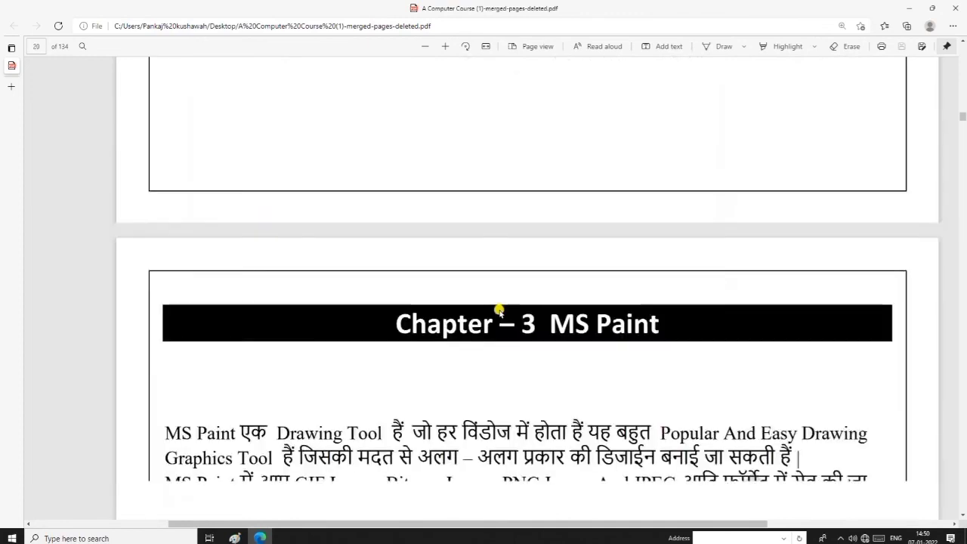
scroll(499, 310, "down", 4)
scroll(499, 311, "up", 2)
scroll(494, 310, "down", 1)
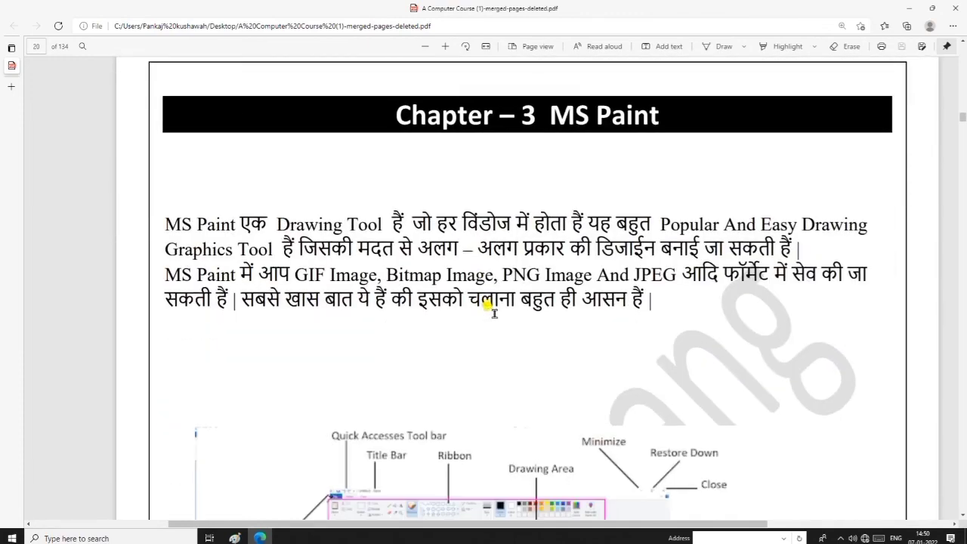
scroll(494, 313, "down", 5)
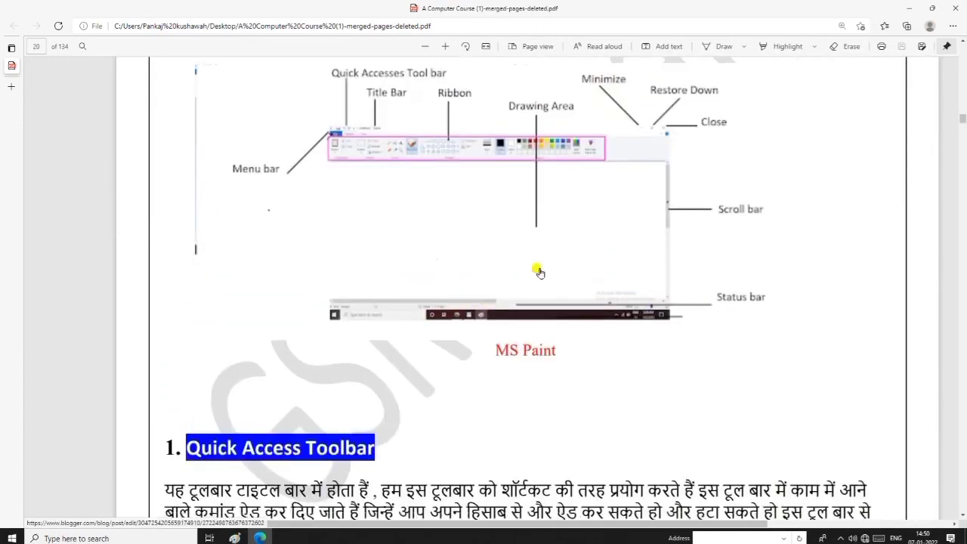
scroll(540, 273, "down", 10)
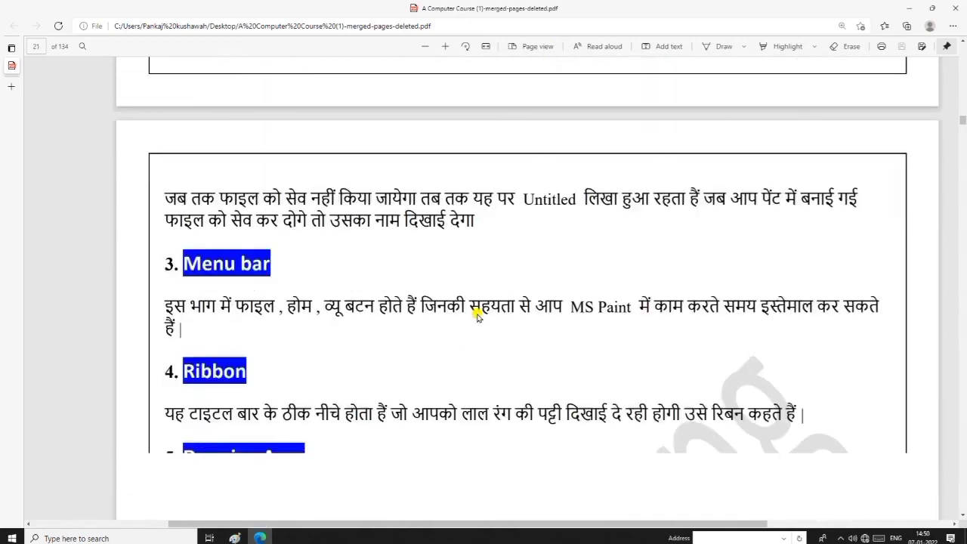
scroll(477, 318, "down", 10)
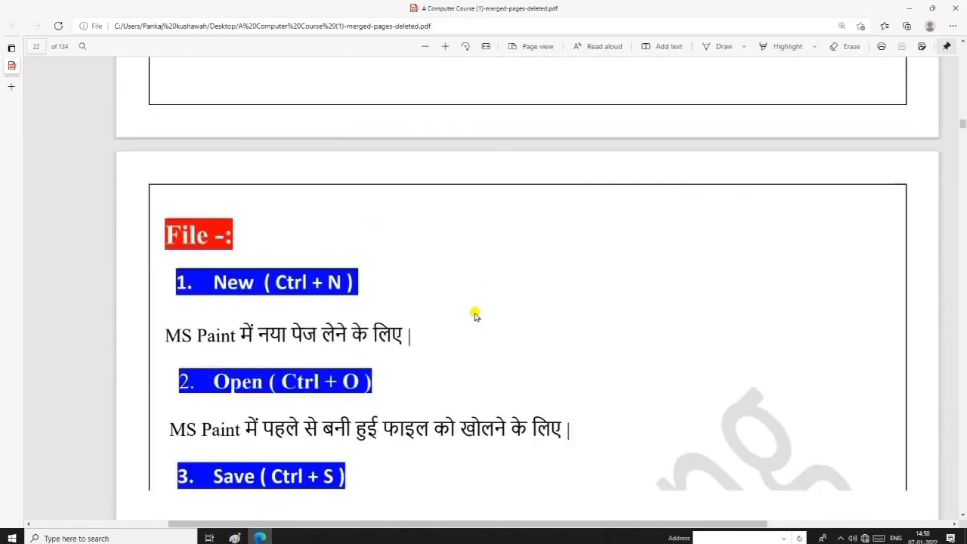
scroll(476, 316, "down", 3)
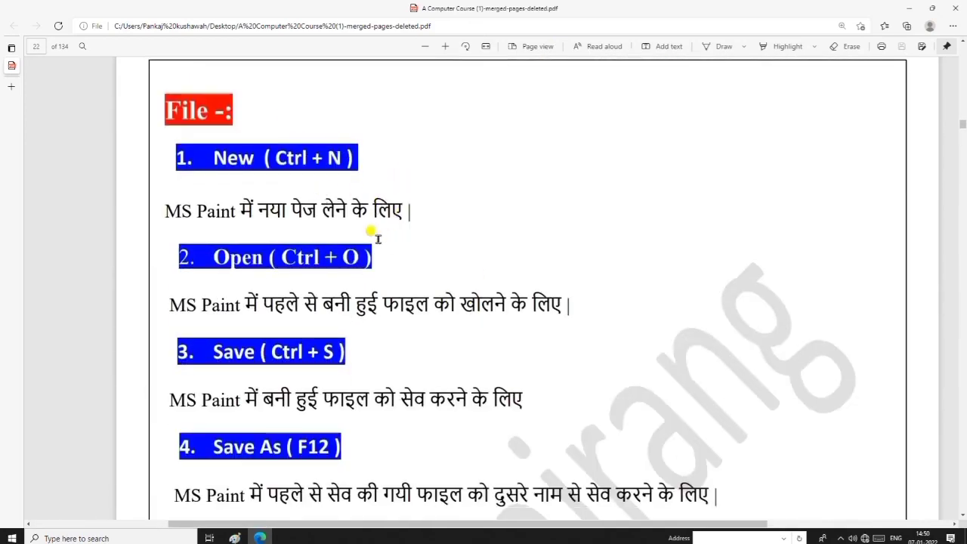
scroll(377, 238, "down", 2)
scroll(330, 195, "down", 2)
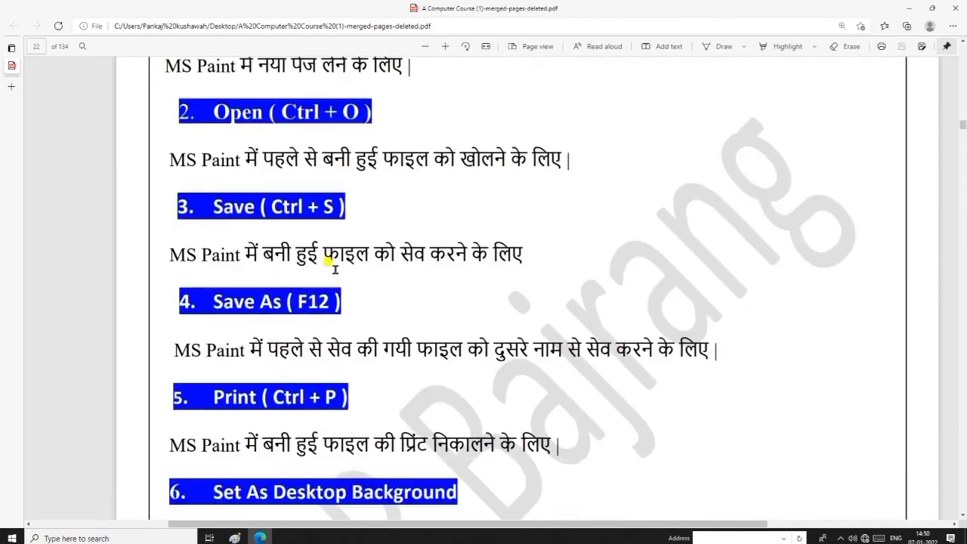
scroll(335, 270, "down", 15)
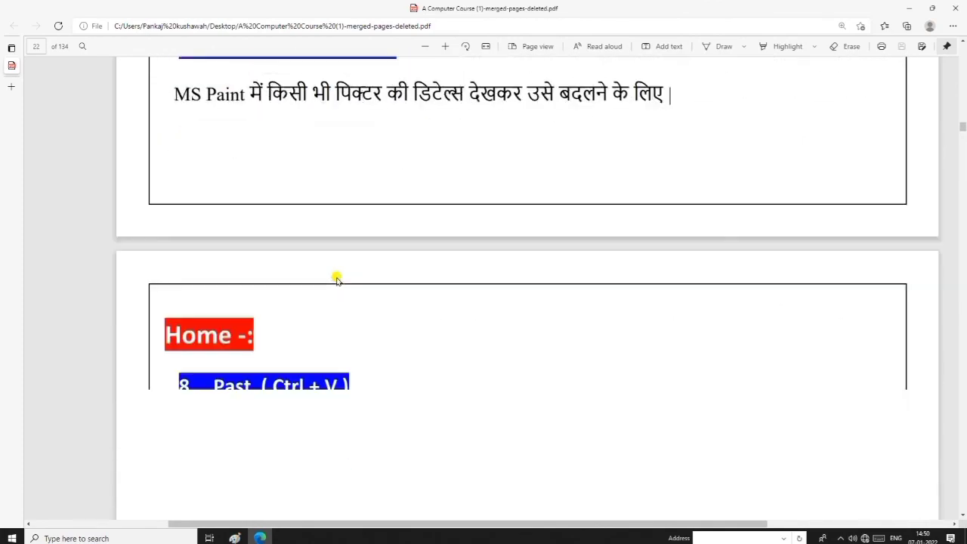
scroll(337, 279, "down", 8)
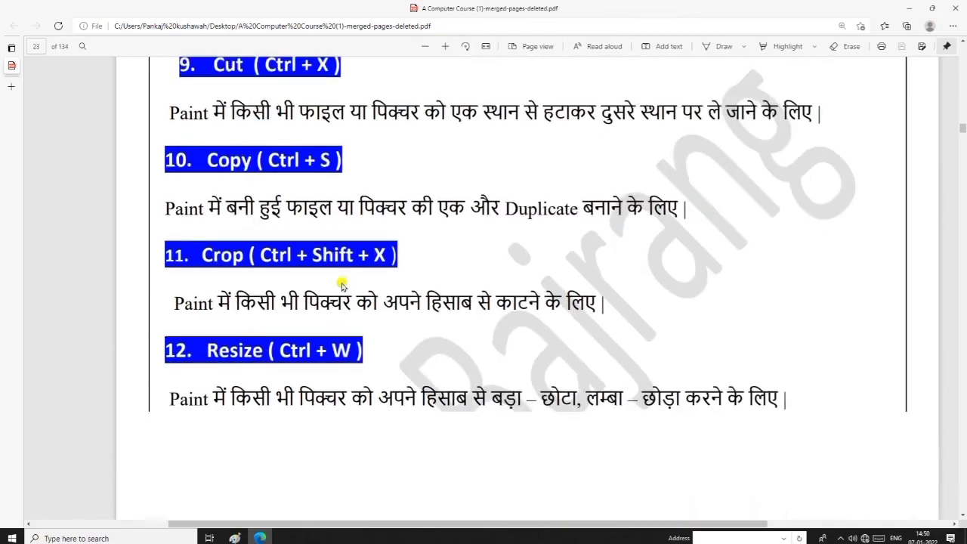
scroll(341, 285, "down", 20)
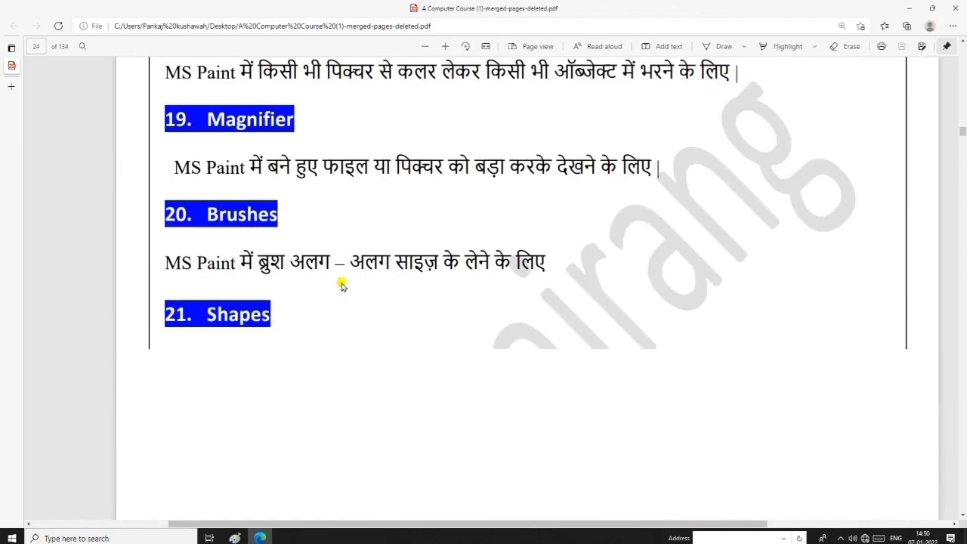
scroll(341, 285, "down", 10)
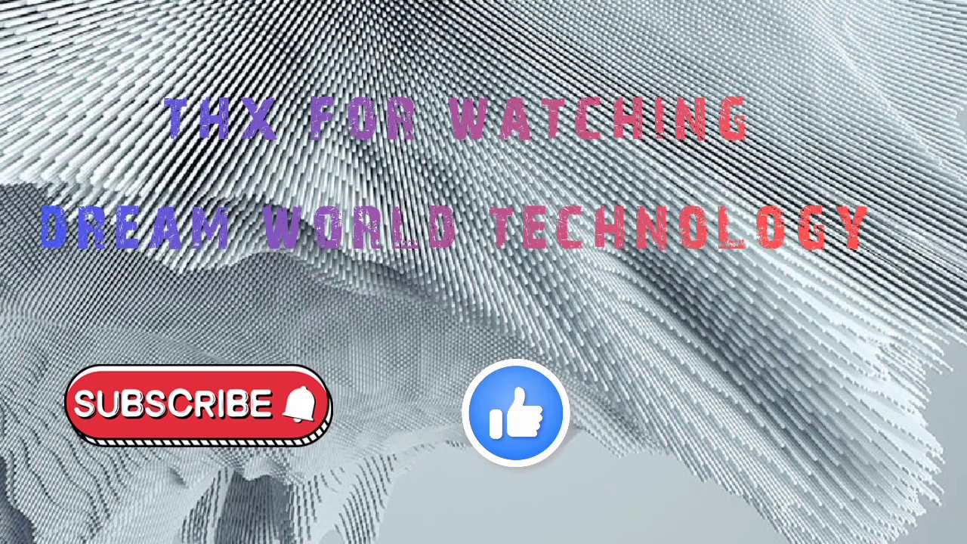